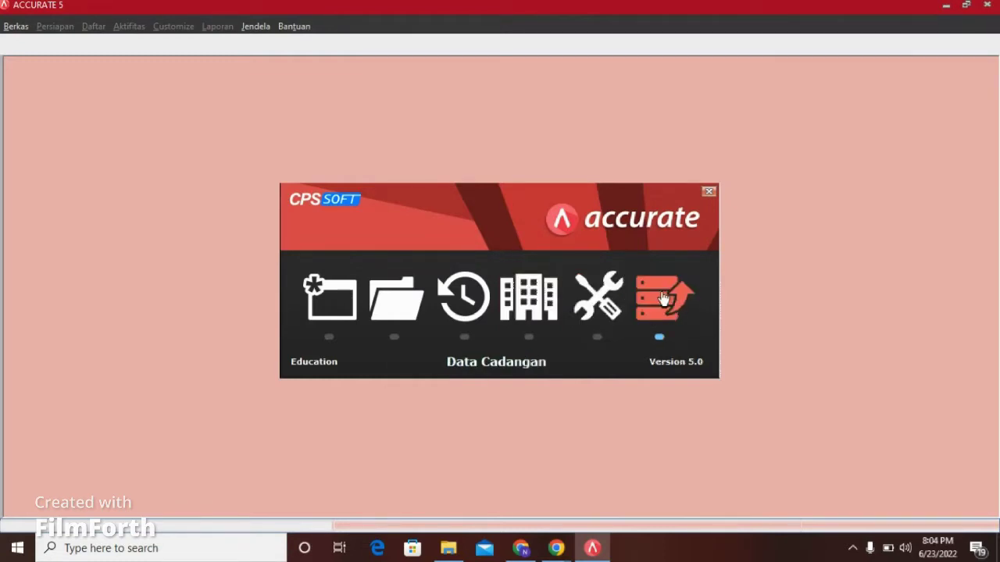
# Step: Create a local database file 'APLIKOM KELOMPOK 1' in D:\APLIKOM and confirm its creation
pyautogui.click(353, 311)
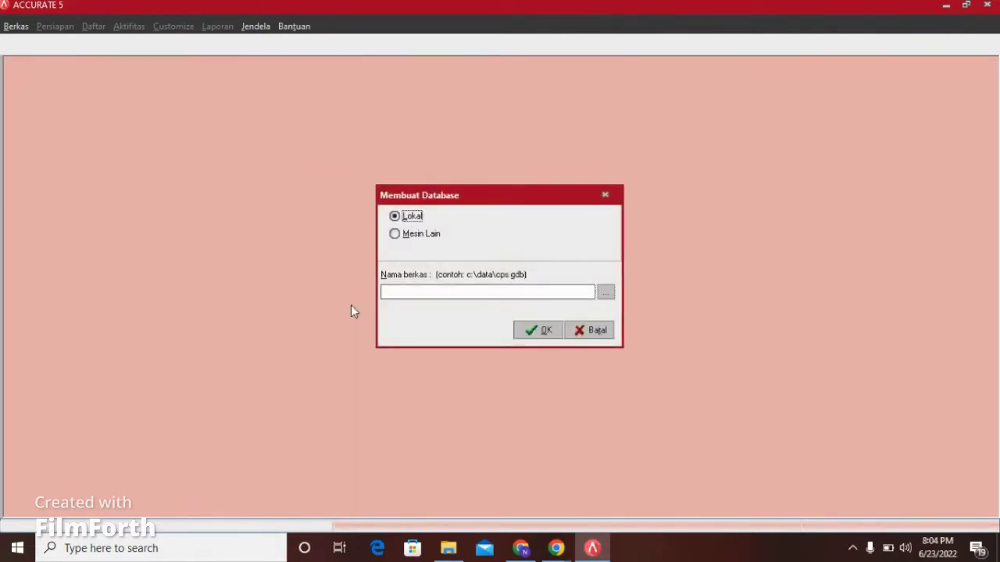
pyautogui.click(607, 295)
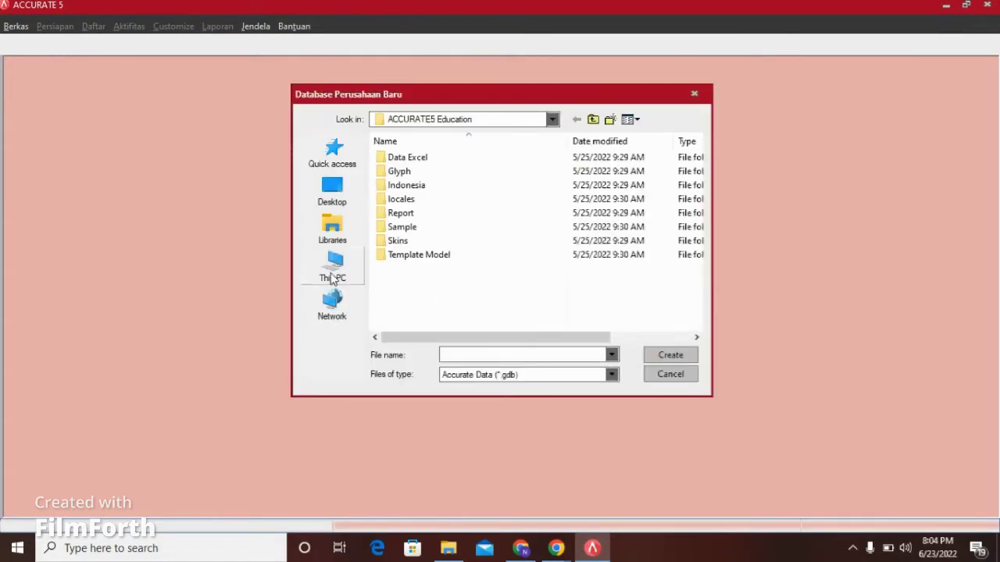
pyautogui.click(332, 275)
pyautogui.scroll(-5, 529, 268)
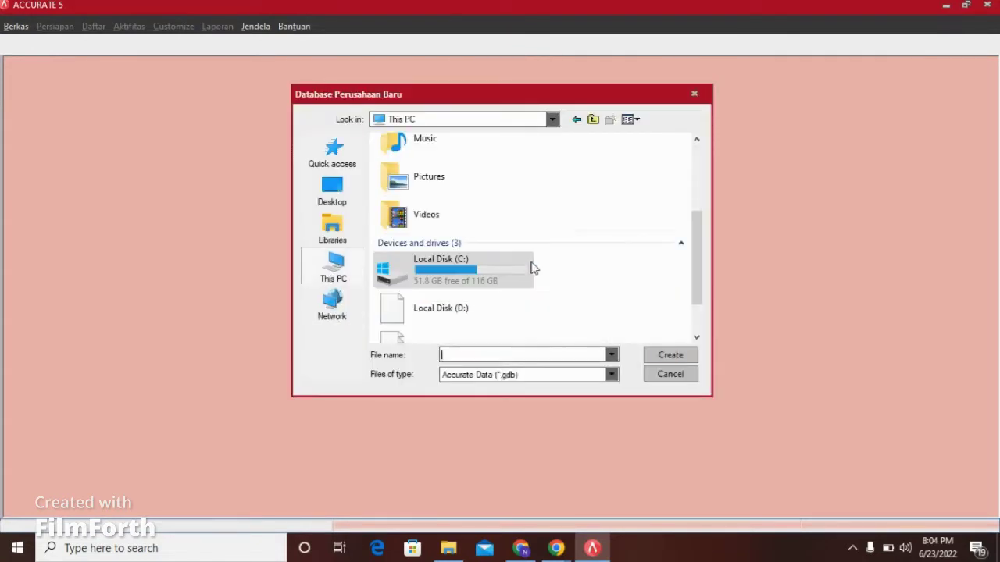
pyautogui.doubleClick(457, 292)
pyautogui.doubleClick(431, 161)
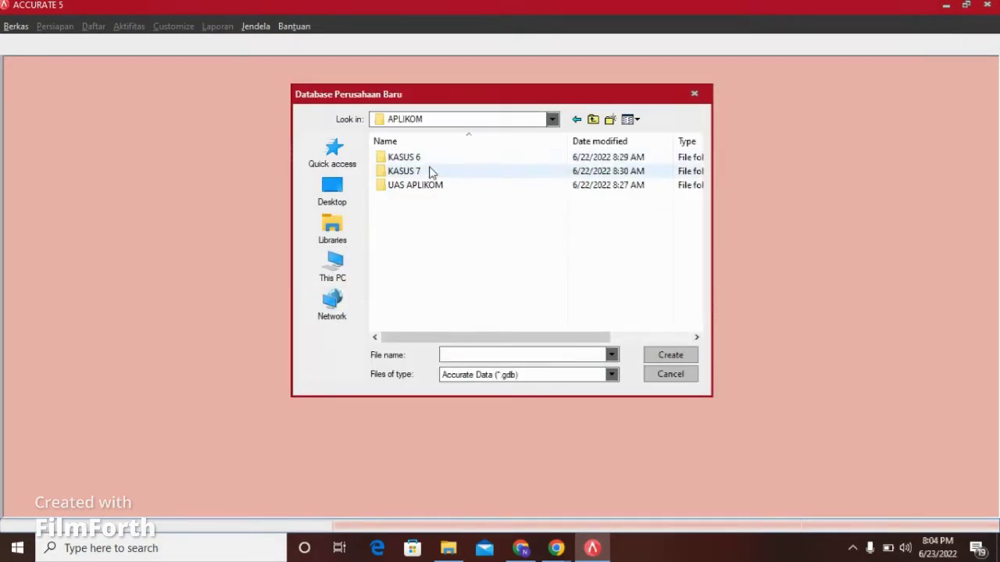
pyautogui.click(476, 355)
pyautogui.write('A')
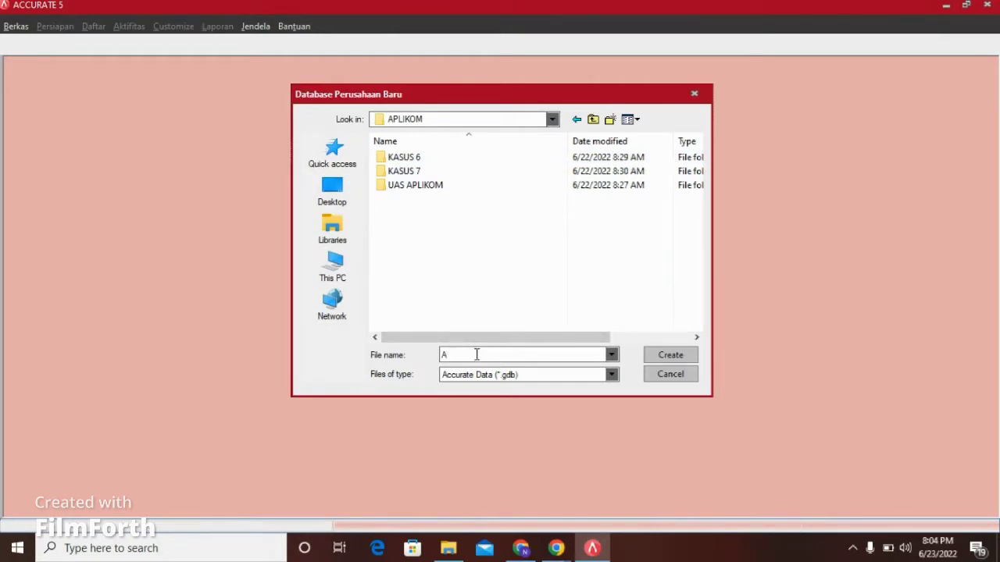
pyautogui.write('PLIKOM KELOMPOK 1')
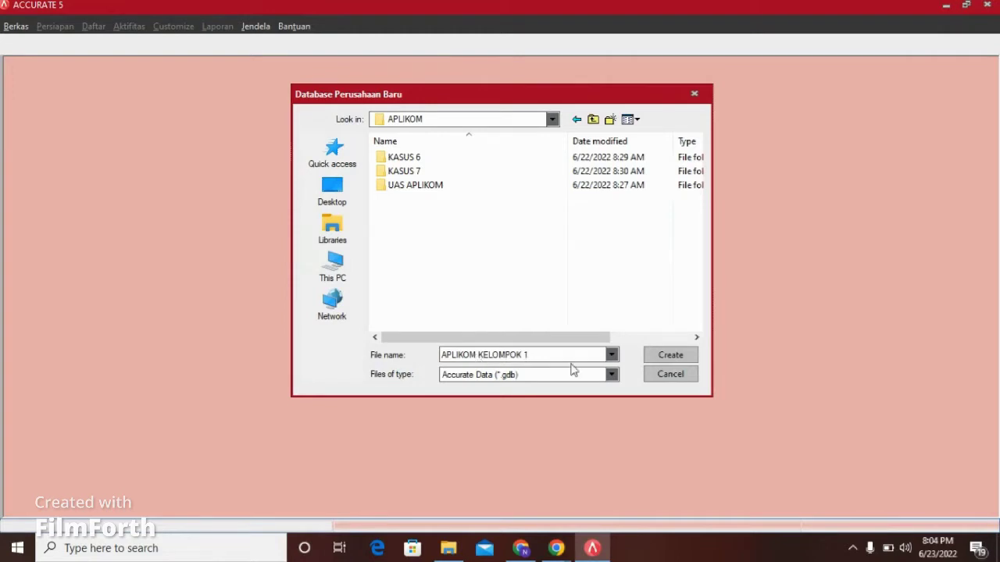
pyautogui.click(669, 356)
pyautogui.click(539, 332)
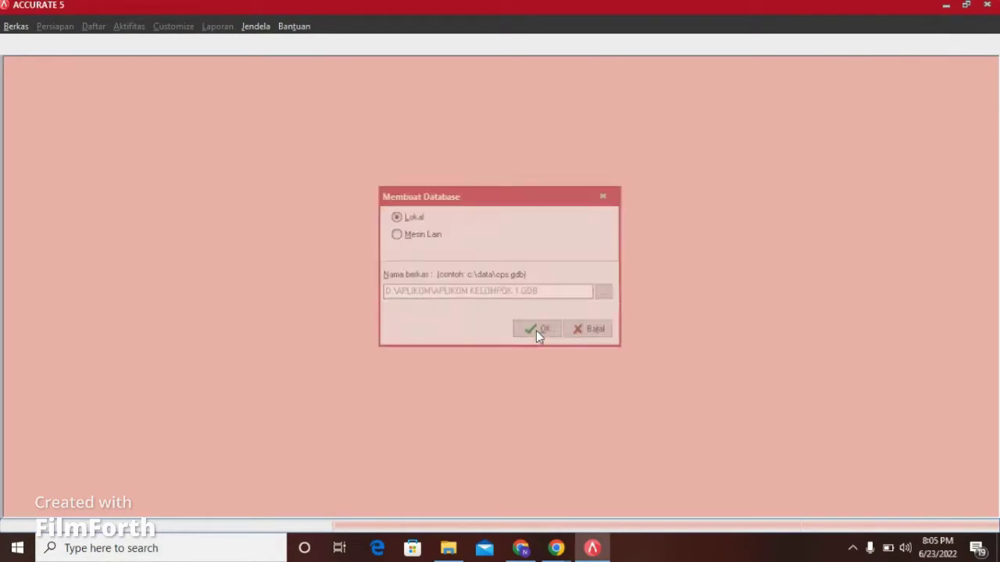
# Step: Log in to the new database with the default supervisor user and its password
pyautogui.doubleClick(491, 259)
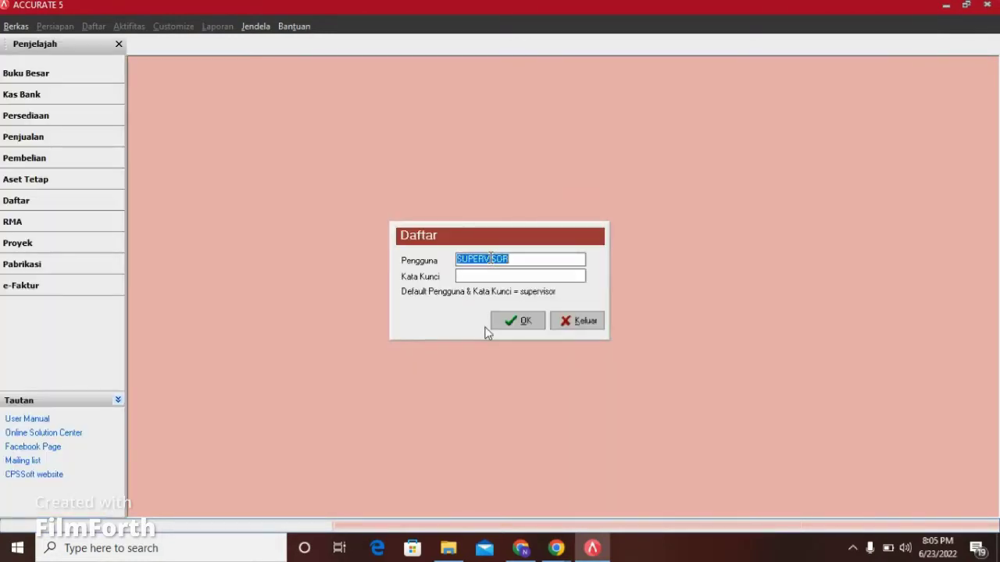
pyautogui.click(485, 275)
pyautogui.write('supervisor')
pyautogui.click(517, 324)
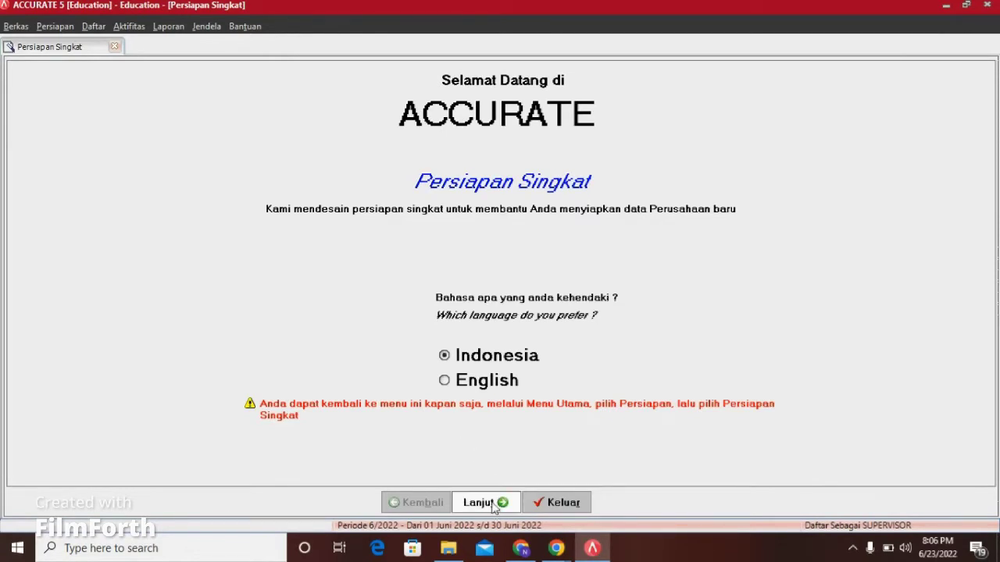
# Step: Keep the default language, choose Persiapan Standar and agree to generate default account codes
pyautogui.click(494, 507)
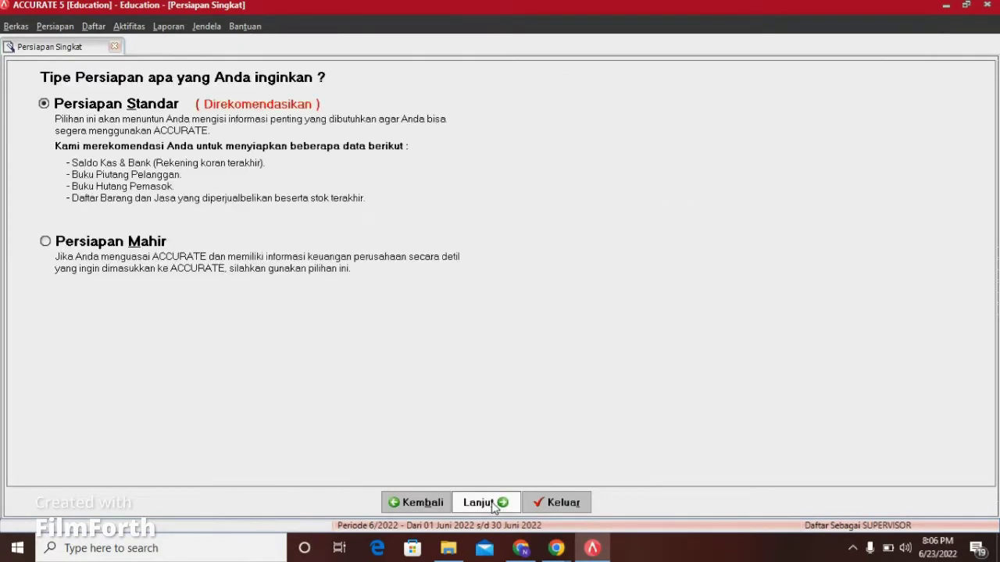
pyautogui.click(494, 507)
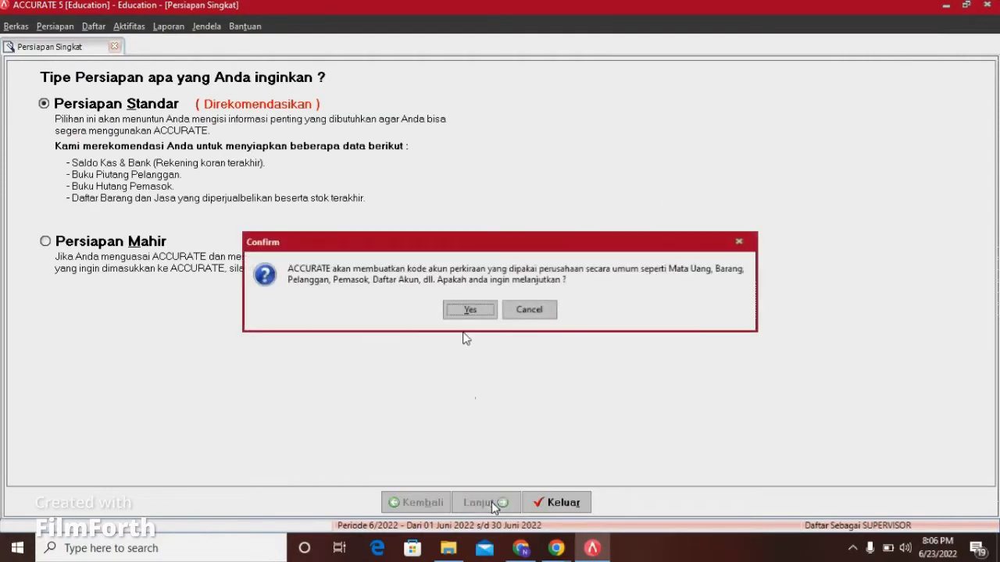
pyautogui.click(466, 311)
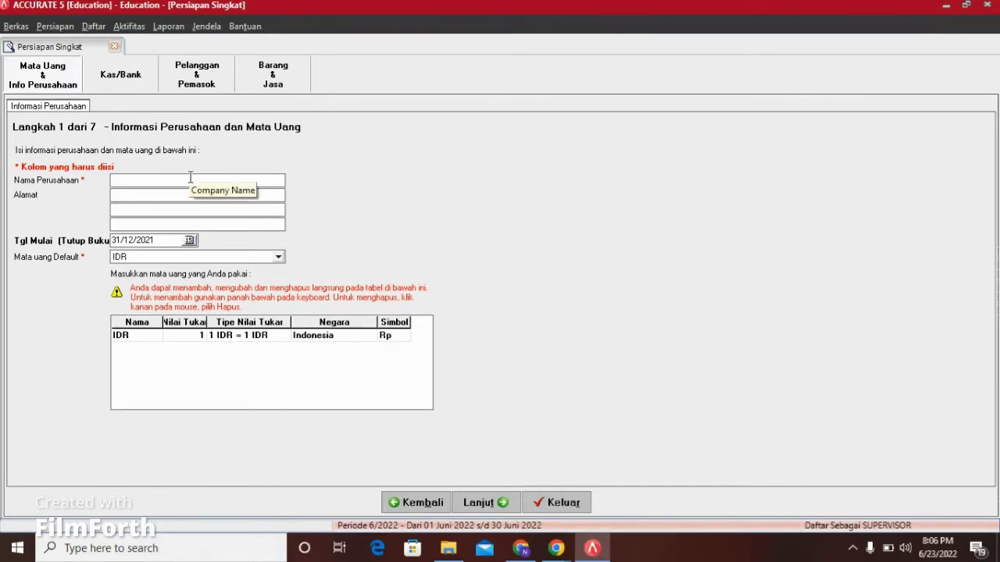
# Step: Enter company name PT GULA KARAWANG, fill its three address lines, and continue to Cash/Bank
pyautogui.write('PT GULA KARAWA')
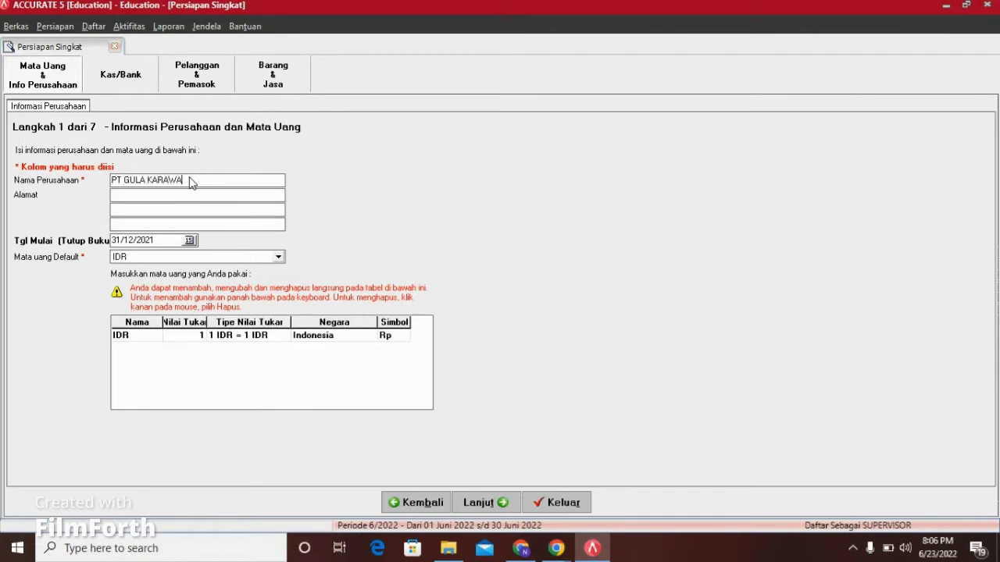
pyautogui.write('NGJL SUHUD HIDAYAT NO 7')
pyautogui.click(171, 210)
pyautogui.write('KARAWANG')
pyautogui.click(168, 225)
pyautogui.write('J')
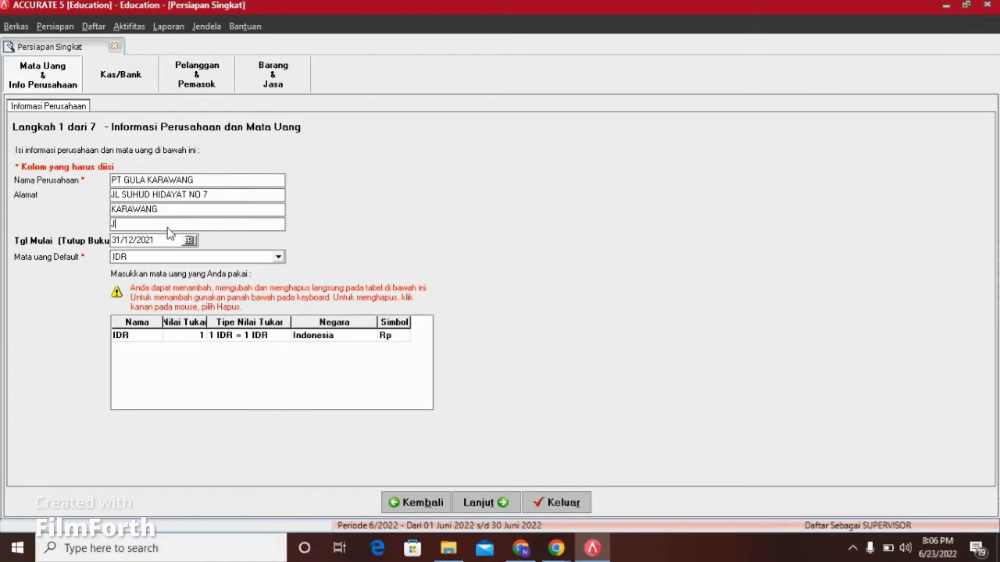
pyautogui.write('AWA BARAT')
pyautogui.click(479, 503)
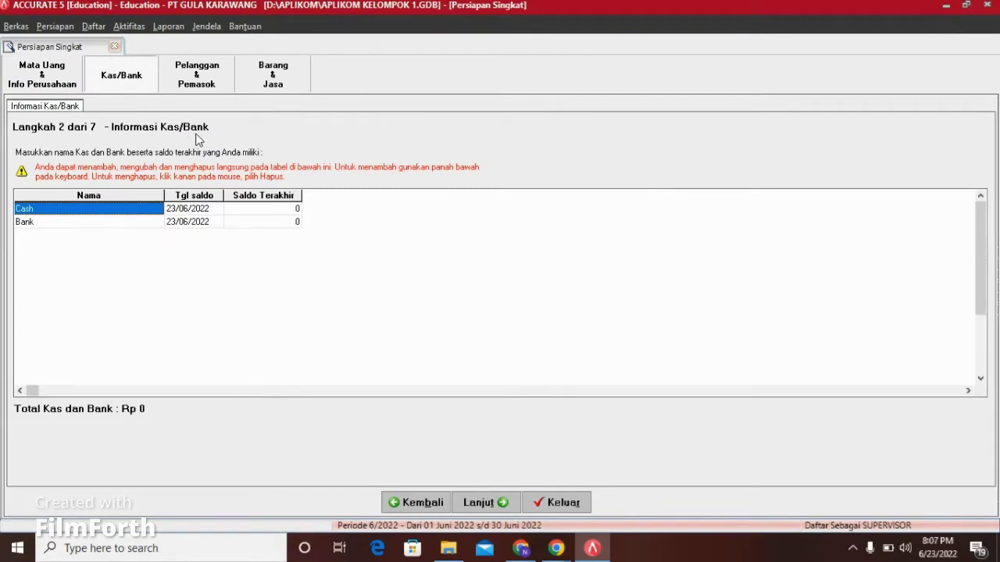
# Step: Rename Cash to Kas Kecil with a 5,000,000 balance dated 31/12/2021
pyautogui.click(134, 208)
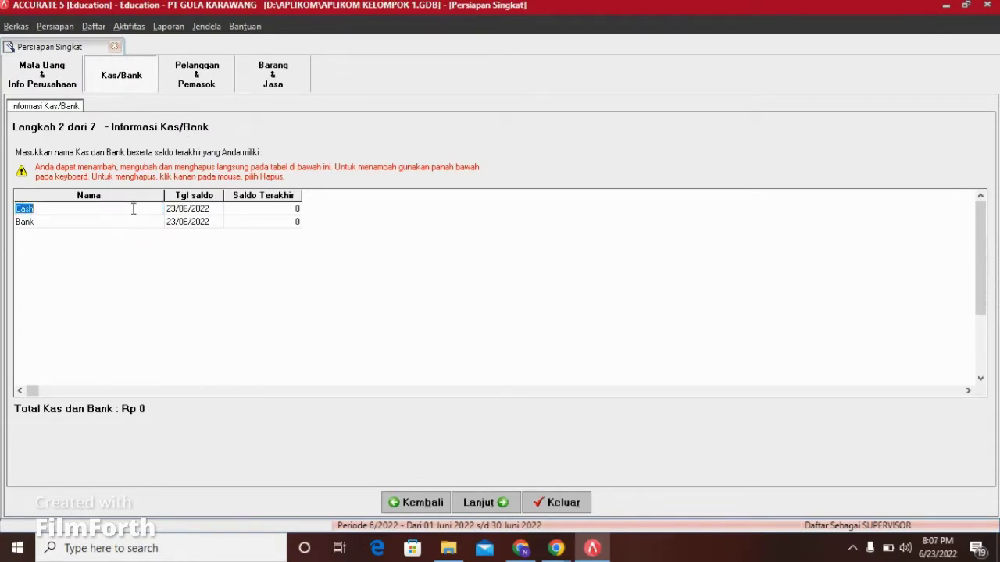
pyautogui.press('BackSpace')
pyautogui.write('kA')
pyautogui.press('BackSpace')
pyautogui.press('BackSpace')
pyautogui.write('Kas Kecil')
pyautogui.click(188, 210)
pyautogui.write('31')
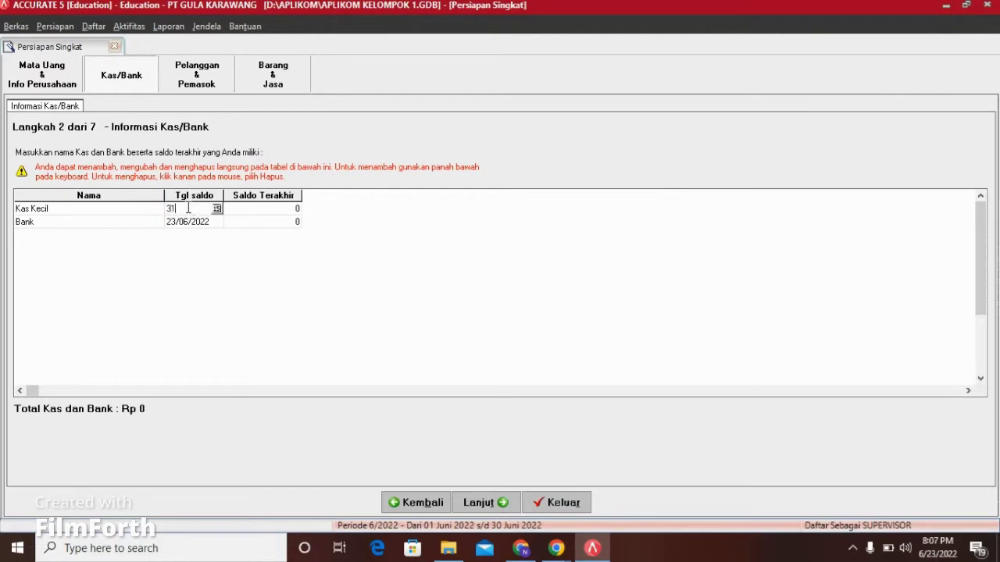
pyautogui.write('/12/2021')
pyautogui.click(252, 211)
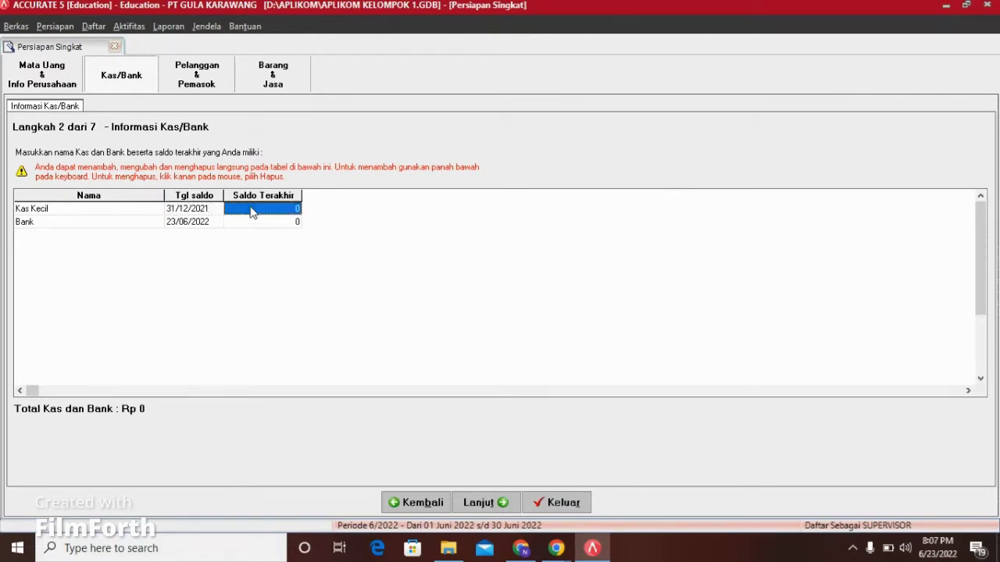
pyautogui.write('5,000,0')
pyautogui.write('00000')
pyautogui.press('Return')
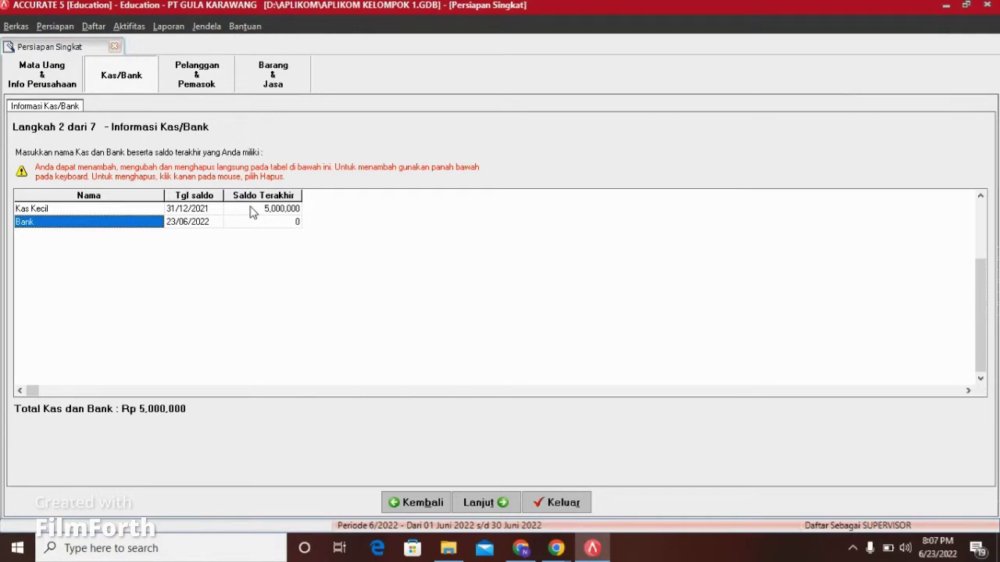
# Step: Rename Bank to Bank BNI with a 15,000,000 balance dated 31/12/2021
pyautogui.click(139, 221)
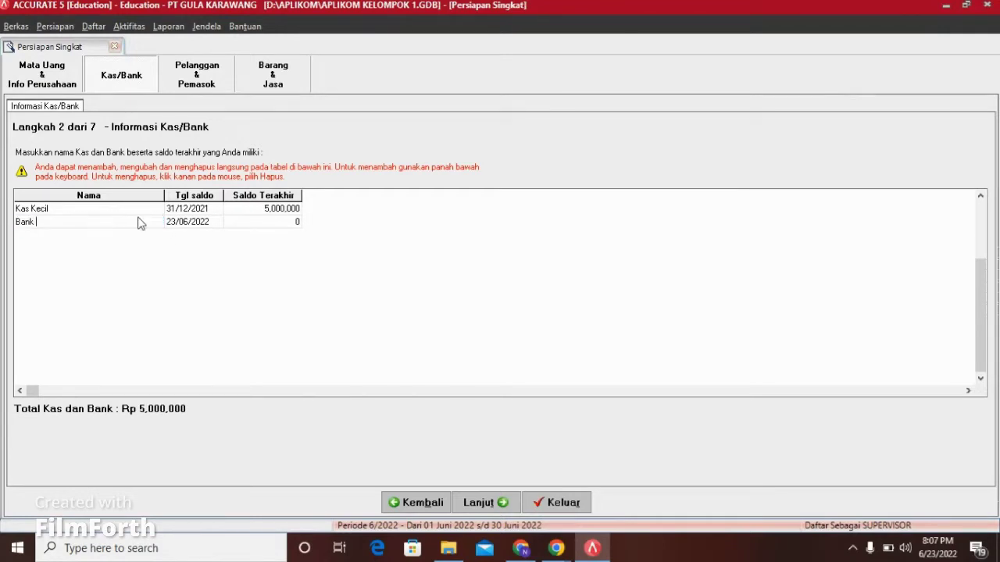
pyautogui.write('BNI')
pyautogui.click(208, 225)
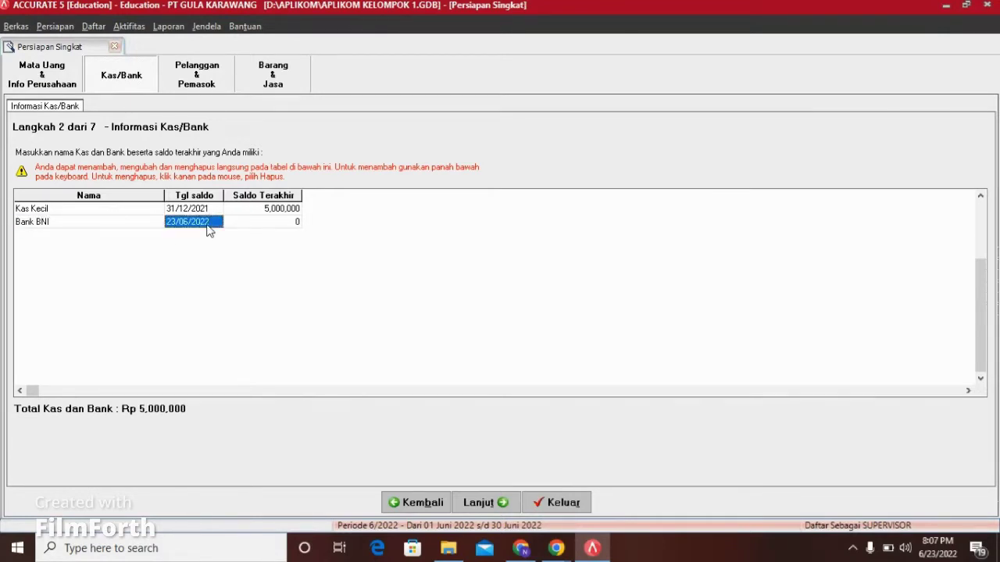
pyautogui.write('31/12/2021')
pyautogui.click(255, 226)
pyautogui.write('15')
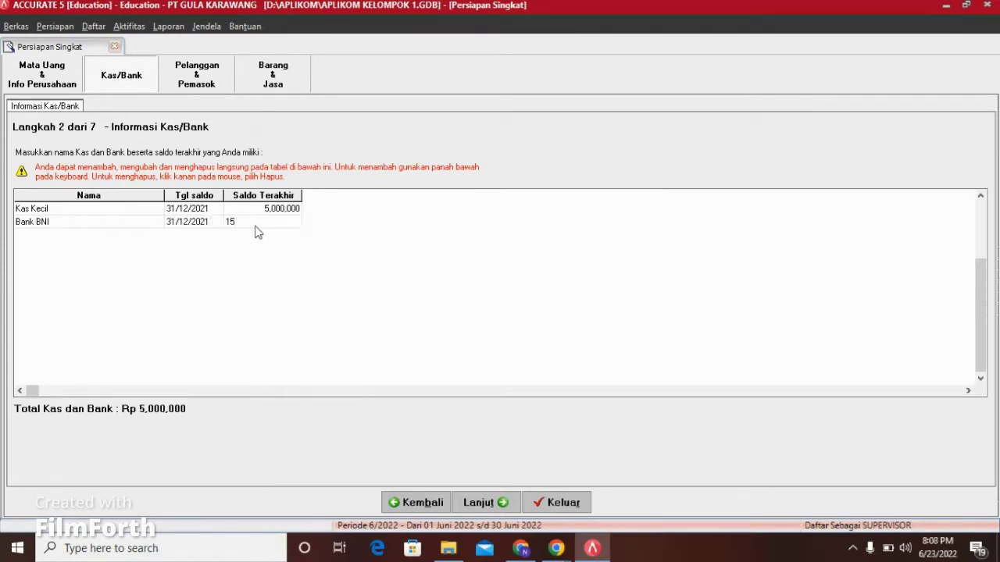
pyautogui.write('.00')
pyautogui.press('BackSpace')
pyautogui.press('BackSpace')
pyautogui.press('BackSpace')
pyautogui.write('000000')
pyautogui.click(283, 209)
# Step: Add customer PT INDOMART with a 10,000,000 opening receivable on invoice PI-01
pyautogui.click(493, 503)
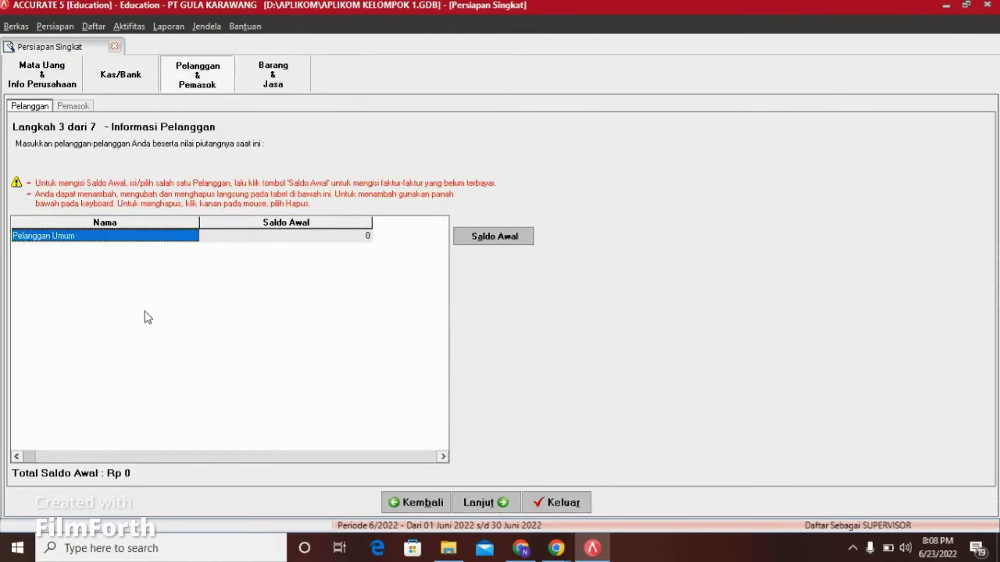
pyautogui.click(240, 242)
pyautogui.press('Down')
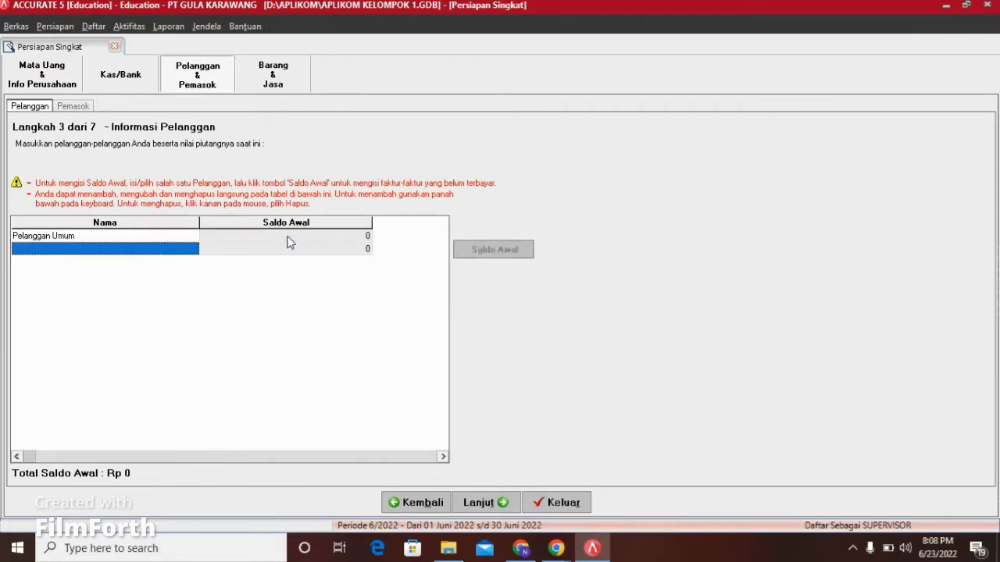
pyautogui.write('PT ')
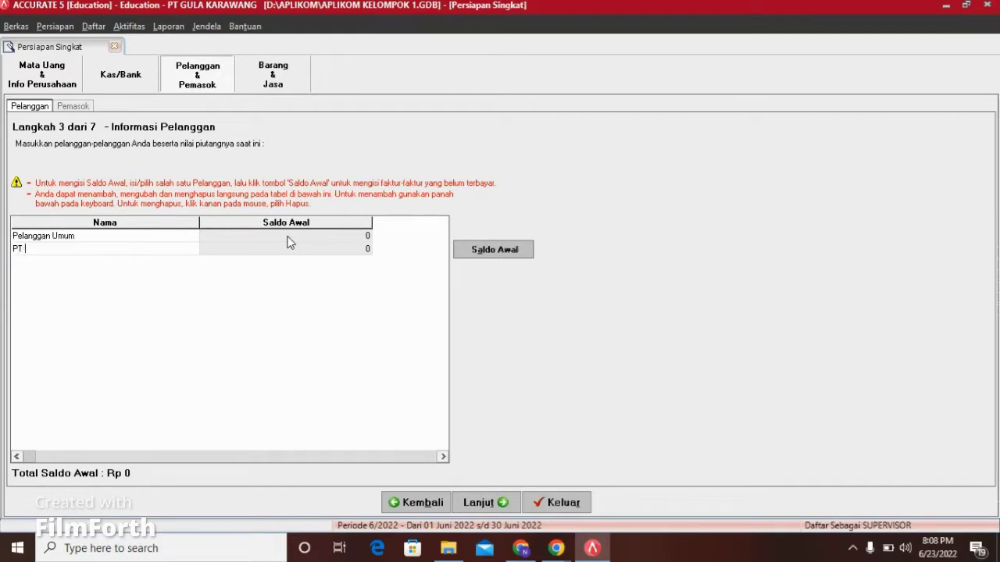
pyautogui.write('INDOMART')
pyautogui.click(305, 250)
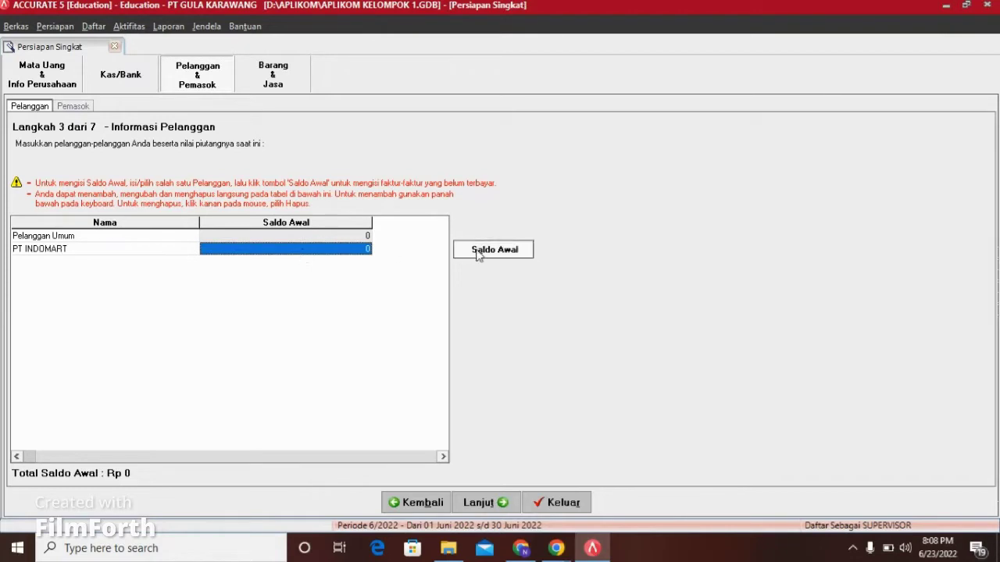
pyautogui.click(477, 252)
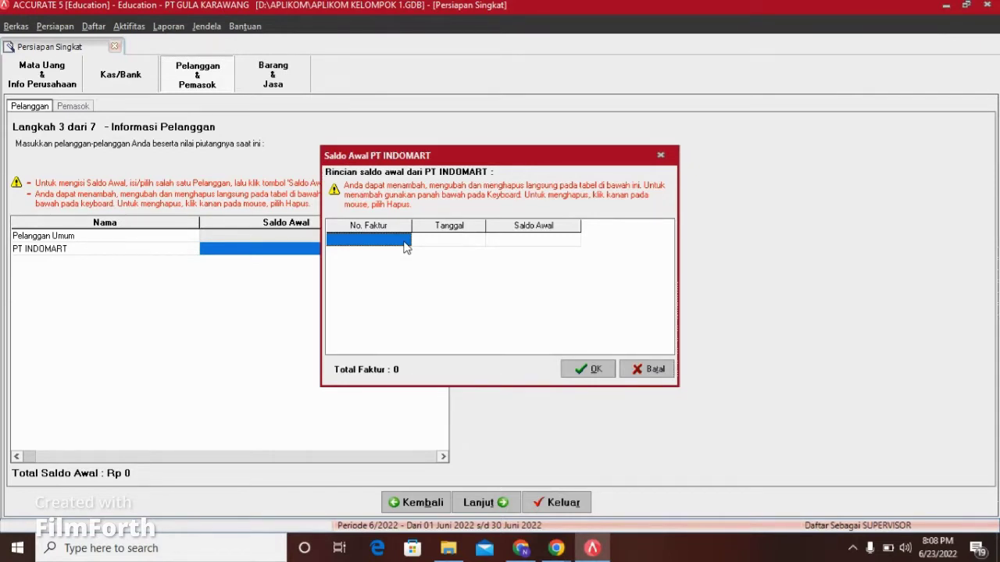
pyautogui.write('PI')
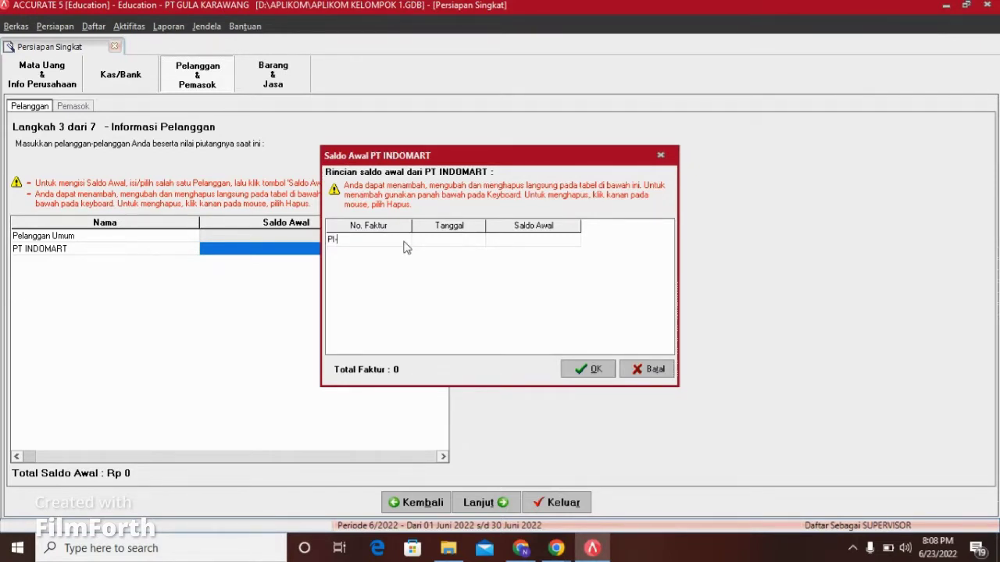
pyautogui.write('-01')
pyautogui.click(445, 244)
pyautogui.click(504, 242)
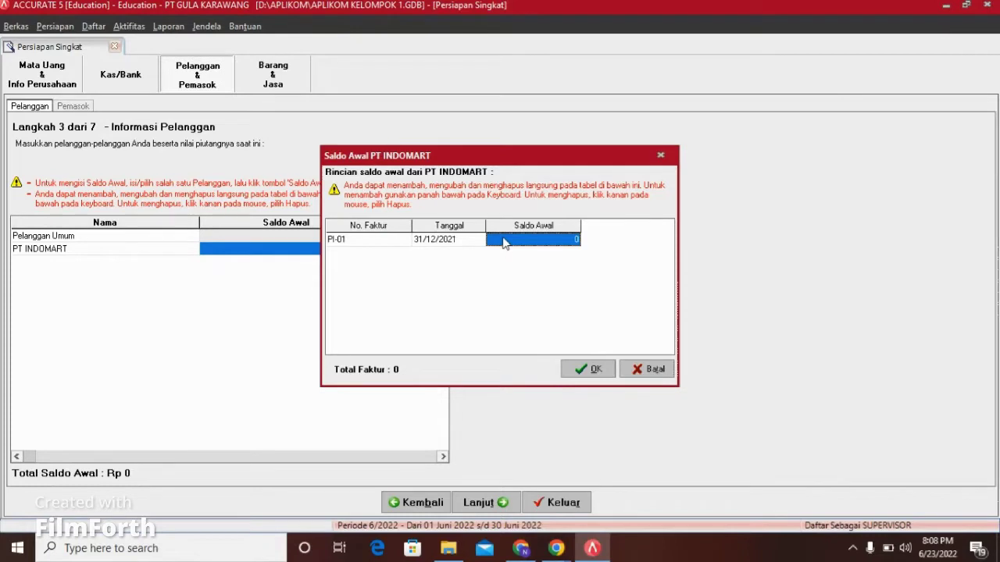
pyautogui.write('1')
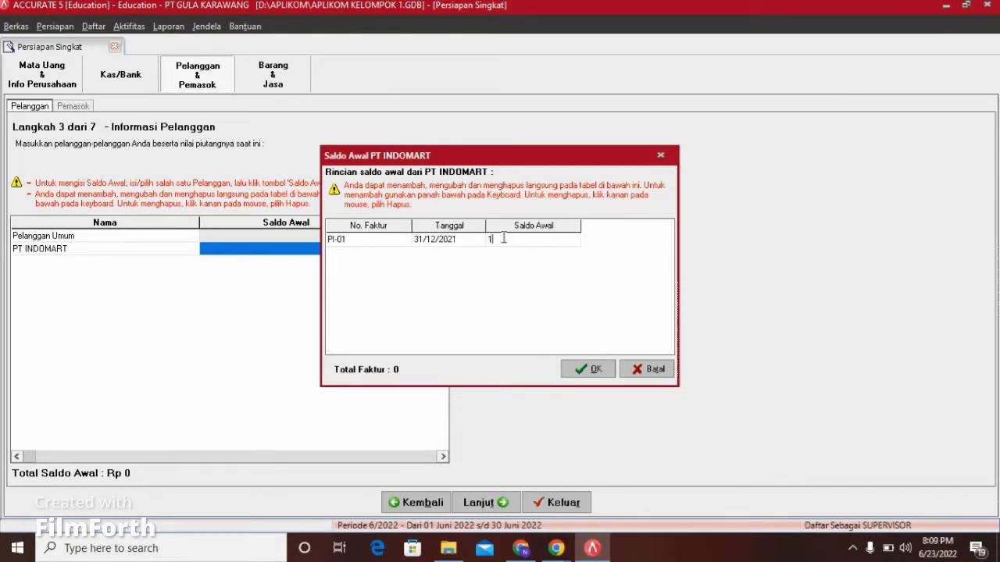
pyautogui.write('0000000')
pyautogui.click(587, 371)
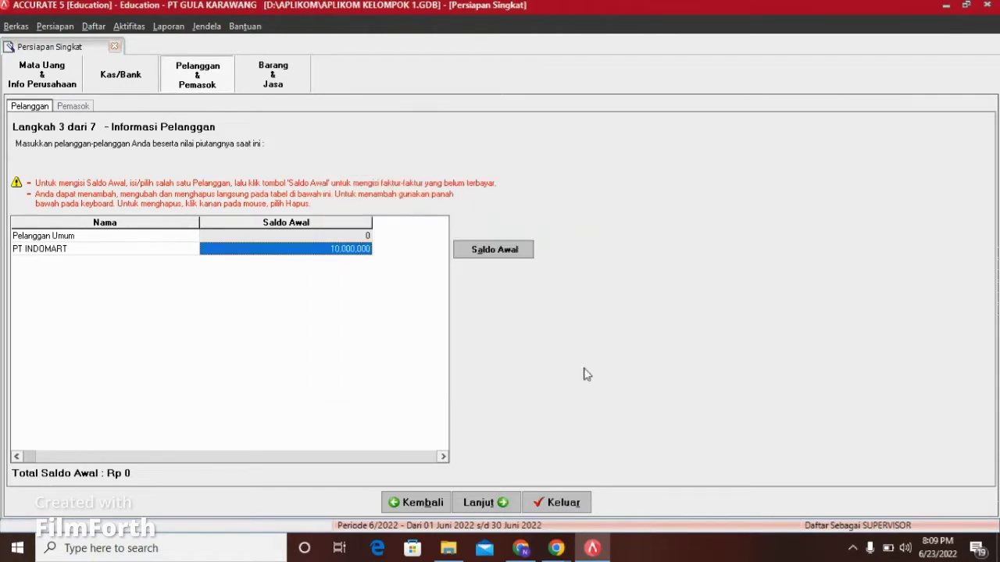
# Step: Add customer PT ALFAMART with invoice PI-02 for 7,000,000 dated 31/12/2021
pyautogui.press('Down')
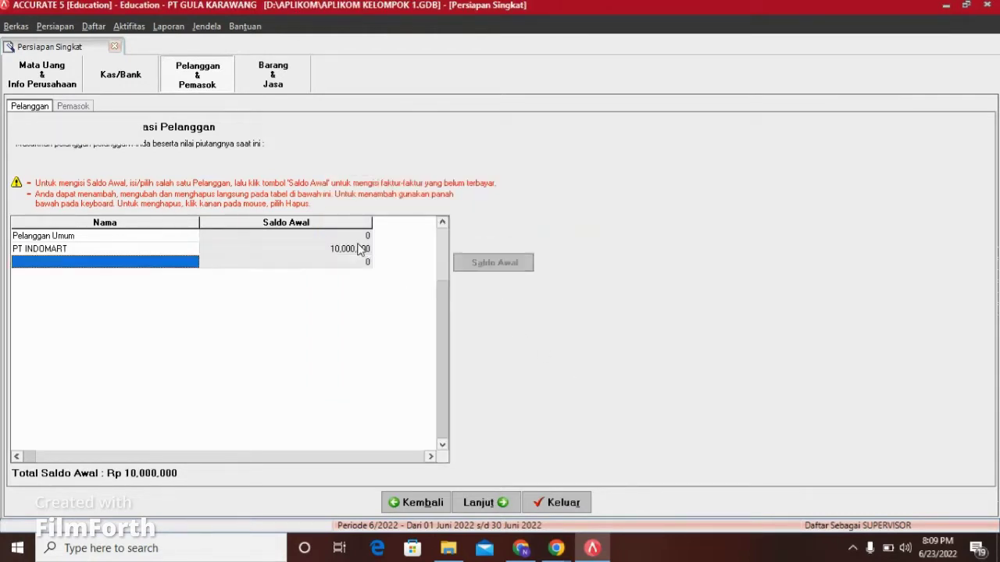
pyautogui.write('PT')
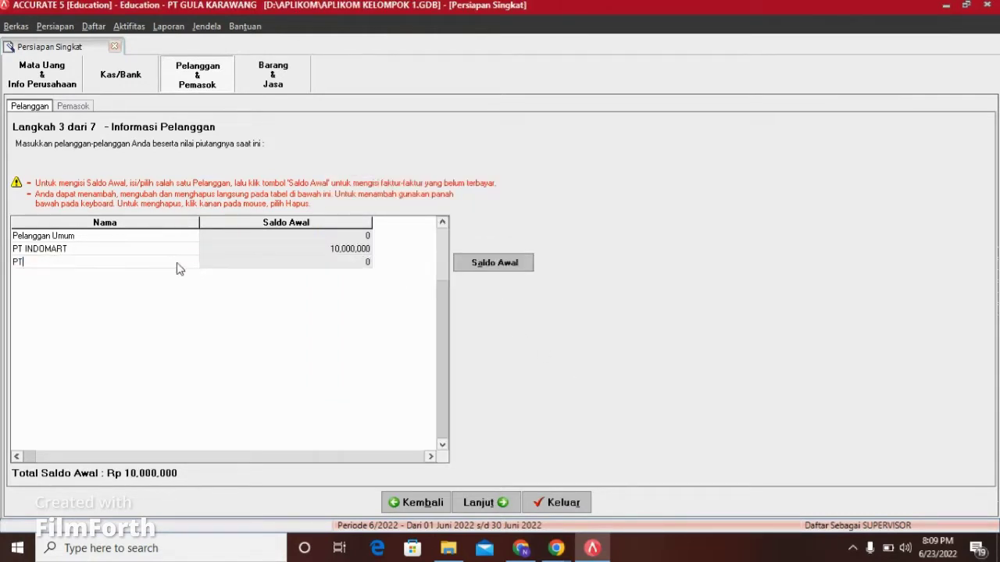
pyautogui.write(' ALFAMART')
pyautogui.click(318, 266)
pyautogui.click(512, 266)
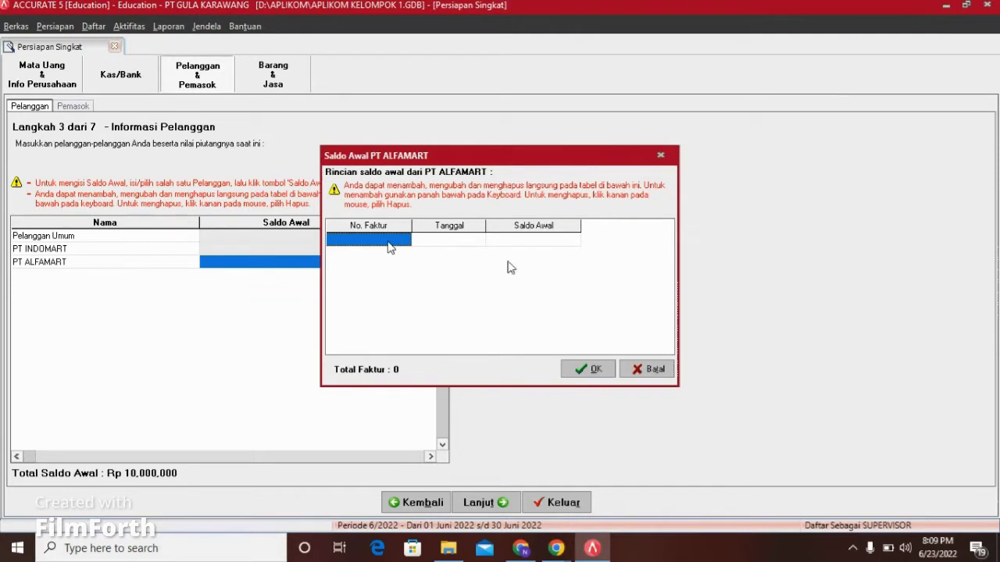
pyautogui.write('PI-02')
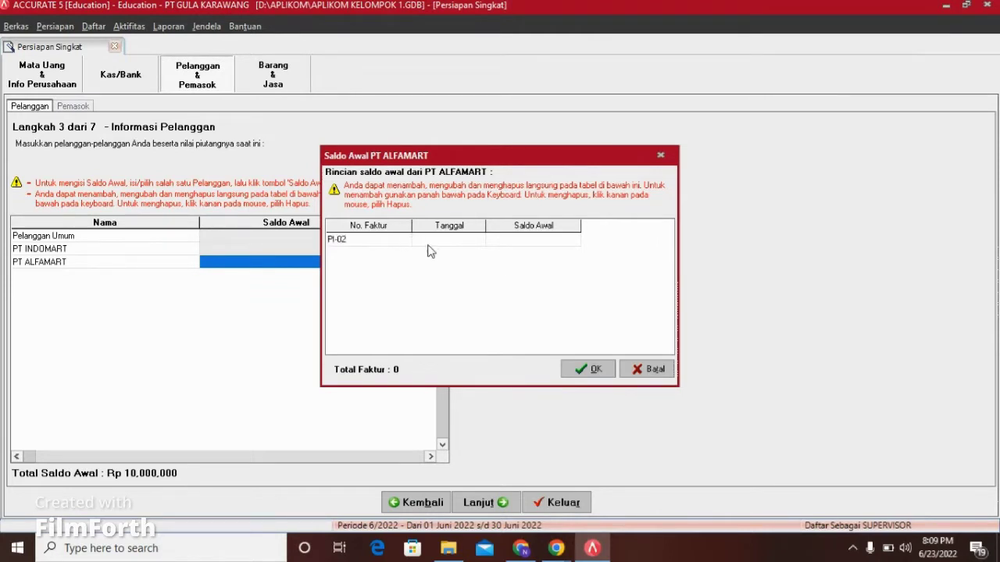
pyautogui.click(447, 243)
pyautogui.click(515, 243)
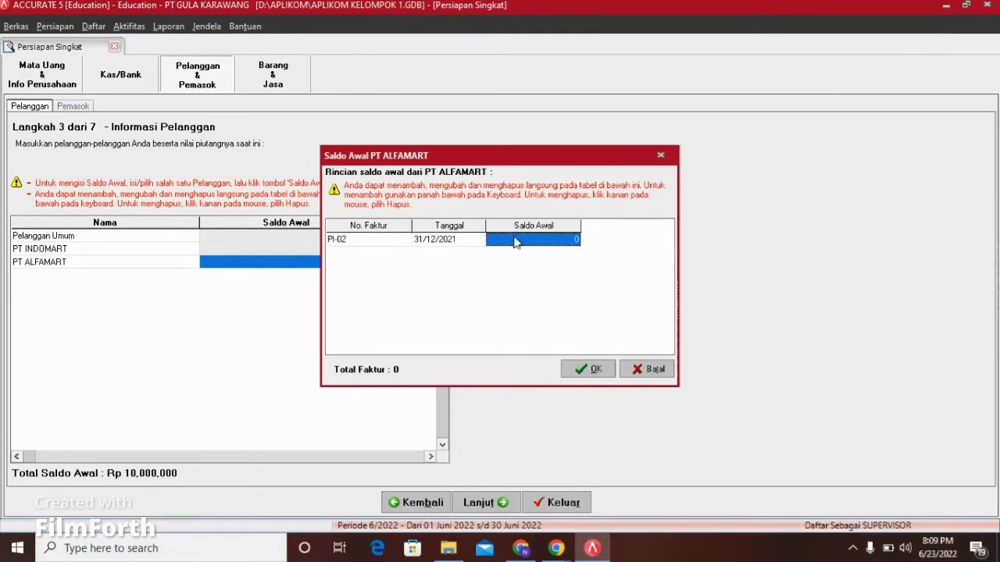
pyautogui.write('7000000')
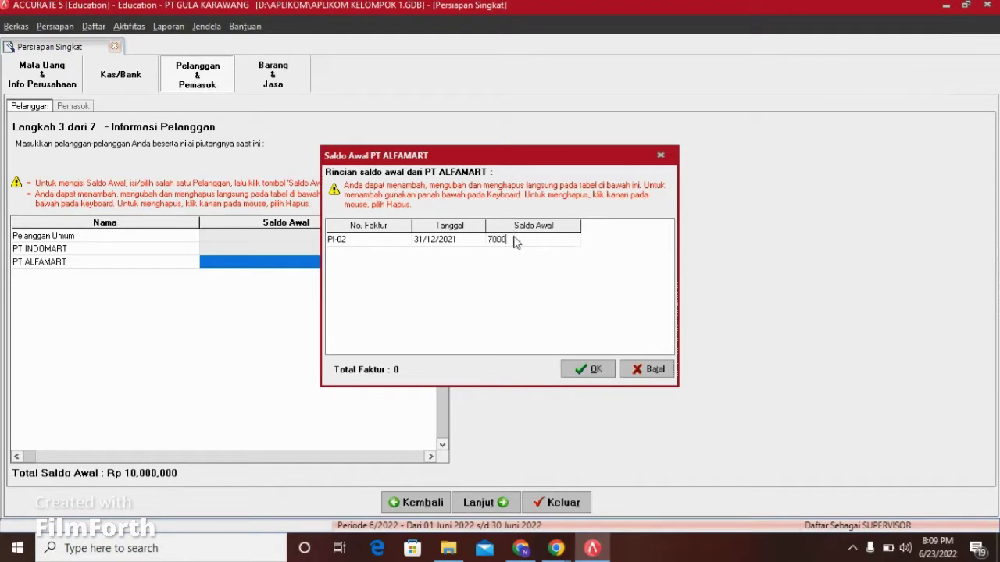
pyautogui.click(595, 370)
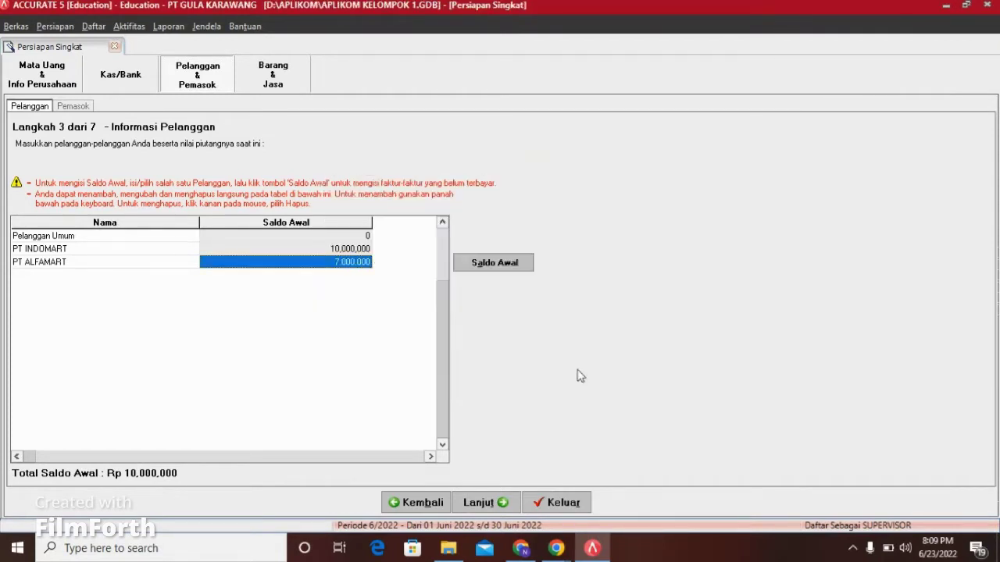
pyautogui.press('Up')
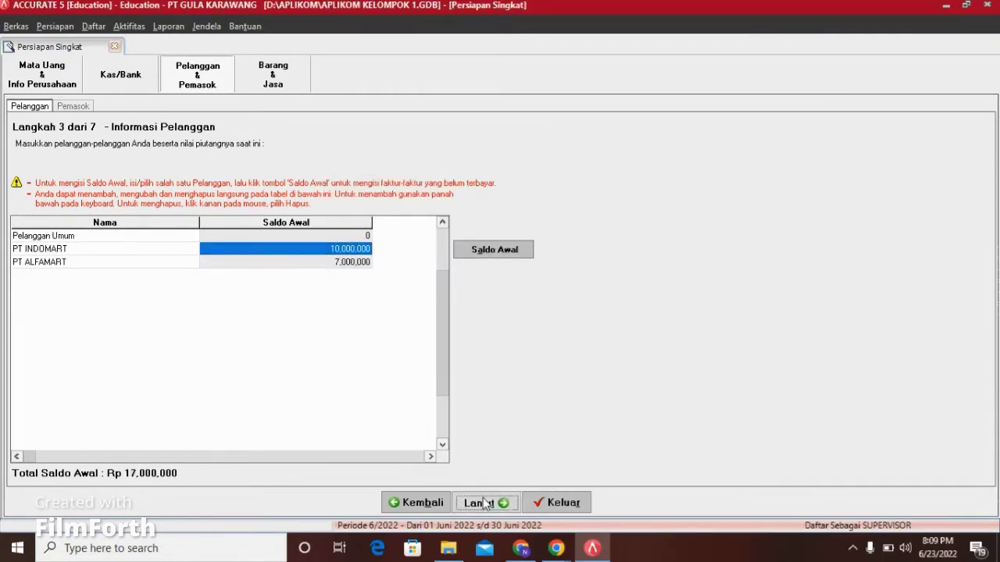
# Step: Add supplier PT GULA SUBANG with a 6,000,000 opening balance on invoice PG-01
pyautogui.click(479, 502)
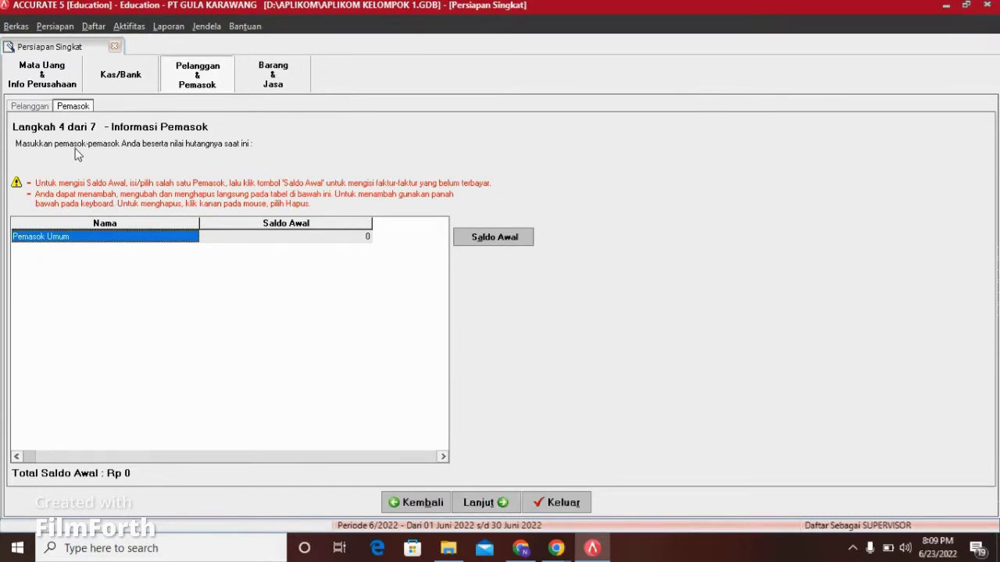
pyautogui.click(217, 239)
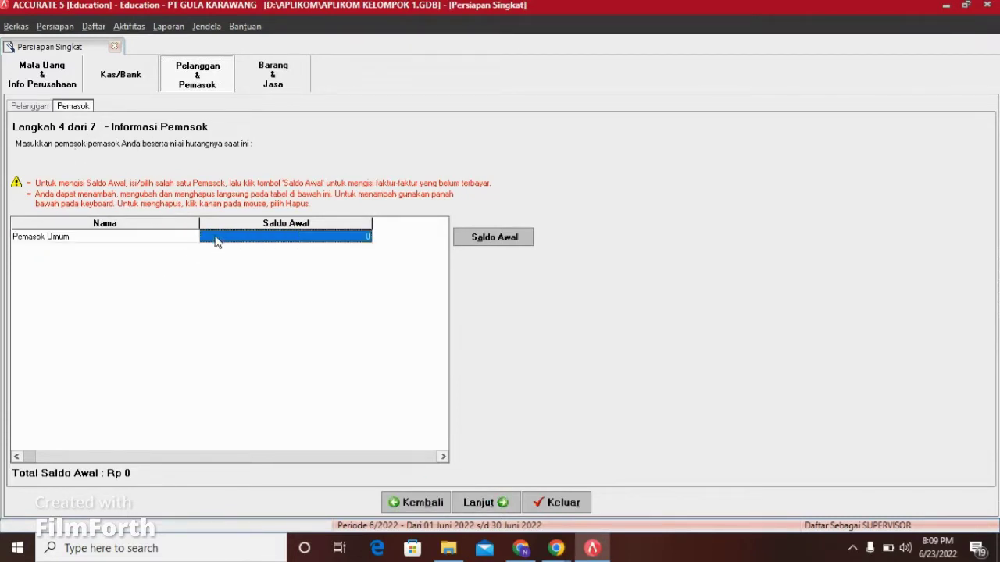
pyautogui.press('Down')
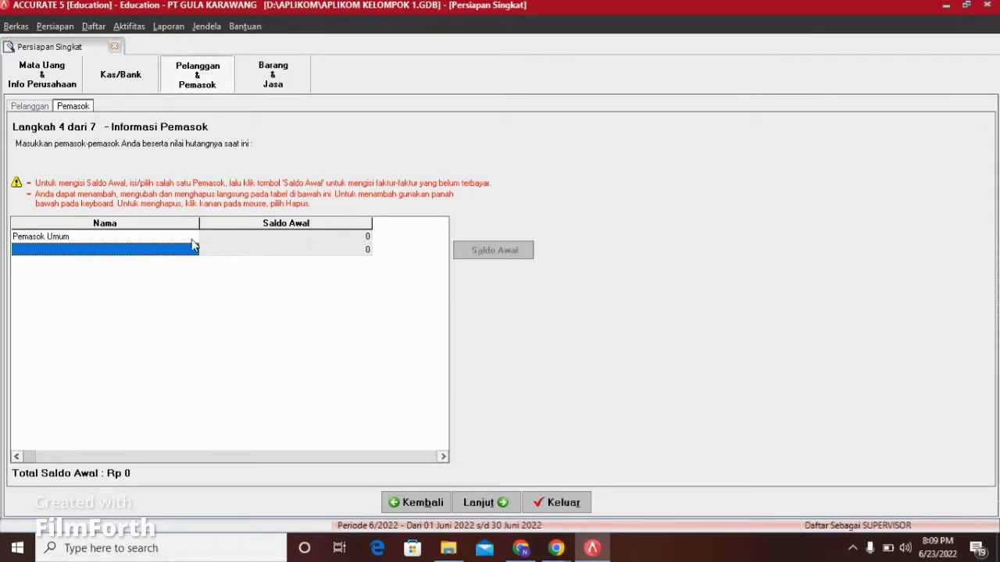
pyautogui.write('PT GULA SUBANG')
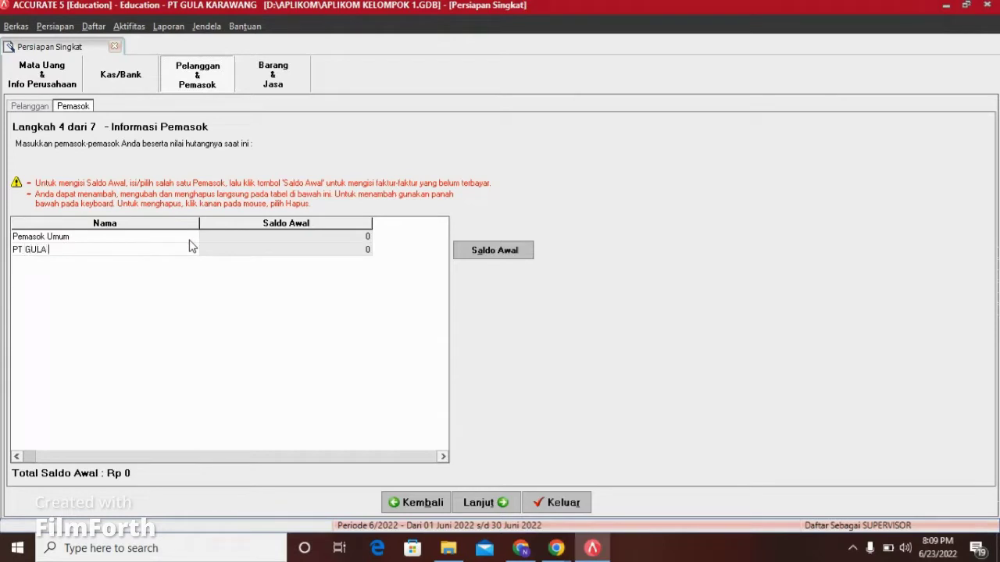
pyautogui.click(472, 254)
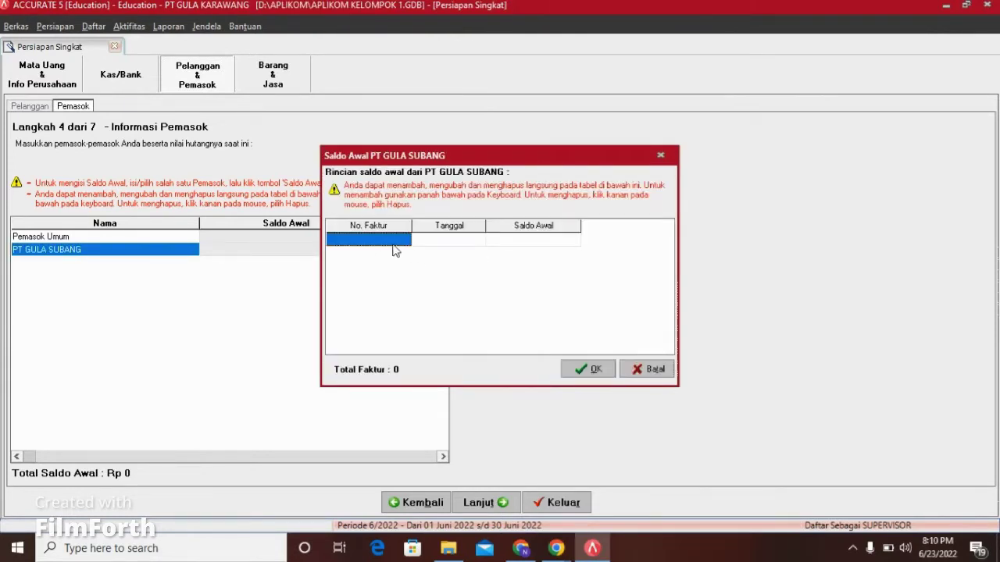
pyautogui.write('PG-01')
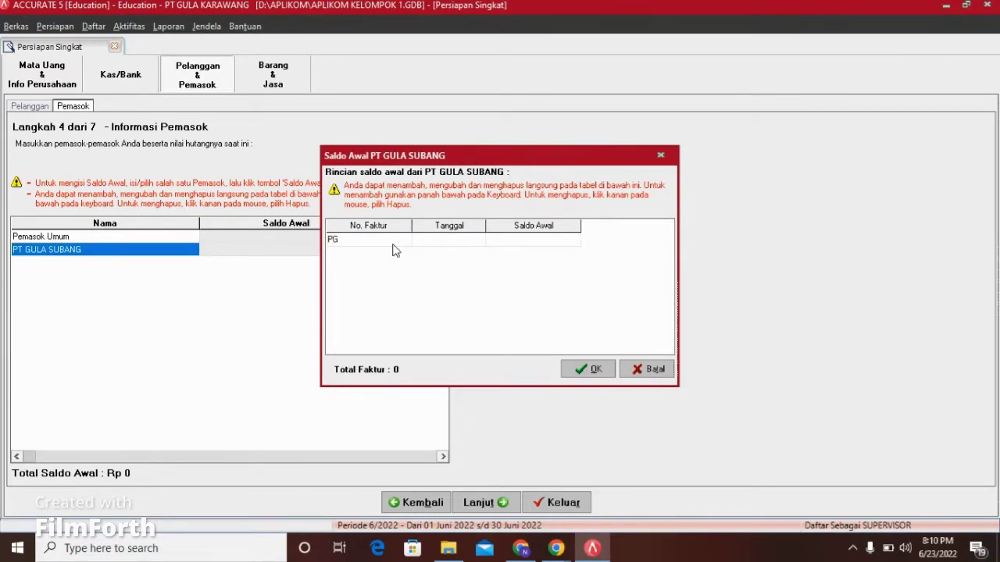
pyautogui.click(436, 248)
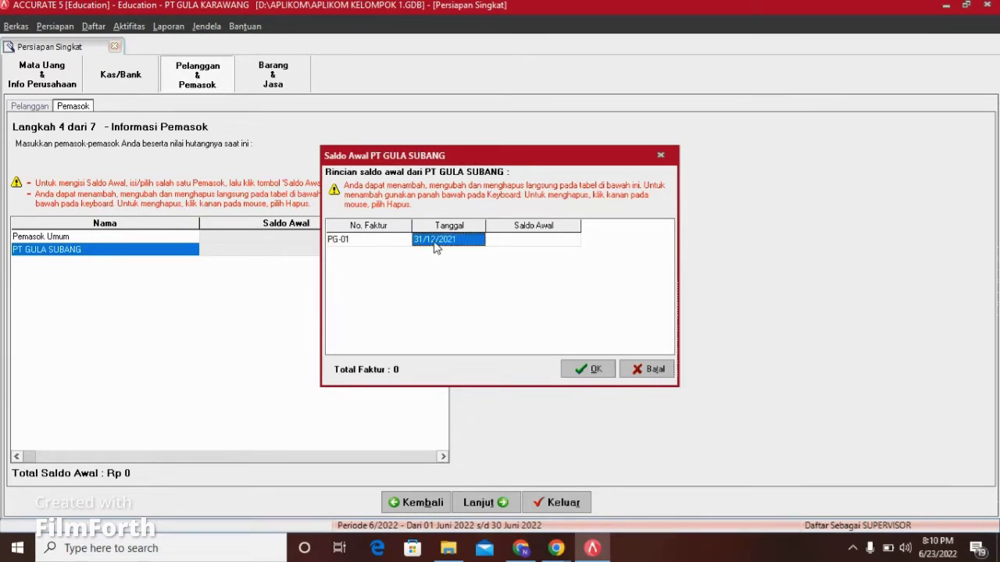
pyautogui.click(516, 248)
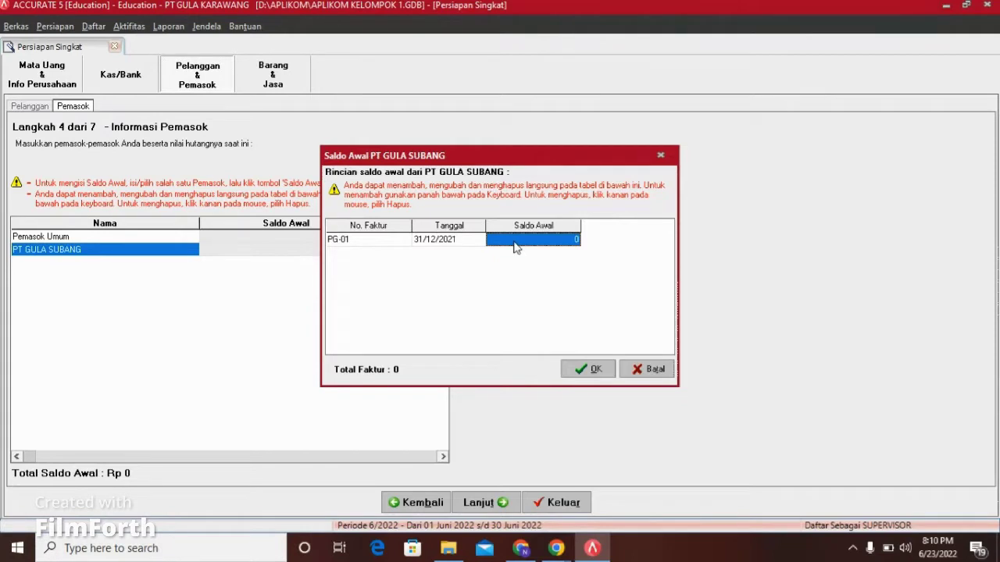
pyautogui.write('6000000')
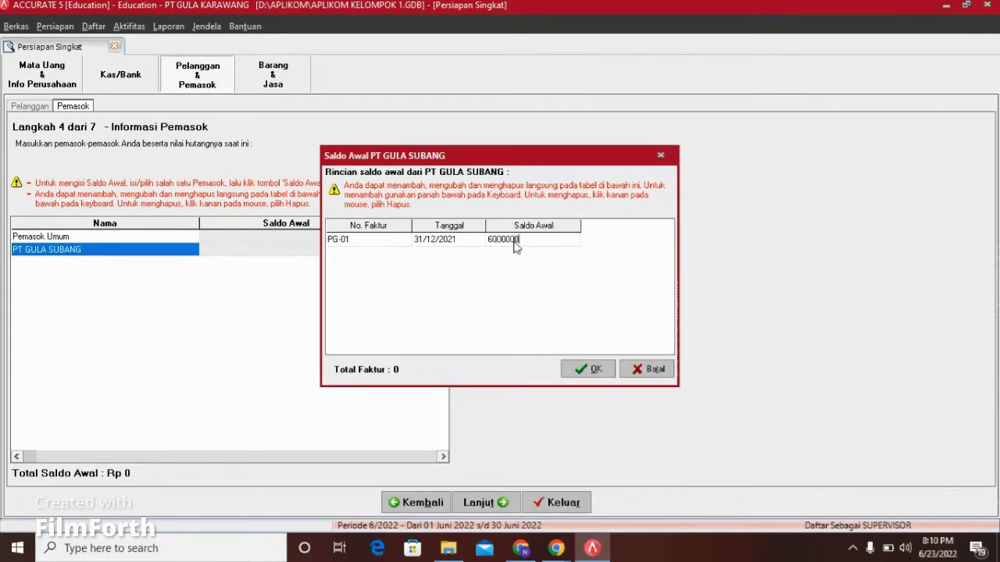
pyautogui.click(599, 370)
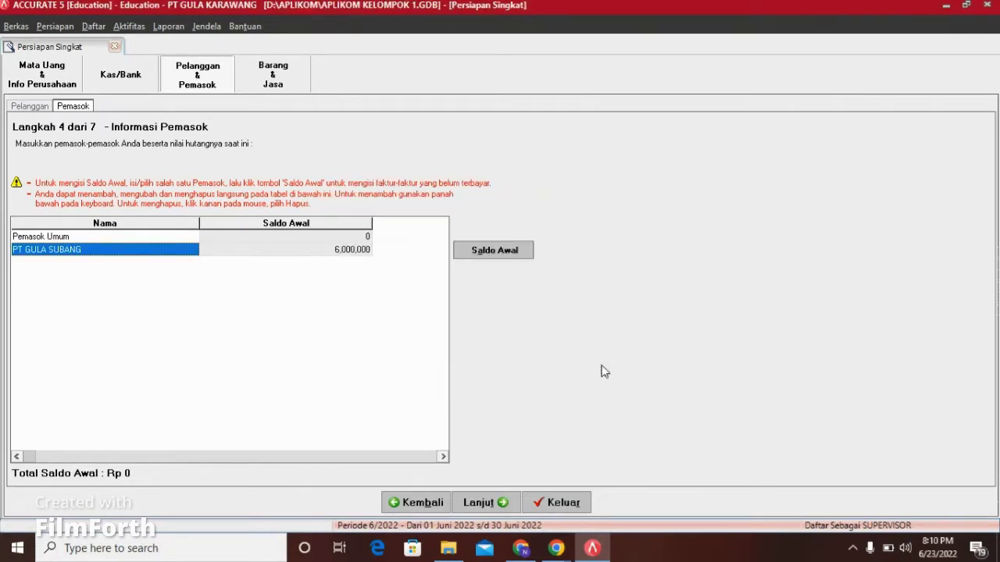
# Step: Add supplier PT GULA LAMPUNG with a 6,500,000 opening balance on invoice PG-02
pyautogui.press('Down')
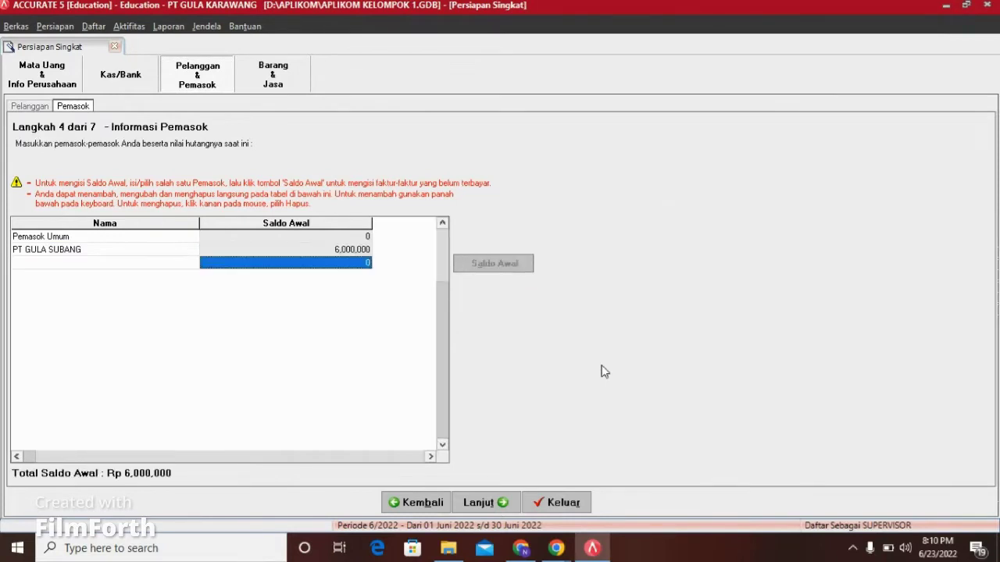
pyautogui.click(177, 267)
pyautogui.write('PT')
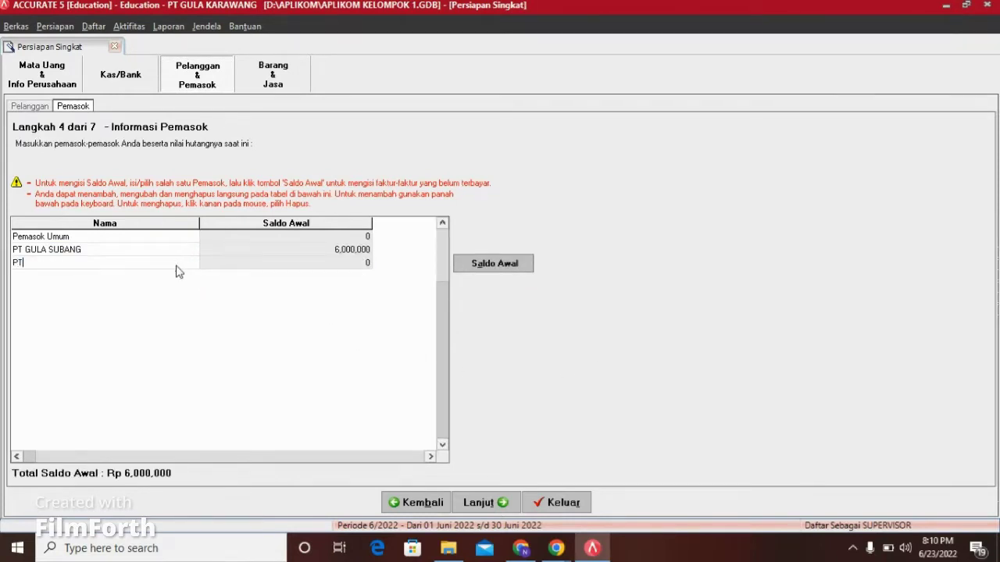
pyautogui.write(' GULA LAMPUNG')
pyautogui.click(241, 268)
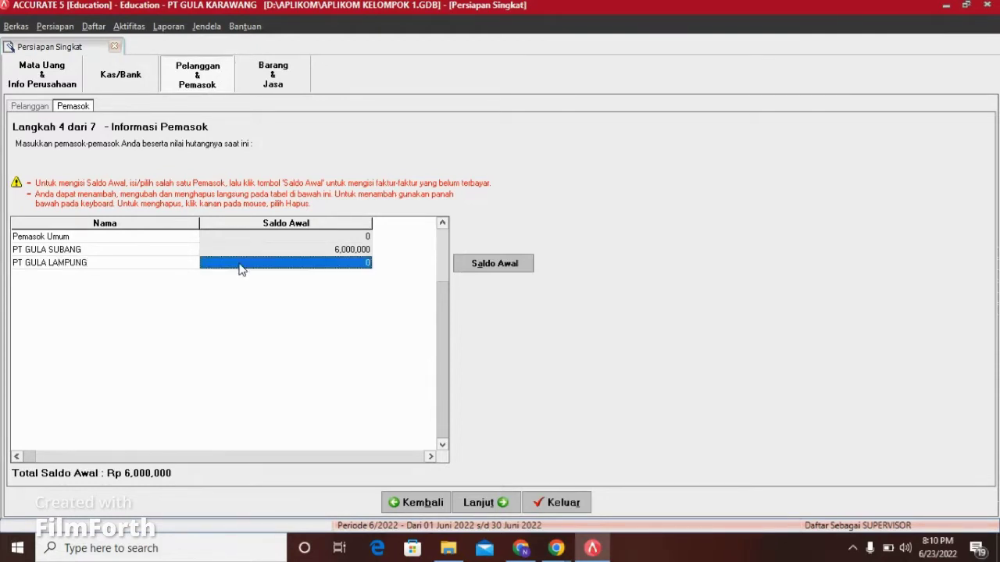
pyautogui.click(495, 266)
pyautogui.click(372, 244)
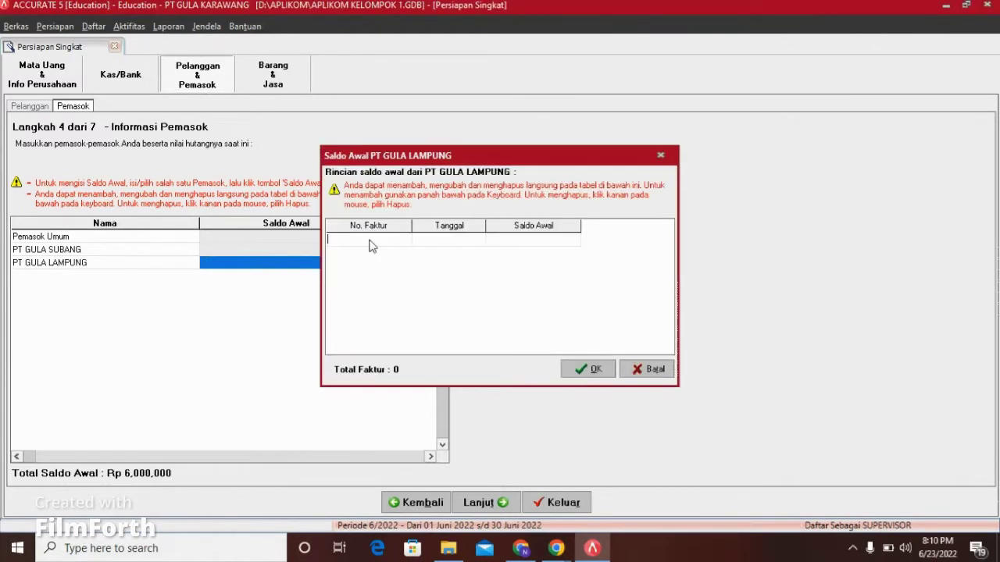
pyautogui.write('PG-02')
pyautogui.click(437, 244)
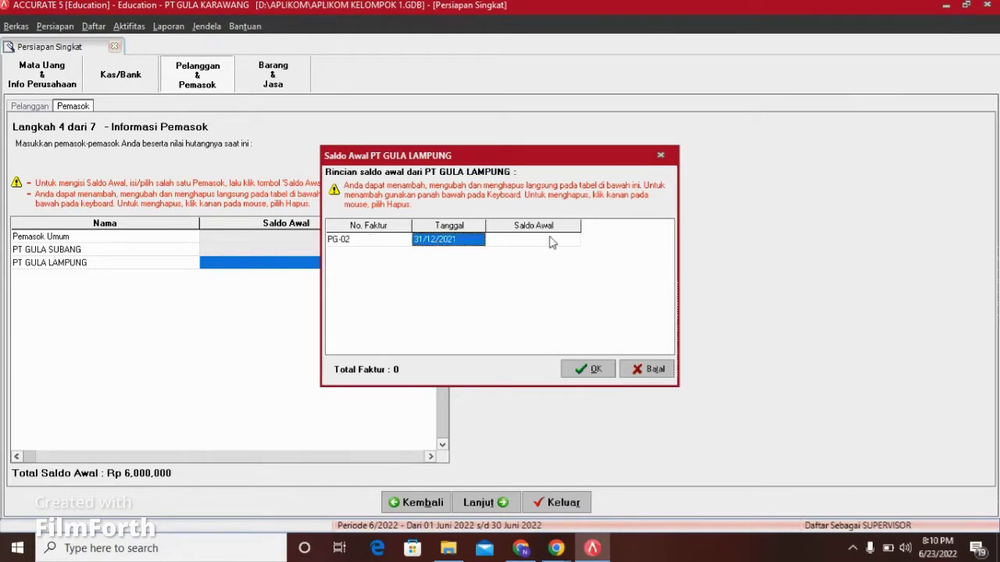
pyautogui.click(549, 242)
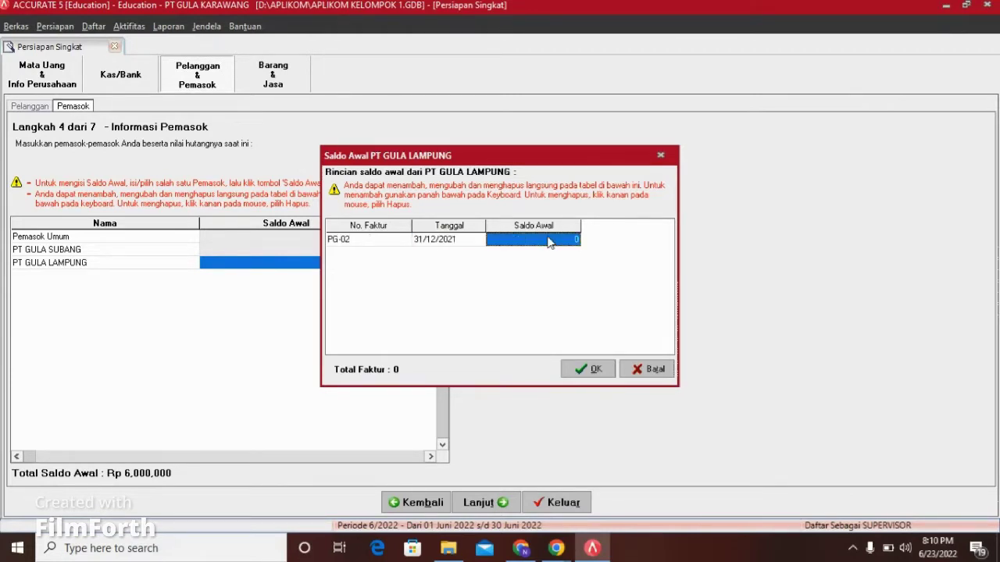
pyautogui.write('6,500,')
pyautogui.write('00000')
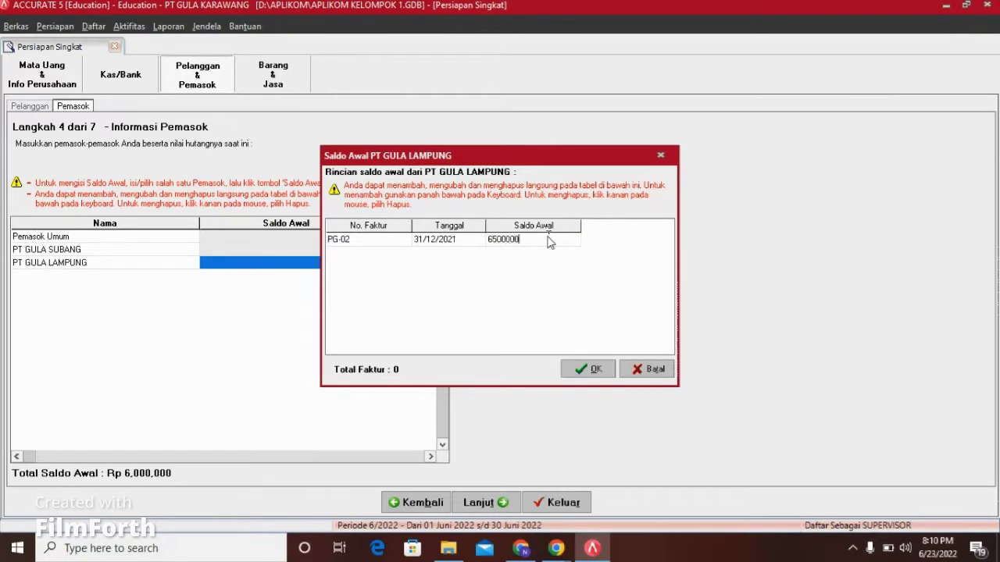
pyautogui.click(590, 369)
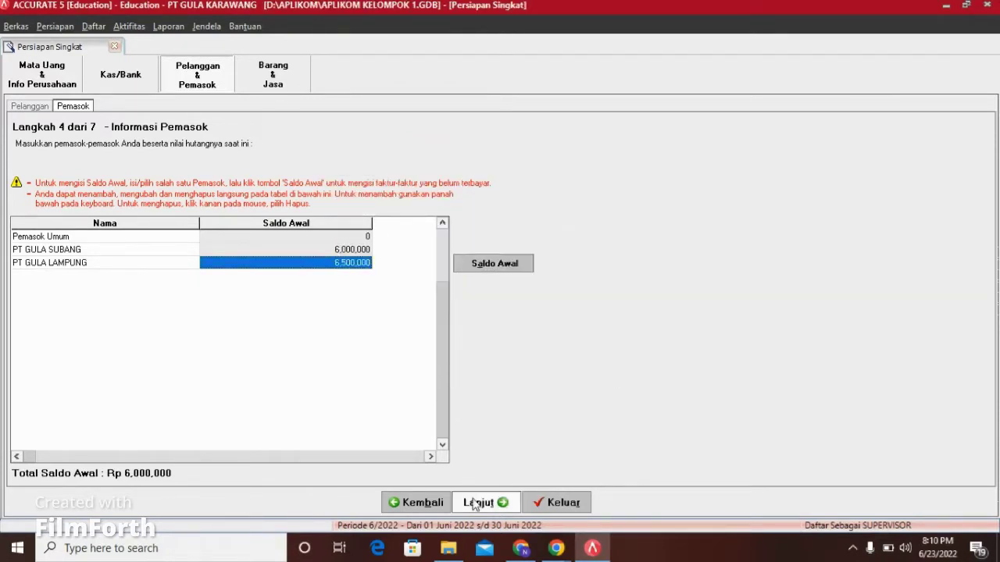
# Step: Add item GP01 Gula Pasir with an opening stock of 150 PCS
pyautogui.click(480, 502)
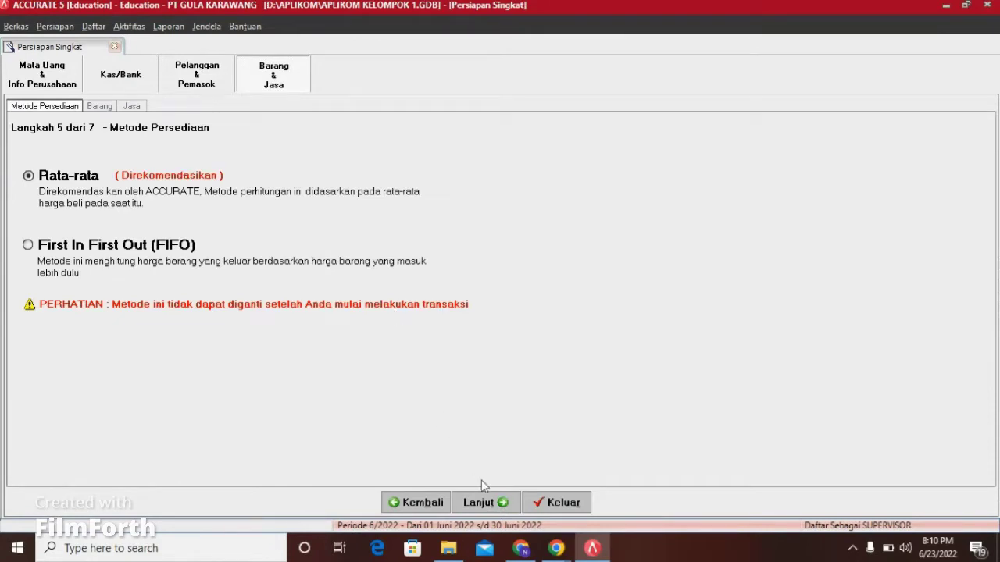
pyautogui.click(489, 502)
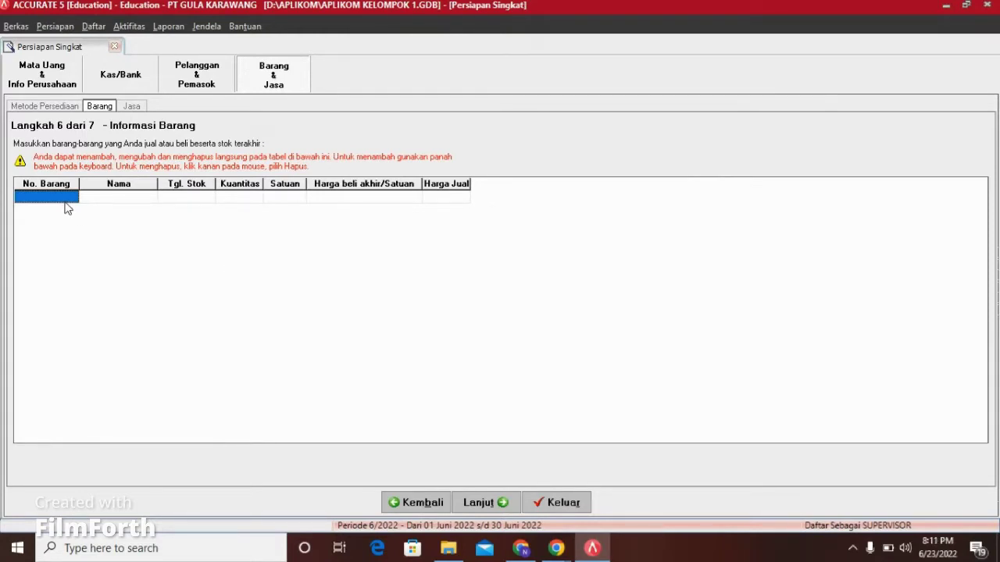
pyautogui.write('GP0')
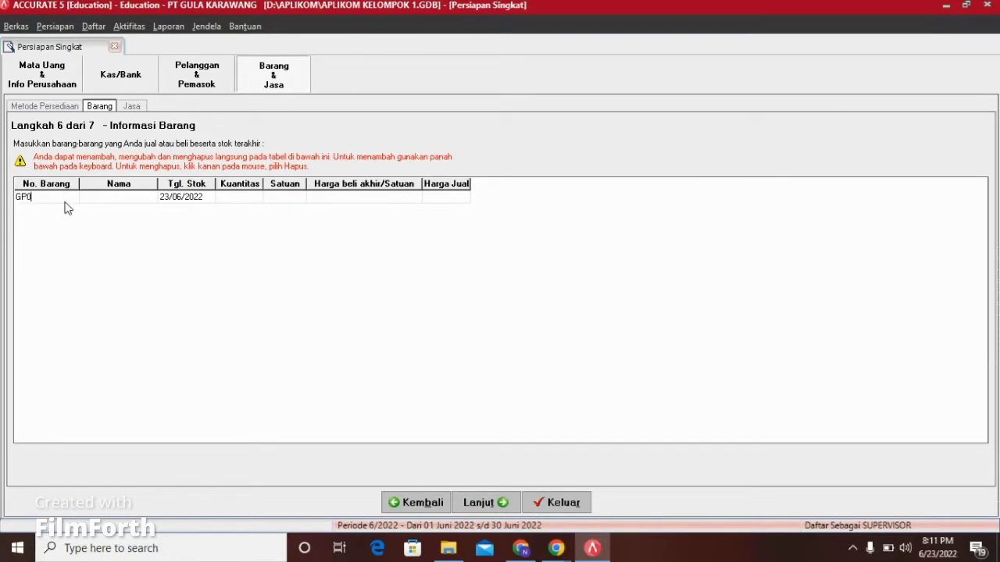
pyautogui.write('1')
pyautogui.click(121, 200)
pyautogui.write('GU')
pyautogui.press('BackSpace')
pyautogui.press('BackSpace')
pyautogui.write('ula Pasir')
pyautogui.click(184, 200)
pyautogui.write('12')
pyautogui.write('31/12')
pyautogui.write('/2021')
pyautogui.click(227, 202)
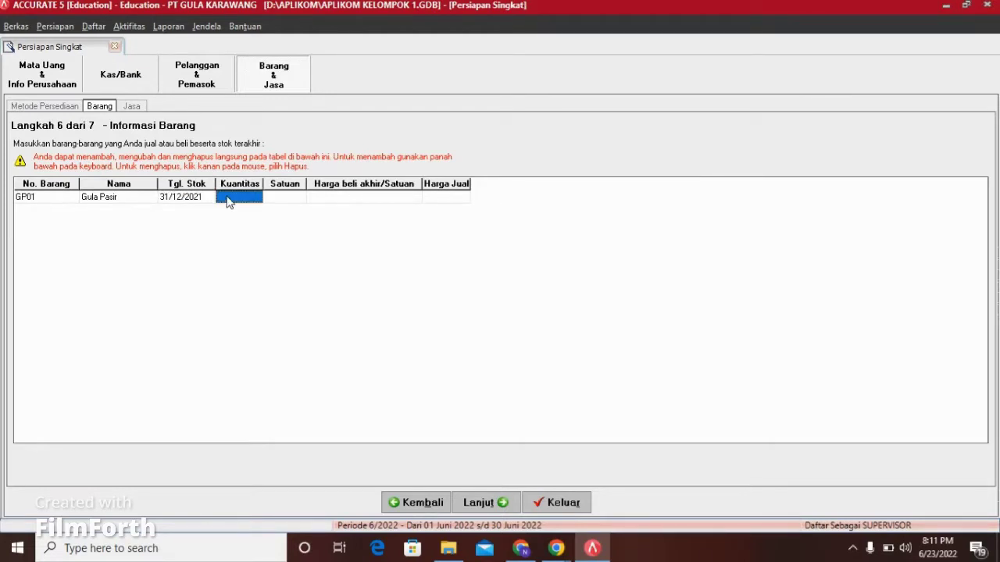
pyautogui.write('150')
pyautogui.click(285, 202)
pyautogui.write('p')
pyautogui.press('BackSpace')
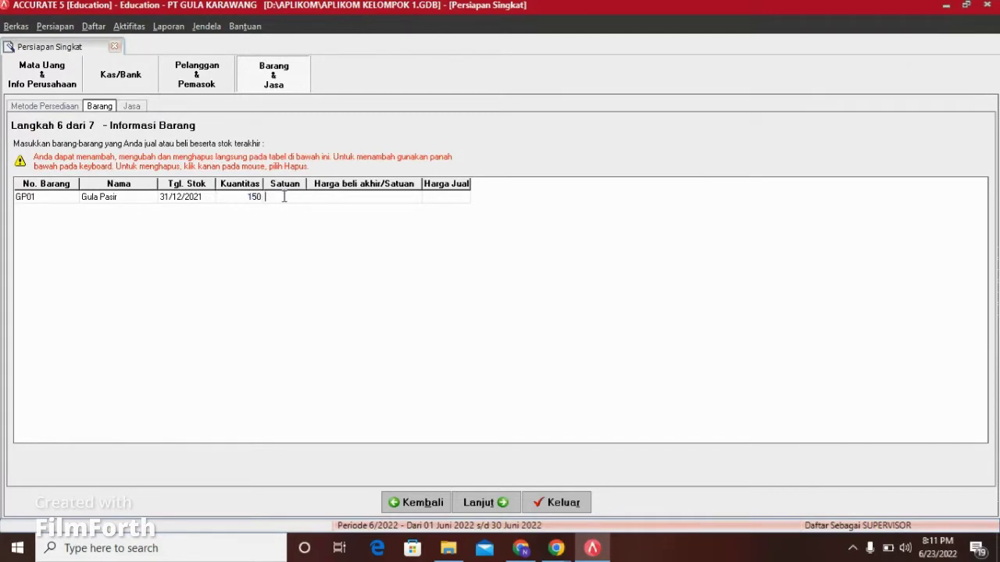
pyautogui.write('PCS')
# Step: Price Gula Pasir at 12,000 purchase and 15,000 selling
pyautogui.click(347, 201)
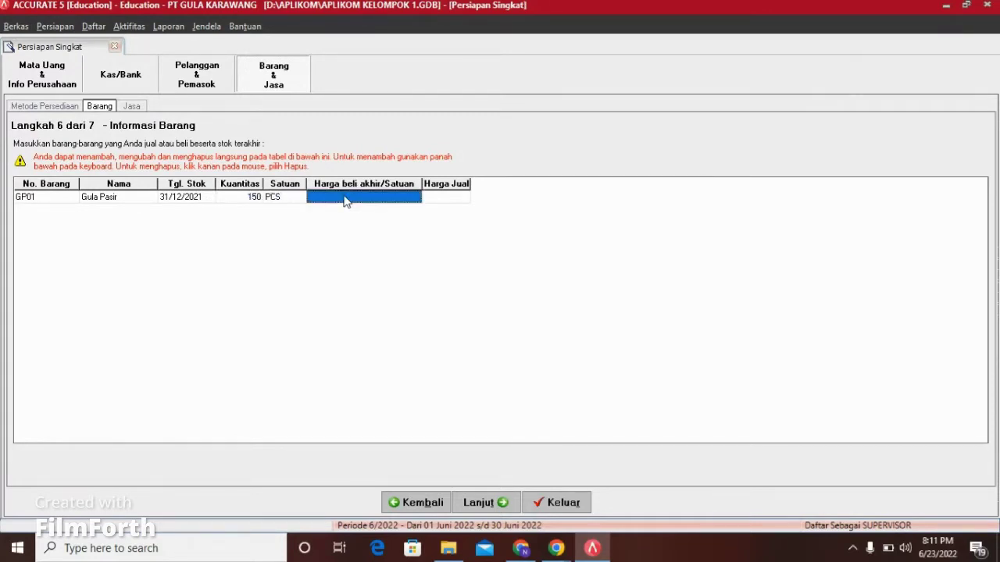
pyautogui.write('12000')
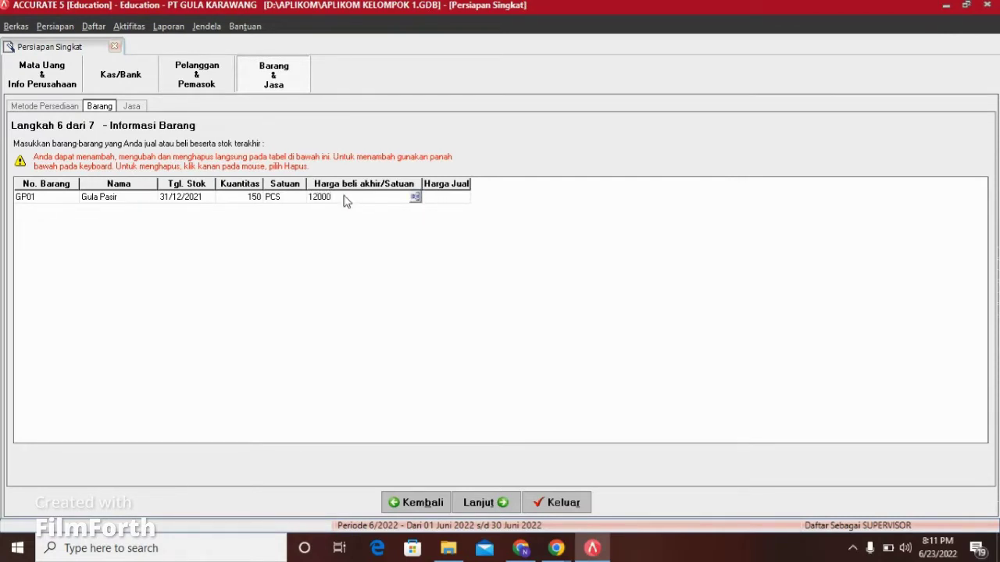
pyautogui.click(459, 203)
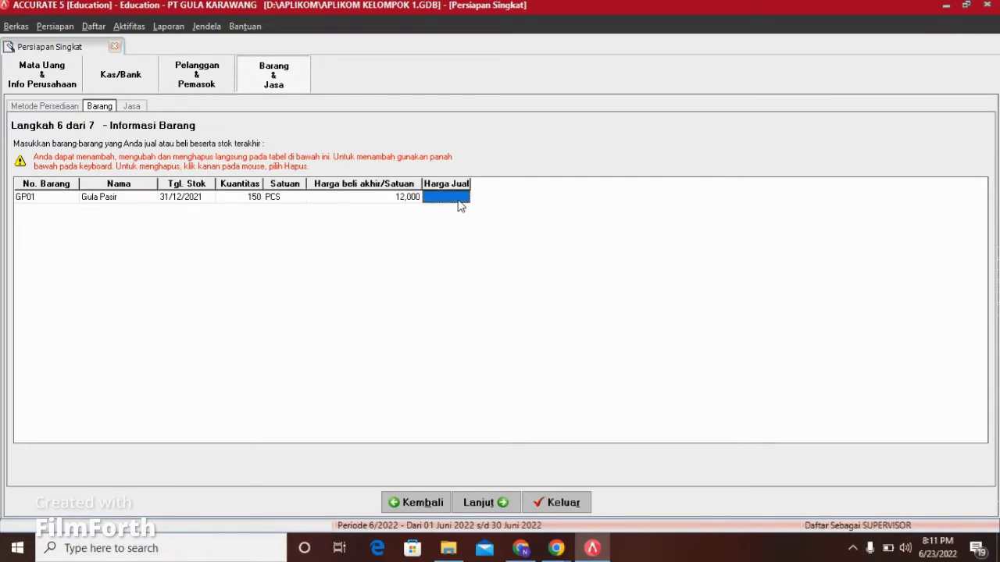
pyautogui.write('15000')
pyautogui.press('Down')
# Step: Add GP02 Gula Batu: 31/12/2021, 100 PCS, 10,000 purchase and 13,000 selling price
pyautogui.click(109, 212)
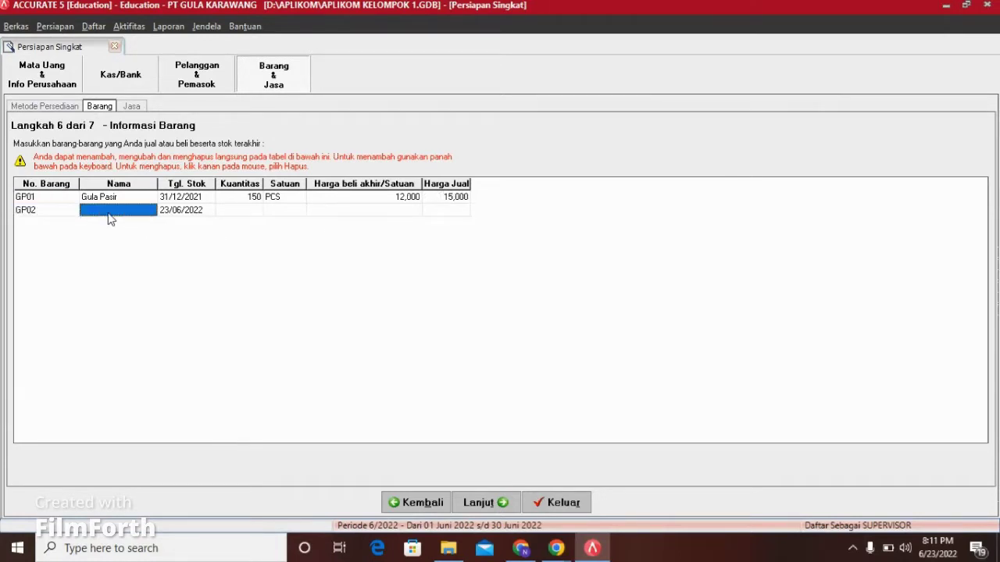
pyautogui.write('Gula Batu')
pyautogui.click(165, 219)
pyautogui.write('31')
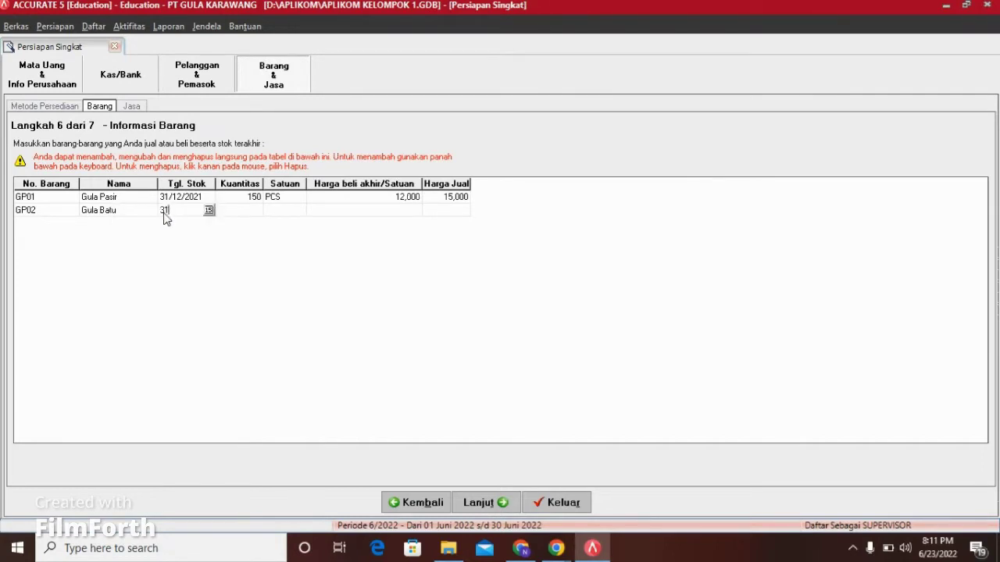
pyautogui.write('/12/2021')
pyautogui.click(245, 218)
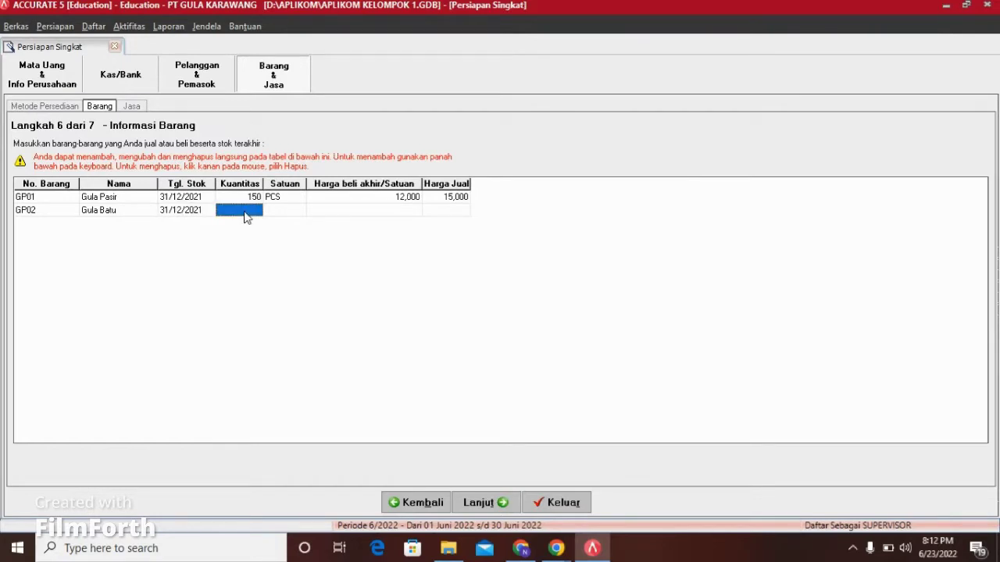
pyautogui.write('100')
pyautogui.click(295, 217)
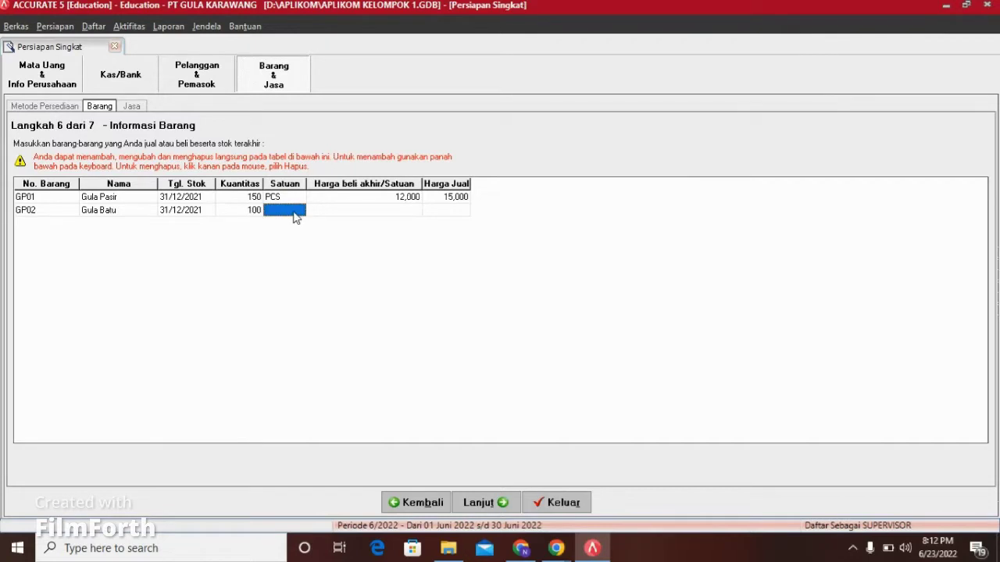
pyautogui.write('PCS')
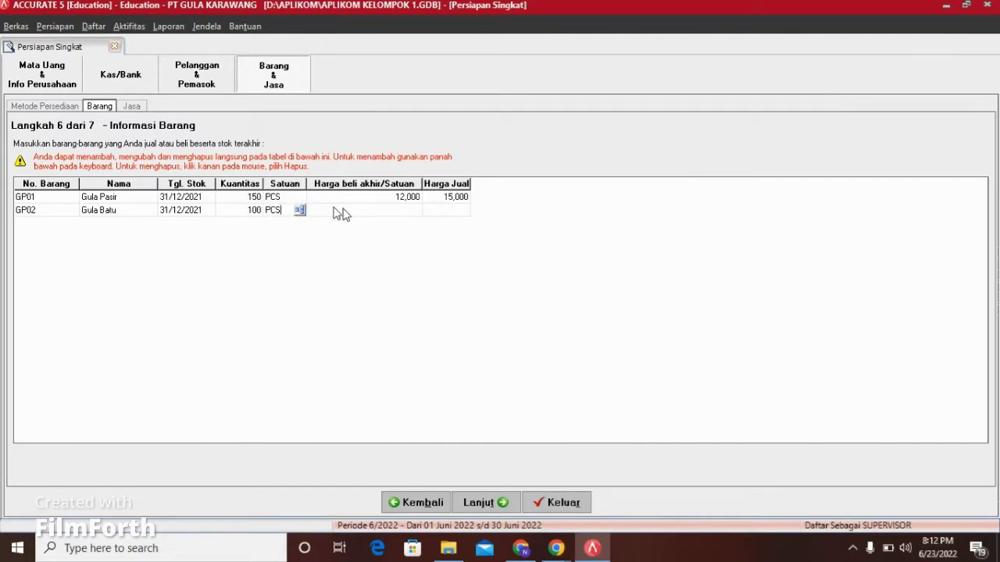
pyautogui.click(344, 214)
pyautogui.write('10,000')
pyautogui.click(457, 211)
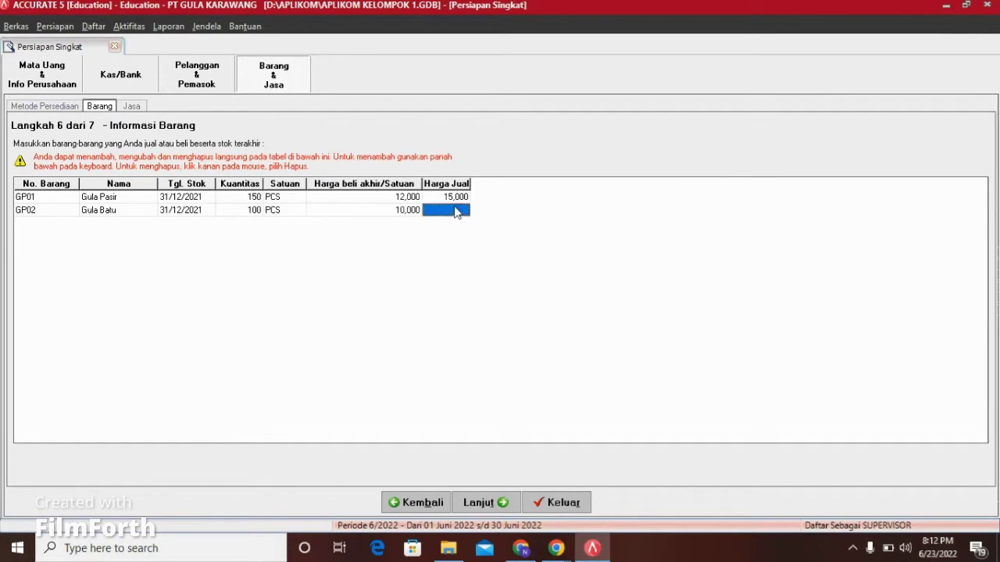
pyautogui.write('13,000')
pyautogui.click(408, 215)
# Step: Advance the setup past the items step and the Jasa services step to its final page
pyautogui.click(506, 500)
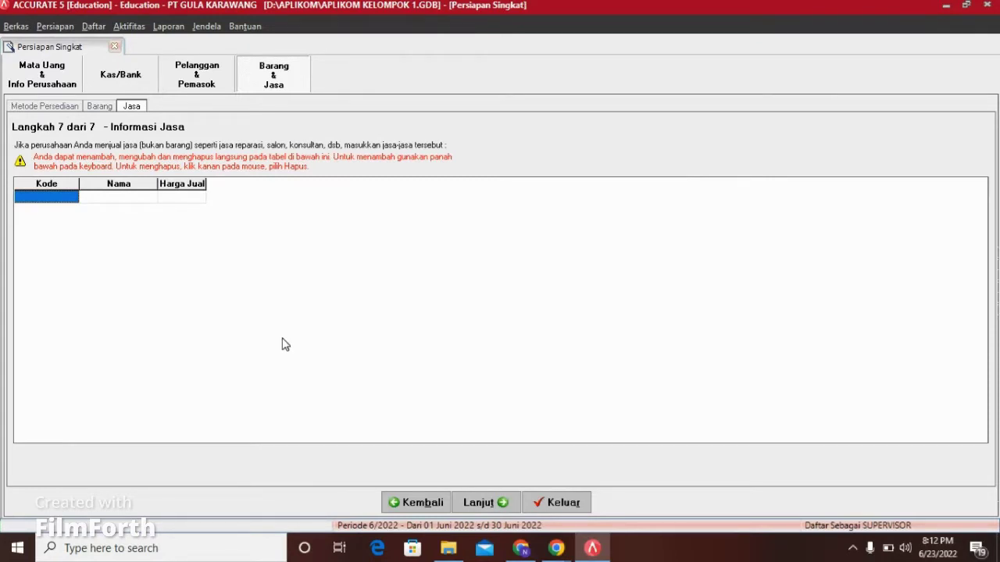
pyautogui.click(476, 503)
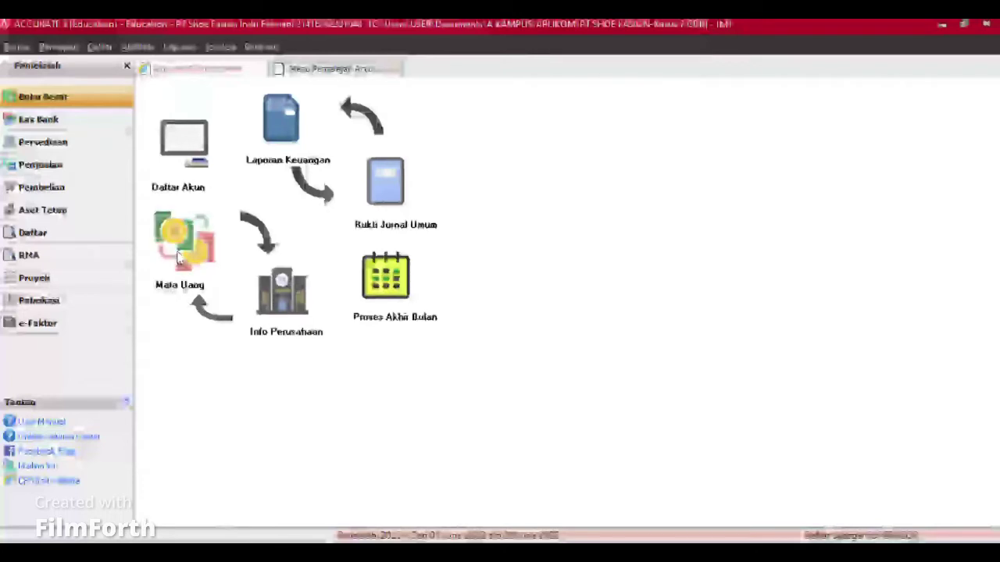
# Step: Add currency USD at exchange rate 14,000 for Amerika with symbol $
pyautogui.click(202, 235)
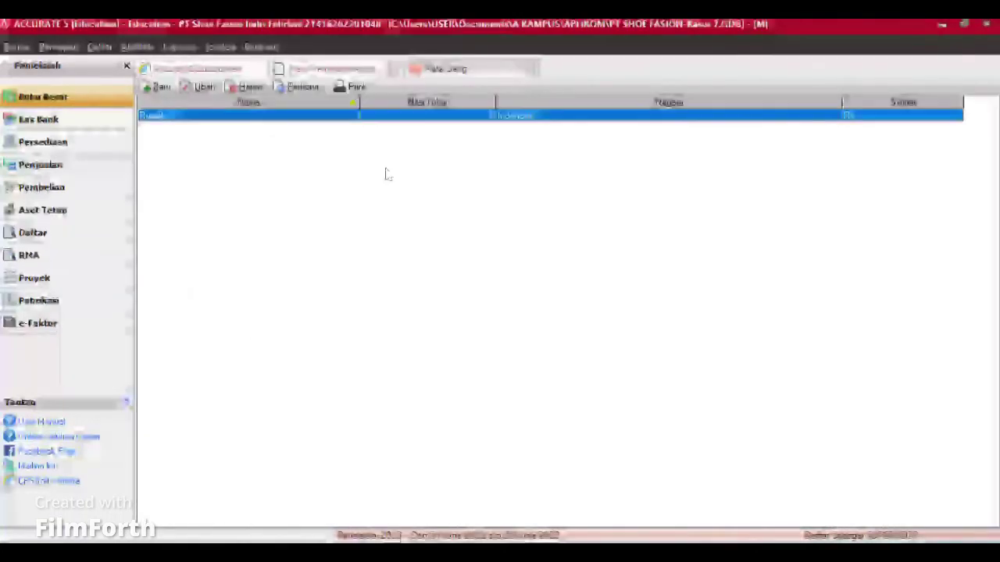
pyautogui.click(159, 87)
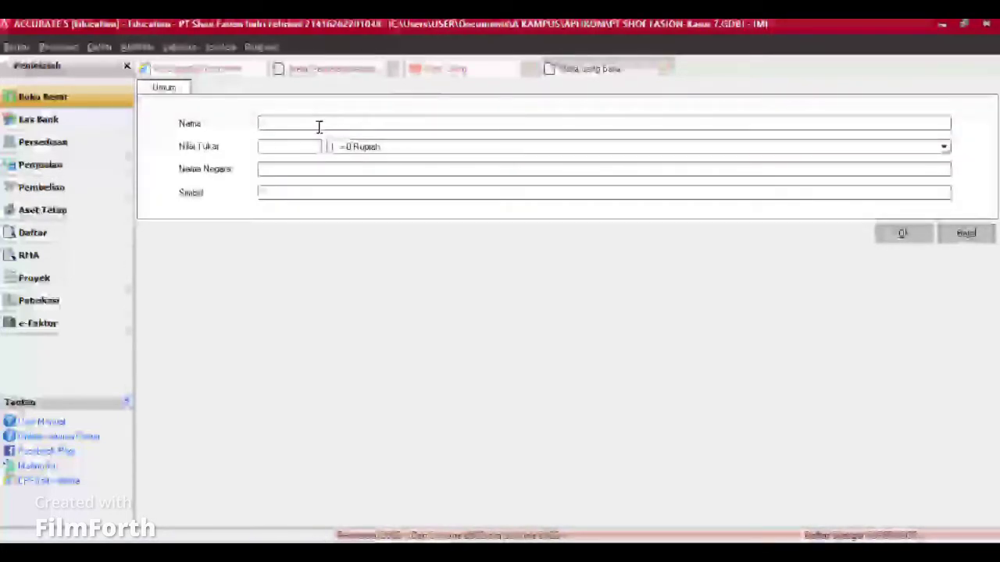
pyautogui.write('USD')
pyautogui.click(306, 147)
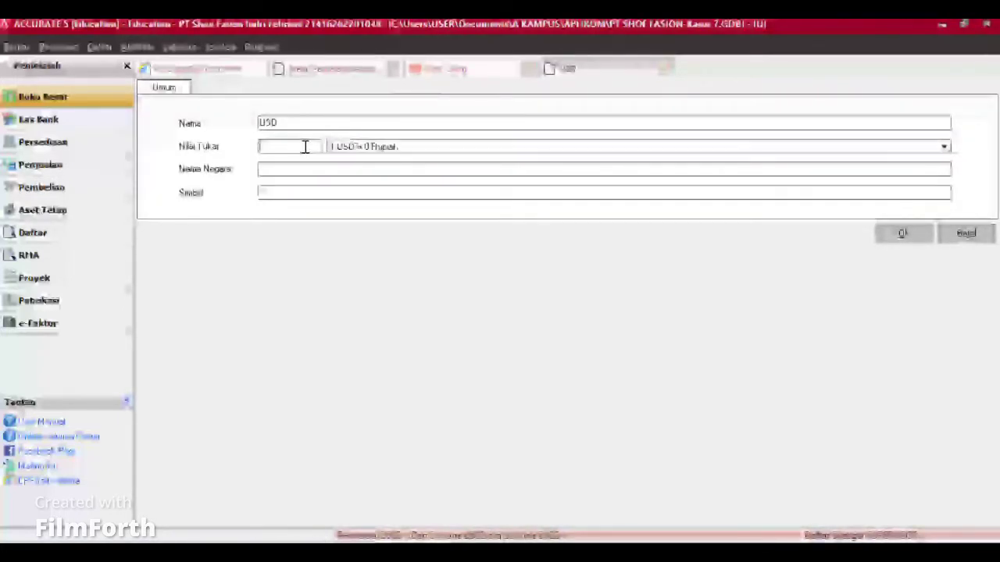
pyautogui.write('14000')
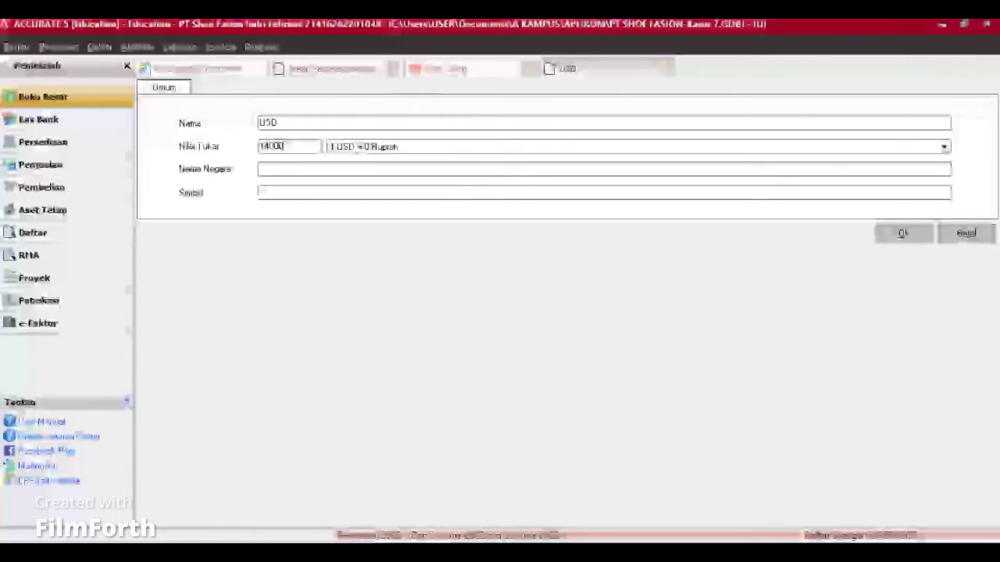
pyautogui.click(278, 174)
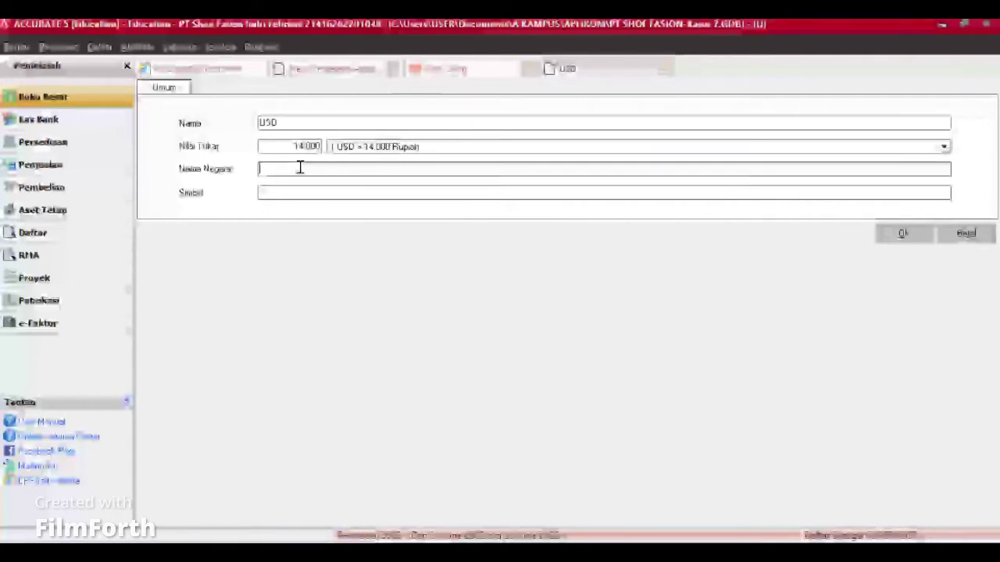
pyautogui.write('Amerika')
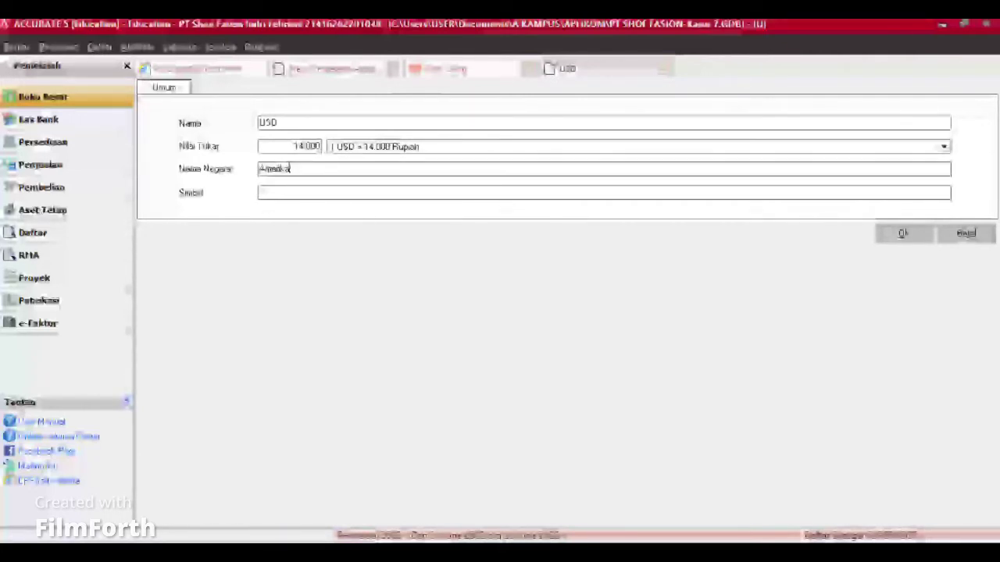
pyautogui.click(297, 190)
pyautogui.press('capslock')
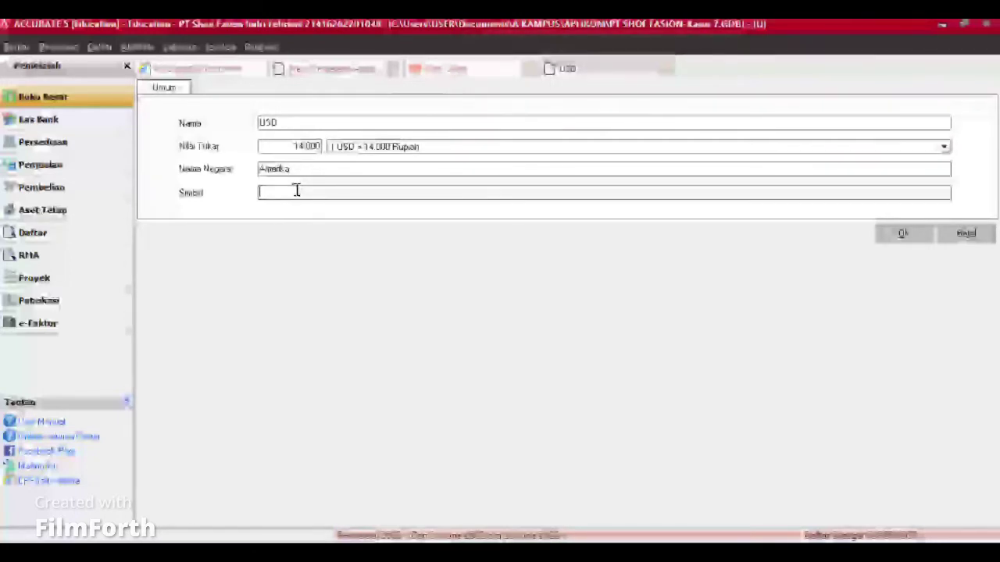
pyautogui.write('$')
pyautogui.click(907, 235)
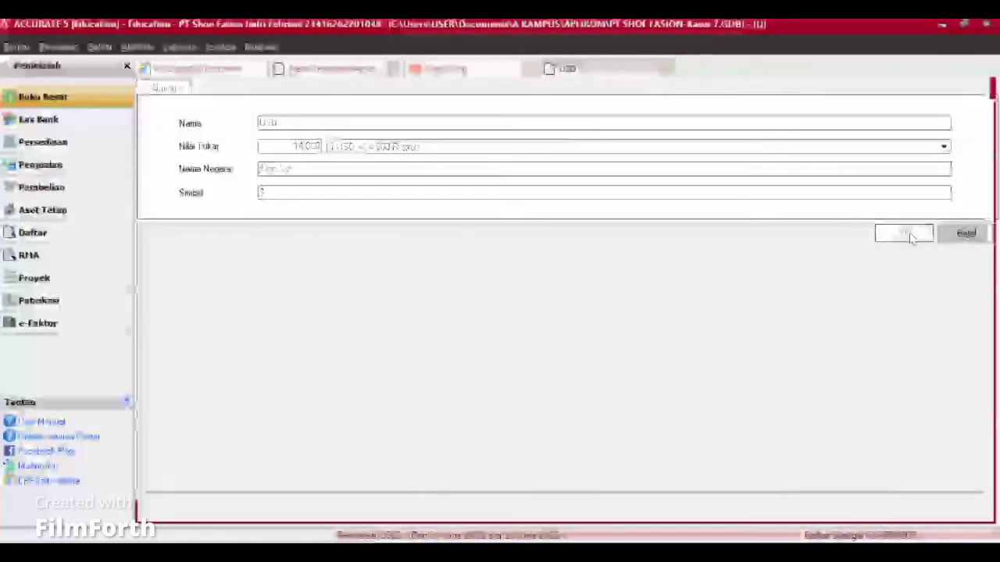
# Step: Refresh and close the currency list, then browse the chart of accounts toward Land
pyautogui.click(297, 87)
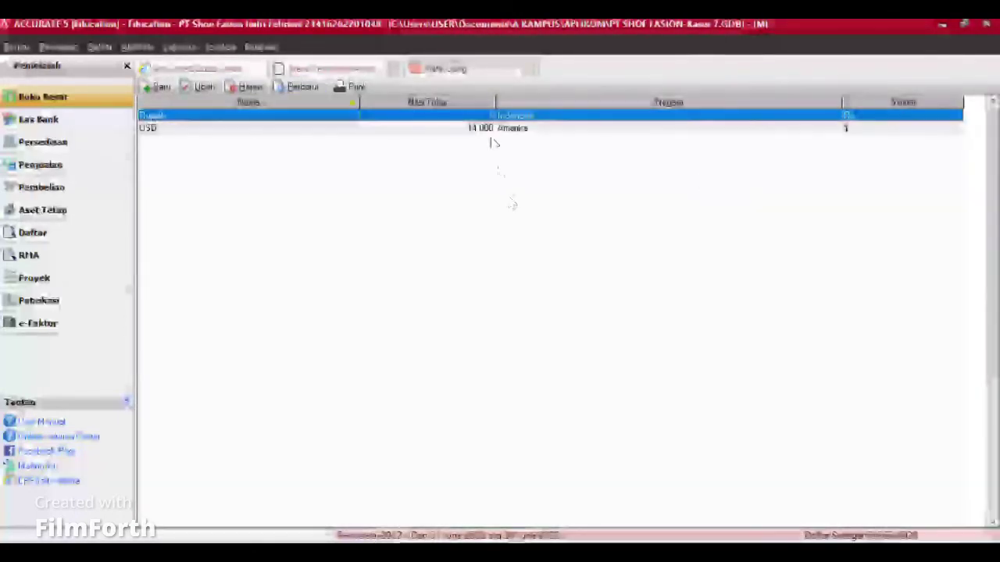
pyautogui.click(527, 72)
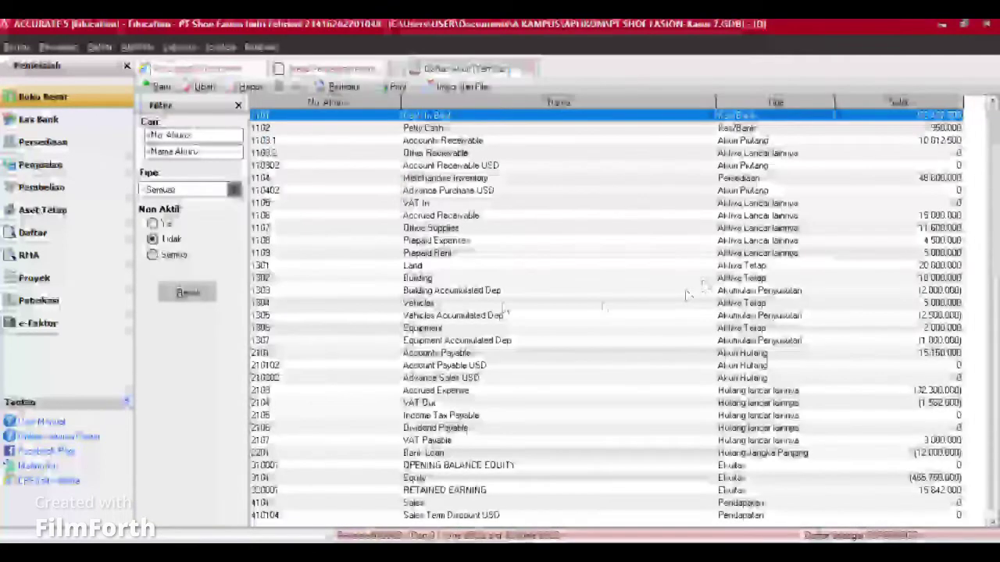
pyautogui.press('Down')
pyautogui.press('Down')
pyautogui.press('Down')
pyautogui.press('Down')
pyautogui.press('Down')
pyautogui.press('Down')
pyautogui.press('Down')
pyautogui.press('Down')
pyautogui.press('Down')
pyautogui.press('Down')
pyautogui.press('Down')
pyautogui.press('Down')
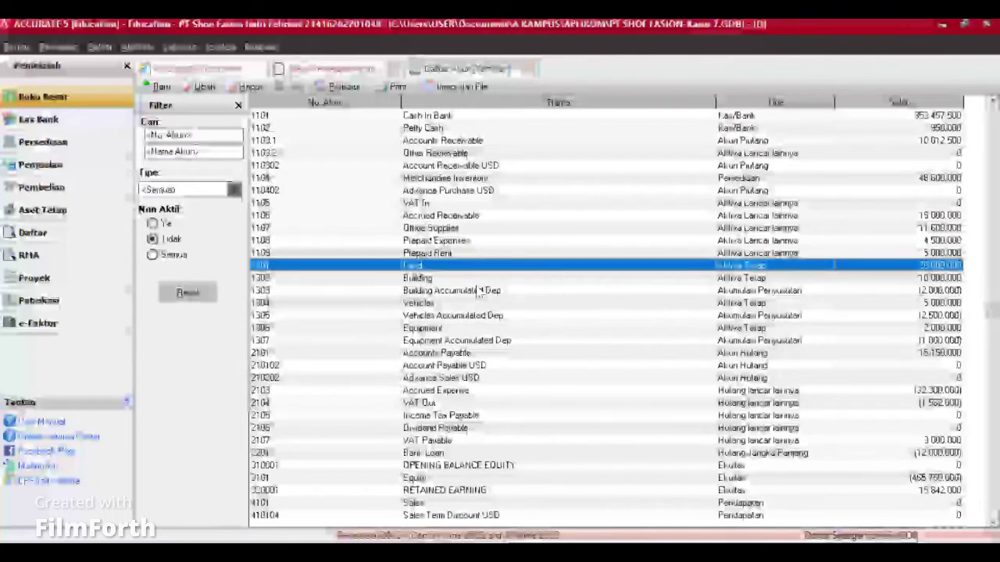
# Step: Browse the Daftar Akun list through Cash in Bank, Petty Cash, Accounts Receivable and Equipment
pyautogui.press('Down')
pyautogui.press('Down')
pyautogui.press('Down')
pyautogui.press('Down')
pyautogui.press('Down')
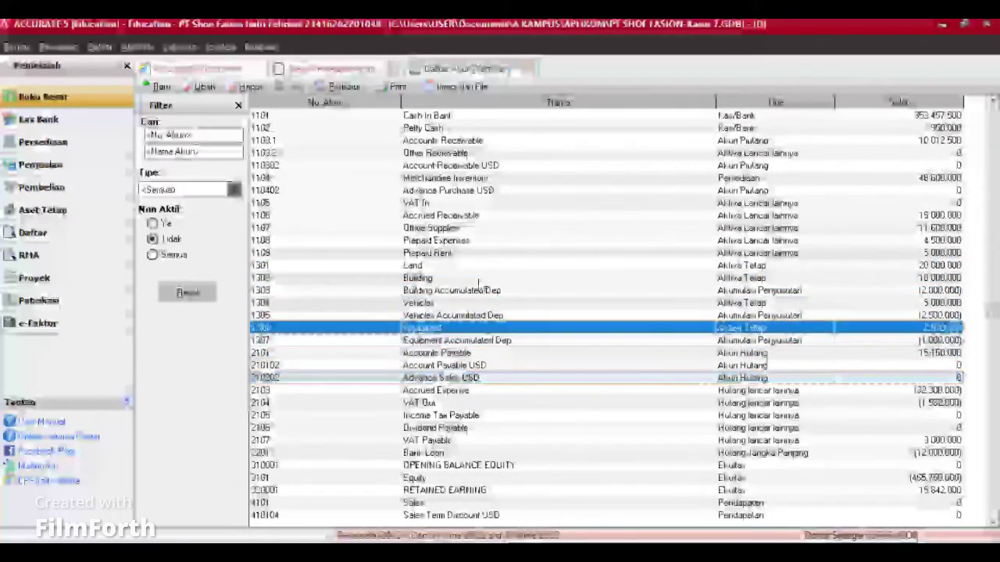
pyautogui.press('Up')
pyautogui.press('Up')
pyautogui.press('Up')
pyautogui.press('Up')
pyautogui.press('Up')
pyautogui.press('Up')
pyautogui.press('Up')
pyautogui.press('Up')
pyautogui.press('Up')
pyautogui.press('Up')
pyautogui.press('Up')
pyautogui.press('Up')
pyautogui.press('Up')
pyautogui.press('Up')
pyautogui.press('Up')
pyautogui.press('Up')
pyautogui.press('Up')
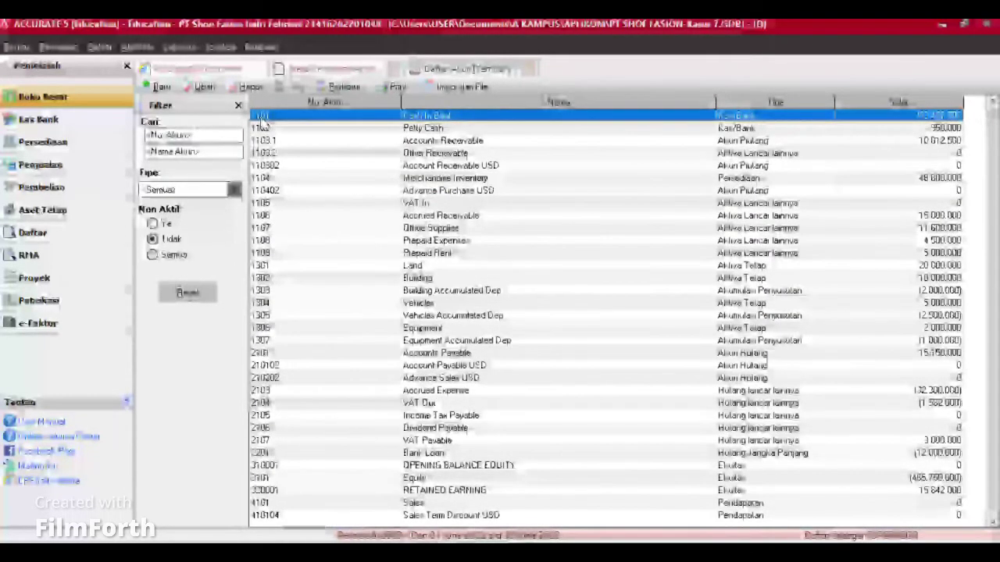
pyautogui.click(272, 138)
pyautogui.press('Up')
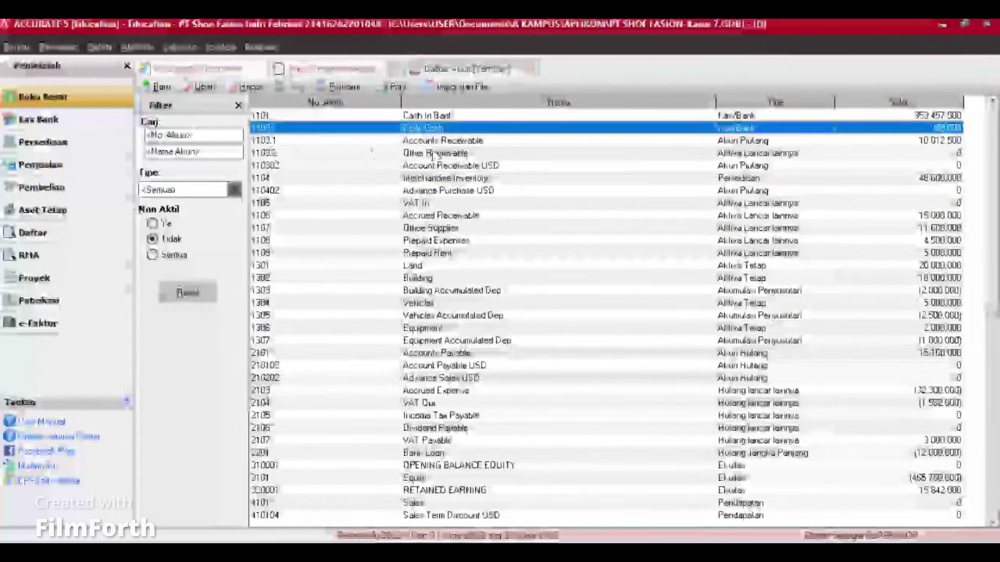
pyautogui.press('Down')
pyautogui.press('Down')
pyautogui.press('Down')
pyautogui.press('Down')
pyautogui.press('Down')
pyautogui.press('Down')
pyautogui.press('Down')
pyautogui.press('Down')
pyautogui.press('Down')
pyautogui.press('Down')
pyautogui.press('Down')
pyautogui.press('Down')
pyautogui.press('Down')
pyautogui.press('Down')
pyautogui.press('Down')
pyautogui.press('Down')
pyautogui.press('Down')
pyautogui.press('Down')
pyautogui.press('Down')
pyautogui.press('Down')
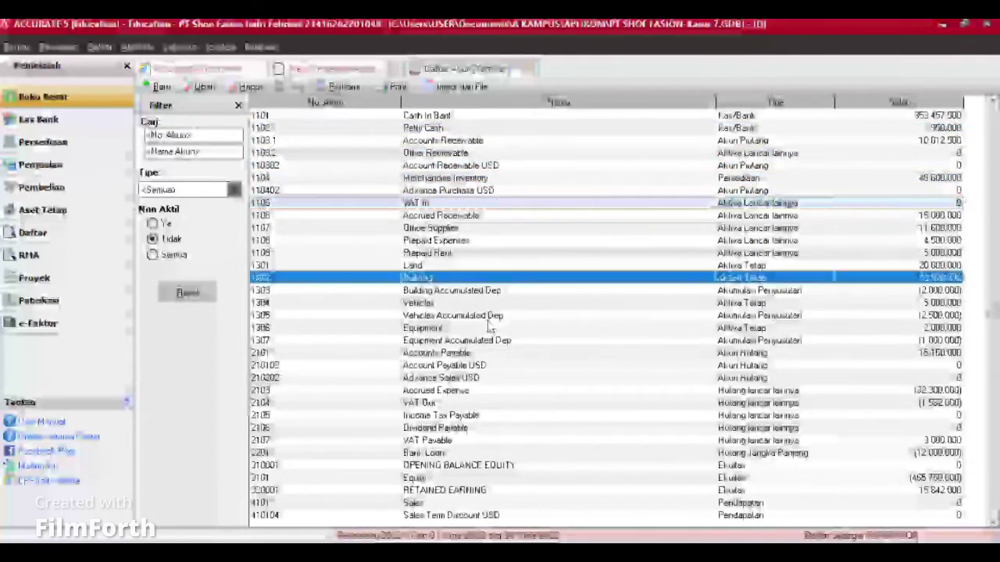
pyautogui.press('Down')
pyautogui.press('Down')
pyautogui.press('Down')
pyautogui.press('Down')
pyautogui.press('Down')
pyautogui.press('Down')
pyautogui.press('Down')
pyautogui.press('Down')
pyautogui.press('Down')
pyautogui.press('Down')
pyautogui.press('Down')
pyautogui.press('Down')
pyautogui.press('Down')
pyautogui.press('Down')
pyautogui.press('Down')
pyautogui.press('Down')
pyautogui.press('Down')
pyautogui.press('Down')
pyautogui.press('Down')
pyautogui.press('Down')
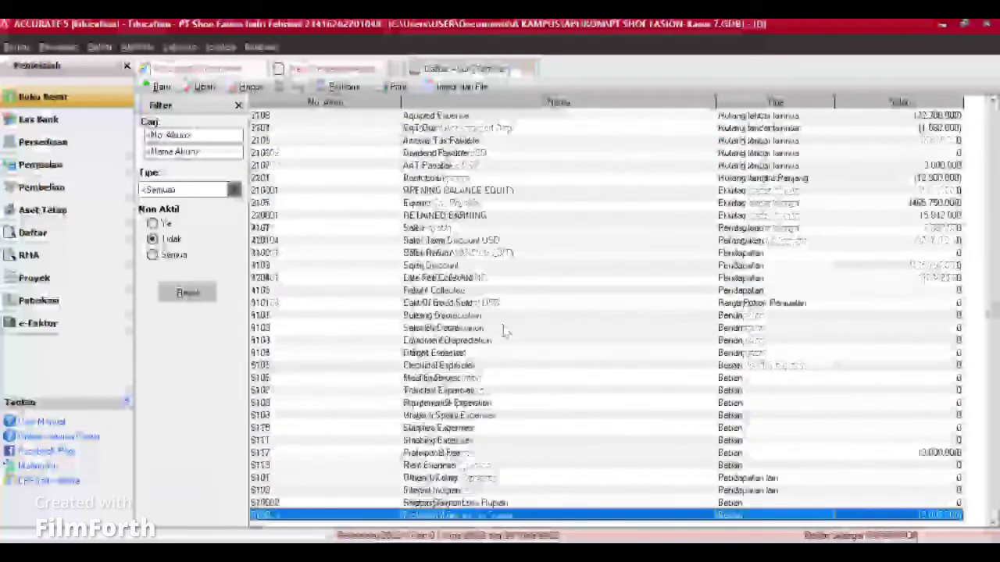
pyautogui.press('Up')
pyautogui.press('Up')
pyautogui.press('Up')
pyautogui.press('Up')
pyautogui.press('Up')
pyautogui.press('Up')
pyautogui.press('Up')
pyautogui.press('Up')
pyautogui.press('Up')
pyautogui.press('Up')
pyautogui.press('Up')
pyautogui.press('Up')
pyautogui.press('Up')
pyautogui.press('Up')
pyautogui.press('Up')
pyautogui.press('Up')
pyautogui.press('Up')
pyautogui.press('Up')
pyautogui.press('Up')
pyautogui.press('Up')
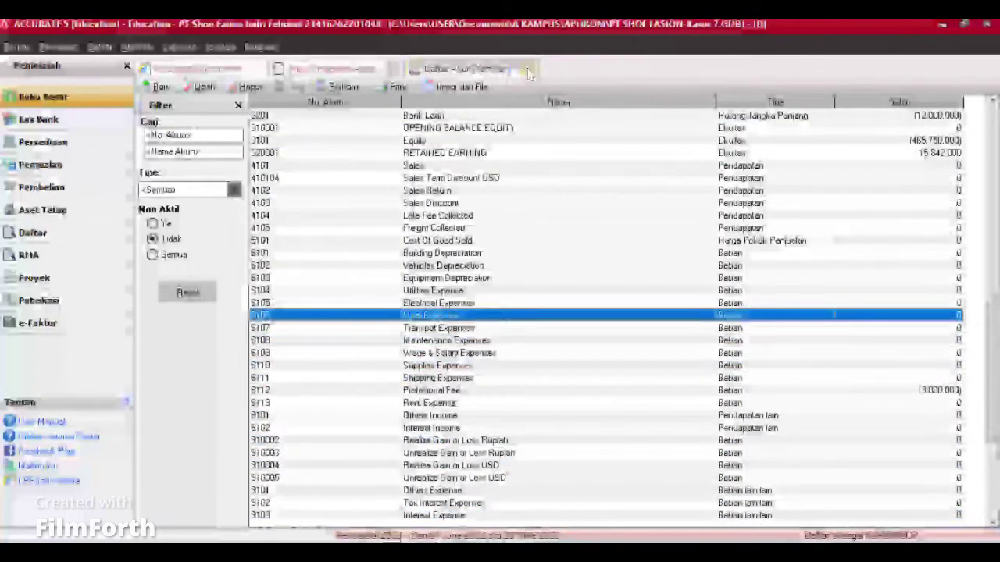
# Step: Close the chart of accounts, then view the Daftar Laporan report list and close it
pyautogui.press('Escape')
pyautogui.click(280, 121)
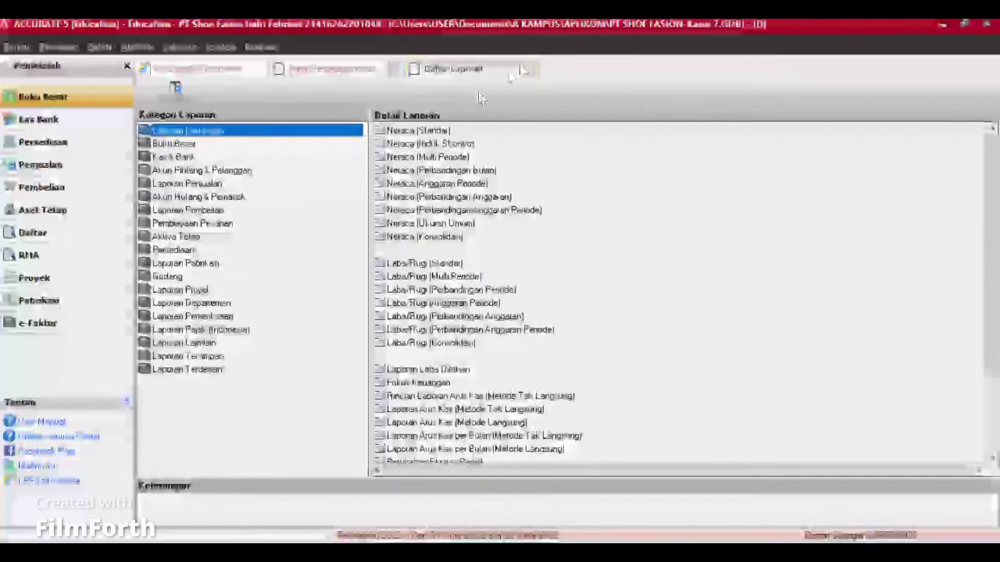
pyautogui.click(524, 70)
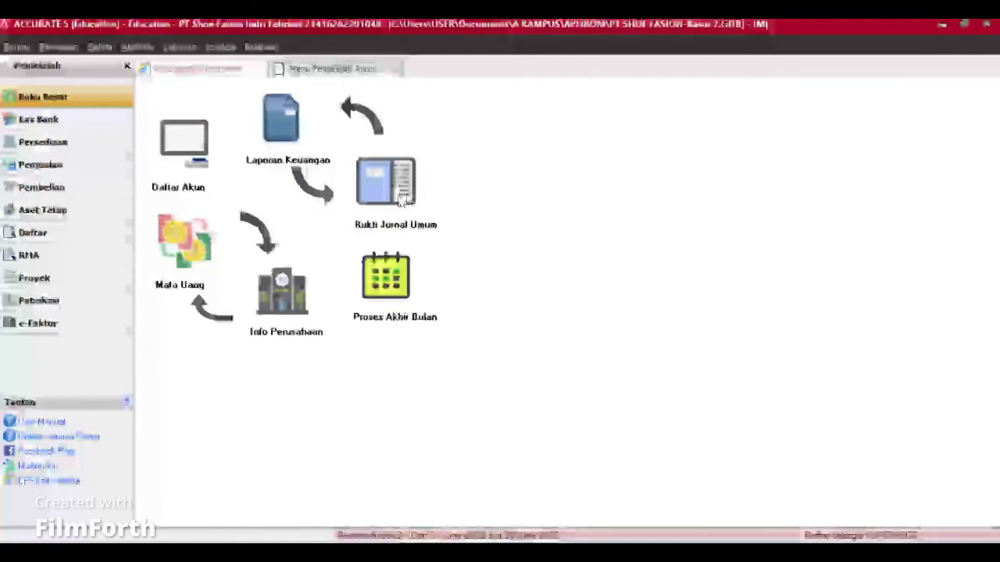
# Step: Start journal voucher 037 with a 6,000,000 debit to 6113 Rent Expense
pyautogui.click(402, 199)
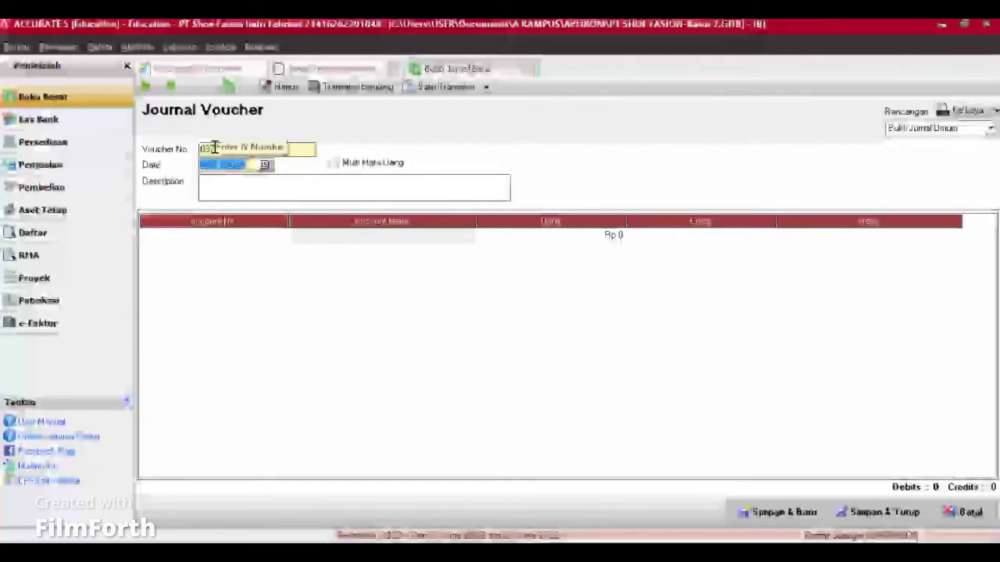
pyautogui.click(278, 239)
pyautogui.click(282, 236)
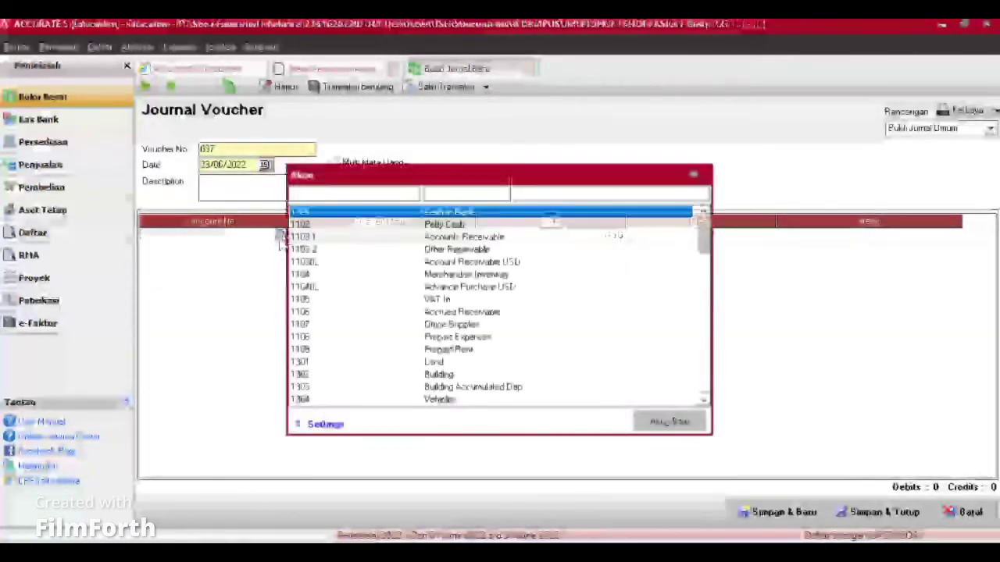
pyautogui.write('REN')
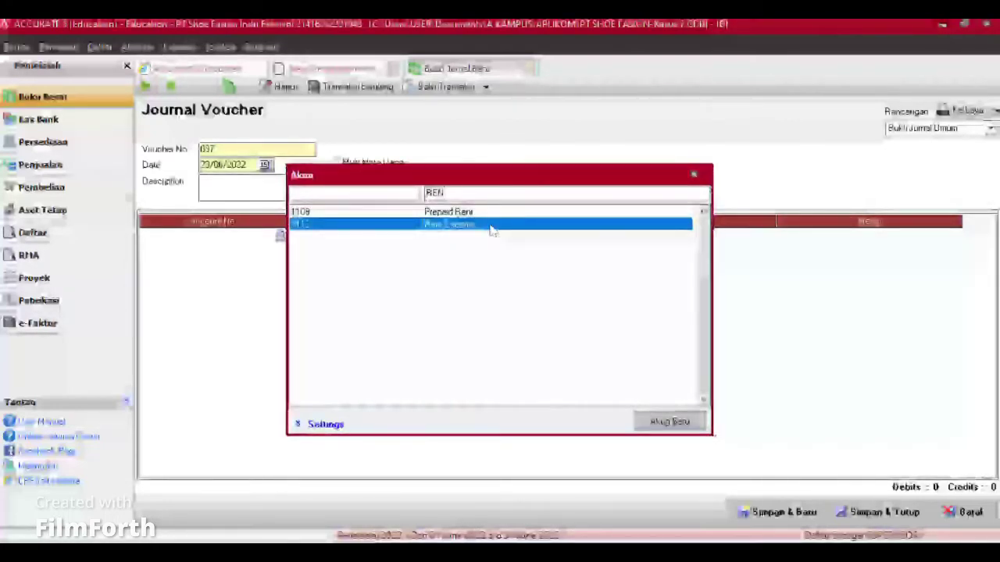
pyautogui.doubleClick(476, 228)
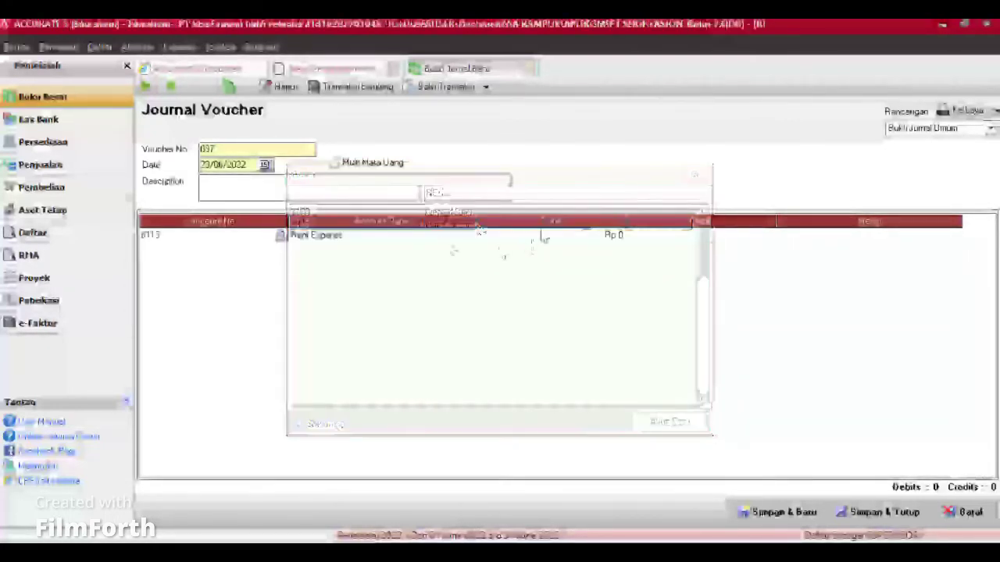
pyautogui.write('6')
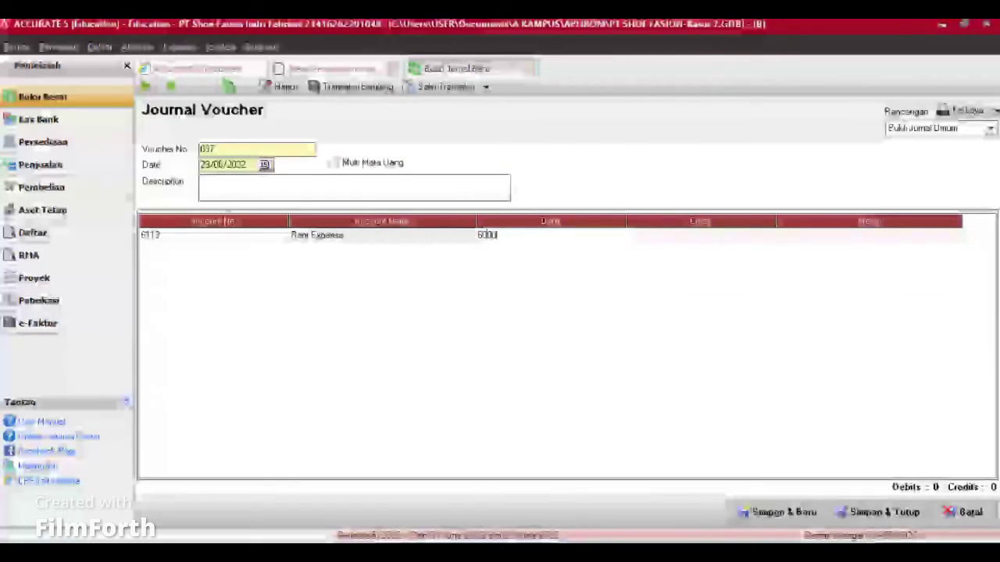
pyautogui.write('000000')
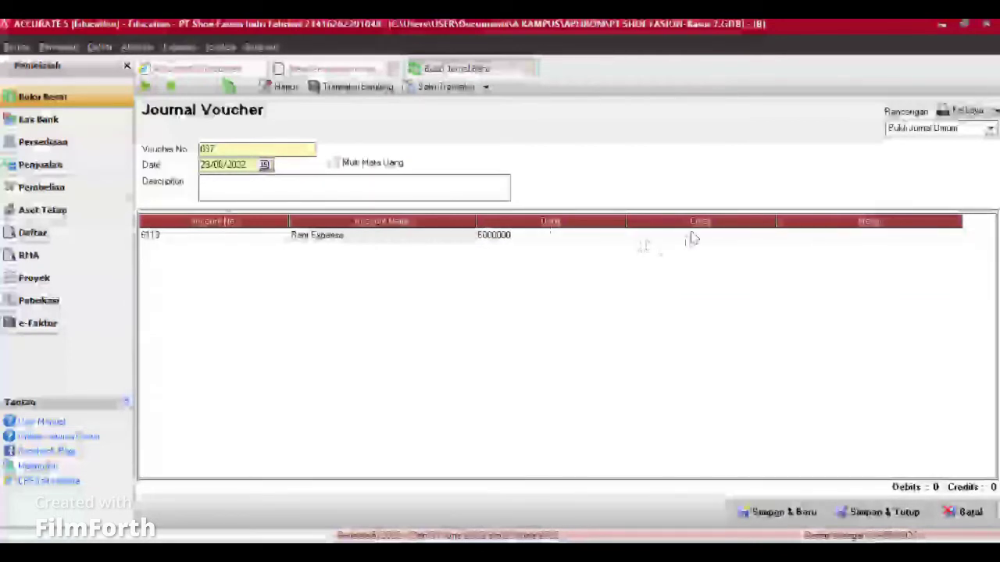
pyautogui.click(818, 240)
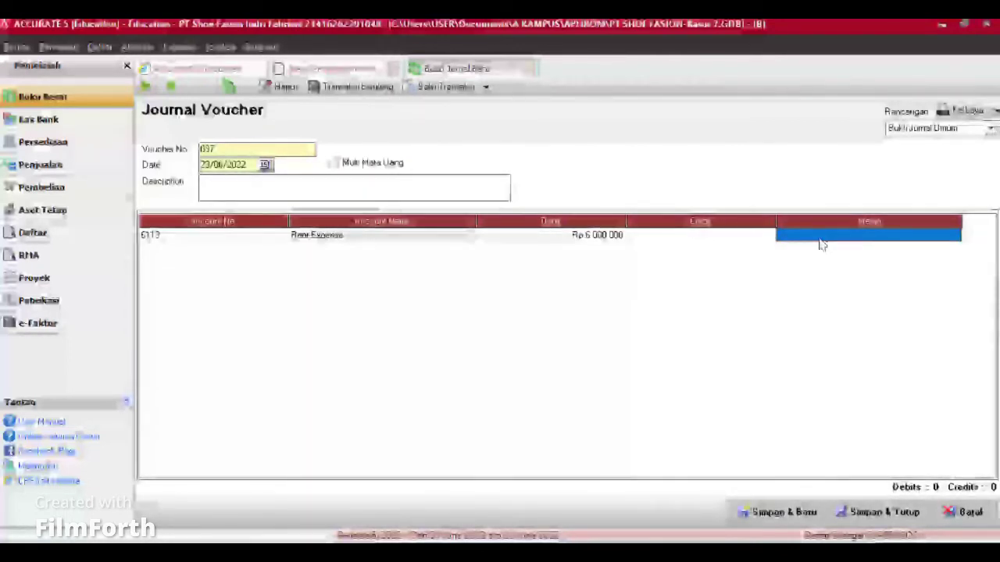
# Step: Add a second line crediting 1109 Prepaid Rent
pyautogui.press('Tab')
pyautogui.click(282, 248)
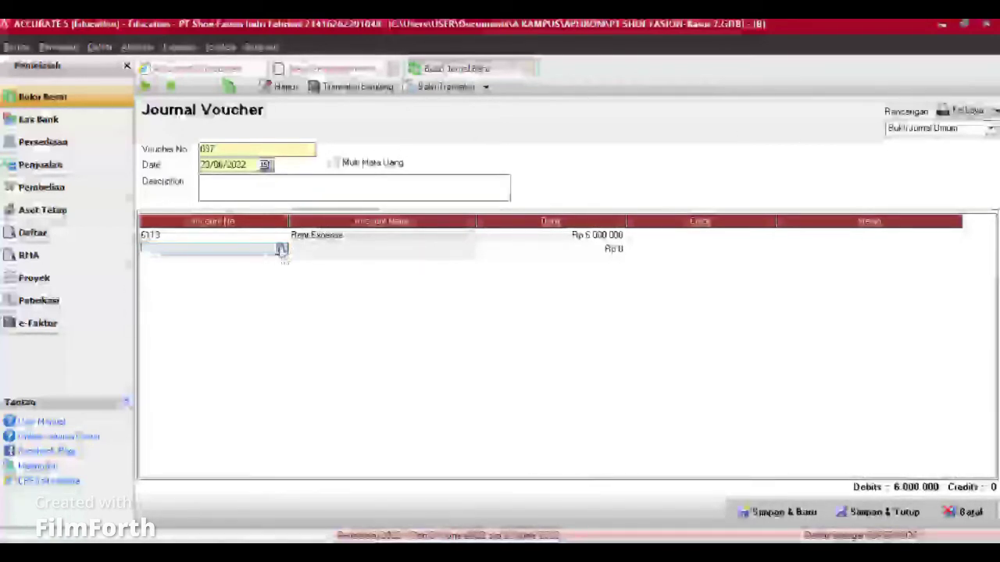
pyautogui.click(281, 250)
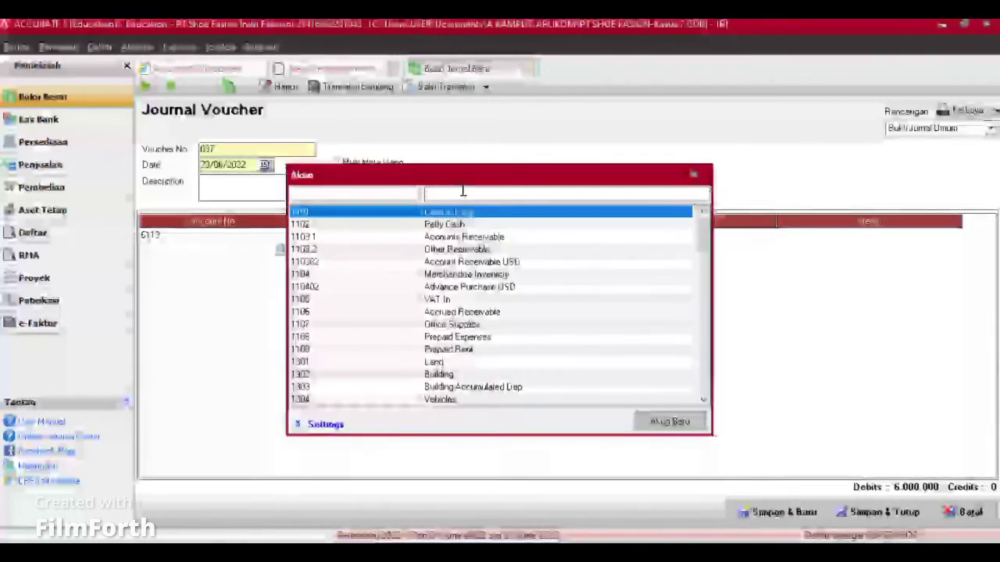
pyautogui.write('REN')
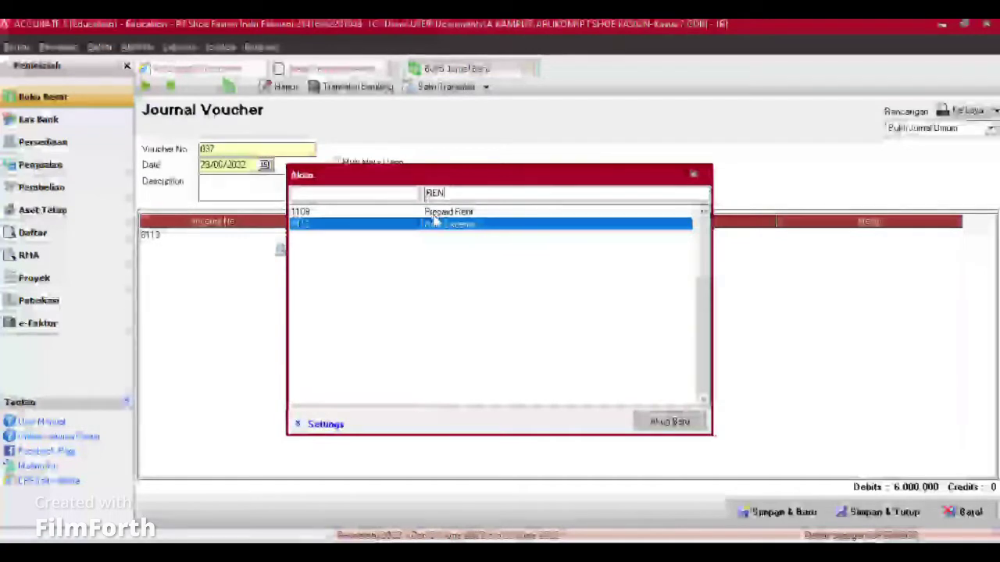
pyautogui.click(438, 214)
pyautogui.press('Return')
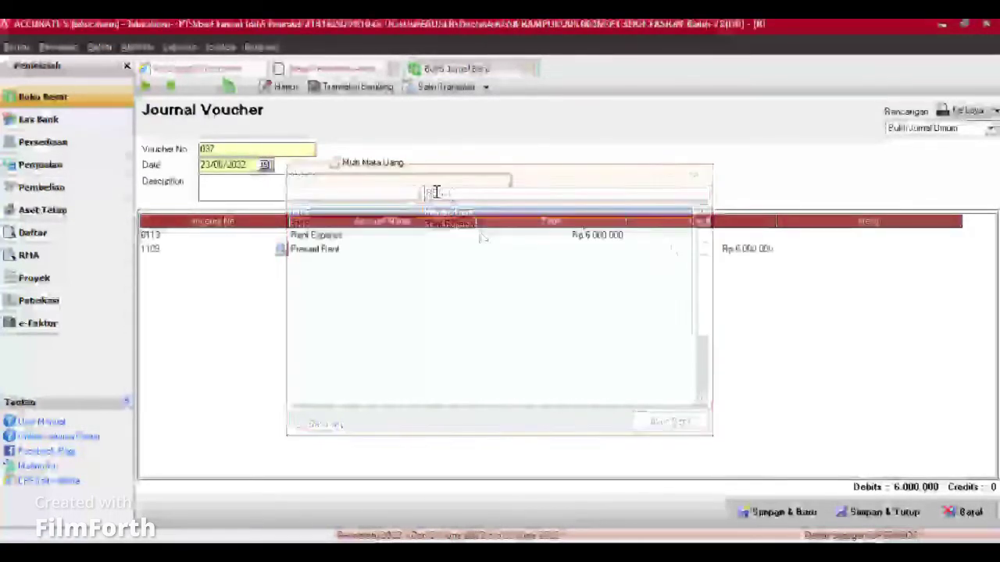
# Step: Describe the voucher as 'Sewa kantor untuk bulan Juli 2022' and save it with Simpan & Baru
pyautogui.click(411, 189)
pyautogui.write('Sew')
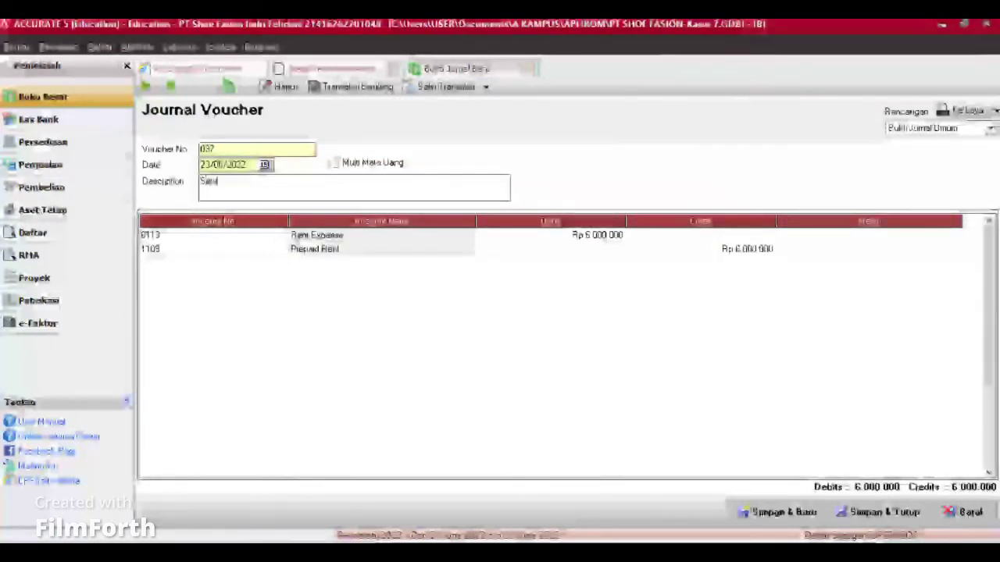
pyautogui.write('a kantor u')
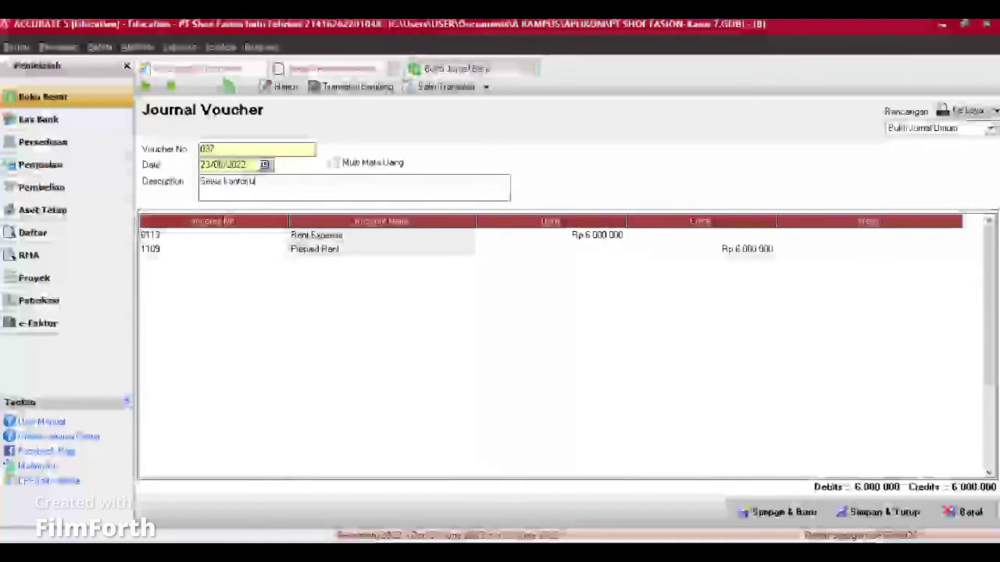
pyautogui.write('ntuk bulan Juli 2022')
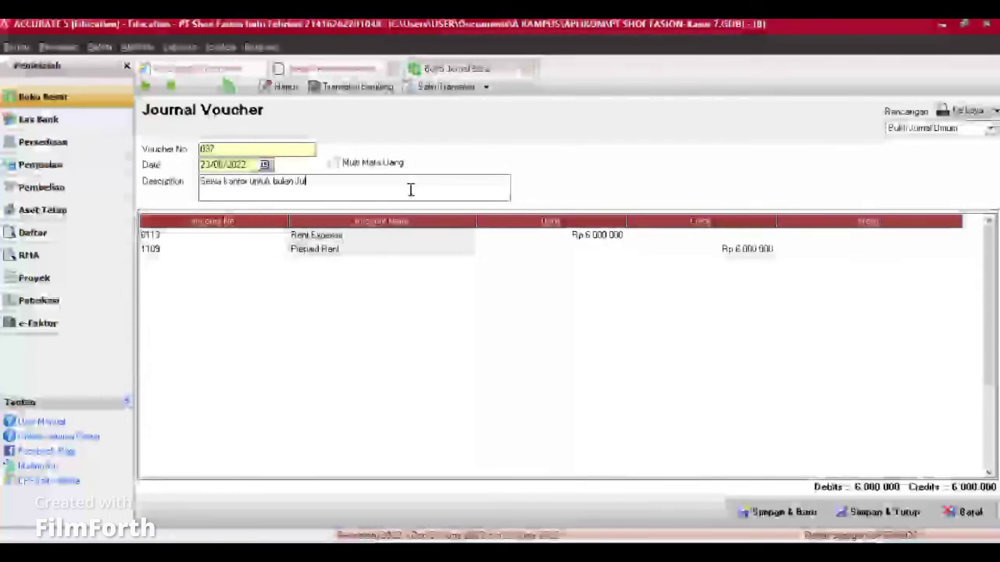
pyautogui.click(777, 512)
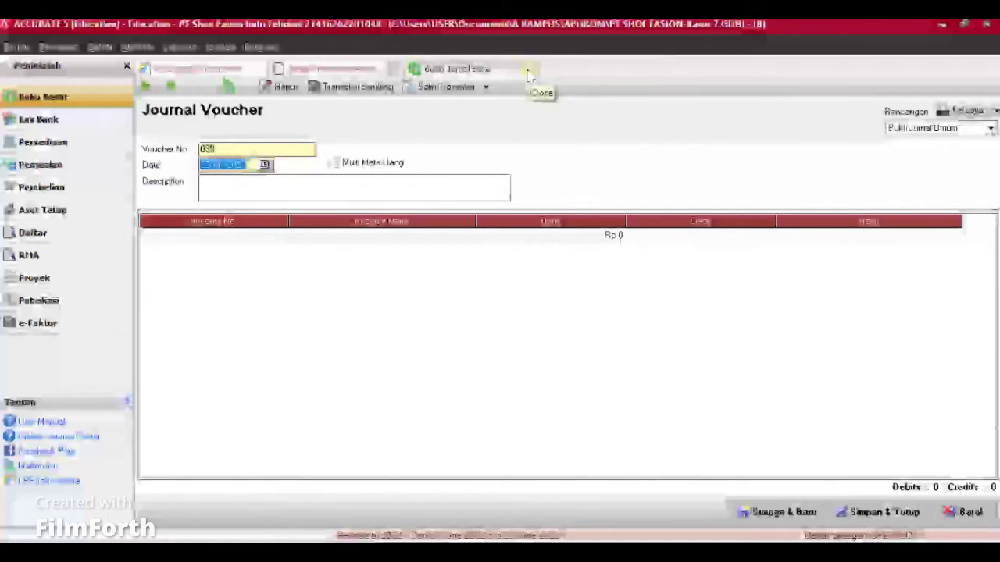
# Step: Close the voucher and run Proses Akhir Bulan for Juni 2022
pyautogui.click(528, 71)
pyautogui.click(398, 291)
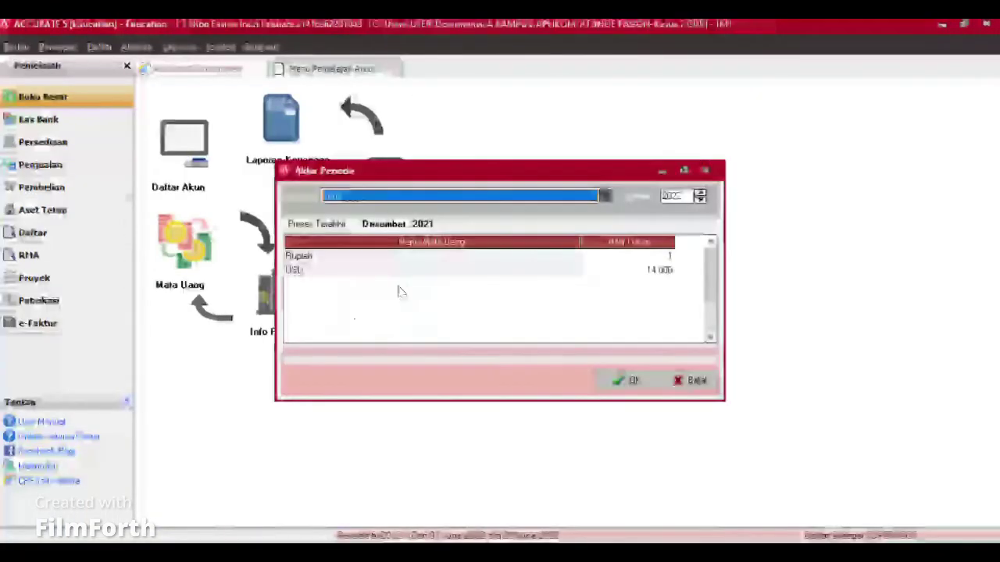
pyautogui.click(601, 195)
pyautogui.scroll(-2, 461, 250)
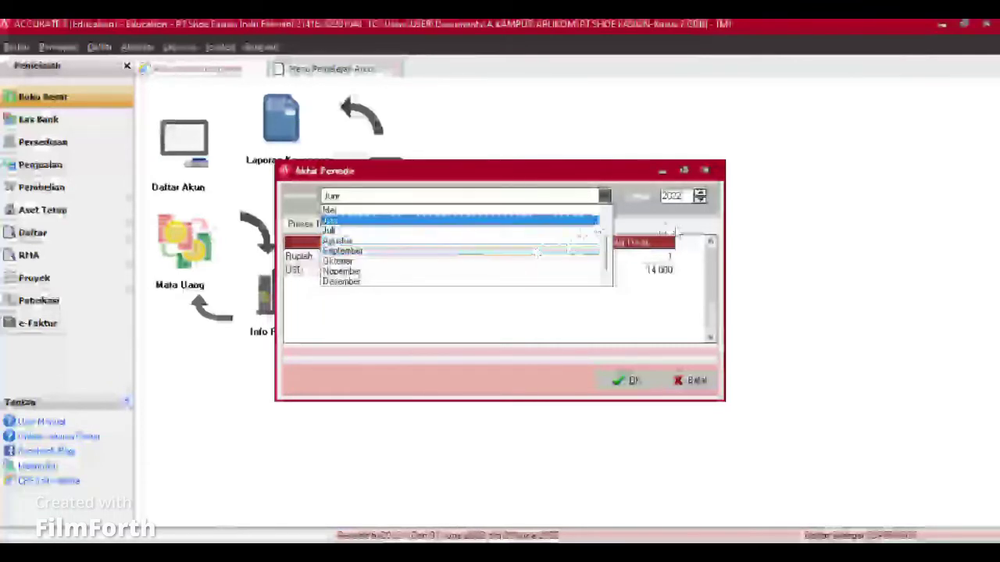
pyautogui.click(460, 231)
pyautogui.click(629, 380)
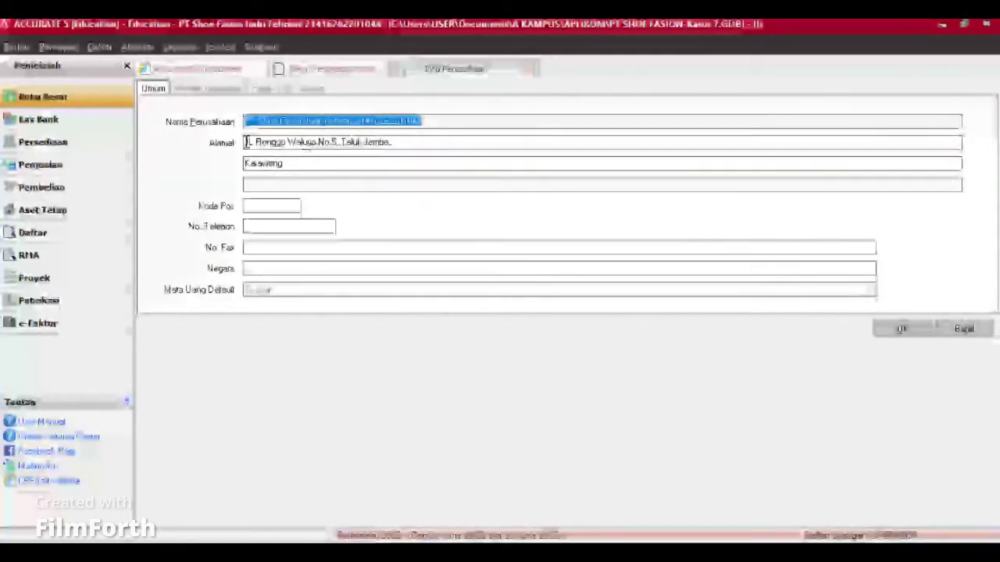
# Step: Review the Periode Akuntansi, Pajak and ID Cabang company settings, then cancel without saving
pyautogui.click(207, 89)
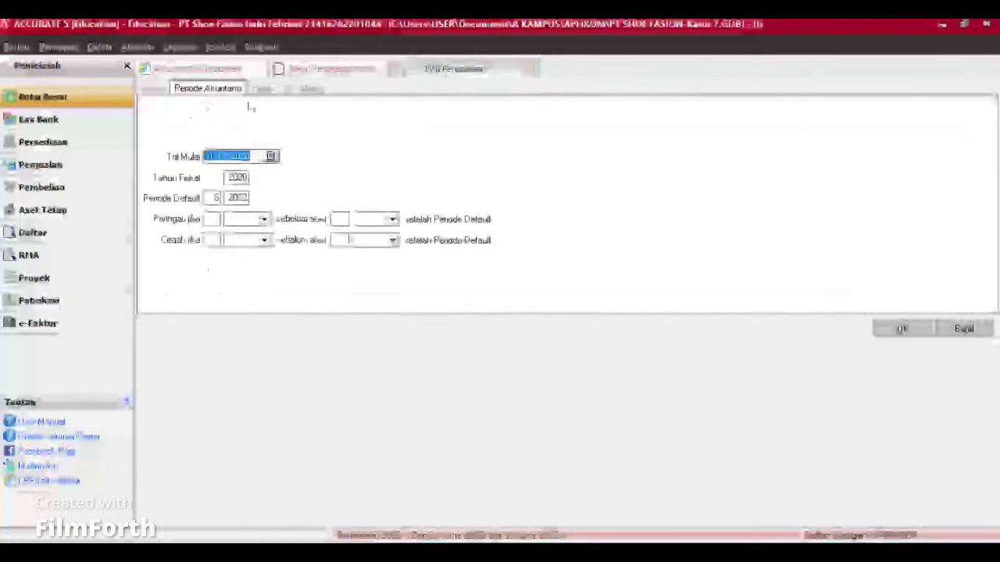
pyautogui.click(262, 88)
pyautogui.click(303, 89)
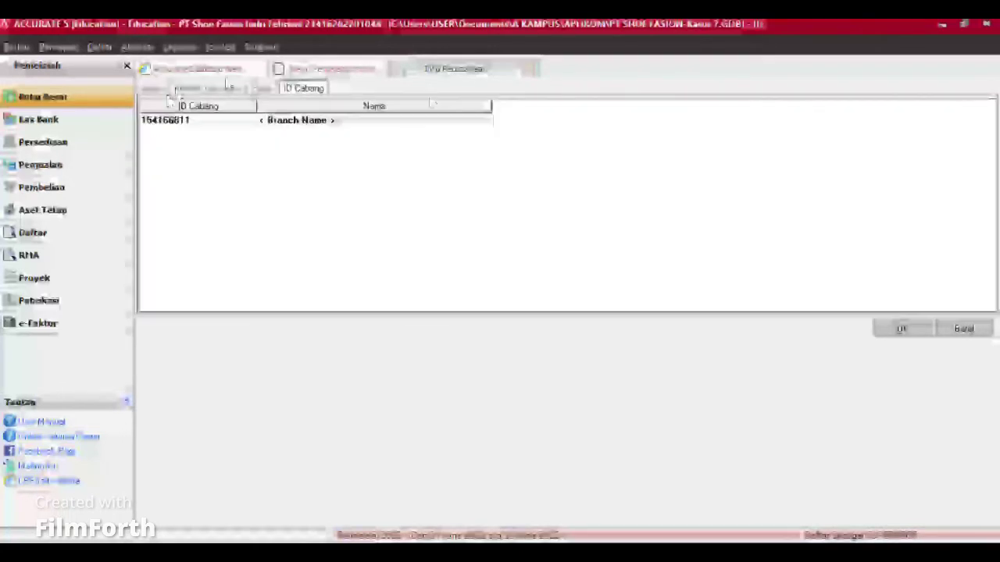
pyautogui.click(961, 334)
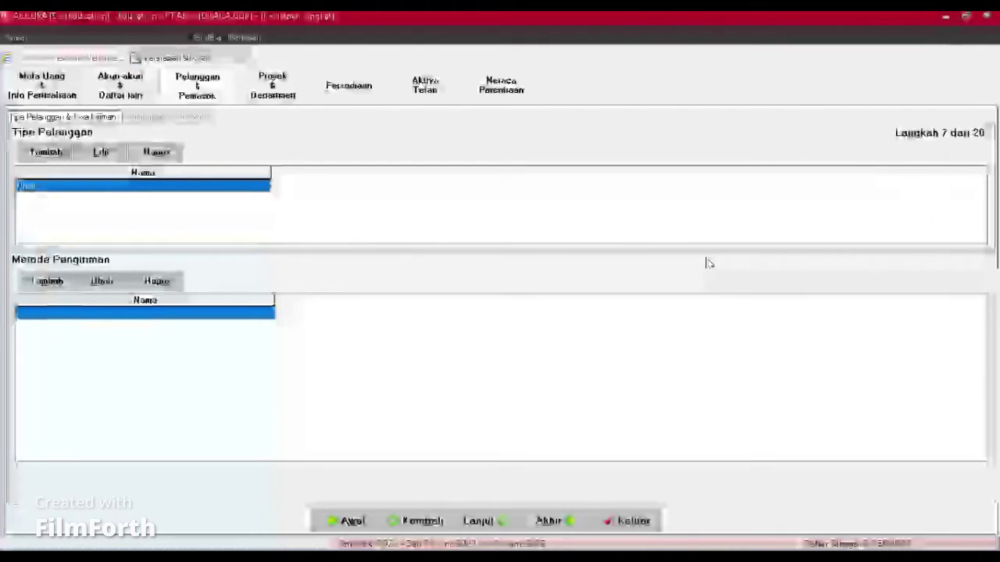
# Step: Start a customer import and load Data Pelanggan.xls from the Downloads folder
pyautogui.click(153, 120)
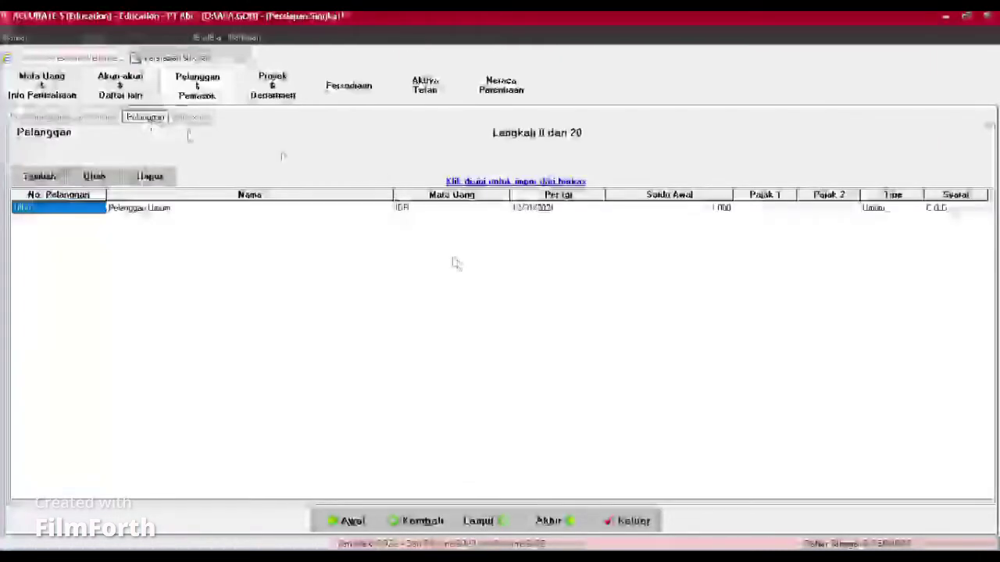
pyautogui.click(499, 182)
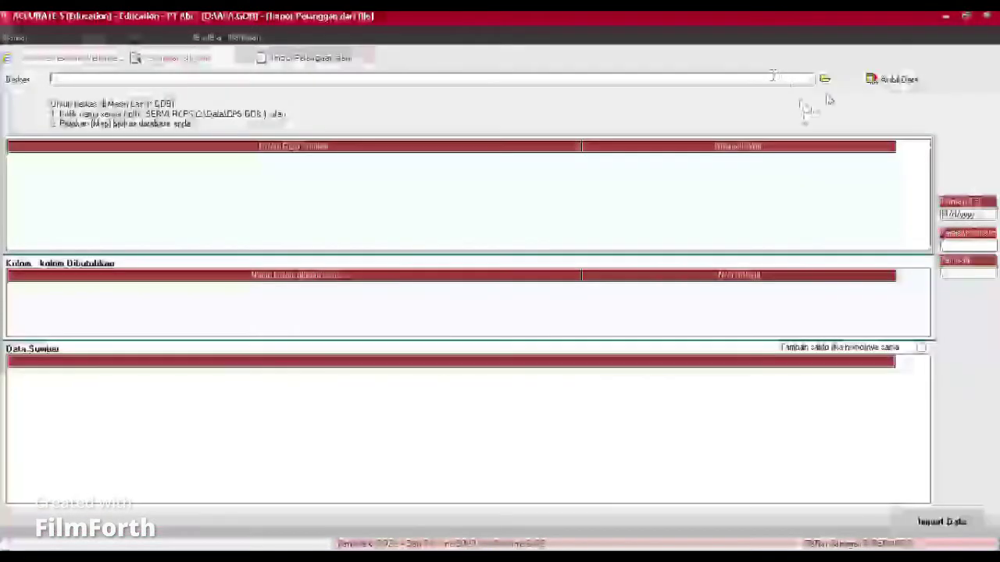
pyautogui.click(825, 79)
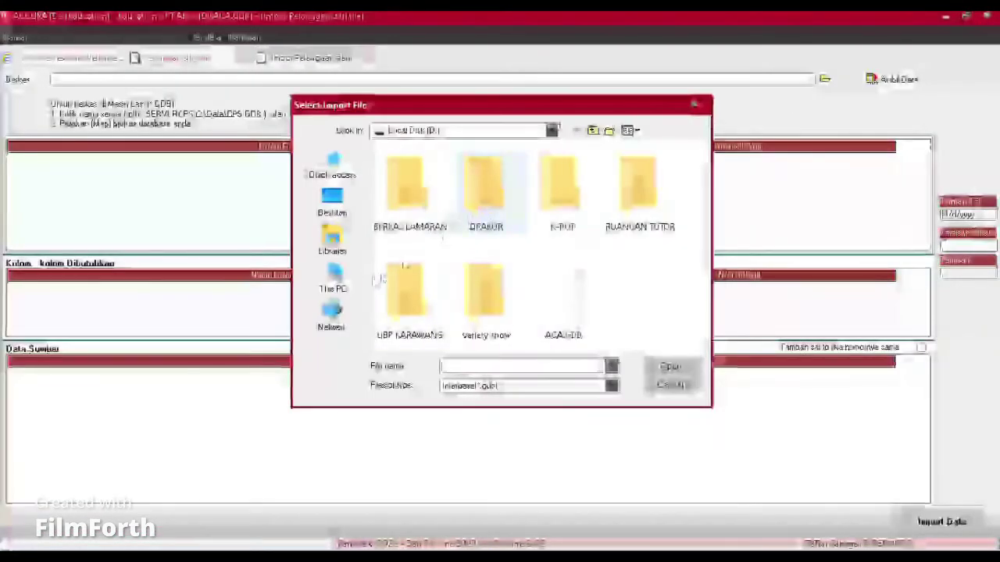
pyautogui.click(345, 286)
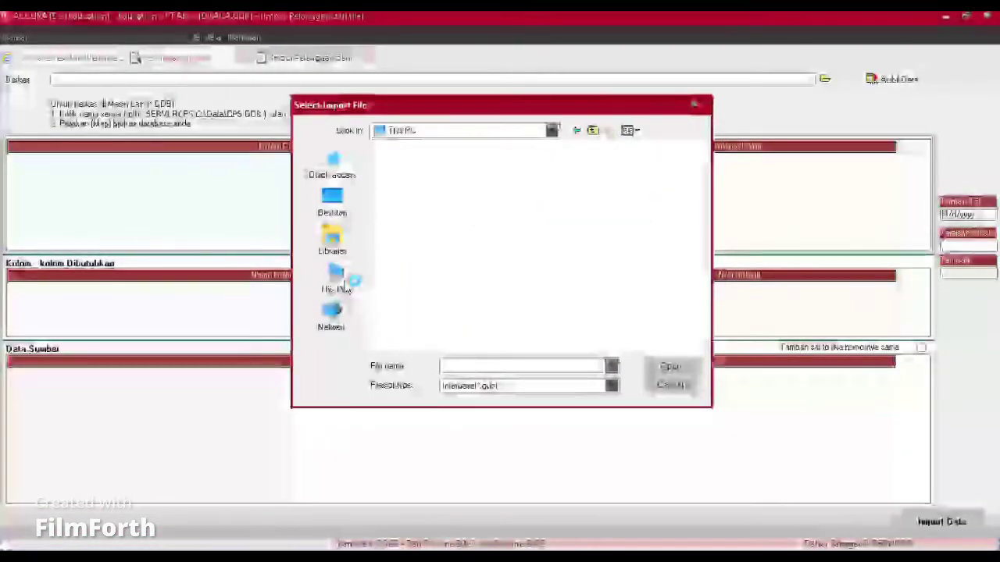
pyautogui.doubleClick(436, 292)
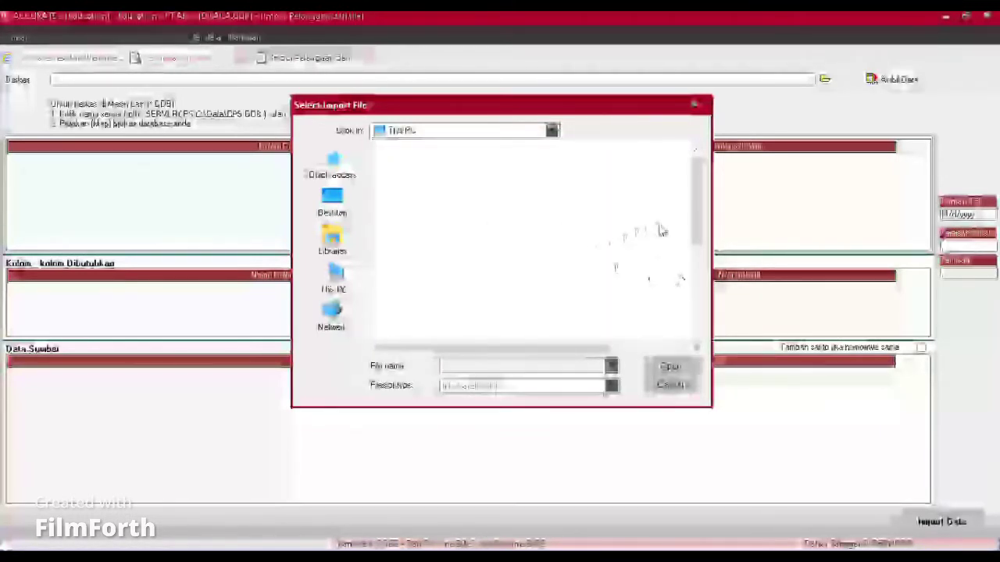
pyautogui.click(447, 386)
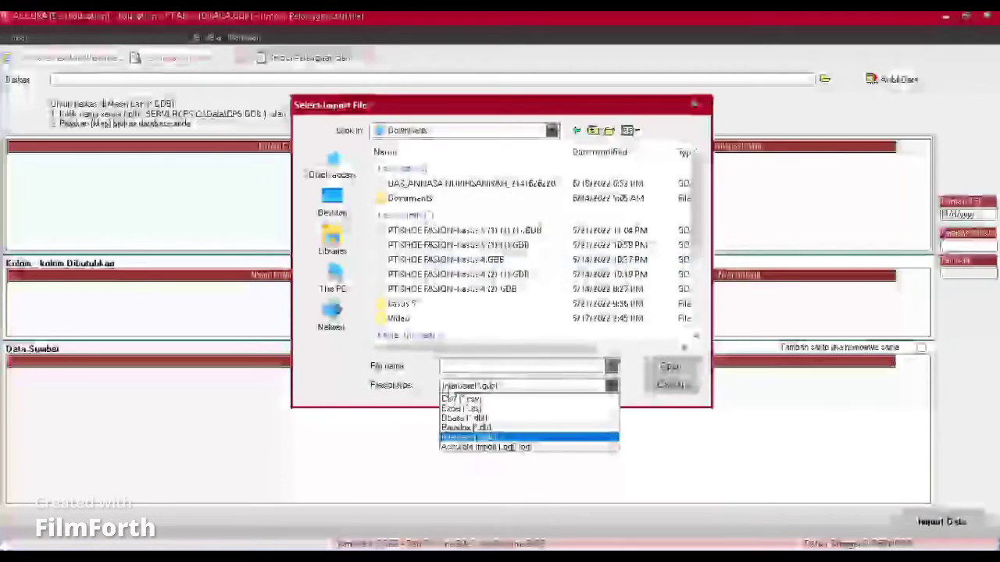
pyautogui.click(452, 409)
pyautogui.click(418, 198)
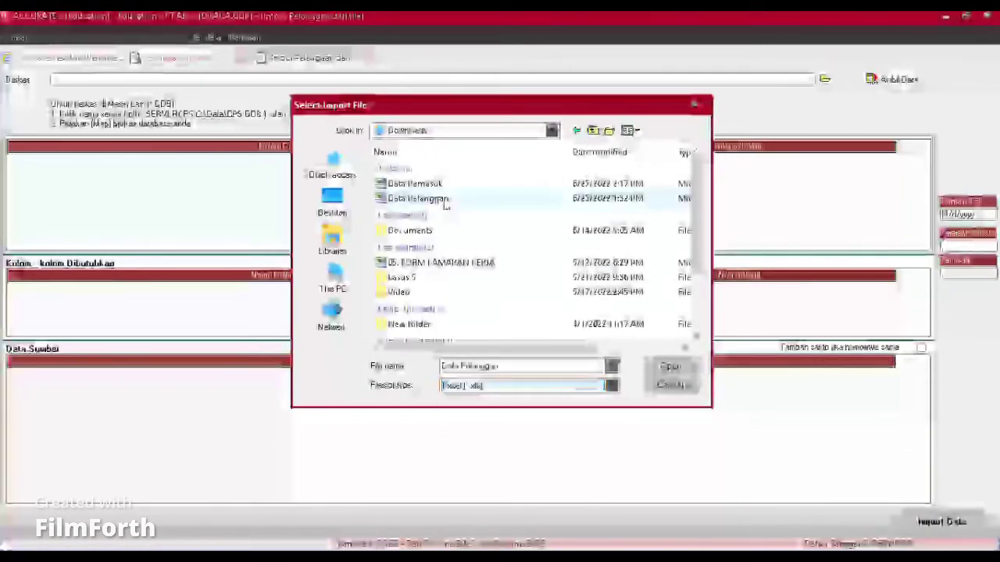
pyautogui.click(670, 366)
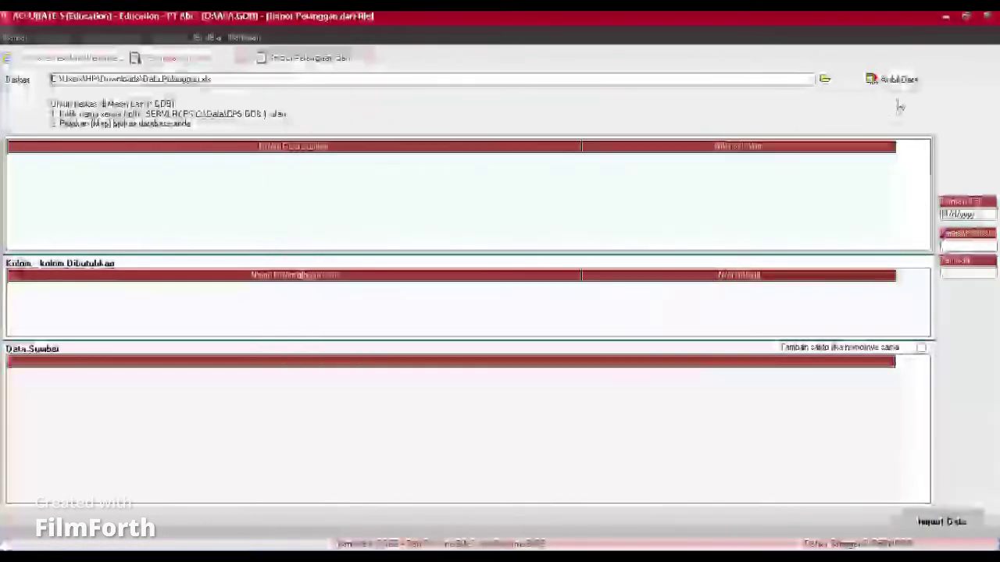
pyautogui.click(895, 79)
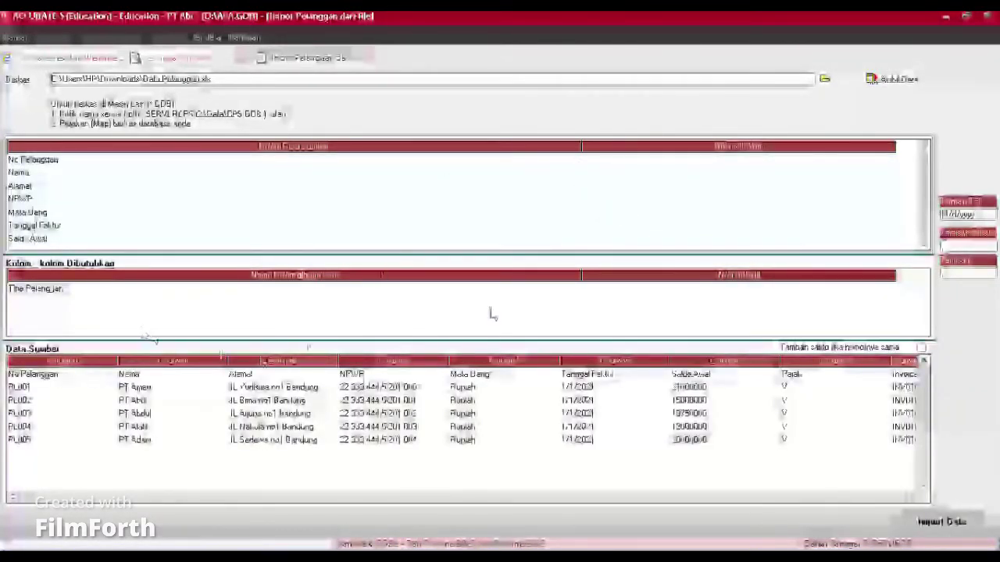
# Step: Map the No Pelanggan column, Nama to Nama Pelanggan, and Alamat to Alamat1
pyautogui.click(708, 160)
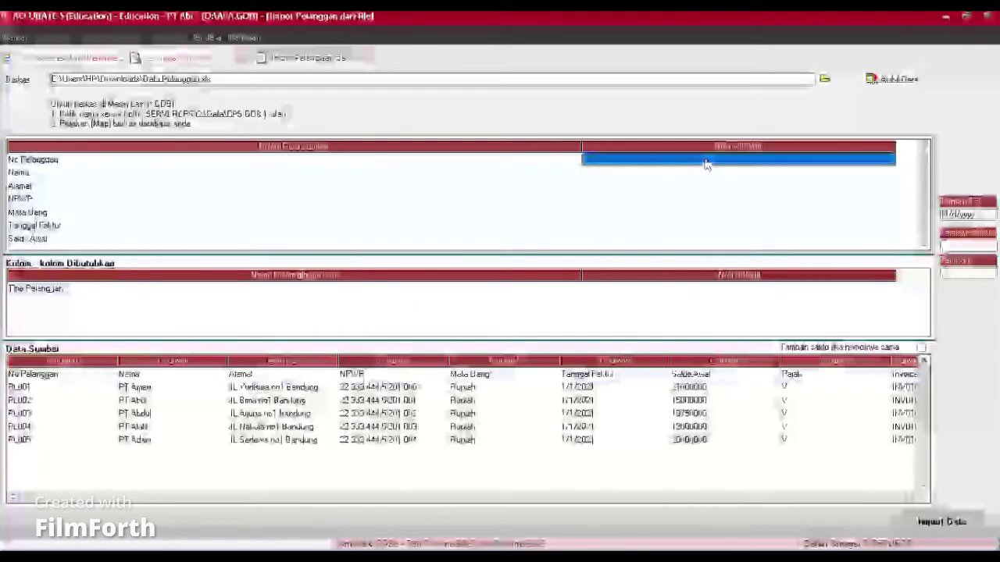
pyautogui.click(889, 162)
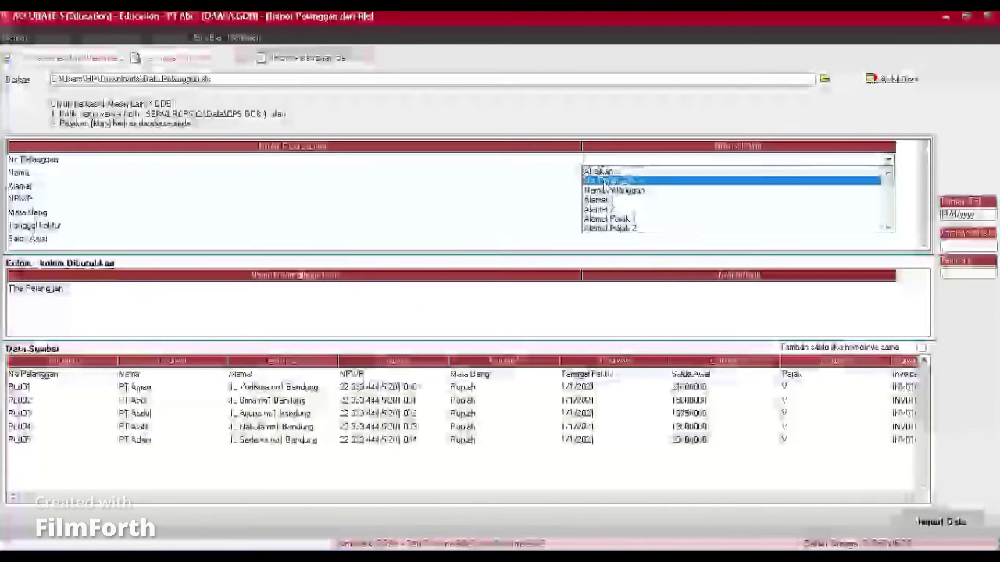
pyautogui.click(598, 176)
pyautogui.click(599, 178)
pyautogui.click(600, 178)
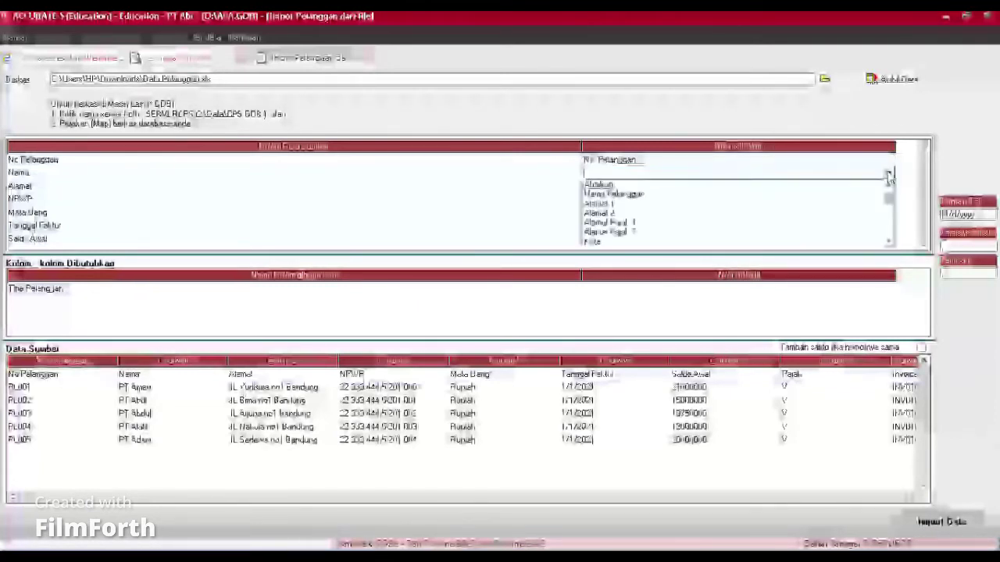
pyautogui.click(593, 194)
pyautogui.click(599, 187)
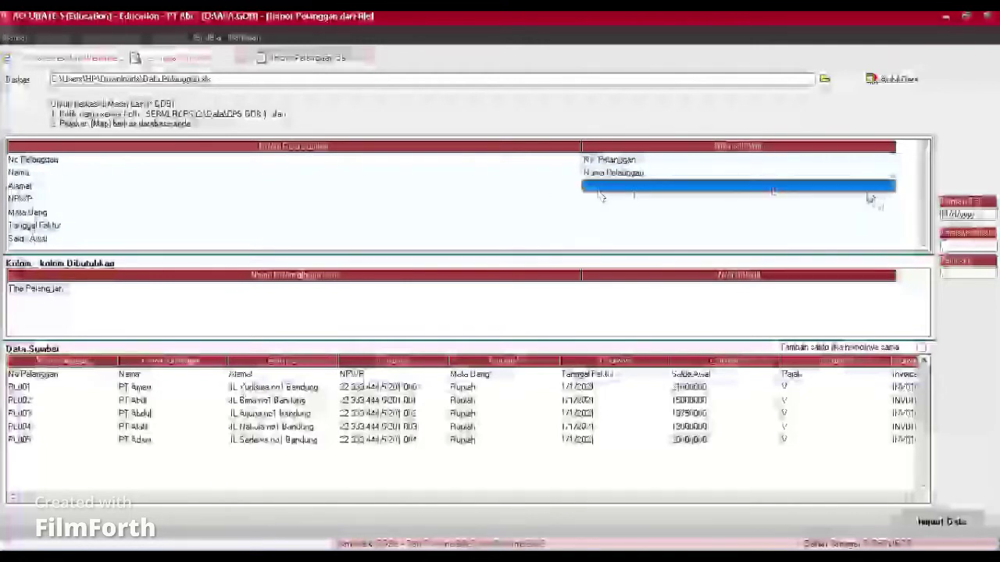
pyautogui.click(889, 186)
pyautogui.click(598, 207)
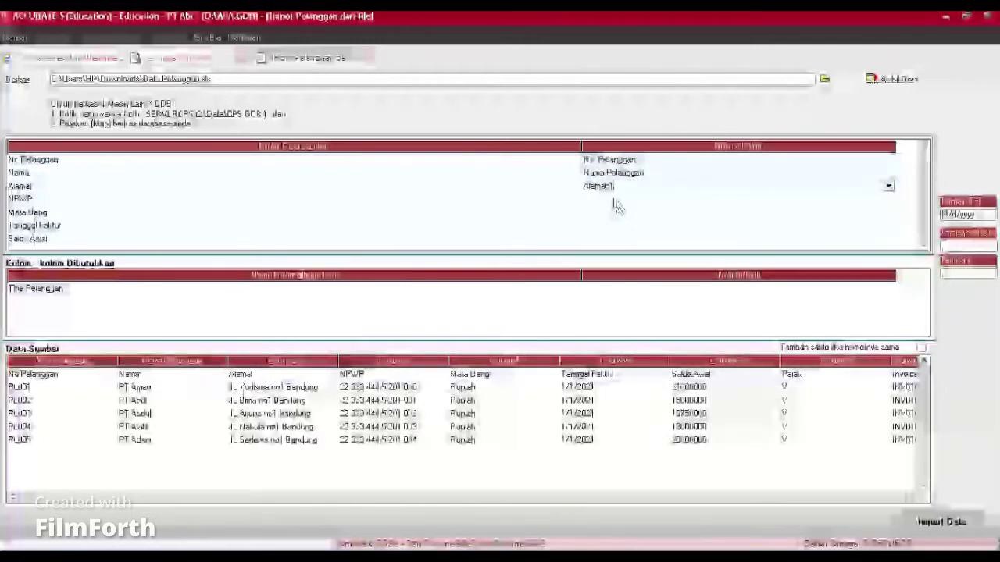
# Step: Map the NPWP column to Nomor Pajak
pyautogui.click(614, 202)
pyautogui.click(614, 201)
pyautogui.click(888, 200)
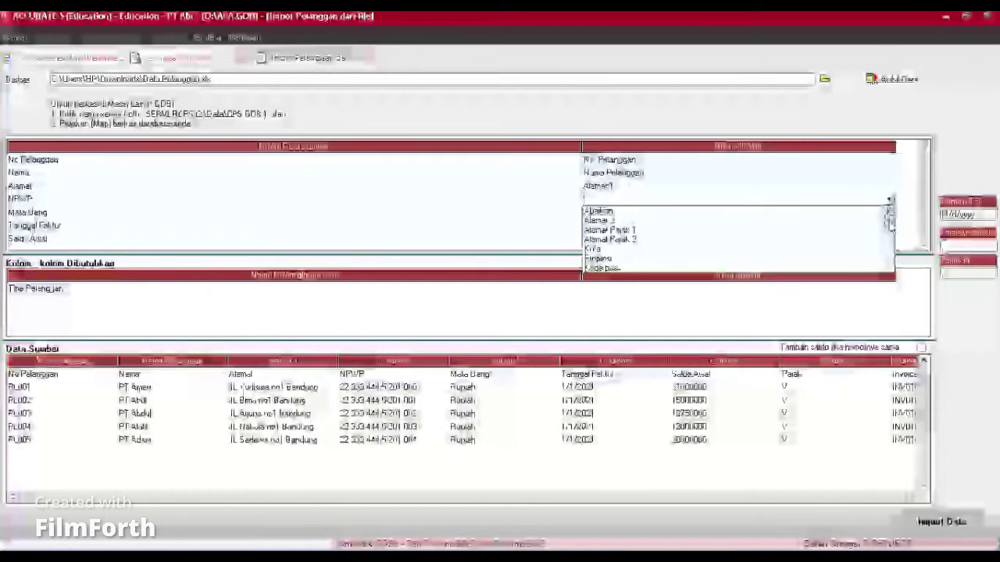
pyautogui.moveTo(889, 213); pyautogui.dragTo(888, 242)
pyautogui.click(606, 220)
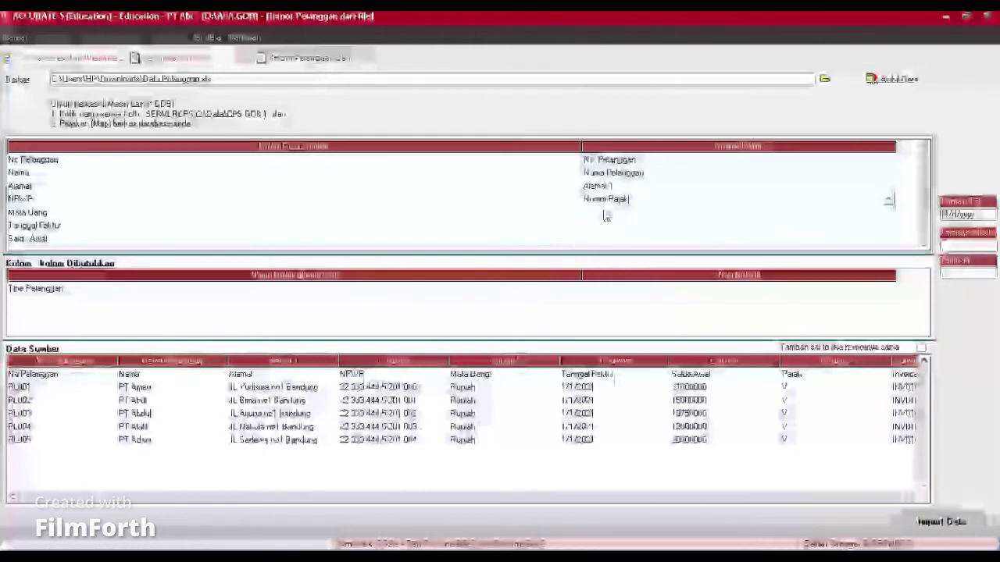
# Step: Map the Mata Uang column to Mata Uang, treating Rupiah as IDR
pyautogui.click(603, 214)
pyautogui.click(888, 212)
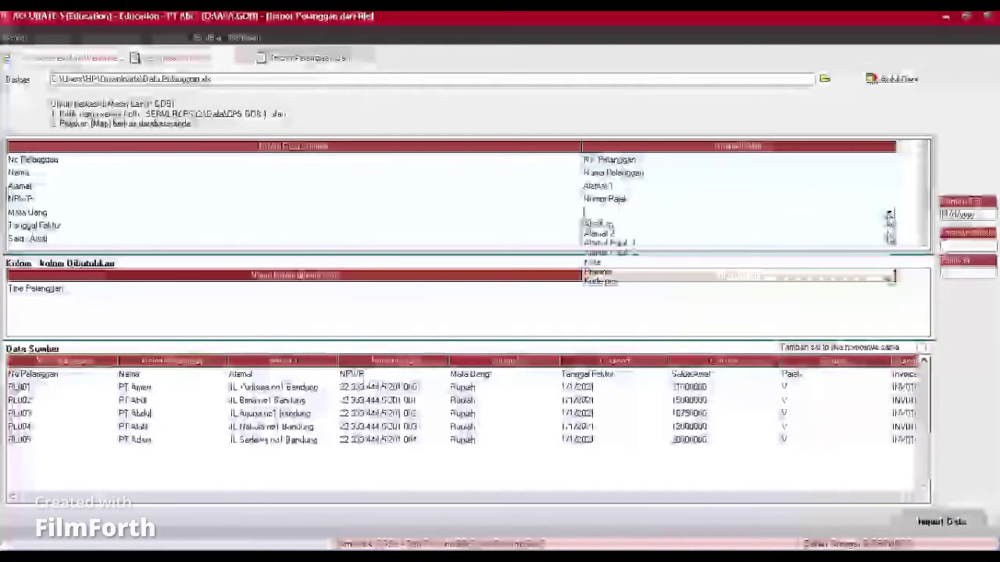
pyautogui.moveTo(888, 247); pyautogui.dragTo(888, 256)
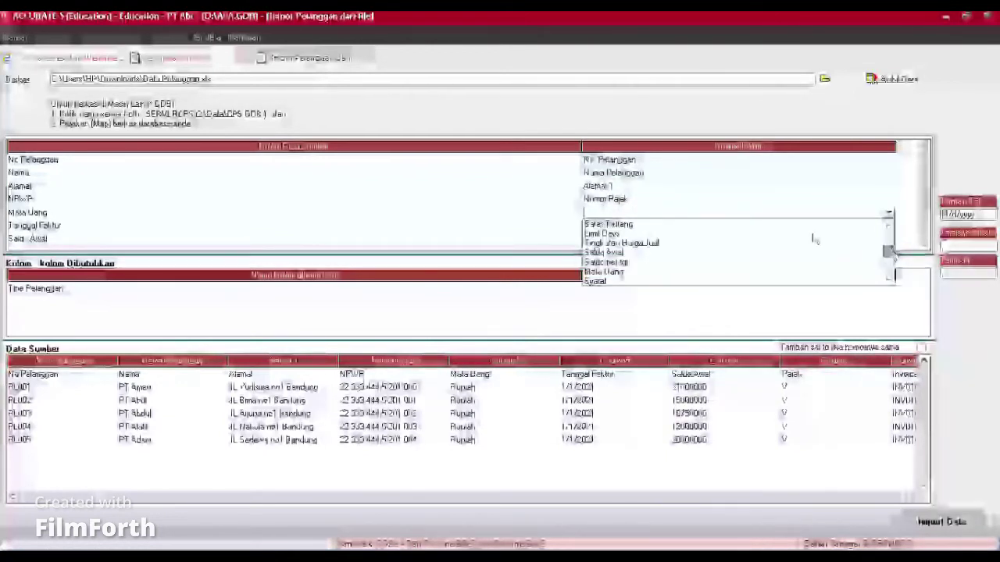
pyautogui.click(615, 273)
pyautogui.click(188, 54)
pyautogui.click(189, 55)
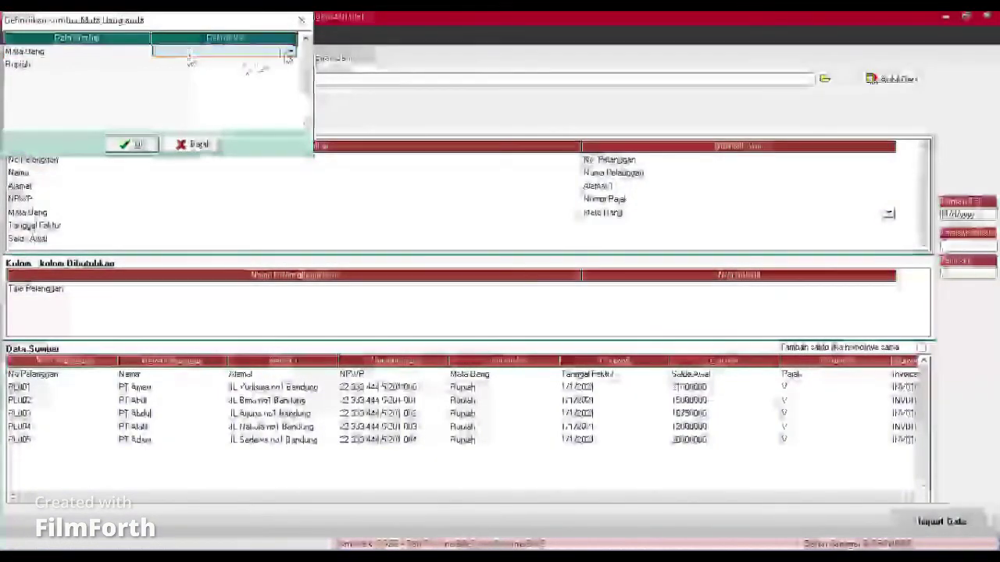
pyautogui.click(288, 54)
pyautogui.click(229, 63)
pyautogui.click(224, 66)
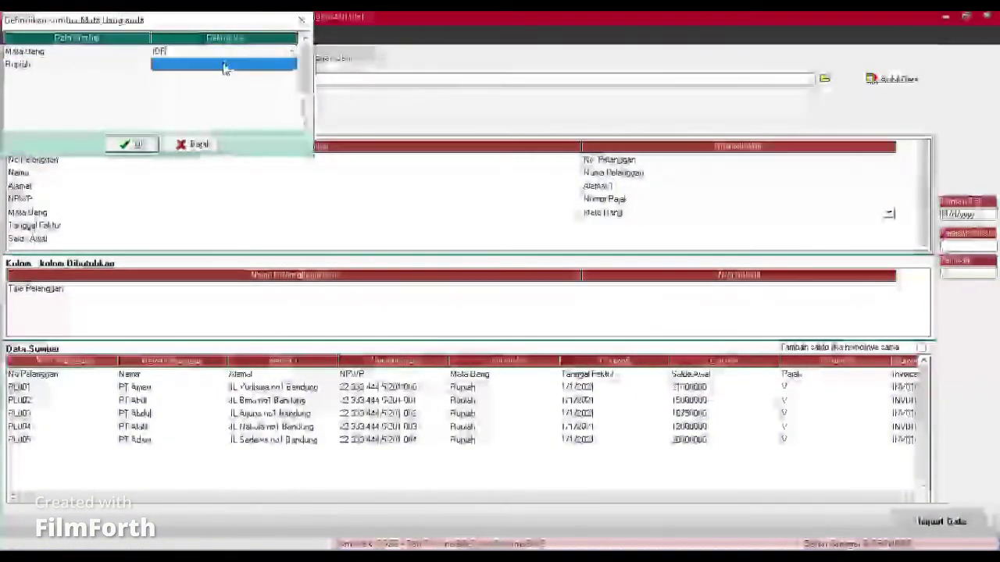
pyautogui.click(270, 67)
pyautogui.click(291, 65)
pyautogui.click(226, 76)
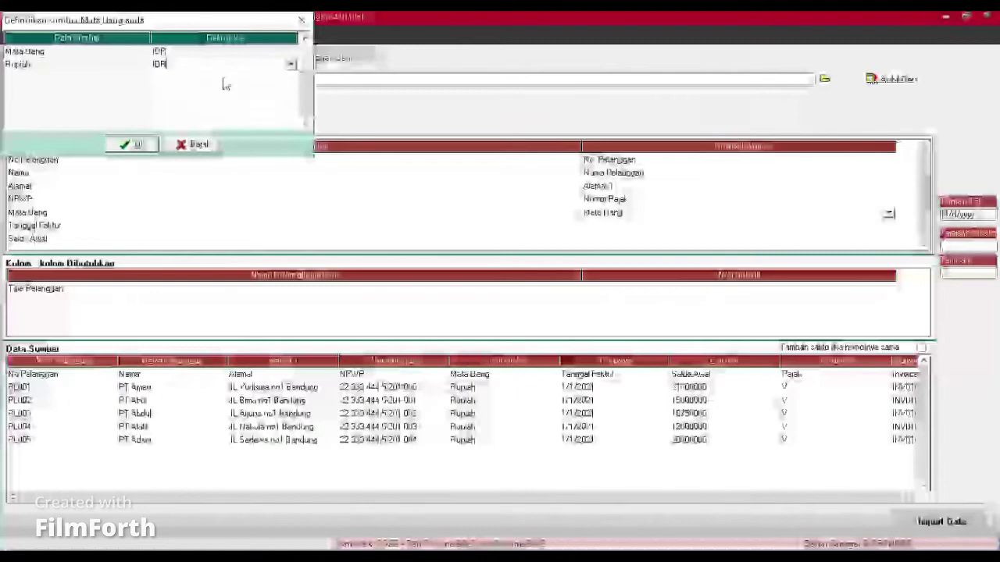
pyautogui.click(139, 145)
# Step: Map Tanggal Faktur, Saldo Awal to Saldo Awal, and Pajak to Pajak pertama
pyautogui.click(924, 239)
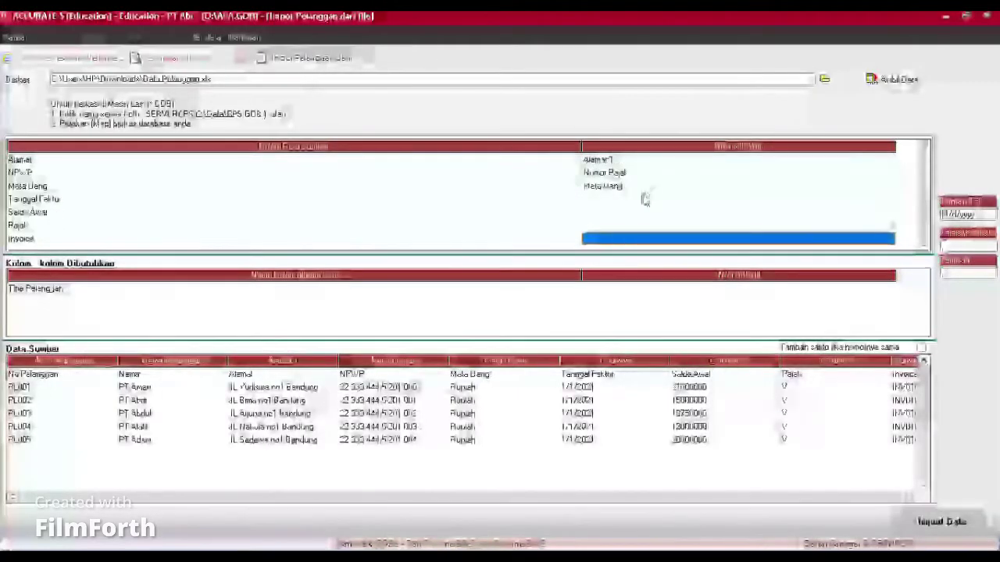
pyautogui.click(644, 200)
pyautogui.click(888, 200)
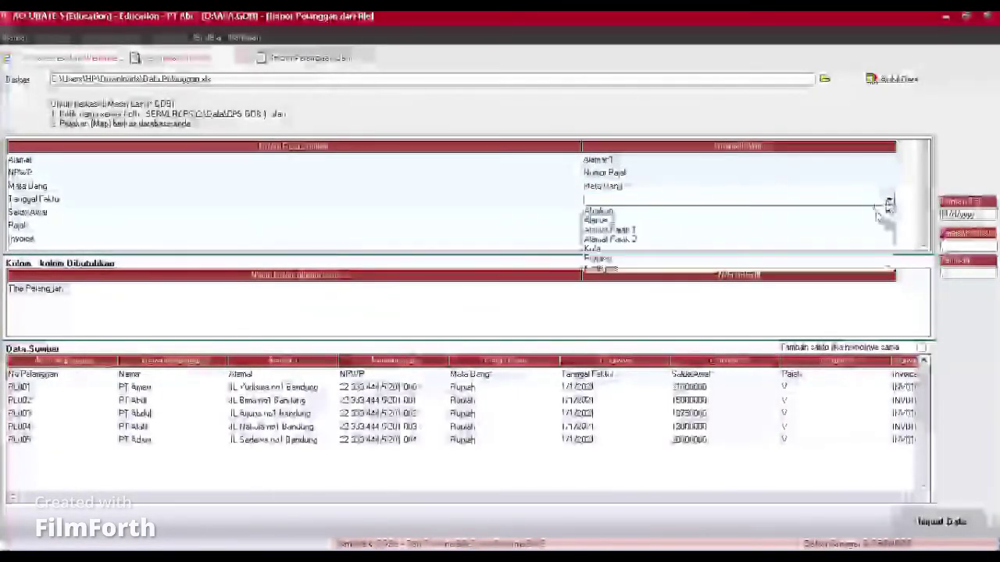
pyautogui.scroll(-5, 888, 234)
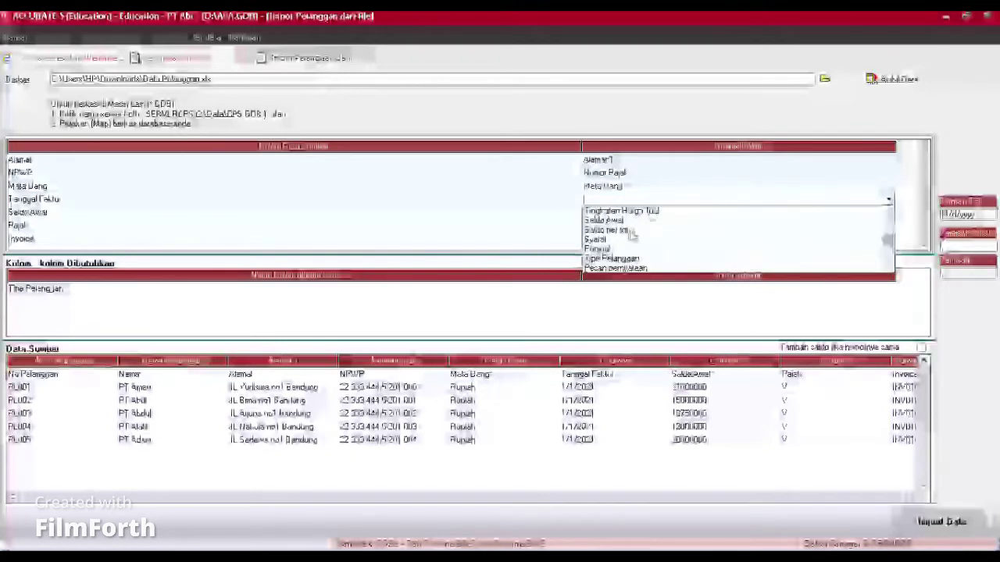
pyautogui.click(622, 229)
pyautogui.click(614, 212)
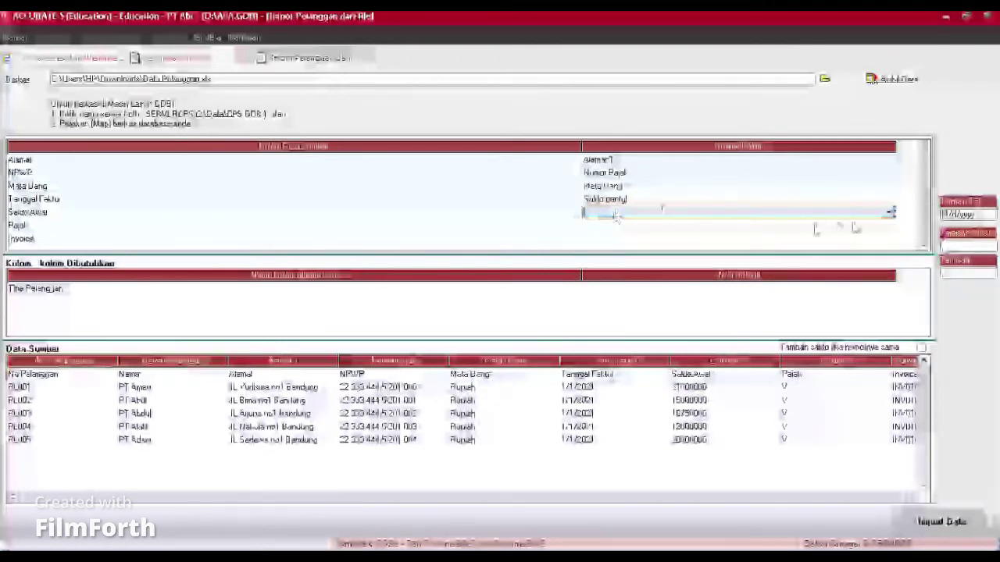
pyautogui.click(888, 213)
pyautogui.scroll(-5, 891, 242)
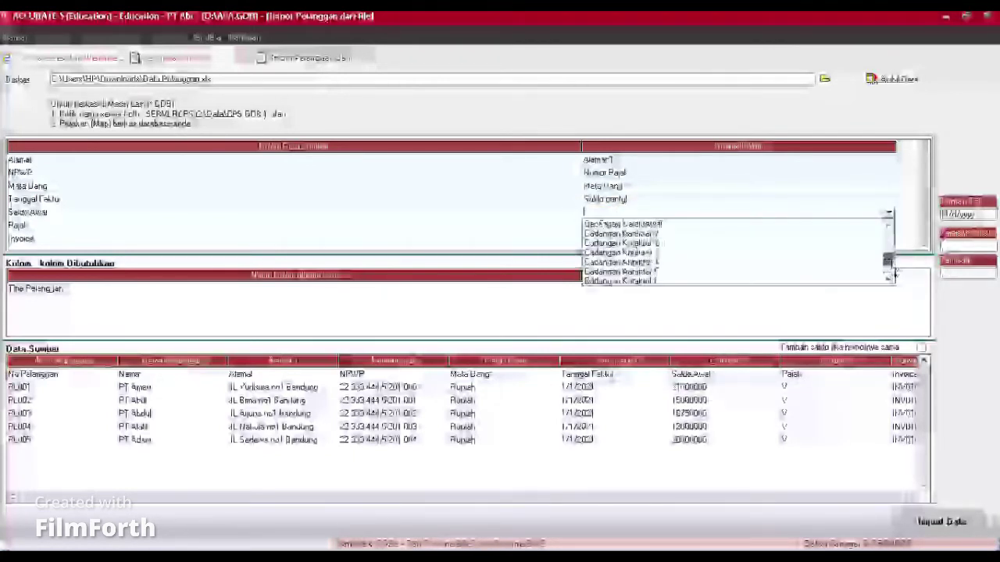
pyautogui.click(602, 233)
pyautogui.click(614, 226)
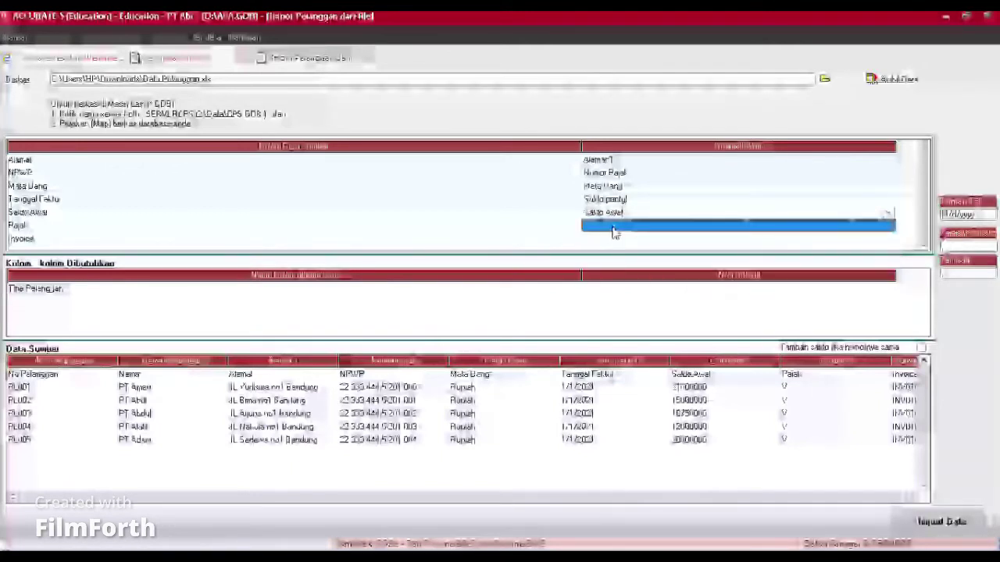
pyautogui.click(890, 227)
pyautogui.moveTo(888, 250)
pyautogui.mouseDown()
pyautogui.moveTo(891, 278)
pyautogui.moveTo(890, 266)
pyautogui.mouseUp()
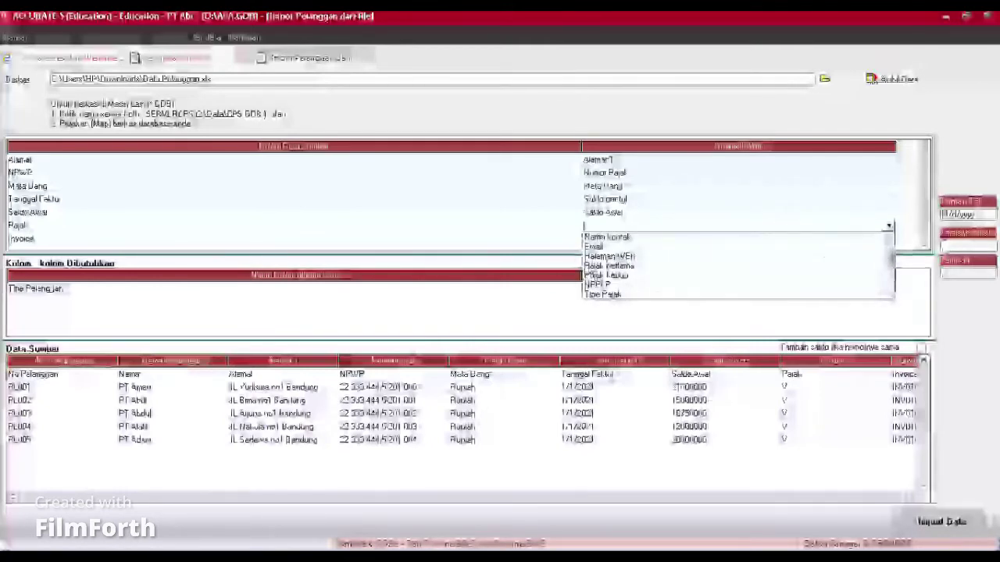
pyautogui.click(617, 265)
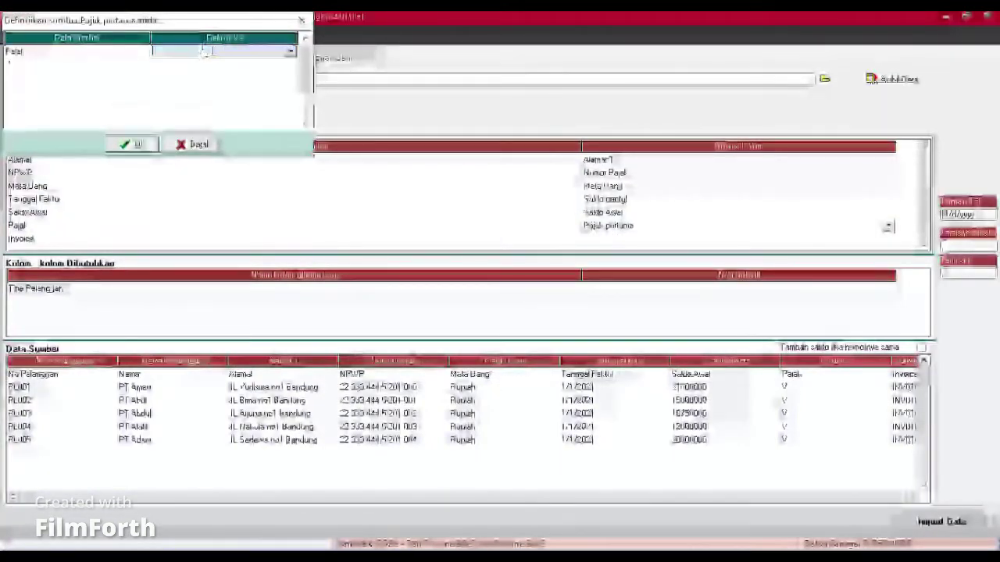
# Step: Map tax code V to PPN in the Pajak dialog
pyautogui.click(290, 53)
pyautogui.click(216, 66)
pyautogui.click(206, 65)
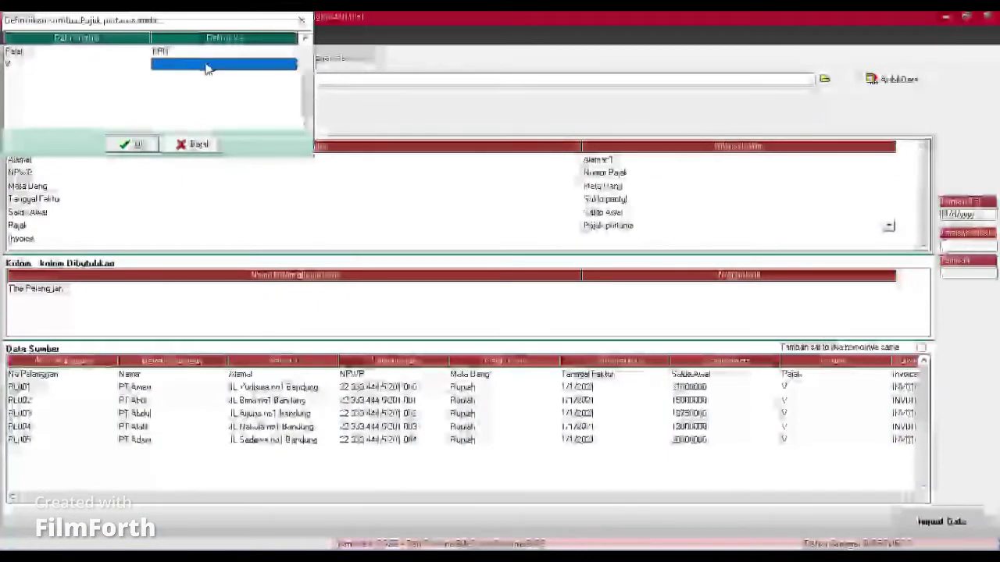
pyautogui.click(263, 76)
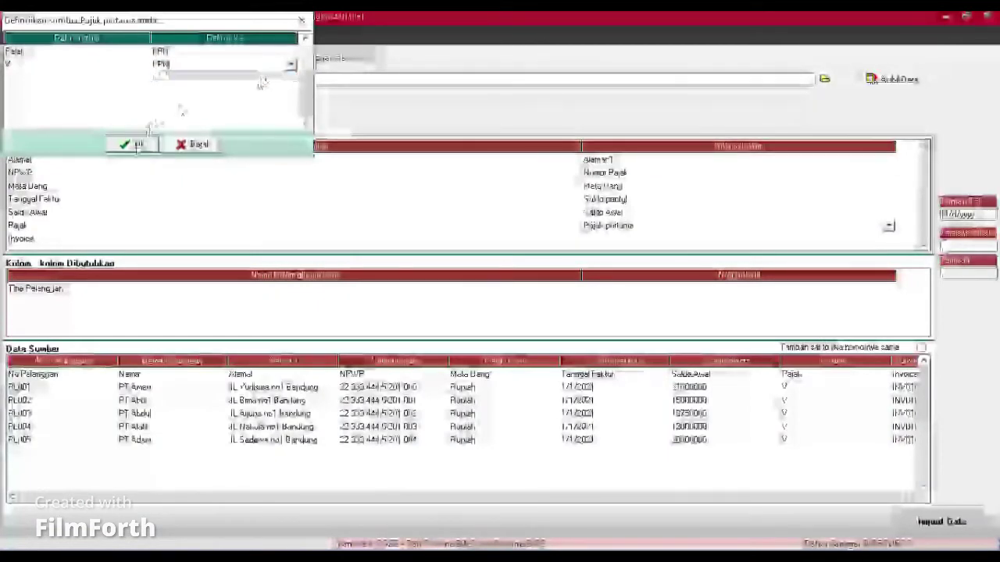
pyautogui.click(131, 144)
# Step: Map Invoice to No Faktur Saldo Awal and set the Tipe column to Abaikan
pyautogui.click(926, 248)
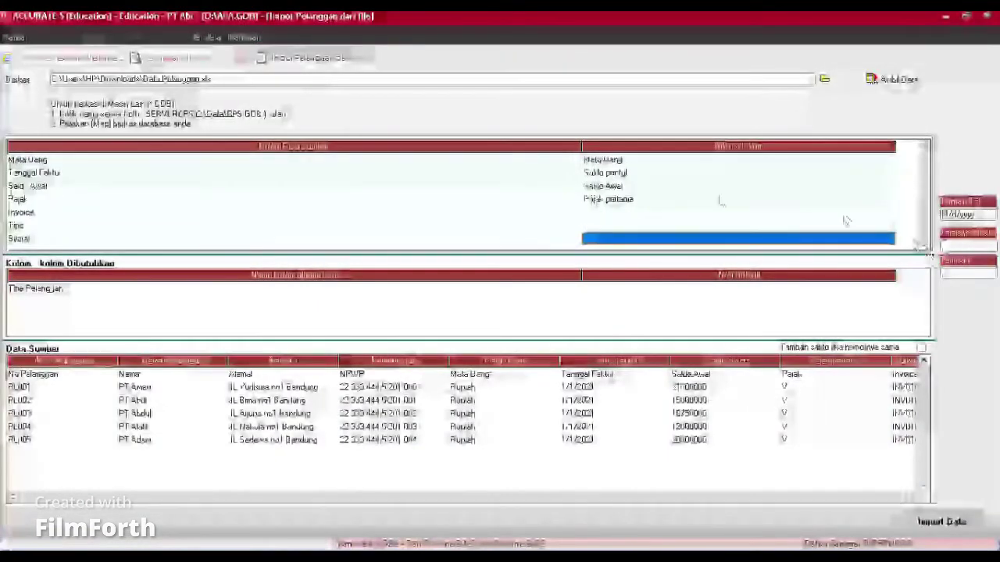
pyautogui.click(625, 218)
pyautogui.click(889, 213)
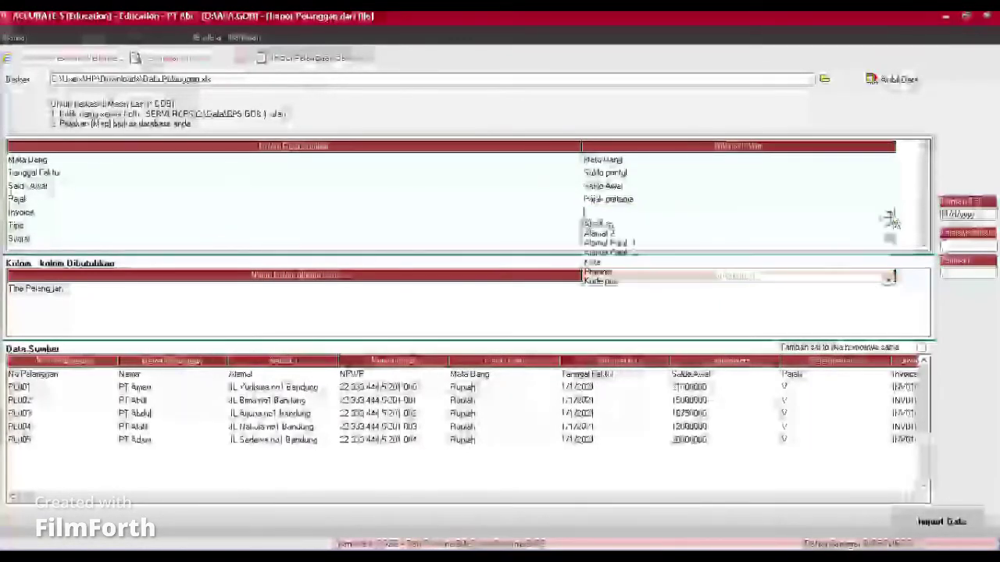
pyautogui.moveTo(888, 257); pyautogui.dragTo(889, 260)
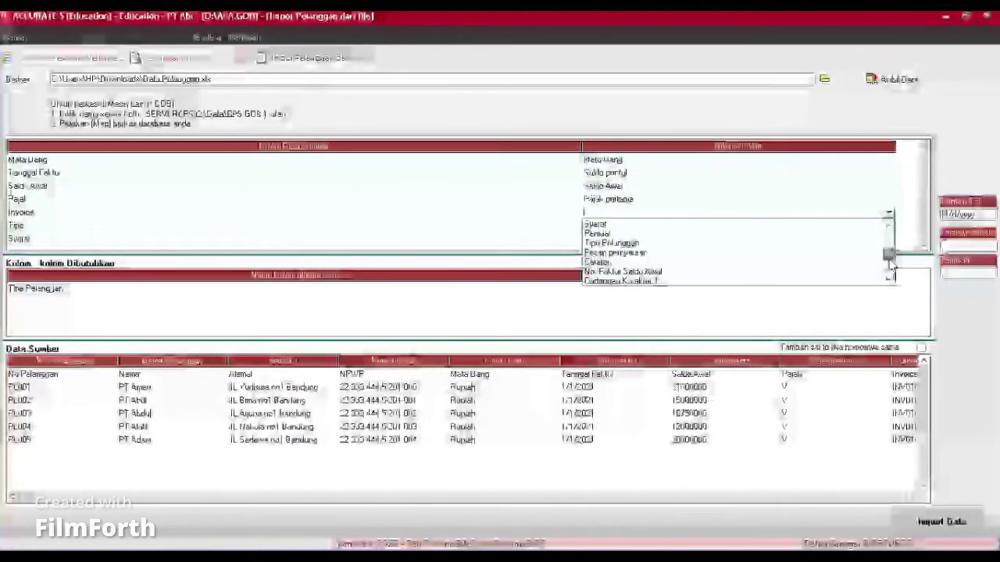
pyautogui.click(634, 275)
pyautogui.click(598, 226)
pyautogui.click(598, 225)
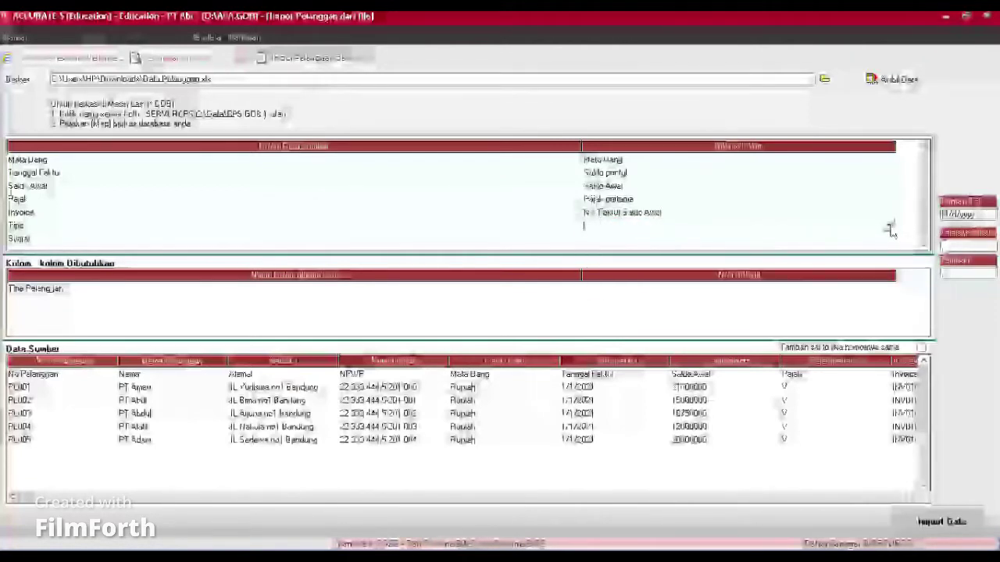
pyautogui.click(889, 227)
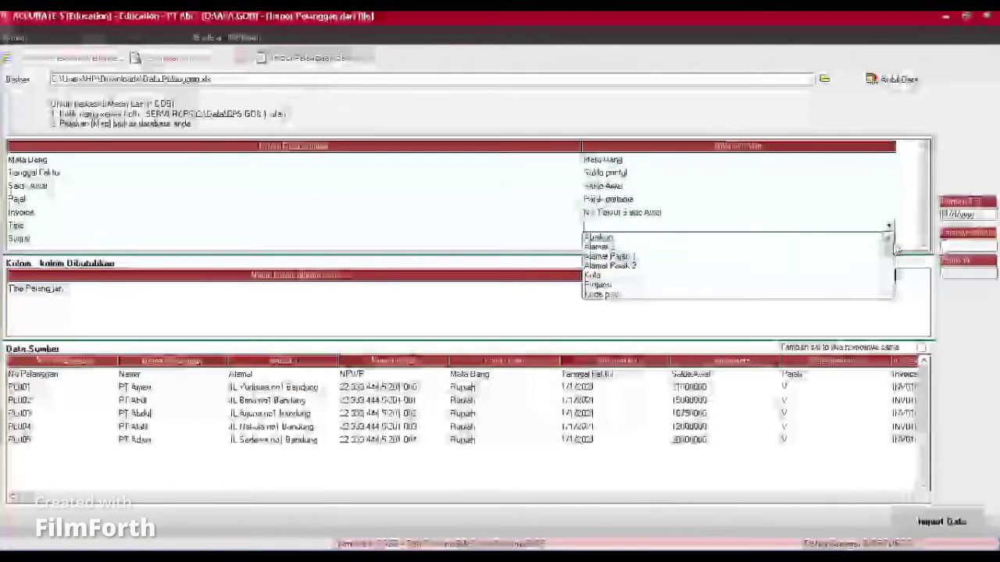
pyautogui.click(858, 229)
pyautogui.click(890, 228)
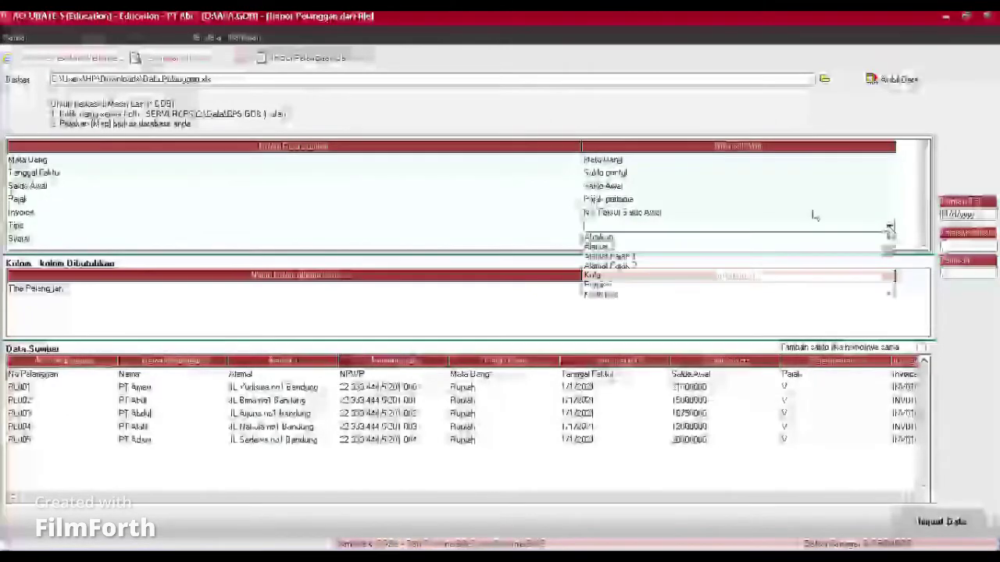
pyautogui.click(680, 236)
# Step: Map the Syarat column to Syarat, defining terms 2/10 n/30 as 2/10 n/30
pyautogui.click(621, 244)
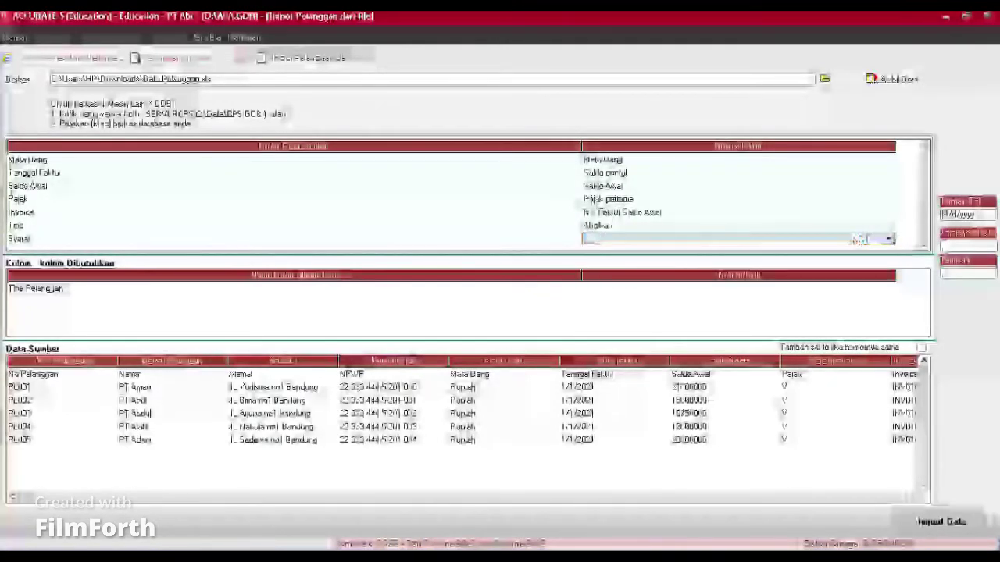
pyautogui.click(889, 239)
pyautogui.scroll(-5, 889, 269)
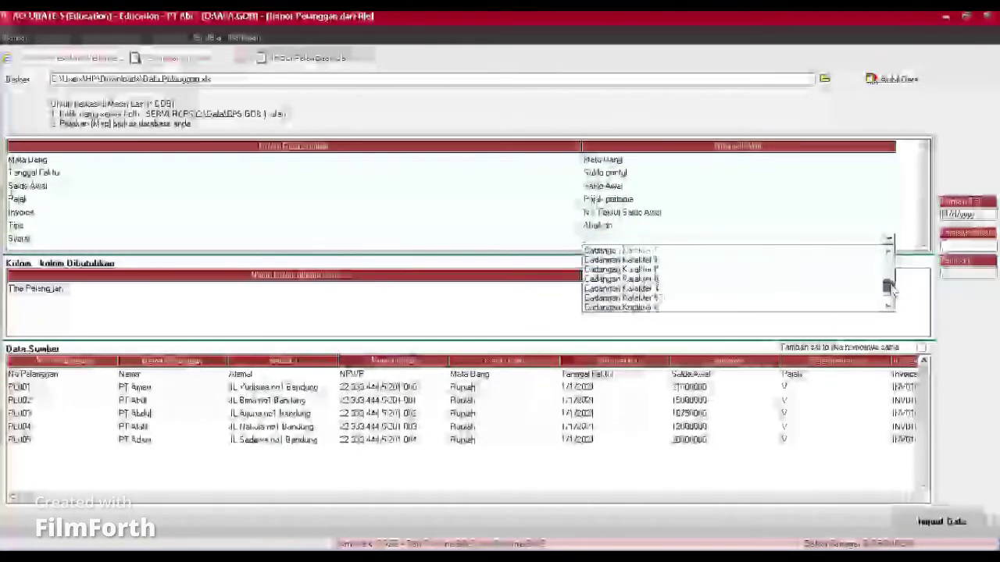
pyautogui.click(596, 288)
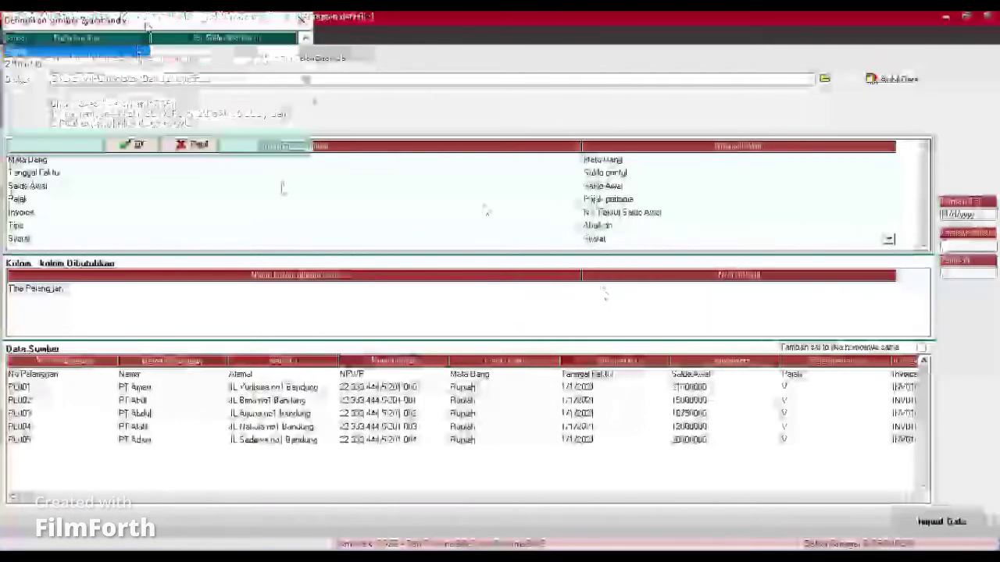
pyautogui.click(198, 52)
pyautogui.click(199, 52)
pyautogui.click(289, 53)
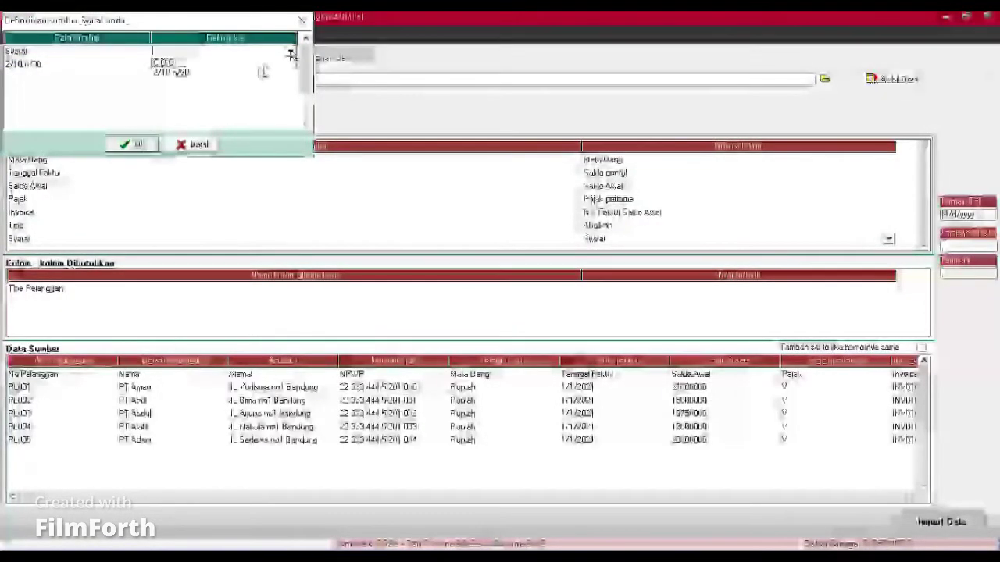
pyautogui.click(249, 72)
pyautogui.click(214, 65)
pyautogui.click(217, 67)
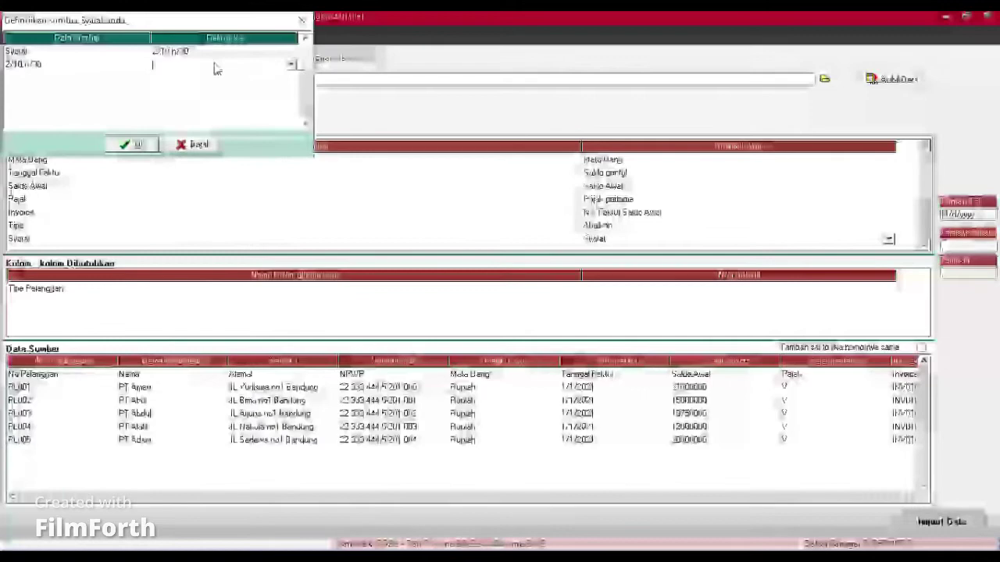
pyautogui.click(291, 67)
pyautogui.click(273, 86)
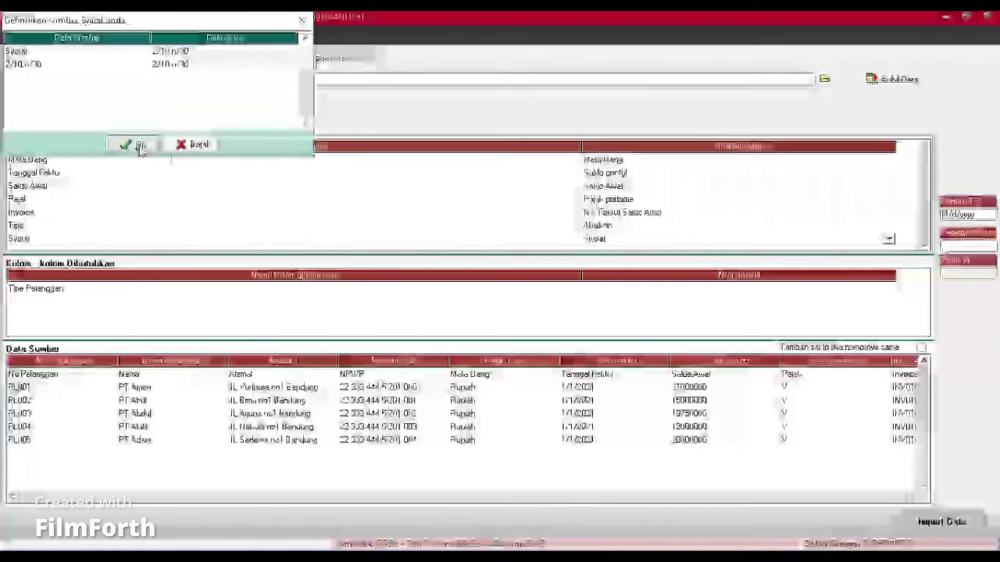
pyautogui.click(135, 144)
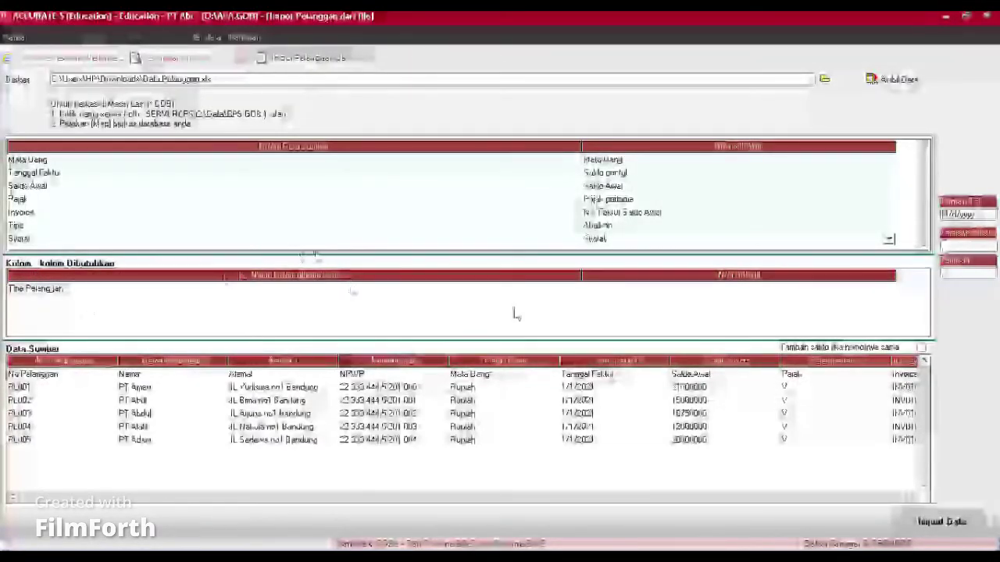
# Step: Set the required Tipe Pelanggan field to Umum and attempt the import
pyautogui.click(670, 291)
pyautogui.click(671, 289)
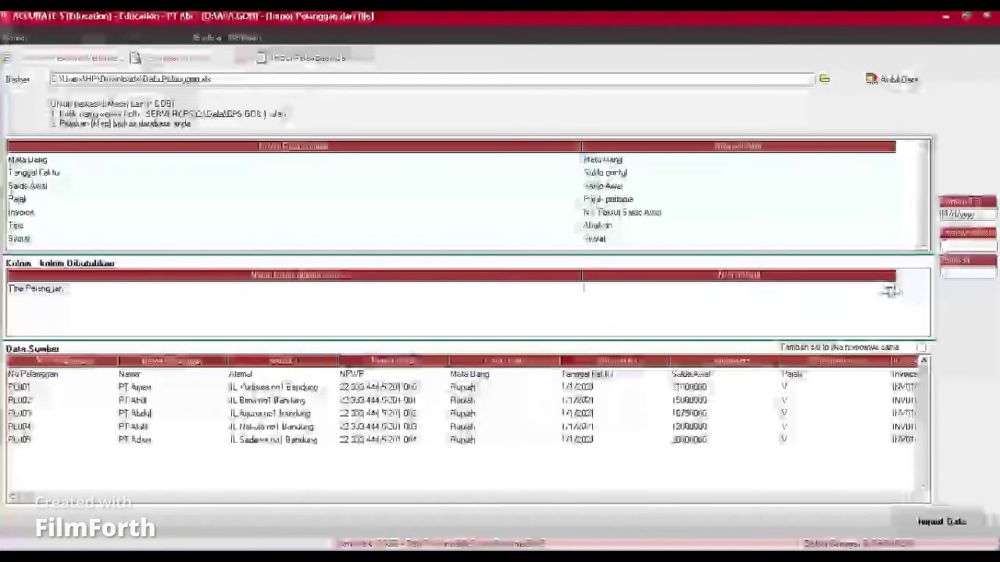
pyautogui.click(891, 290)
pyautogui.click(725, 304)
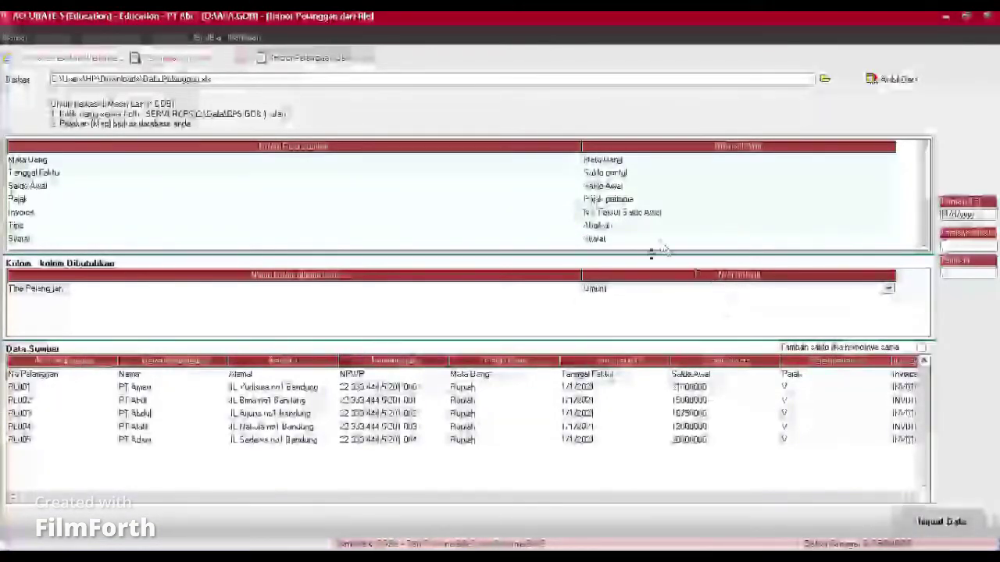
pyautogui.click(966, 522)
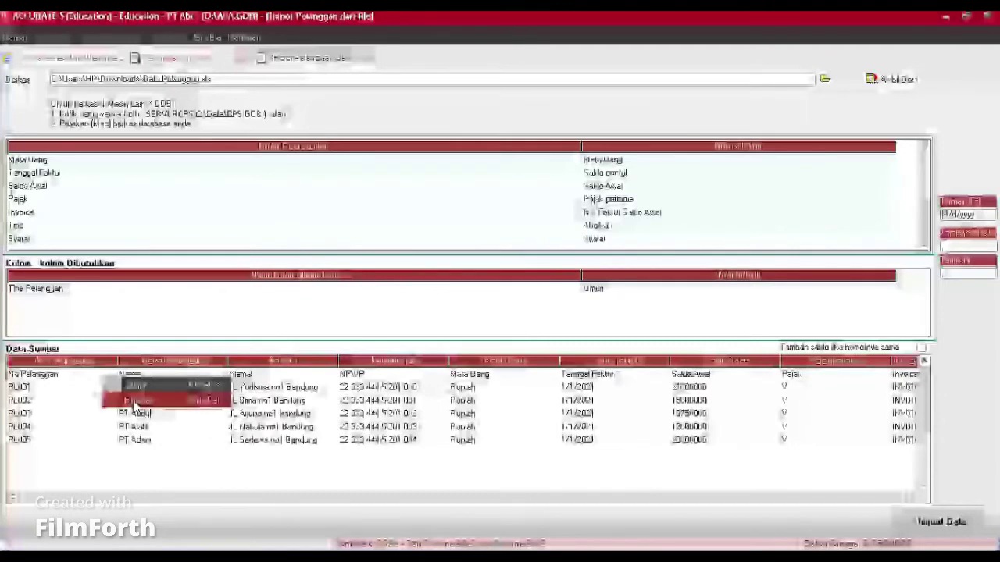
# Step: Remove the No Pelanggan mapping row, then import the five customer rows and acknowledge completion
pyautogui.click(135, 401)
pyautogui.click(470, 323)
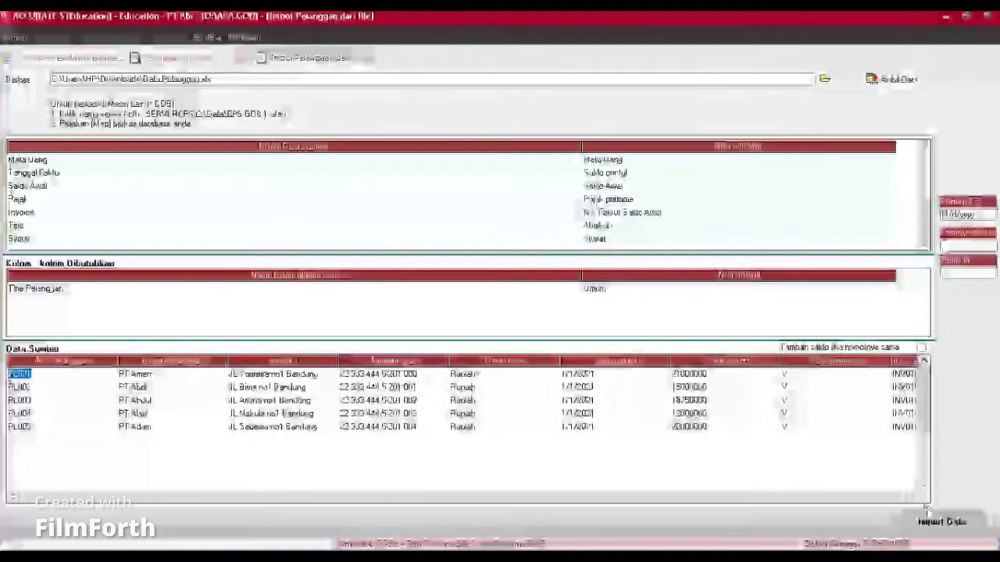
pyautogui.click(931, 525)
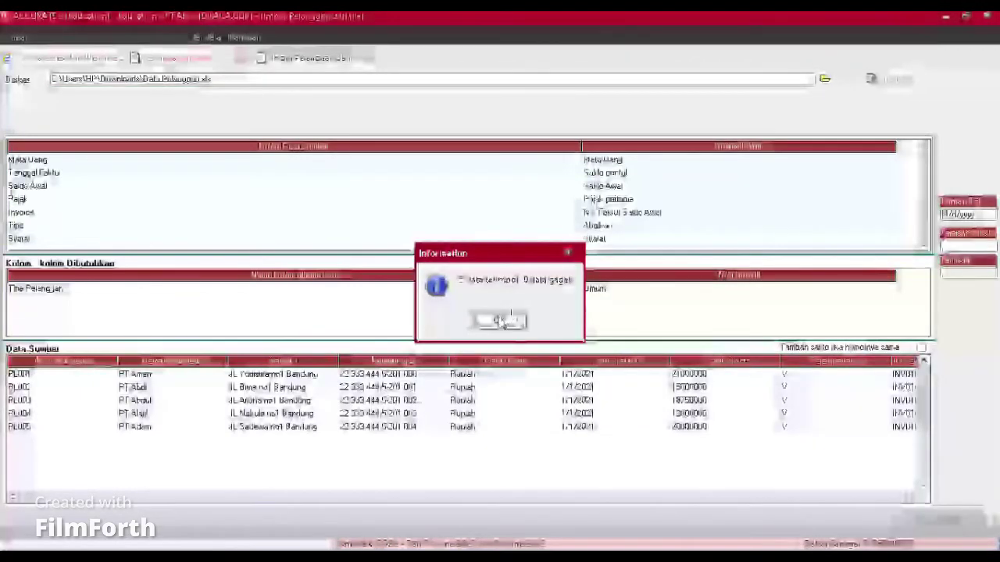
pyautogui.click(502, 321)
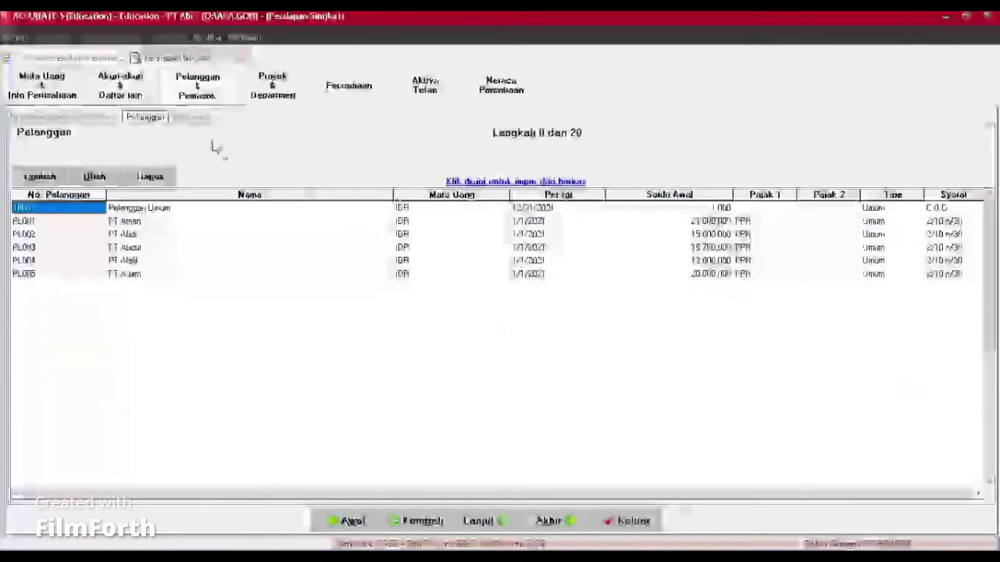
# Step: Open the Pemasok import from file and pick Data Pemasok from the Excel files in Downloads
pyautogui.click(189, 118)
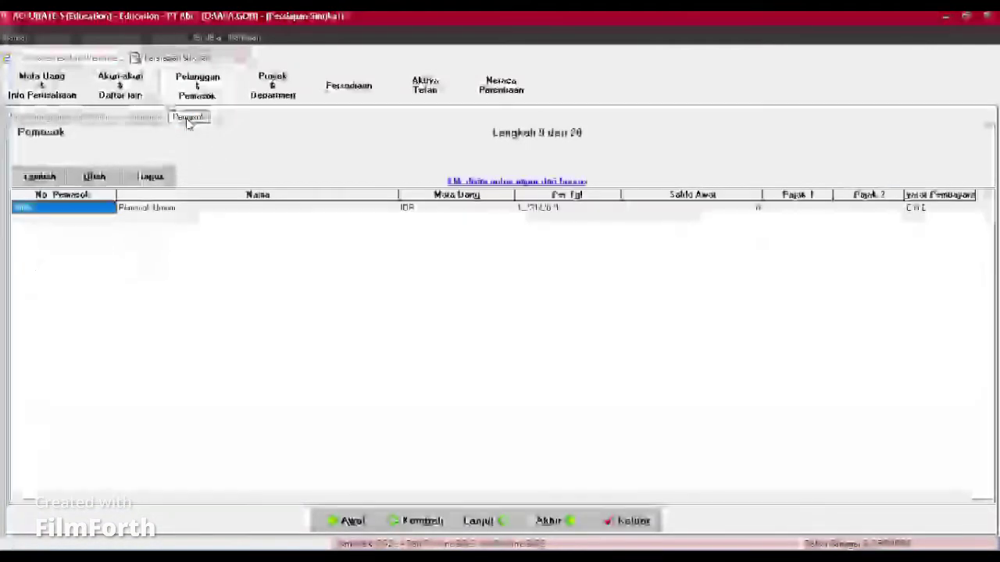
pyautogui.click(488, 181)
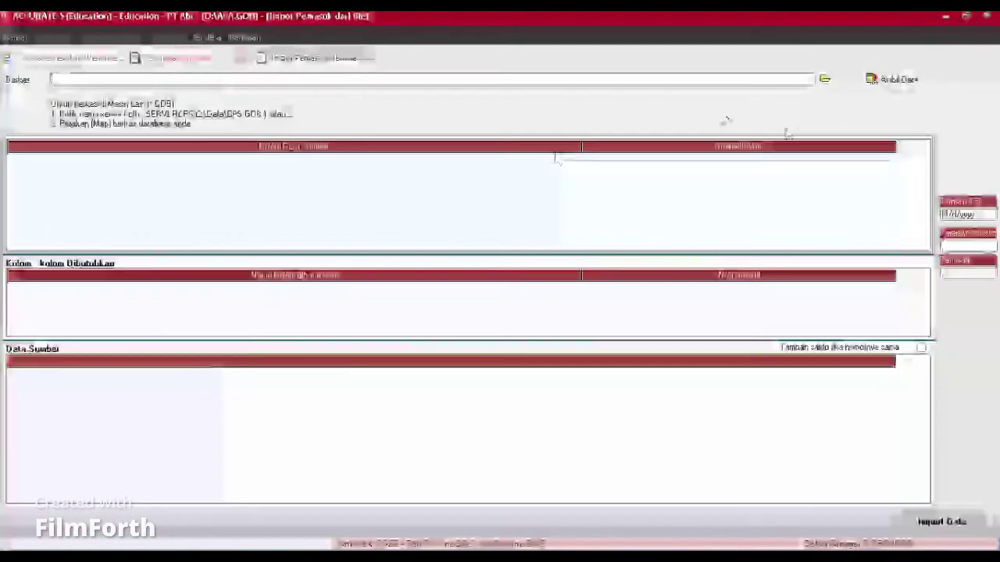
pyautogui.click(824, 79)
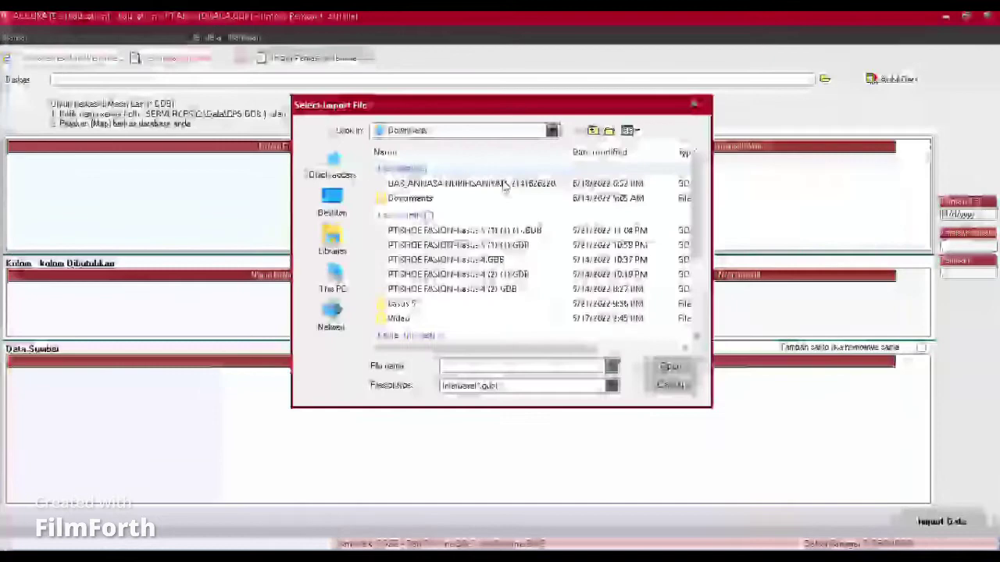
pyautogui.click(460, 386)
pyautogui.click(458, 412)
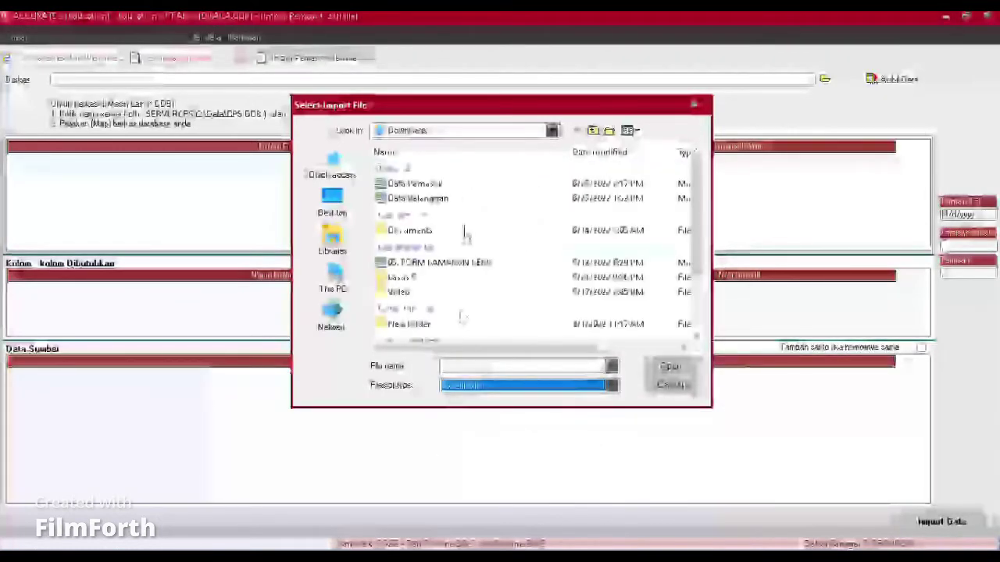
pyautogui.click(434, 184)
# Step: Load Data Pemasok.xls and map the No Pemasok, Nama Pemasok and Alamat 1 columns
pyautogui.click(669, 367)
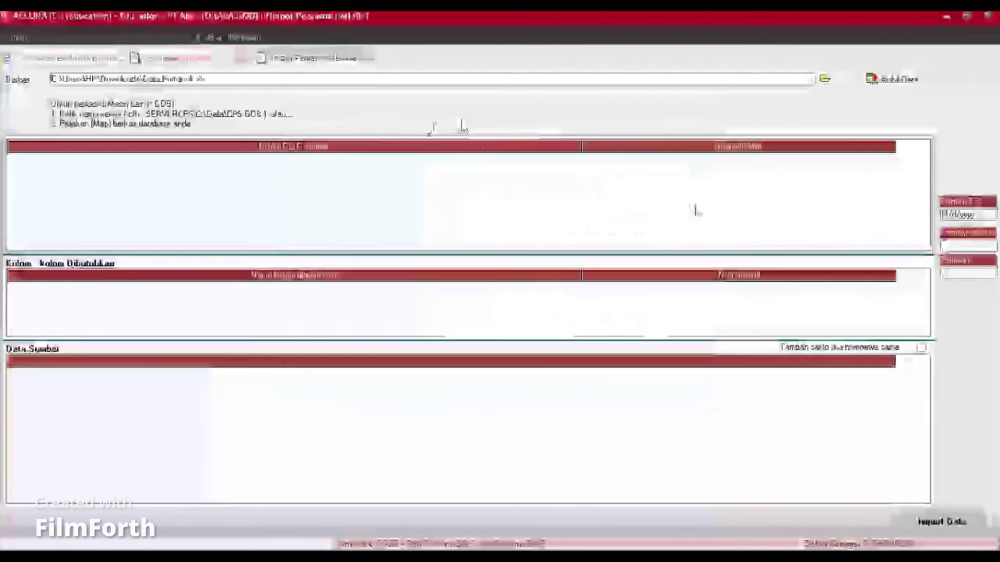
pyautogui.click(892, 80)
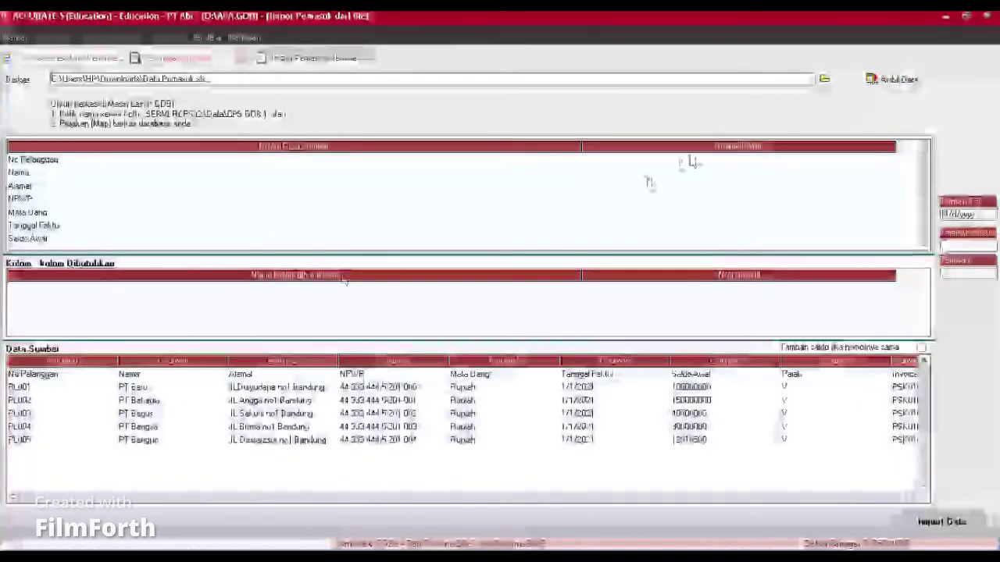
pyautogui.click(719, 158)
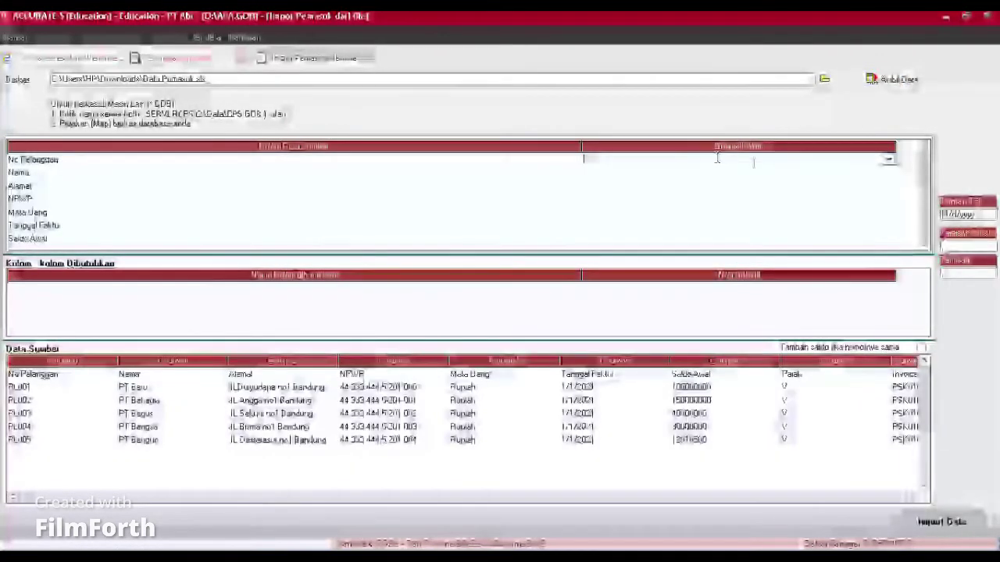
pyautogui.click(889, 159)
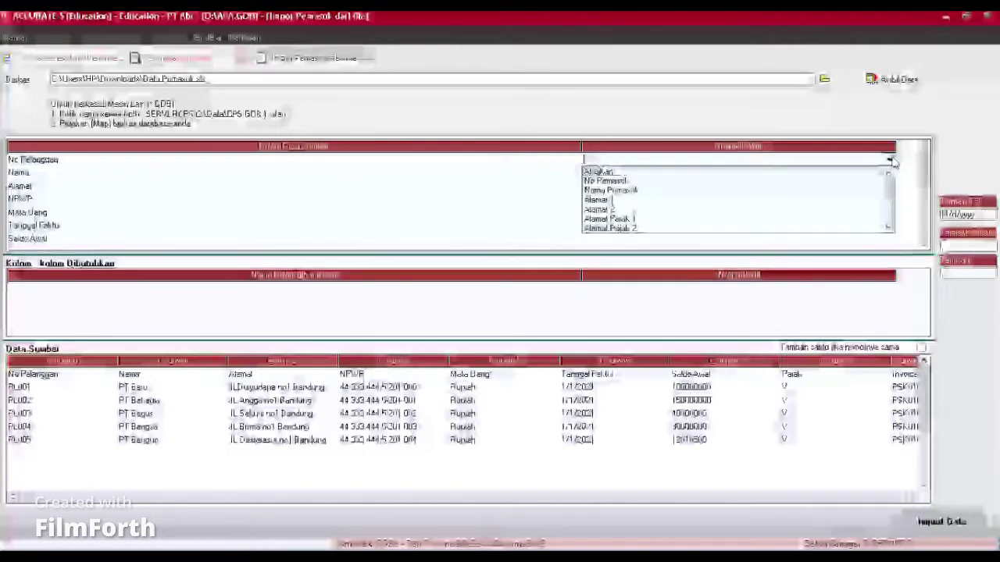
pyautogui.click(630, 182)
pyautogui.click(628, 172)
pyautogui.click(625, 172)
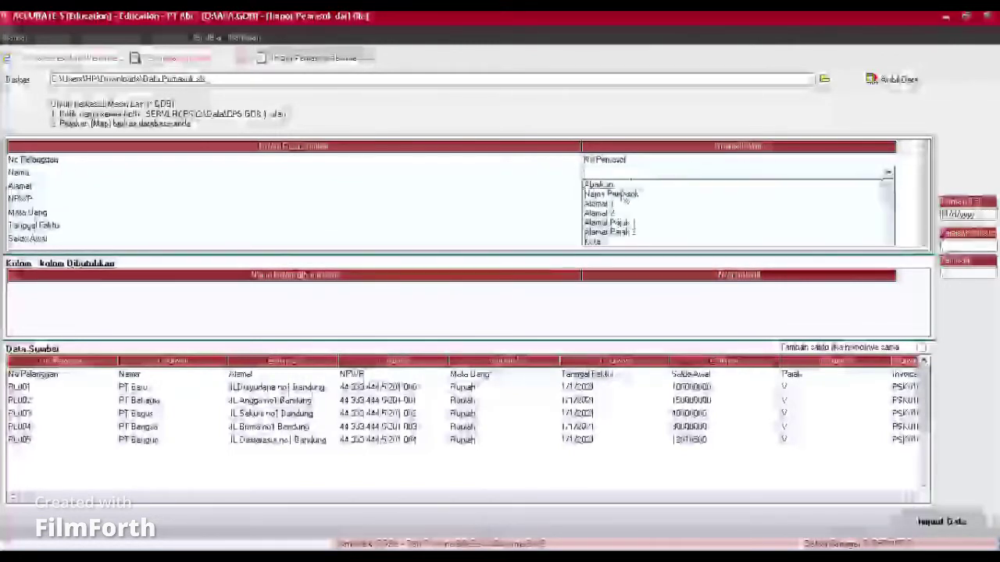
pyautogui.click(617, 194)
pyautogui.click(614, 186)
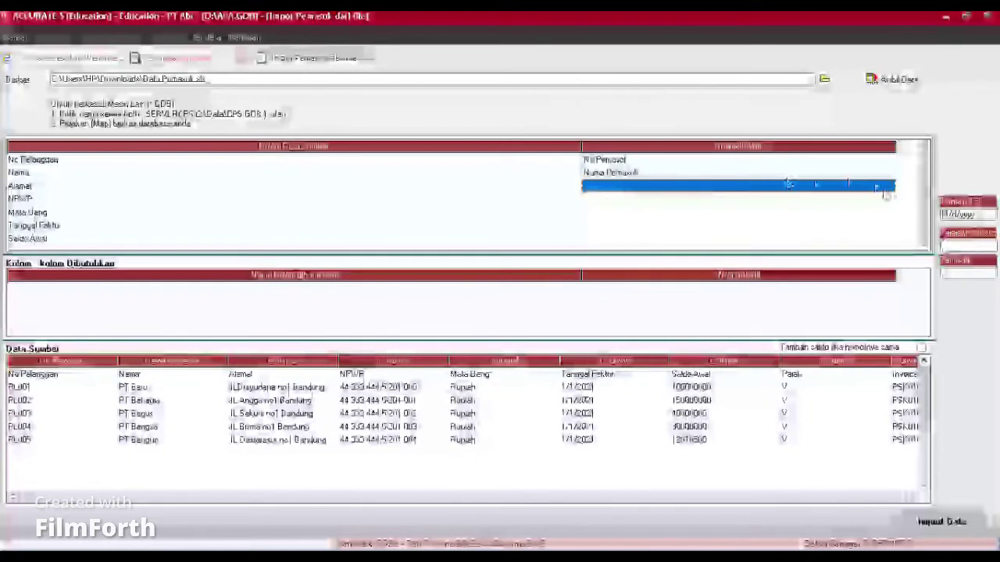
pyautogui.click(888, 186)
pyautogui.click(602, 205)
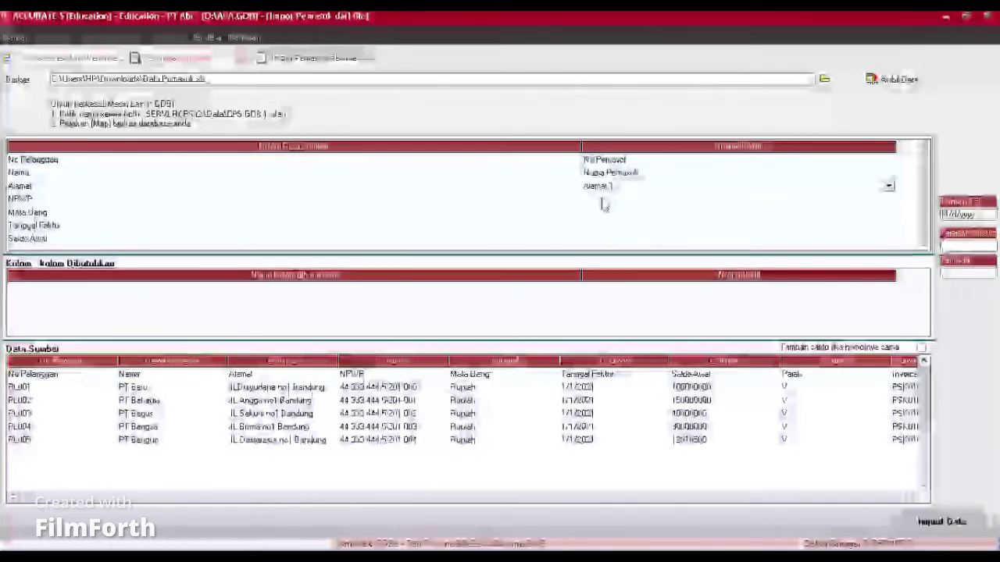
# Step: Map NPWP to the Nomor Pajak column and Mata Uang to the Mata Uang column
pyautogui.click(602, 198)
pyautogui.click(888, 200)
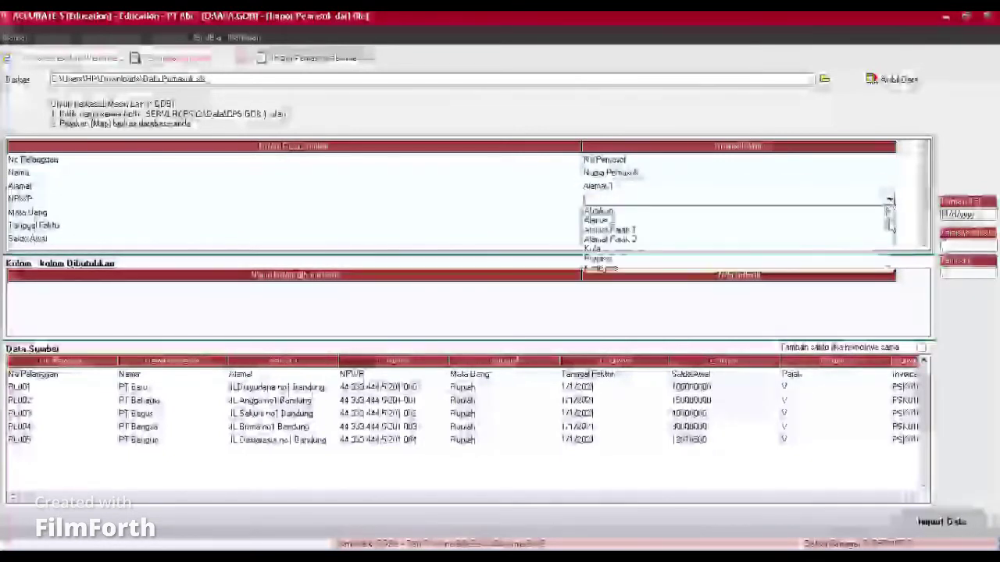
pyautogui.scroll(-5, 891, 231)
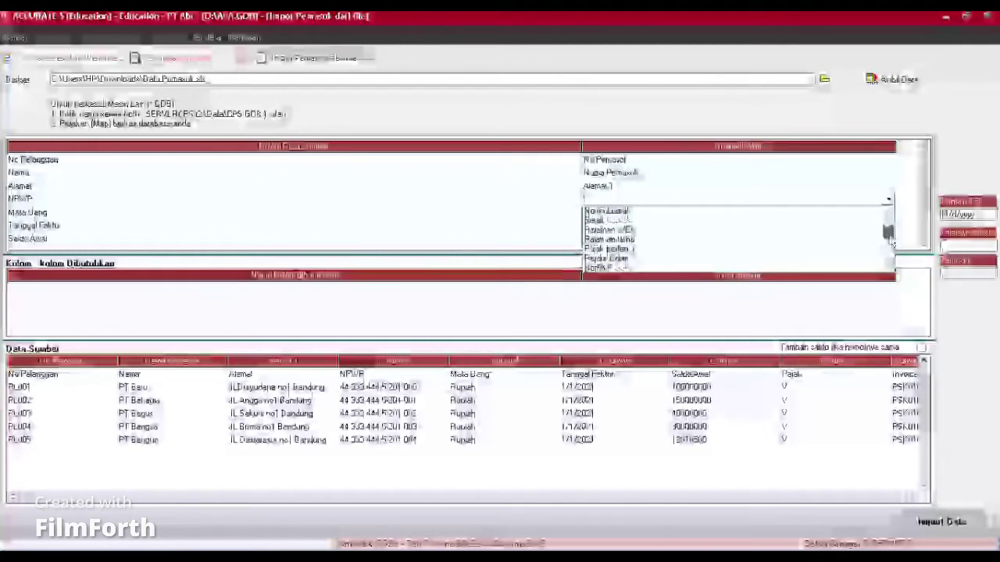
pyautogui.scroll(3, 890, 238)
pyautogui.click(598, 222)
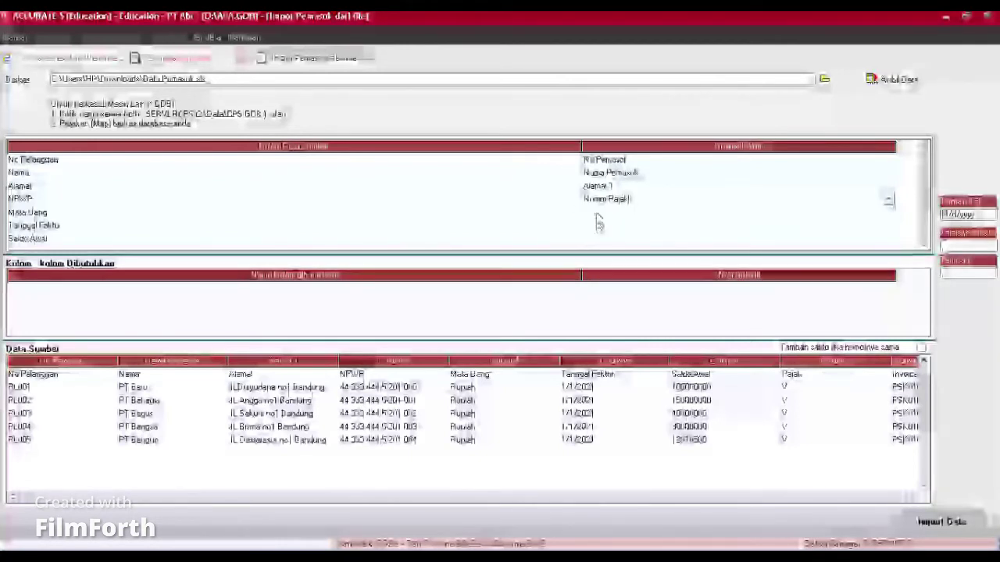
pyautogui.click(597, 212)
pyautogui.click(888, 212)
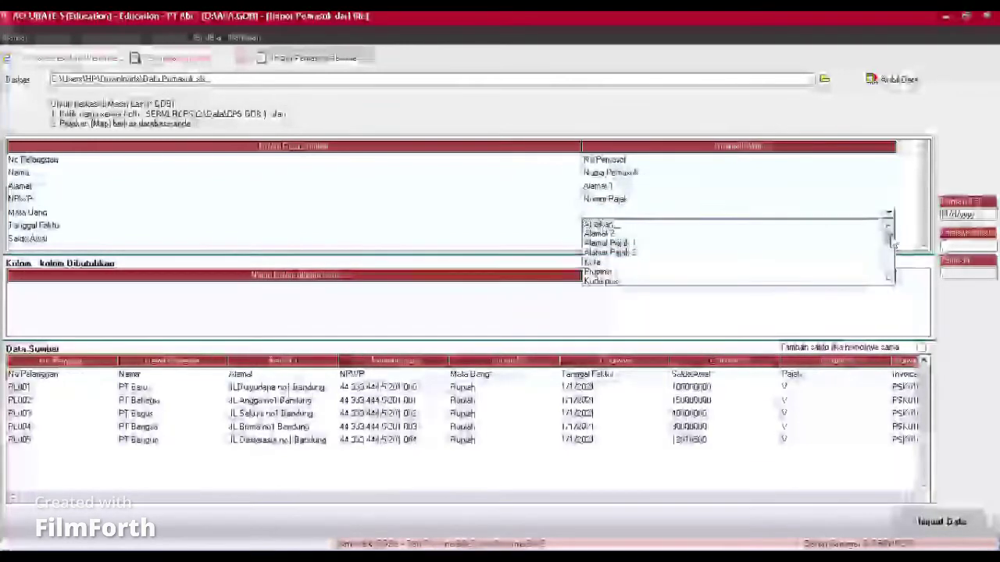
pyautogui.scroll(-5, 891, 243)
pyautogui.click(614, 254)
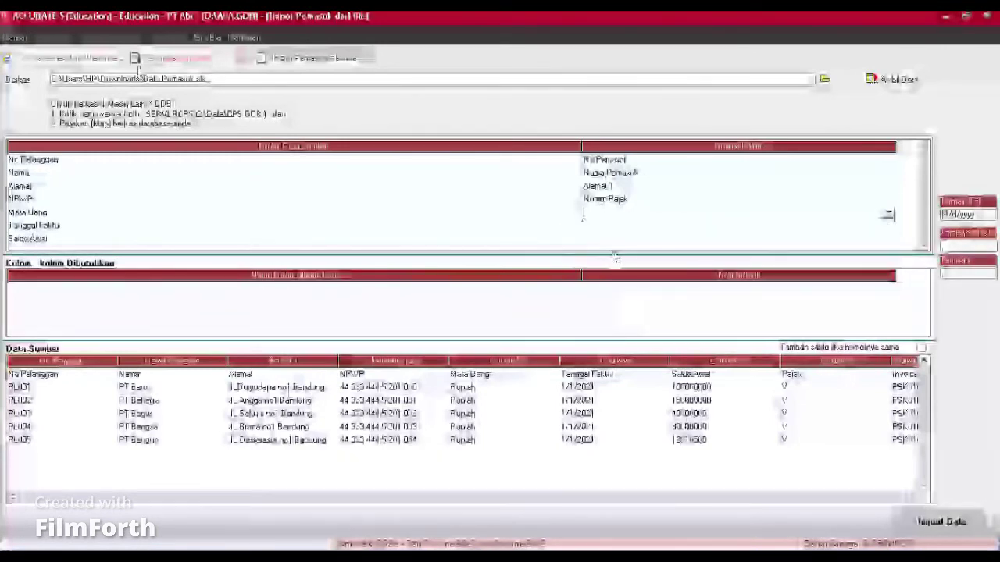
pyautogui.click(192, 51)
# Step: Define the source currency values, including Rupiah, as IDR
pyautogui.click(192, 52)
pyautogui.click(291, 55)
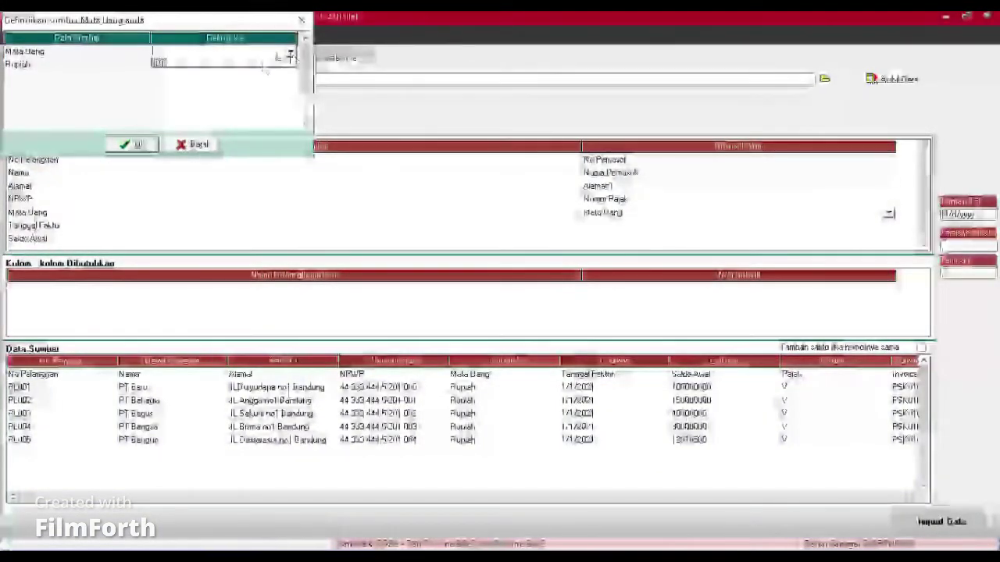
pyautogui.click(258, 63)
pyautogui.click(229, 64)
pyautogui.click(240, 64)
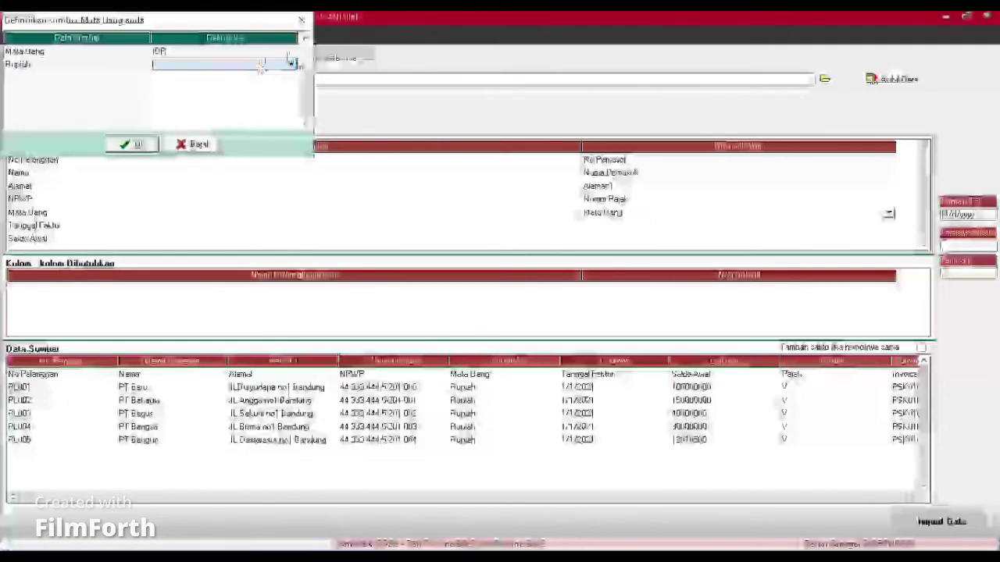
pyautogui.click(291, 64)
pyautogui.click(250, 75)
pyautogui.click(133, 145)
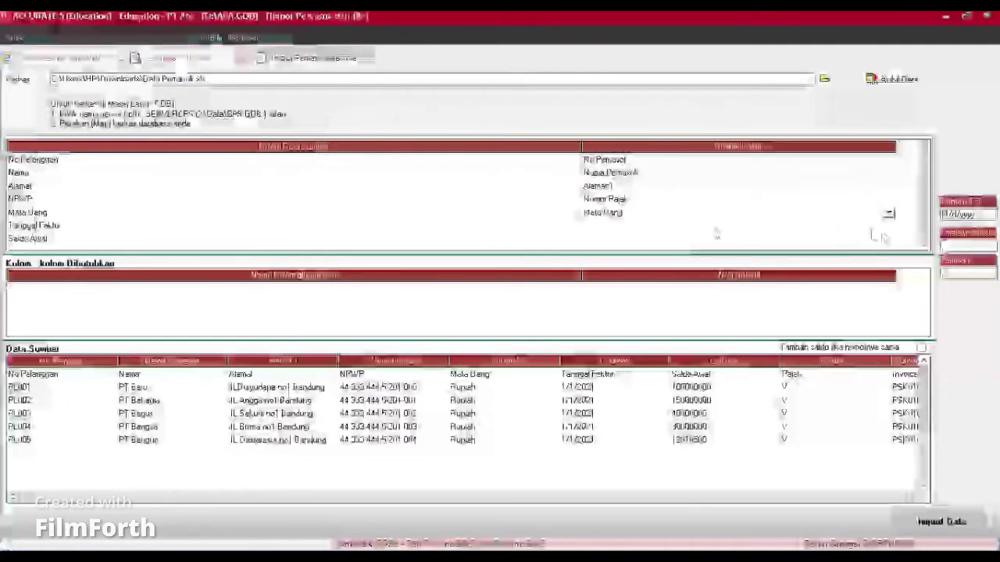
# Step: Map Tanggal Faktur to the Saldo per tgl column and Saldo Awal to the Saldo Awal column
pyautogui.click(874, 225)
pyautogui.click(876, 225)
pyautogui.click(888, 226)
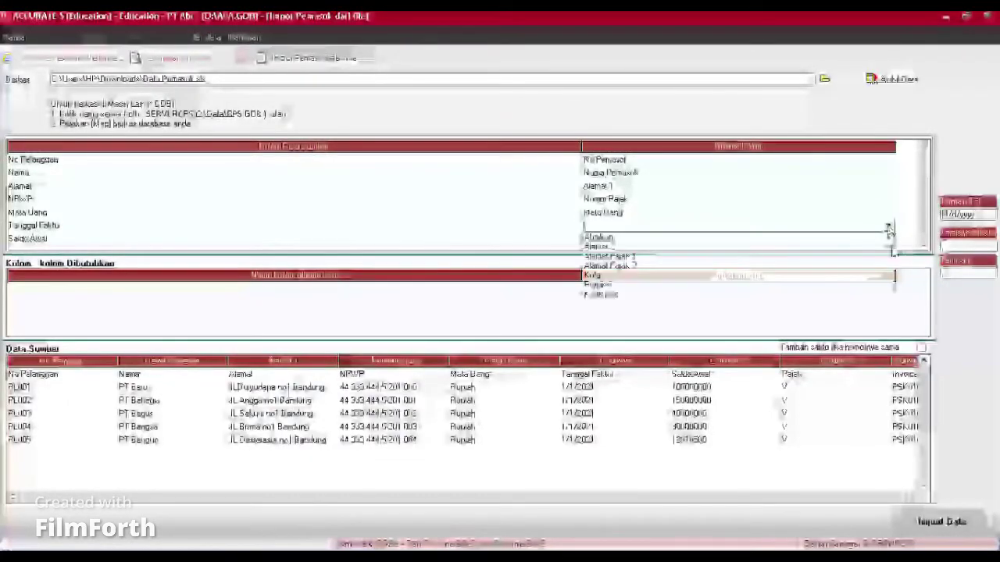
pyautogui.moveTo(888, 251)
pyautogui.mouseDown()
pyautogui.moveTo(886, 263)
pyautogui.moveTo(899, 268)
pyautogui.moveTo(887, 261)
pyautogui.moveTo(886, 270)
pyautogui.mouseUp()
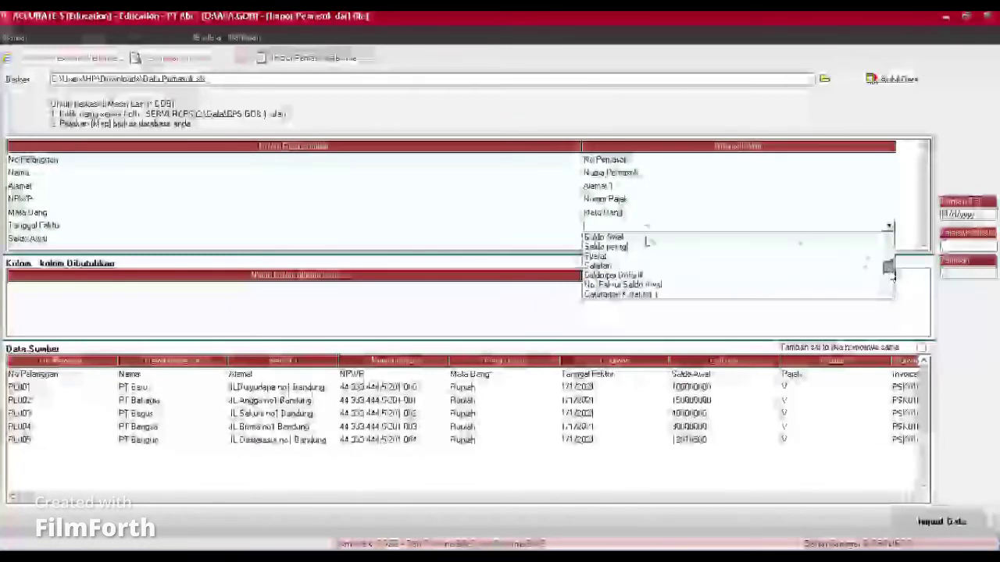
pyautogui.click(875, 248)
pyautogui.scroll(-4, 654, 187)
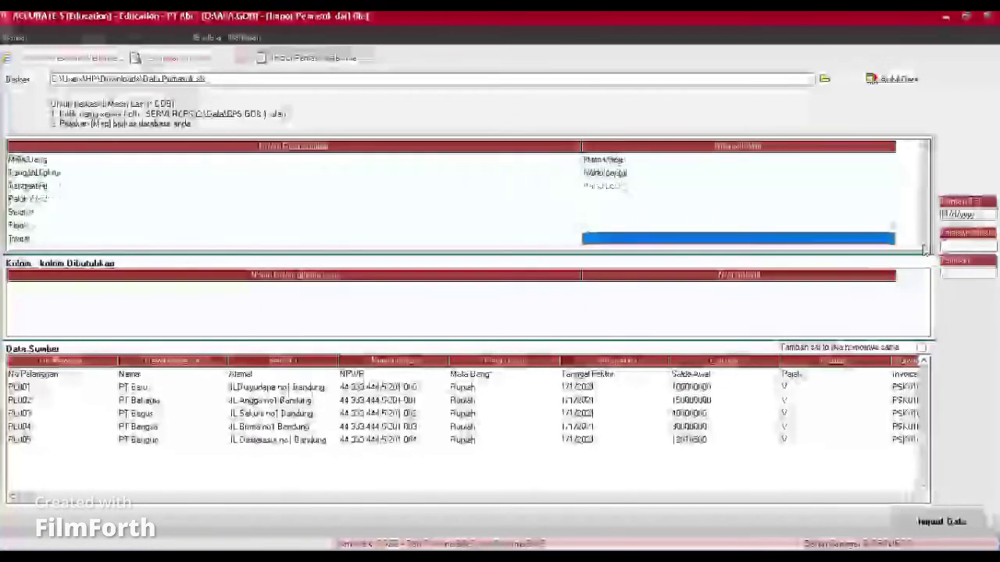
pyautogui.click(656, 186)
pyautogui.click(656, 185)
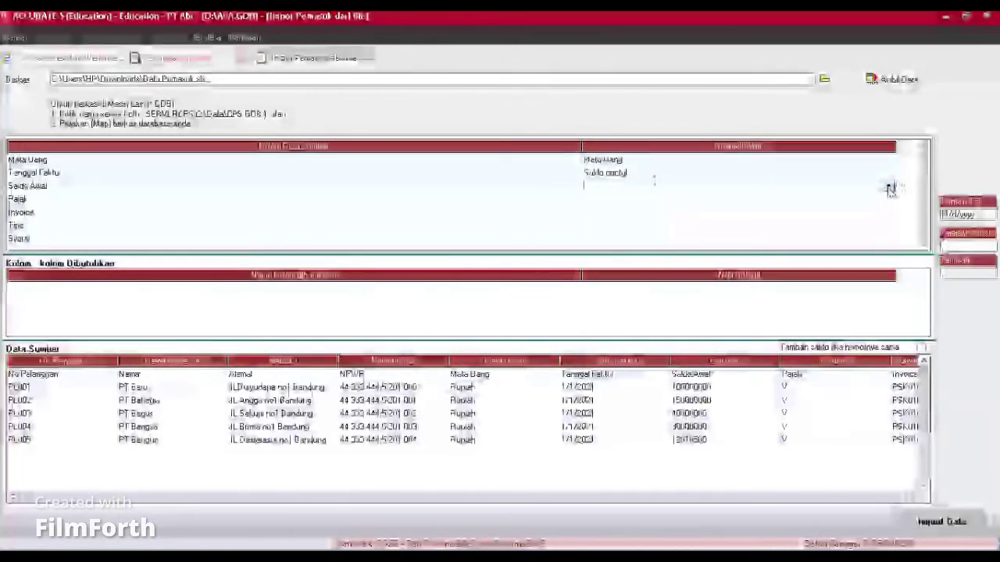
pyautogui.click(889, 186)
pyautogui.moveTo(888, 202); pyautogui.dragTo(892, 229)
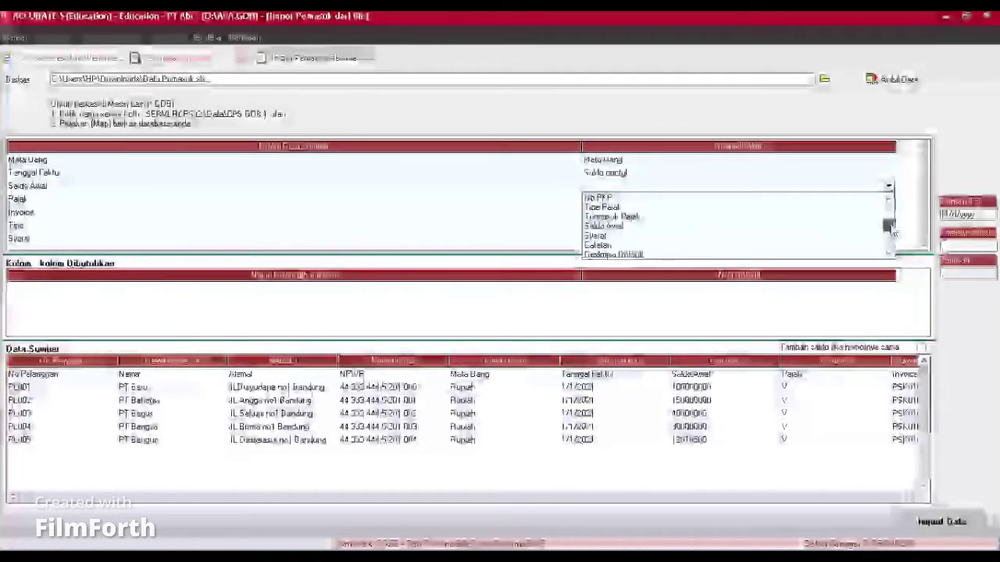
pyautogui.click(616, 227)
# Step: Map Pajak to the Pajak pertama column and define both tax values as PPN
pyautogui.click(598, 202)
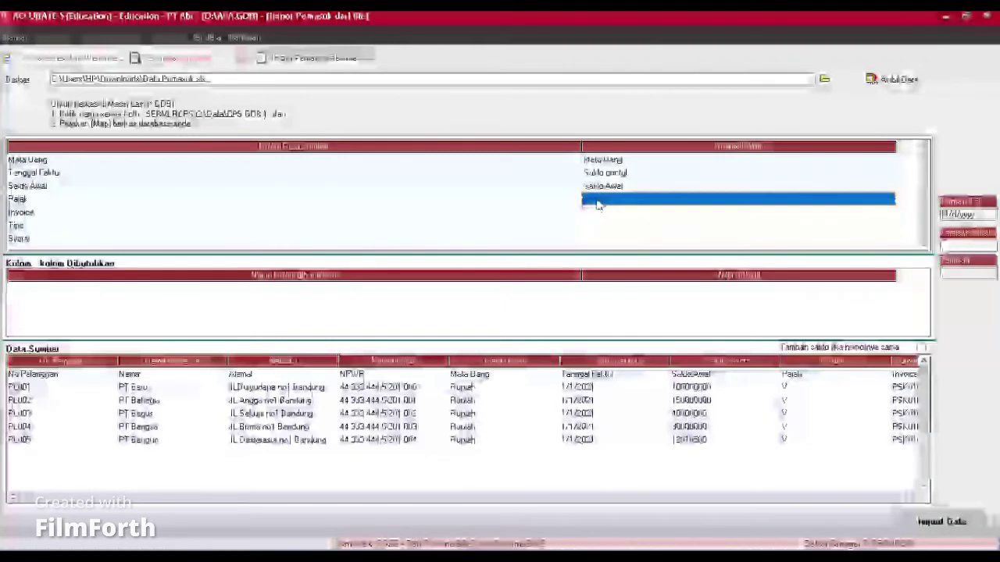
pyautogui.click(598, 202)
pyautogui.click(888, 199)
pyautogui.moveTo(890, 222); pyautogui.dragTo(891, 239)
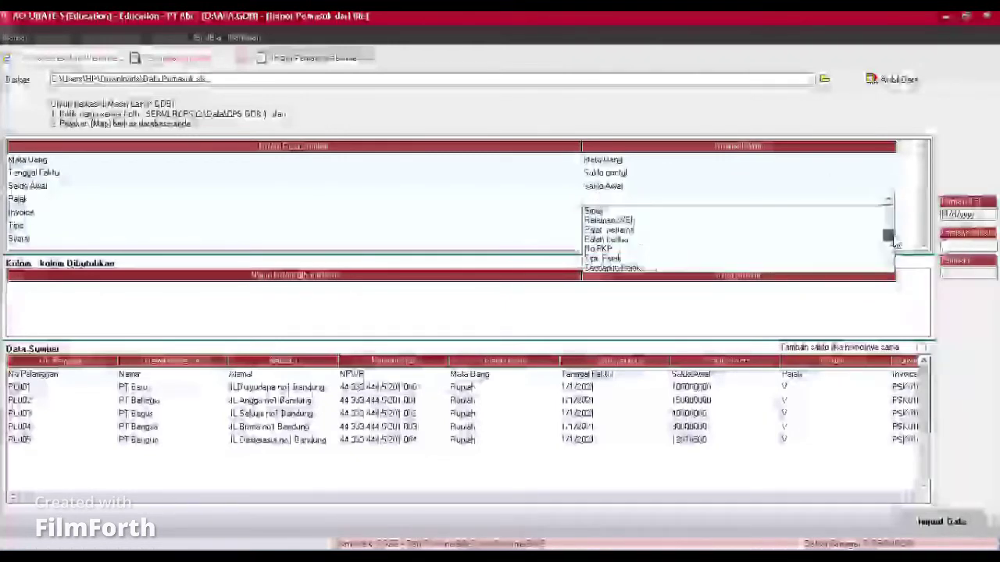
pyautogui.click(613, 230)
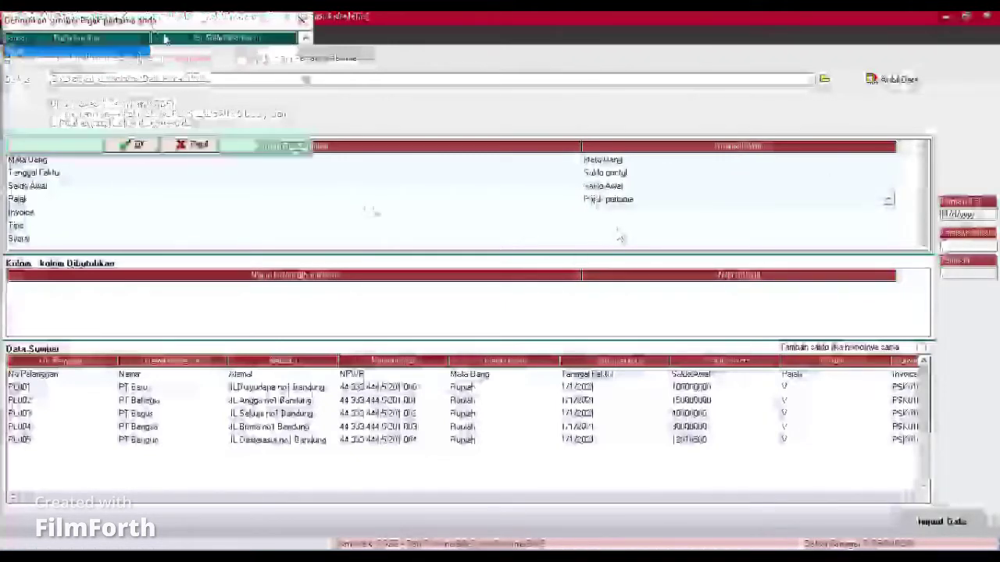
pyautogui.click(219, 50)
pyautogui.click(290, 51)
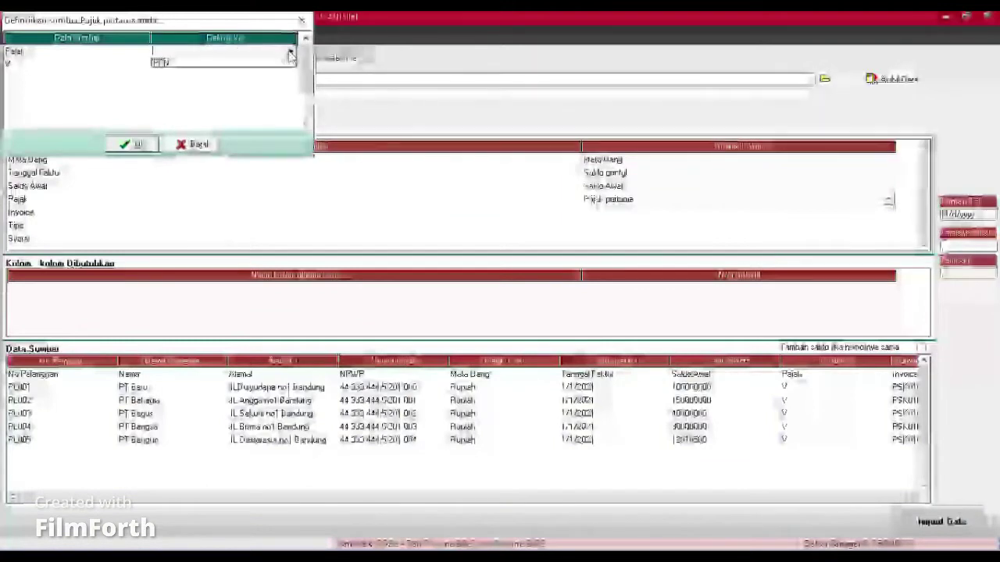
pyautogui.click(262, 63)
pyautogui.click(261, 62)
pyautogui.click(290, 63)
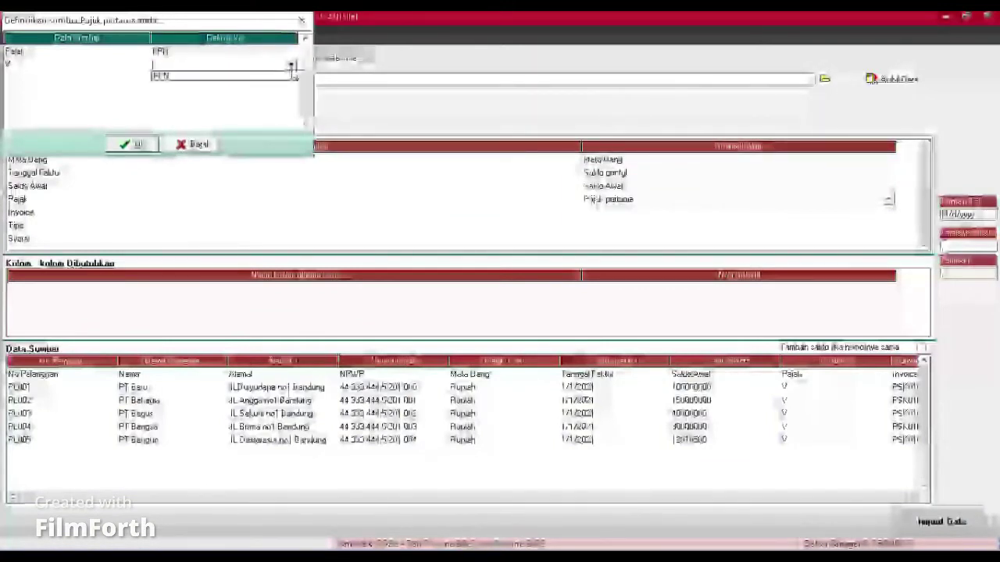
pyautogui.click(282, 76)
pyautogui.click(133, 143)
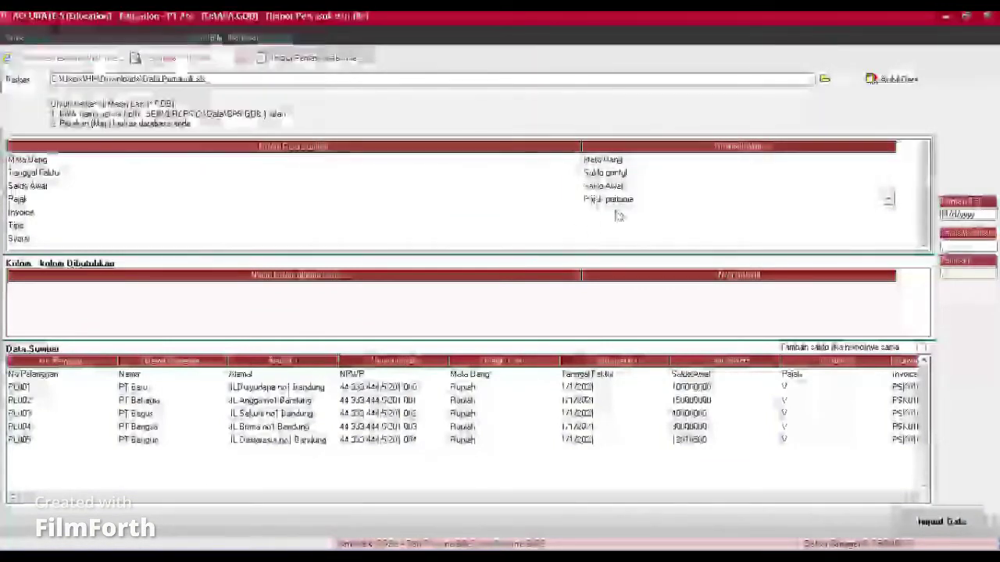
# Step: Map Invoice to No. Faktur Saldo Awal and set Tipe to Abaikan
pyautogui.click(888, 214)
pyautogui.click(888, 214)
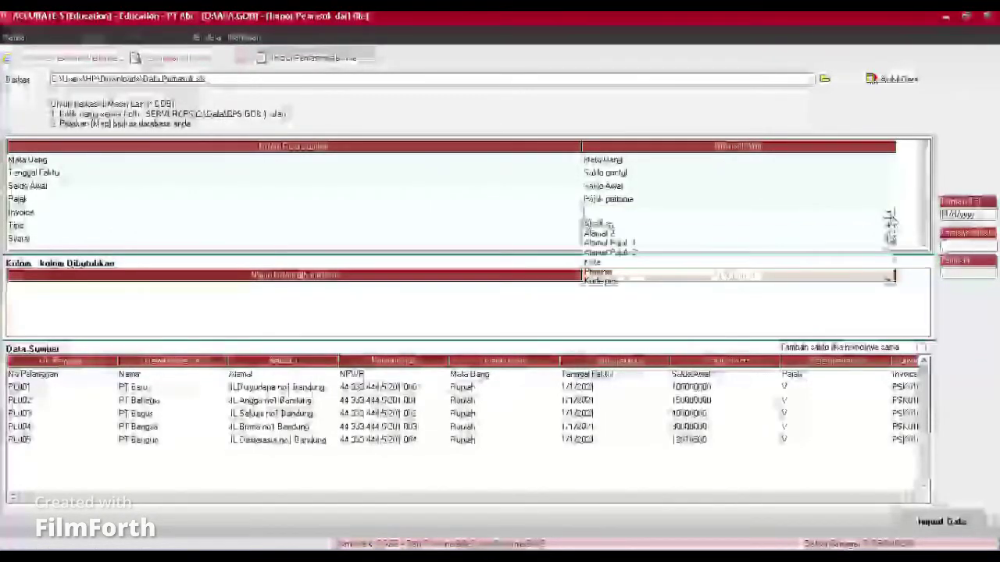
pyautogui.scroll(-4, 890, 248)
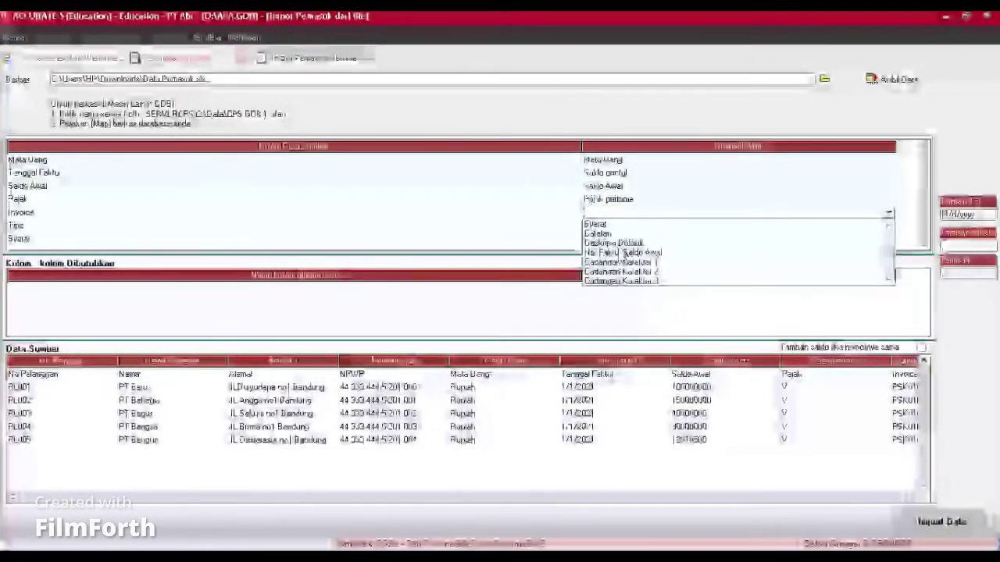
pyautogui.click(625, 252)
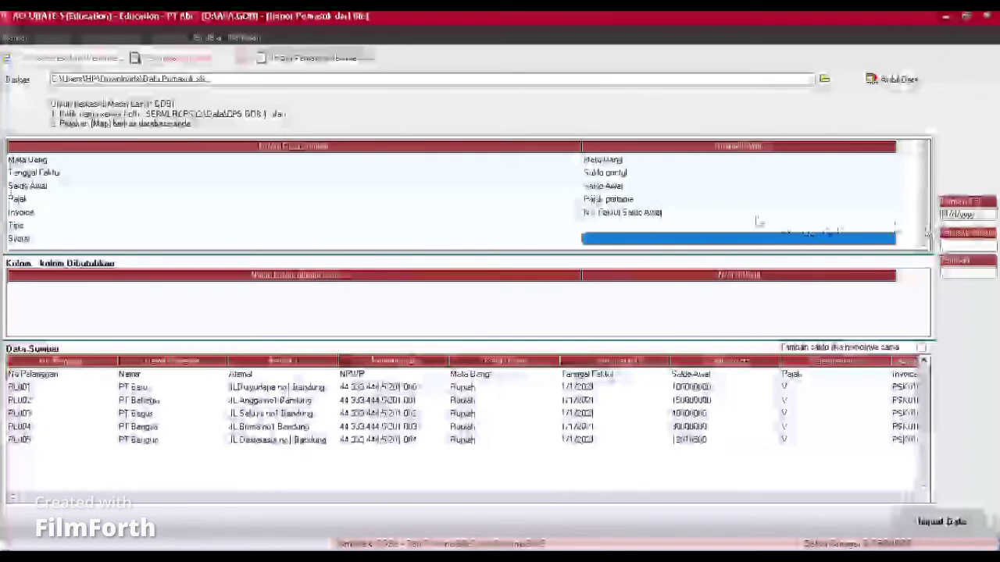
pyautogui.click(889, 226)
pyautogui.click(889, 226)
pyautogui.click(890, 228)
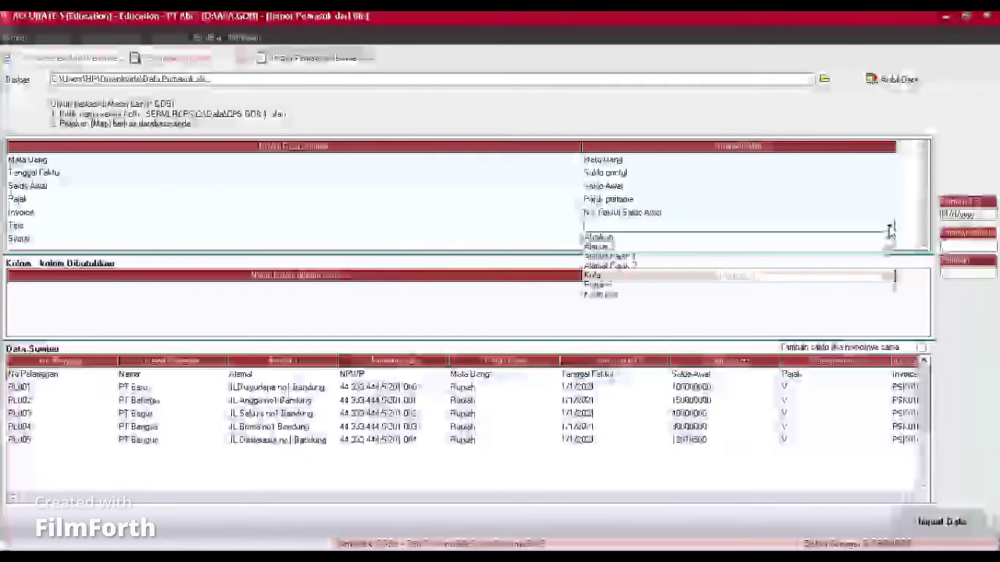
pyautogui.scroll(-4, 890, 264)
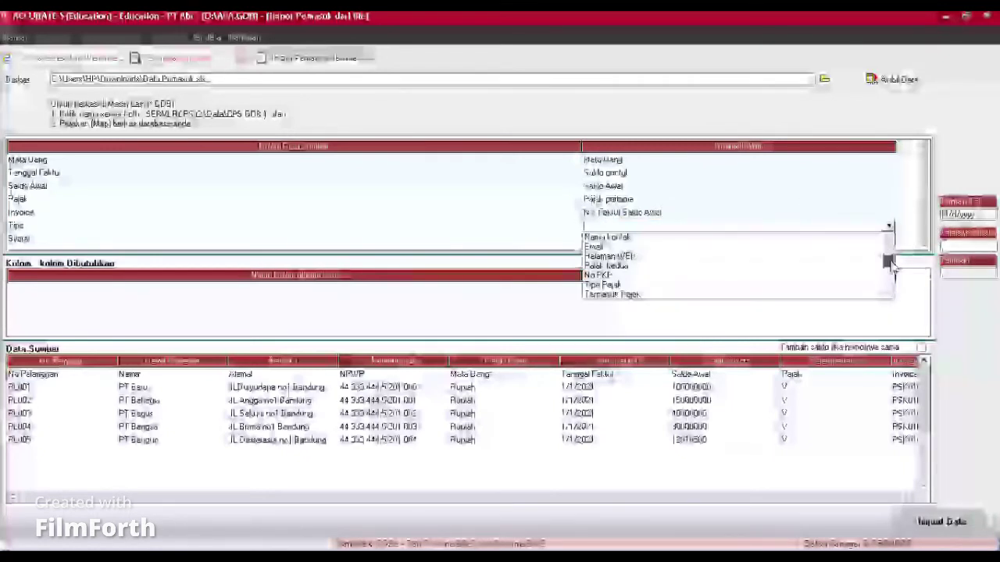
pyautogui.scroll(-1, 892, 265)
pyautogui.scroll(5, 892, 265)
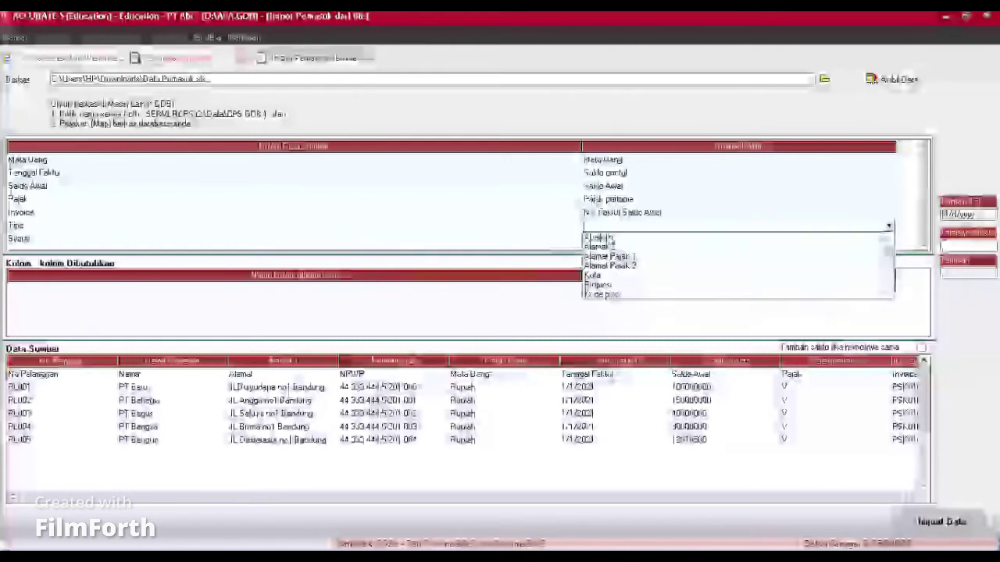
pyautogui.click(599, 237)
# Step: Map the Syarat column to payment terms, defining both Syarat and Net 30 as 2/10 n/30
pyautogui.click(883, 238)
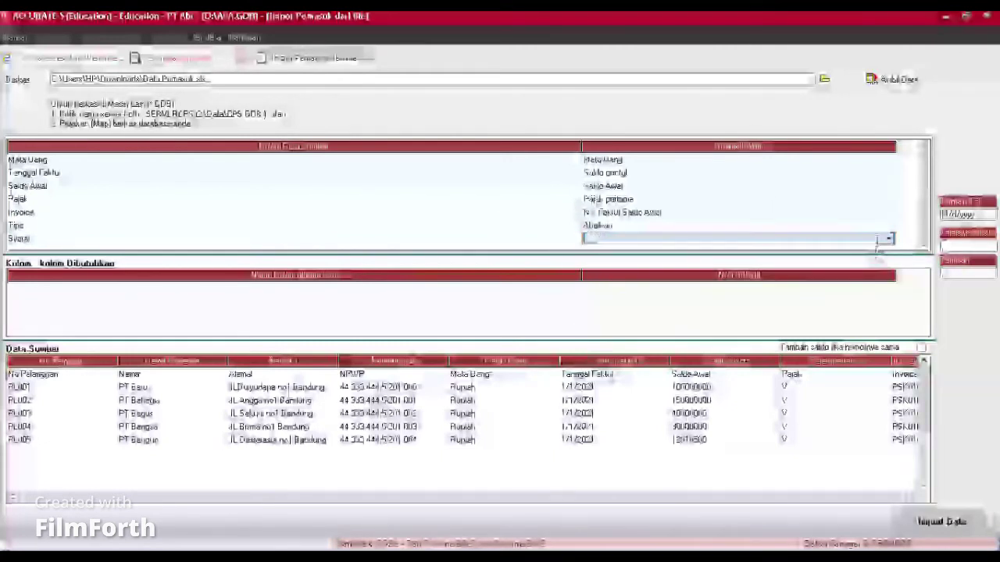
pyautogui.click(889, 238)
pyautogui.scroll(-10, 889, 273)
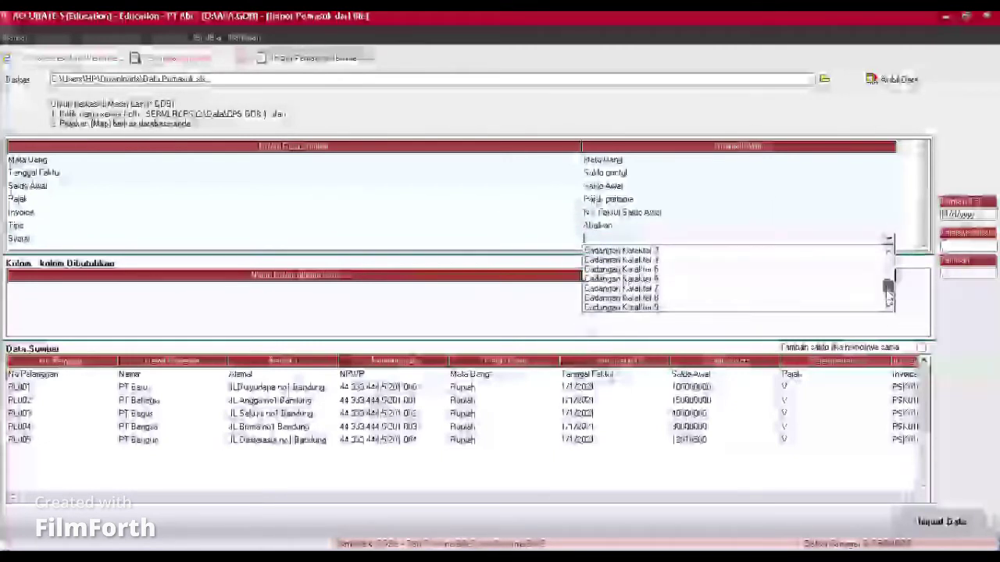
pyautogui.click(595, 269)
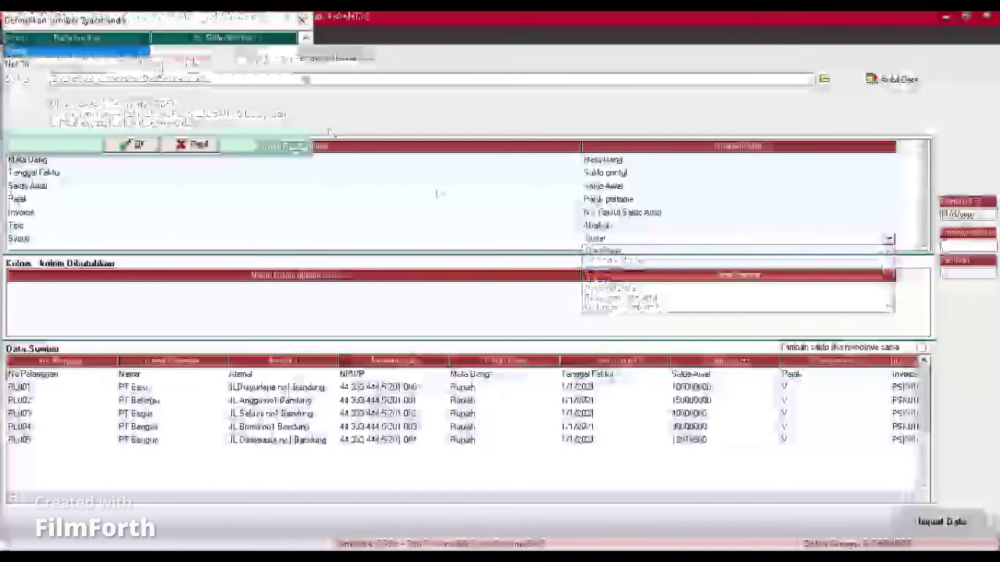
pyautogui.click(197, 55)
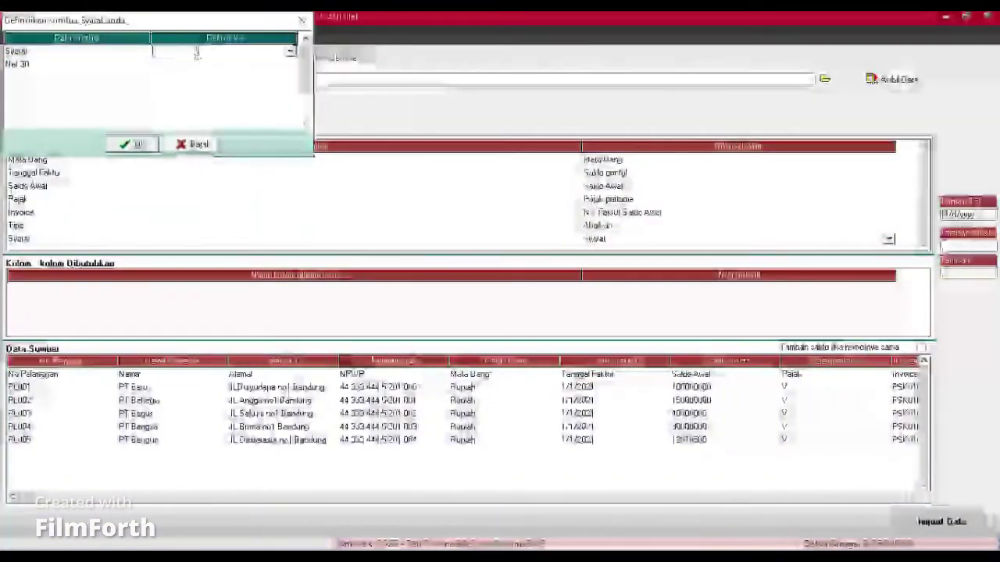
pyautogui.click(291, 52)
pyautogui.click(234, 69)
pyautogui.click(224, 66)
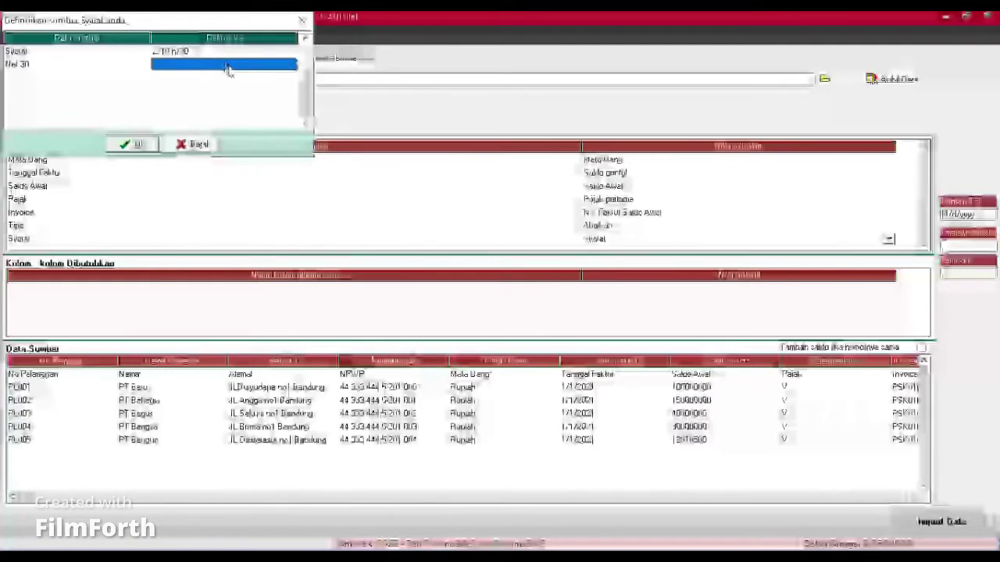
pyautogui.click(227, 66)
pyautogui.click(291, 64)
pyautogui.click(235, 84)
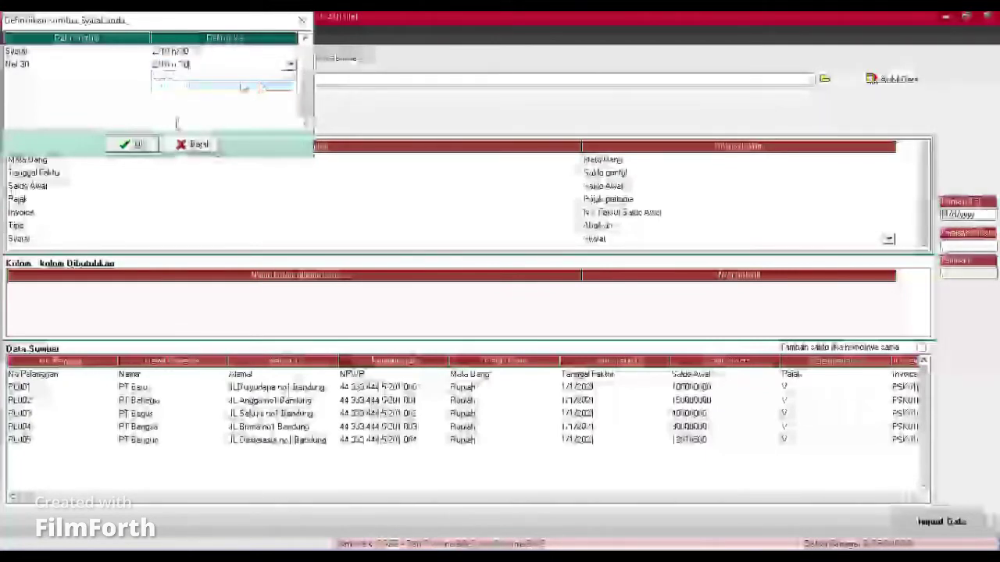
pyautogui.click(131, 144)
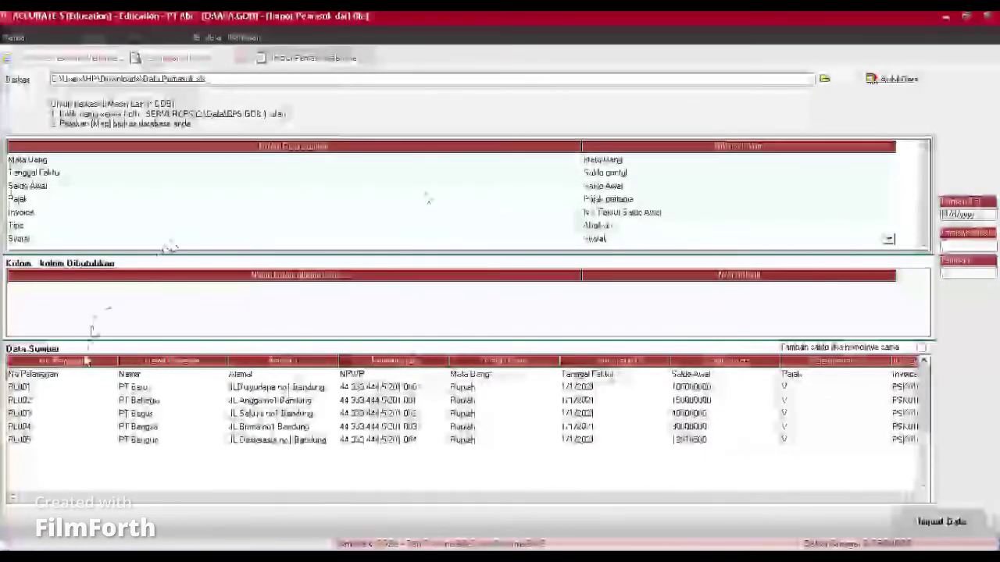
# Step: Delete the No Pelanggan header row from Data Sumber and run Import Data
pyautogui.rightClick(72, 375)
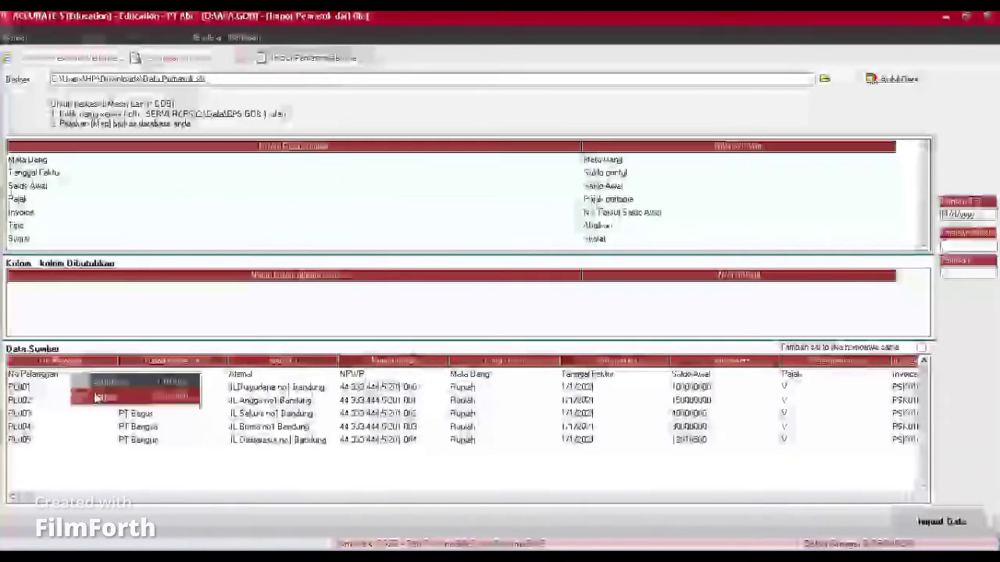
pyautogui.click(107, 398)
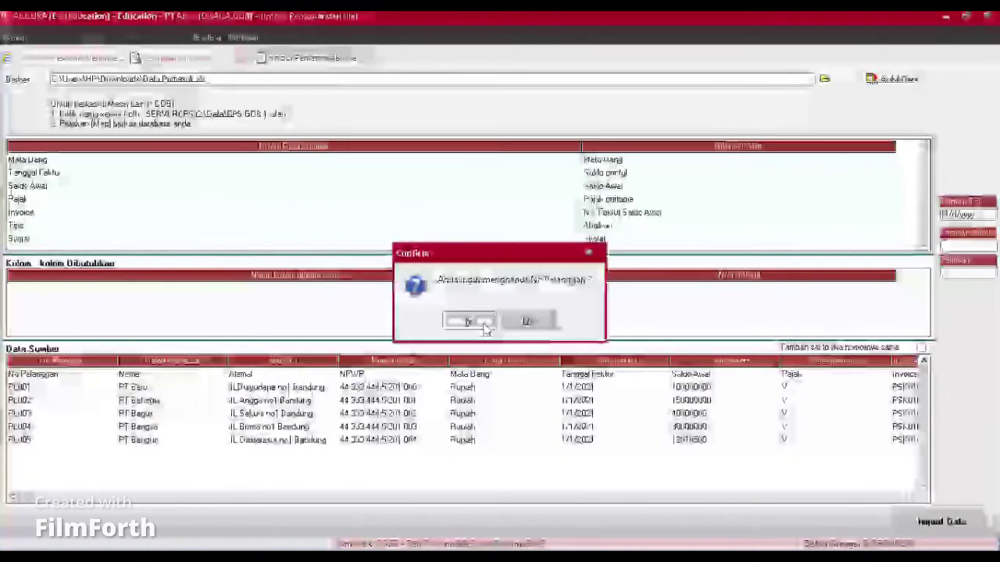
pyautogui.click(471, 320)
pyautogui.click(940, 520)
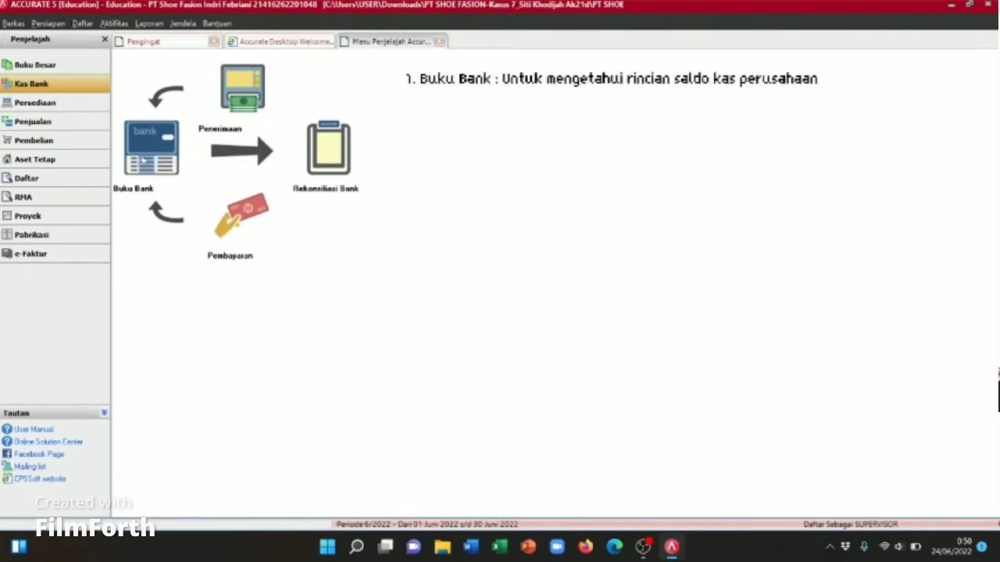
# Step: Open the Buku Bank register from the Kas Bank explorer
pyautogui.click(143, 161)
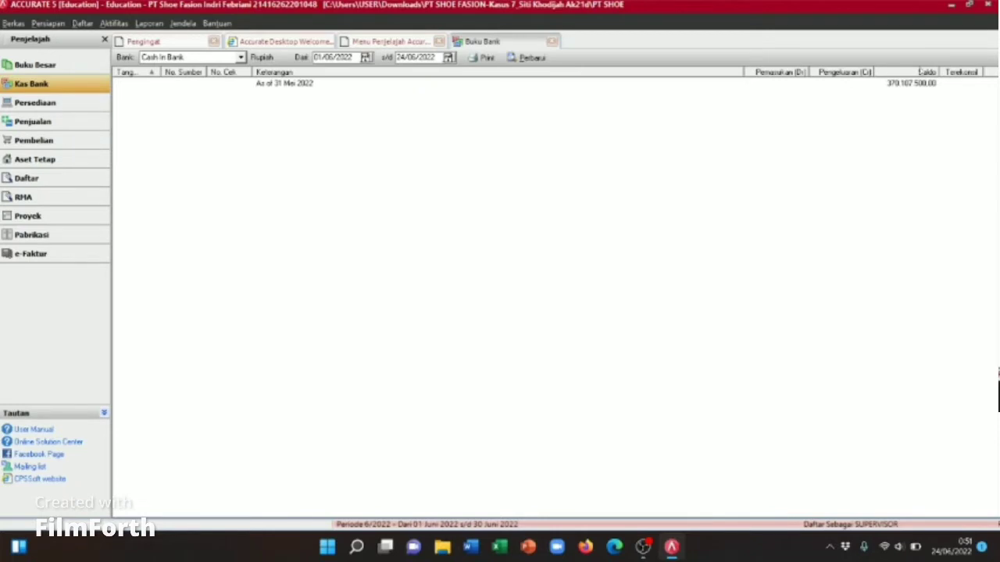
# Step: Show Cash In Bank transactions in the bank book starting from 01/01/2021
pyautogui.click(240, 58)
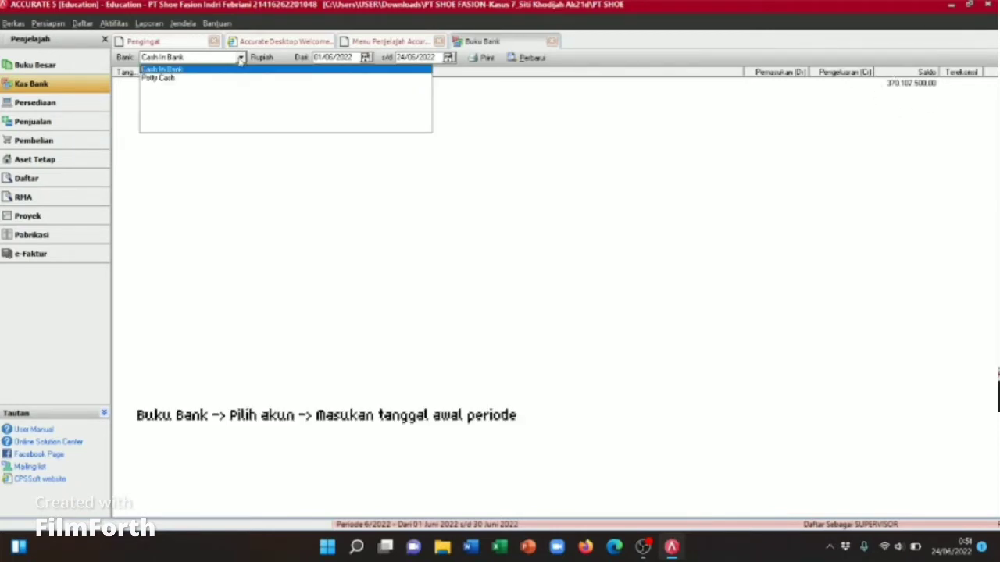
pyautogui.click(240, 71)
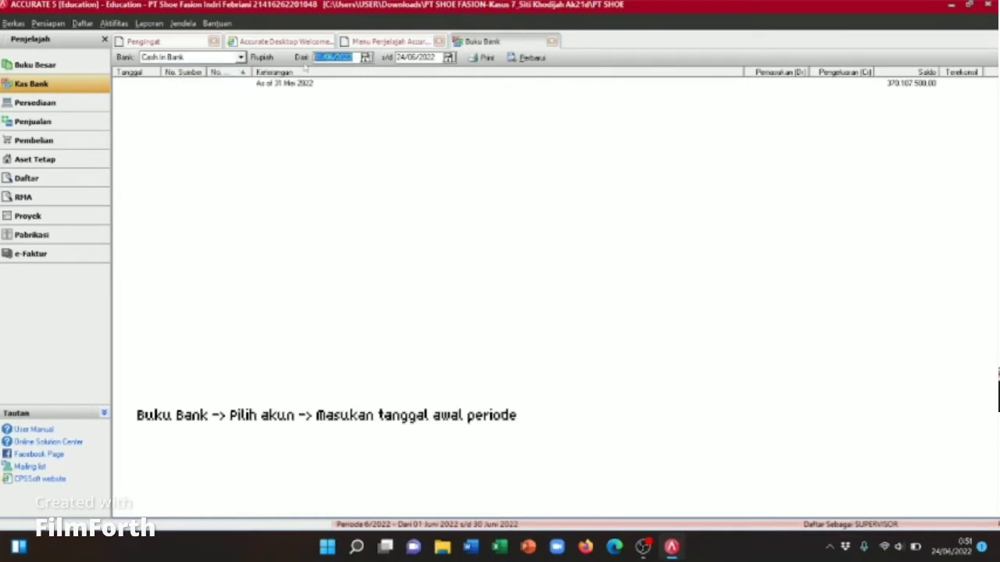
pyautogui.write('01/01/2021')
pyautogui.press('Tab')
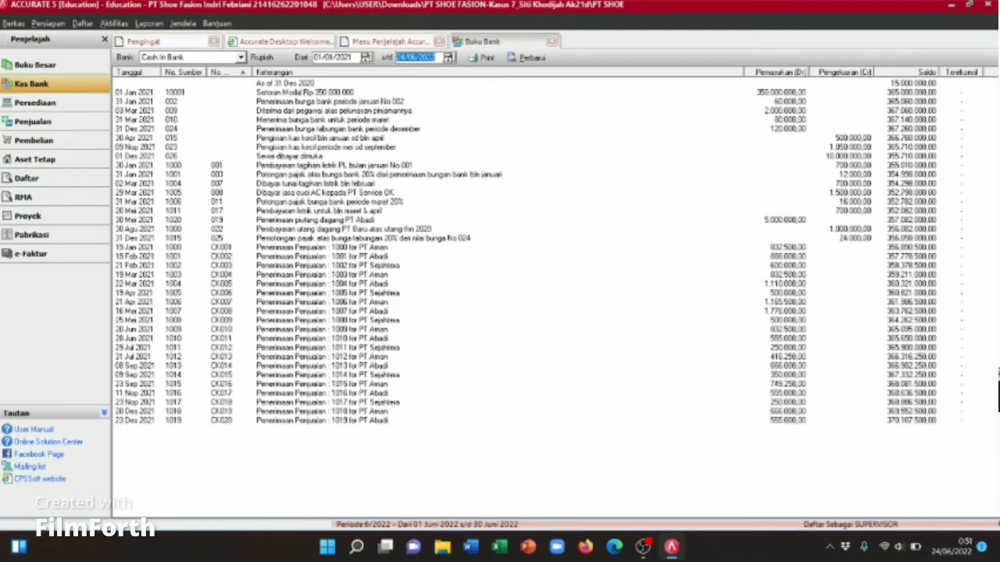
# Step: Switch the bank book to Petty Cash, then close it
pyautogui.click(242, 57)
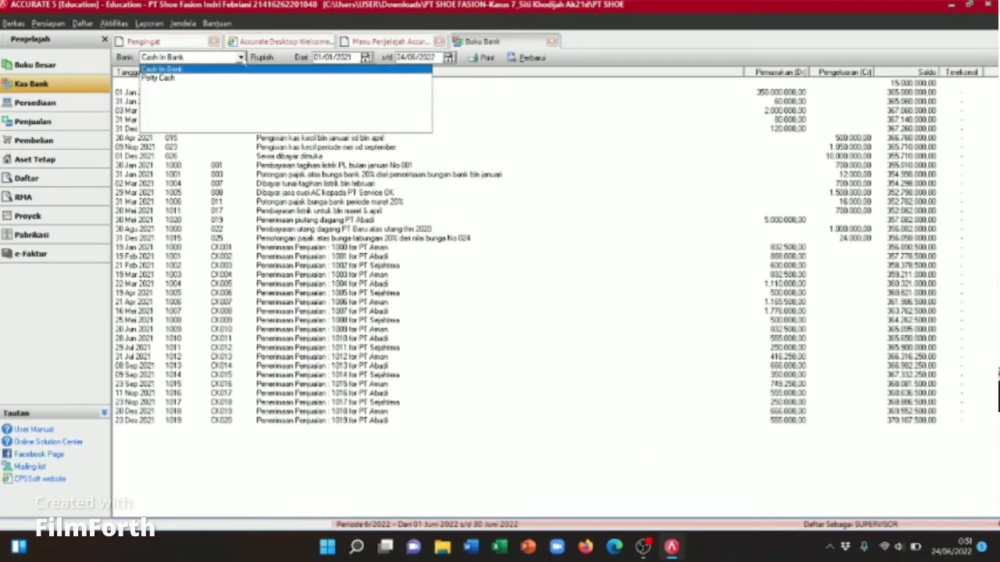
pyautogui.click(185, 81)
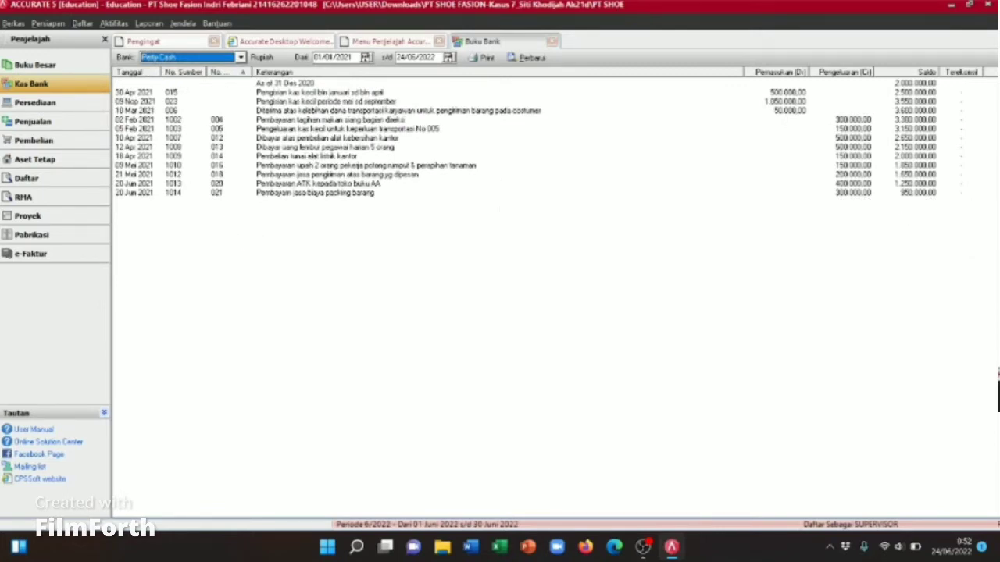
pyautogui.click(553, 41)
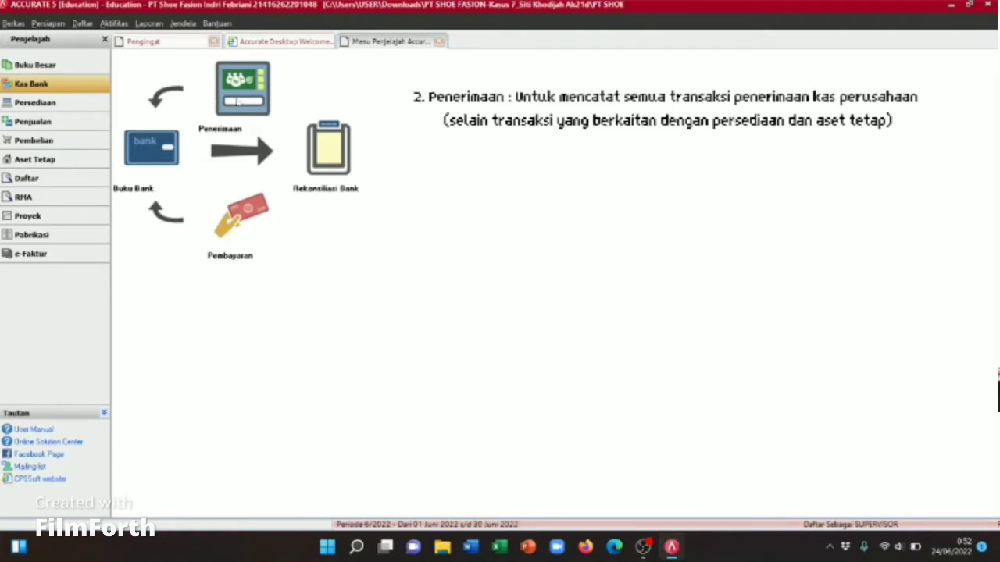
pyautogui.click(239, 112)
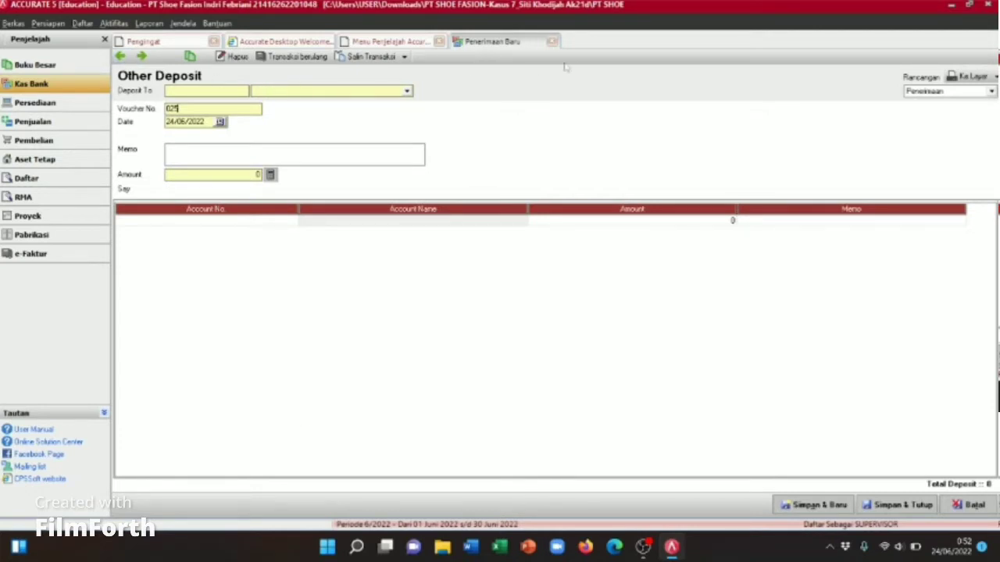
pyautogui.click(552, 42)
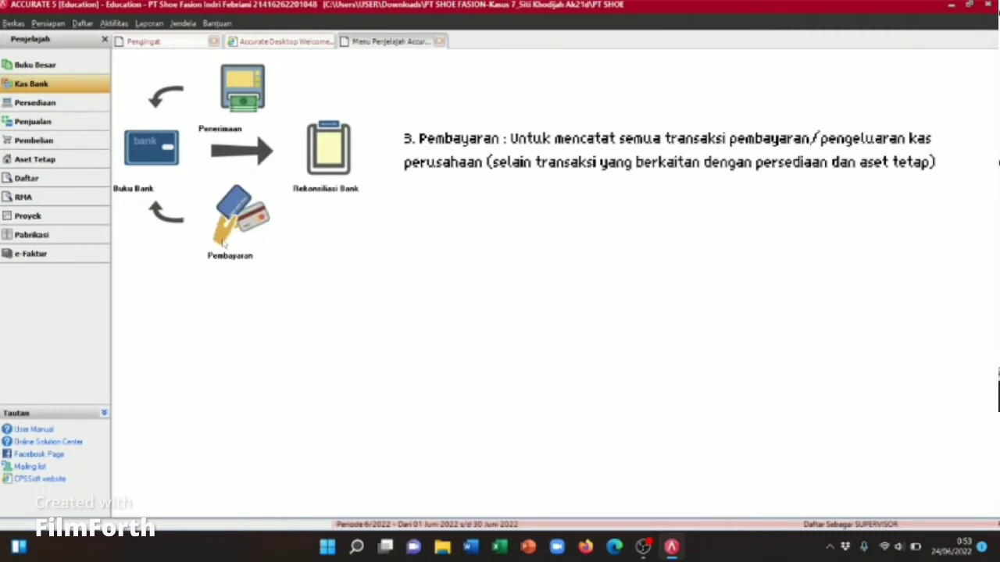
pyautogui.click(223, 243)
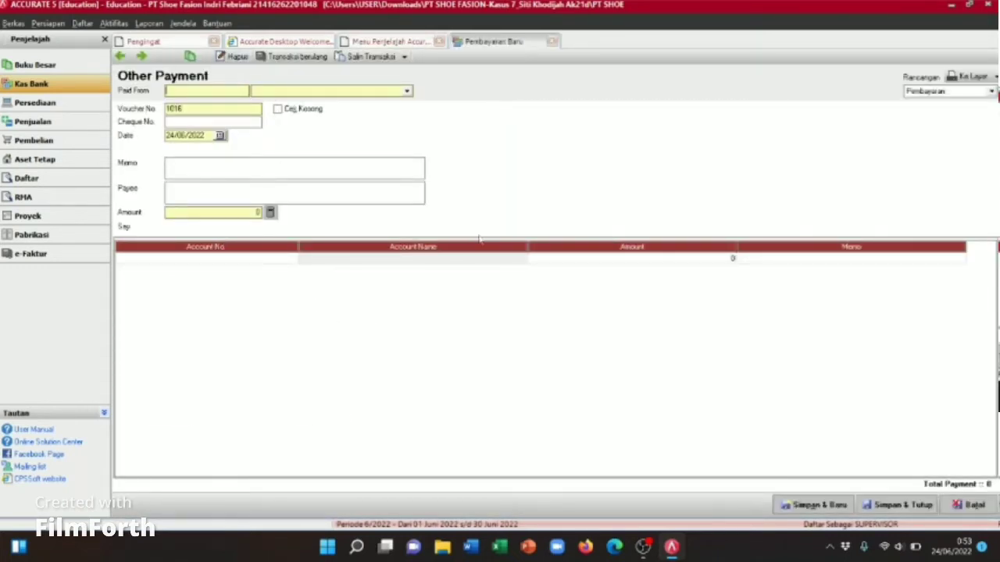
pyautogui.click(552, 42)
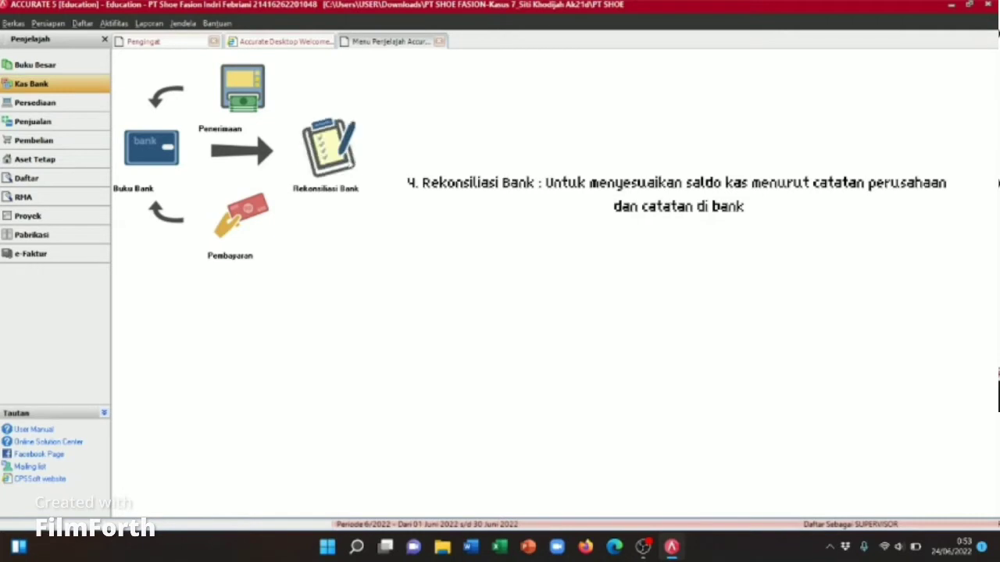
# Step: Start a reconciliation of account 1101 Cash In Bank with a 380,000,000 statement balance
pyautogui.click(336, 157)
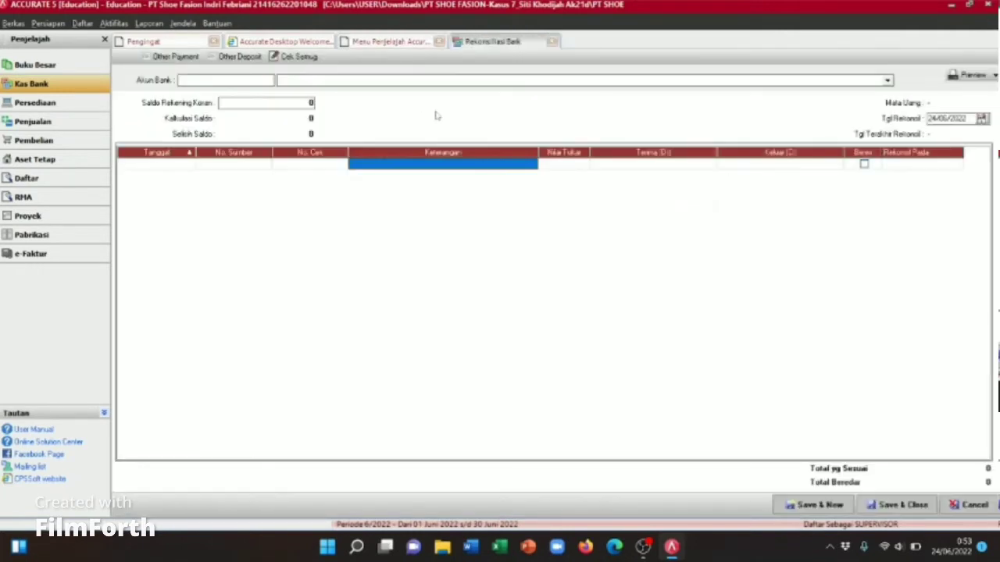
pyautogui.click(376, 81)
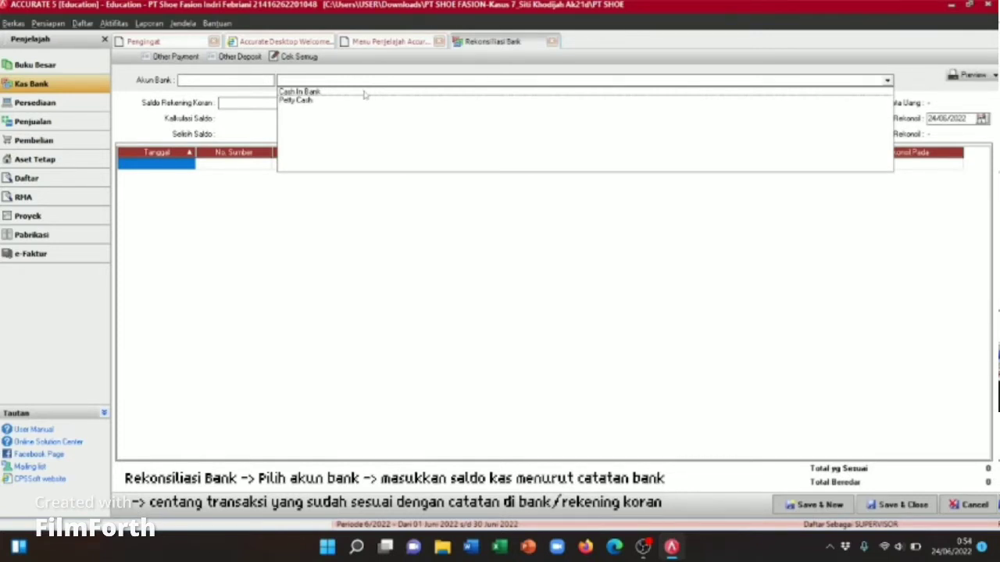
pyautogui.click(365, 93)
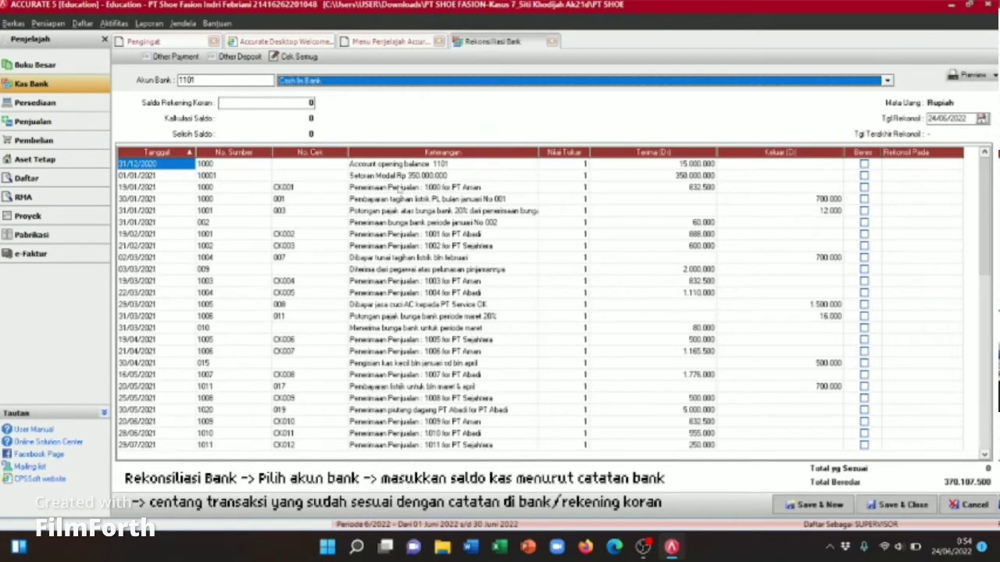
pyautogui.click(305, 102)
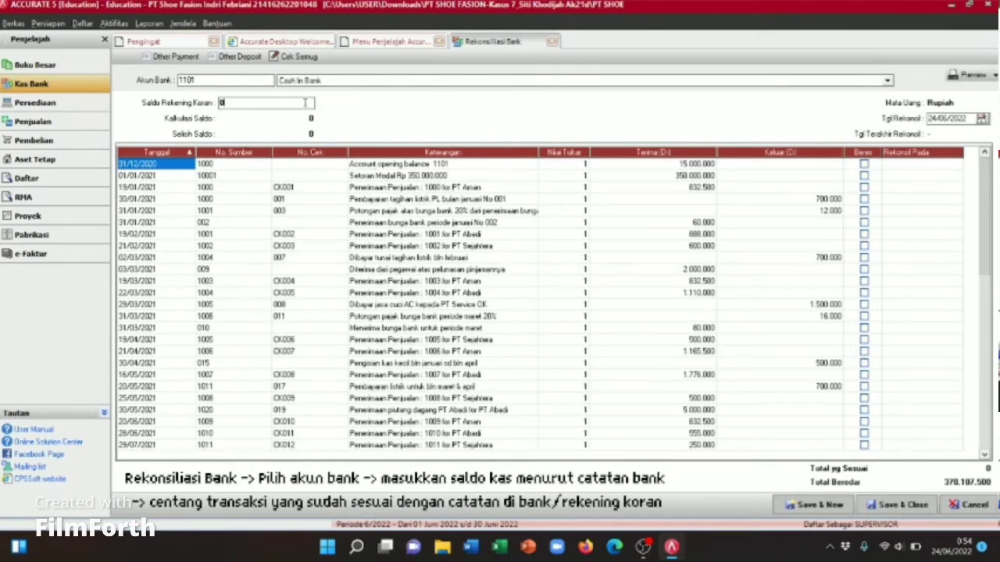
pyautogui.write('1')
pyautogui.write('300000')
pyautogui.write('0')
pyautogui.press('Tab')
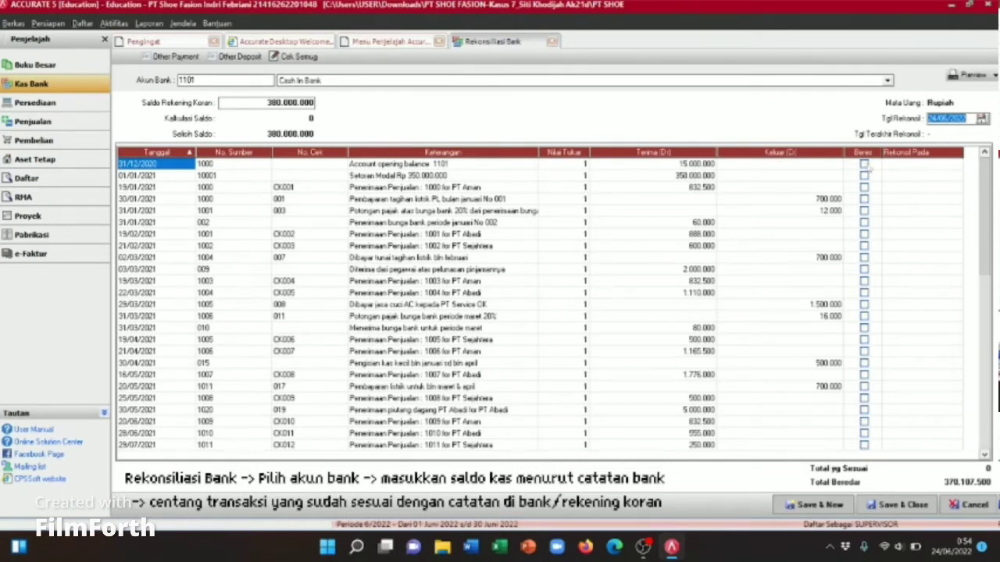
# Step: Mark all seven Cash In Bank transactions as Beres and save the reconciliation anyway
pyautogui.click(864, 165)
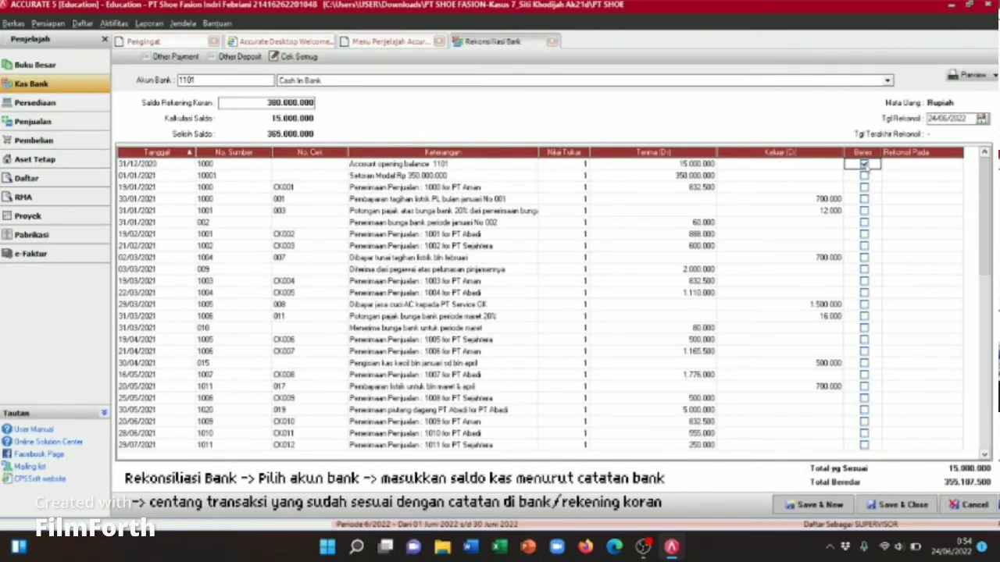
pyautogui.click(864, 176)
pyautogui.click(864, 187)
pyautogui.click(864, 200)
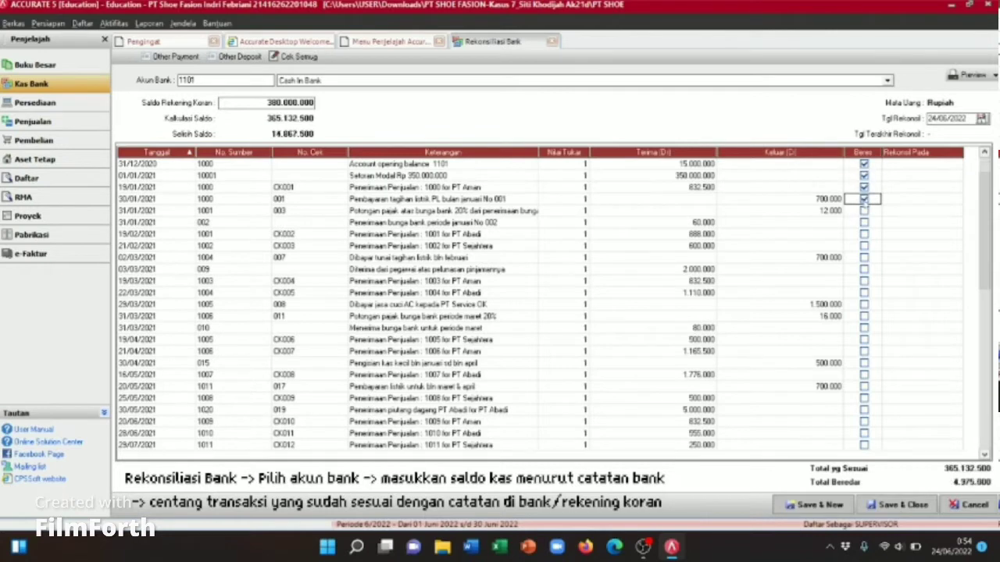
pyautogui.click(864, 210)
pyautogui.click(864, 223)
pyautogui.click(864, 234)
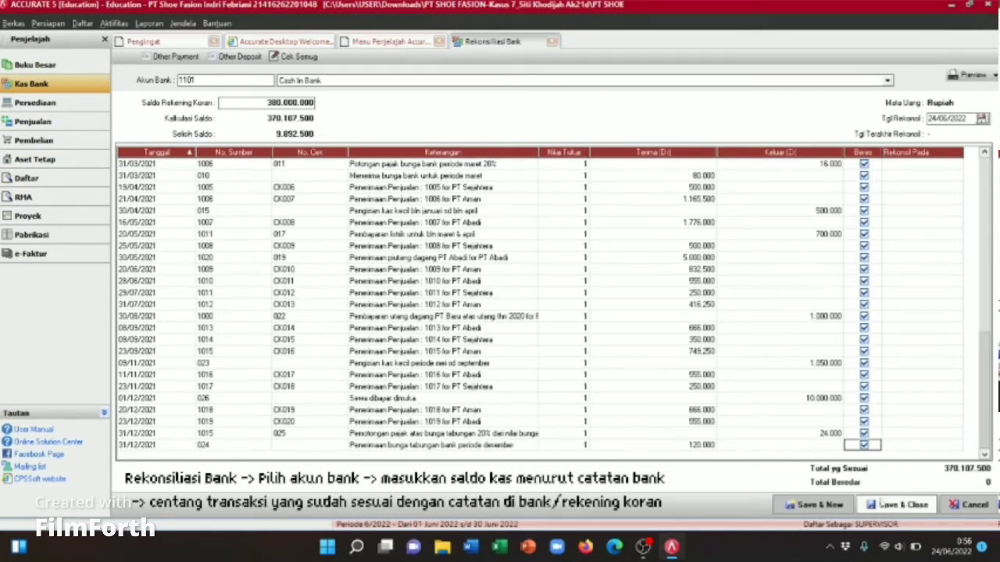
pyautogui.click(883, 505)
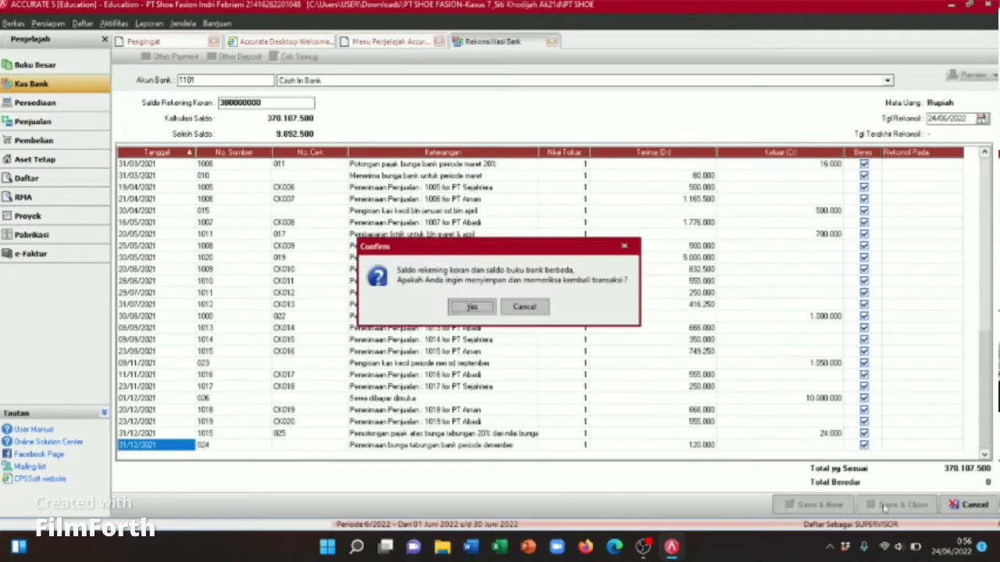
pyautogui.click(472, 307)
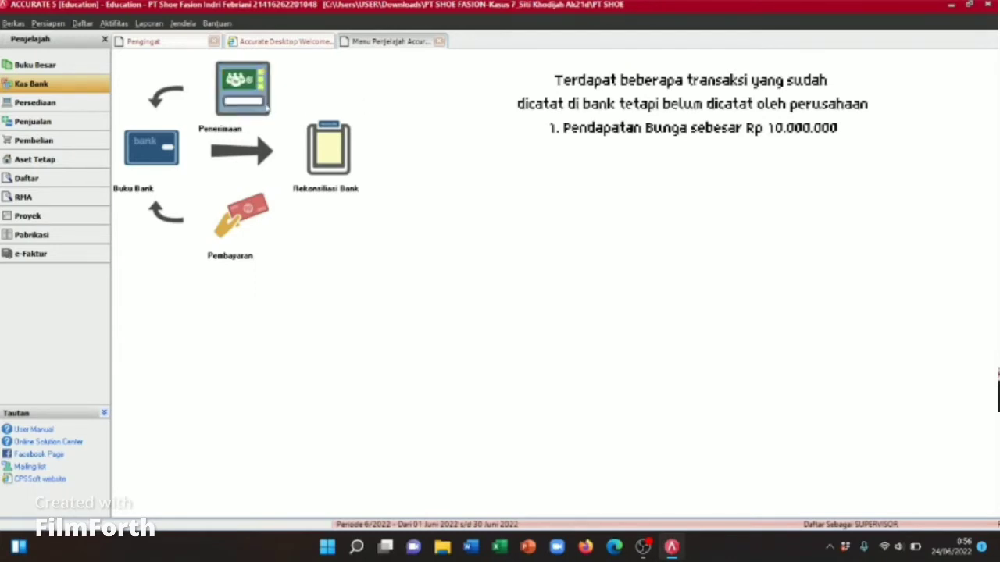
# Step: Start a deposit into 1101 Cash In Bank with memo 'penerimaan pendapatan bunga'
pyautogui.click(248, 100)
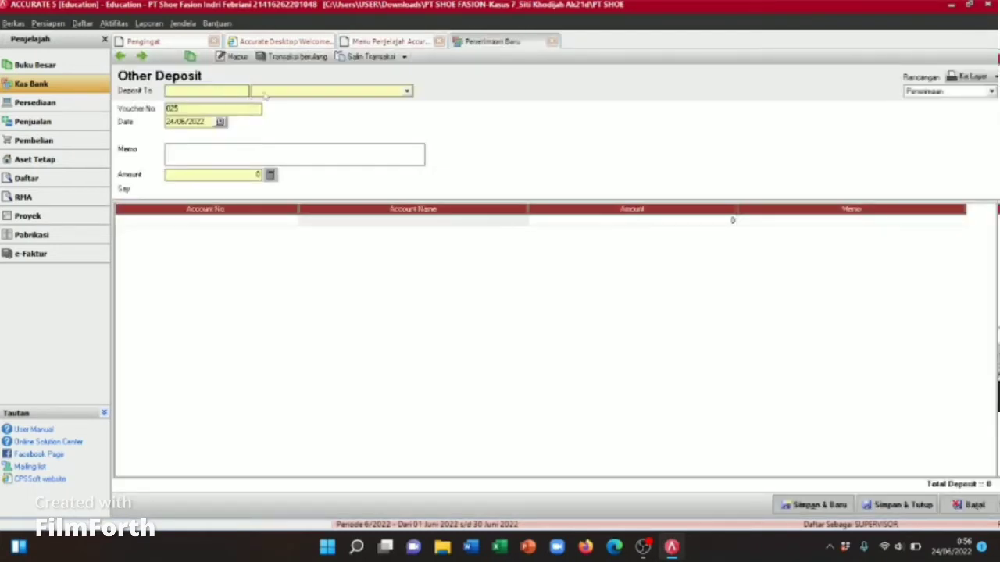
pyautogui.click(406, 91)
pyautogui.click(358, 112)
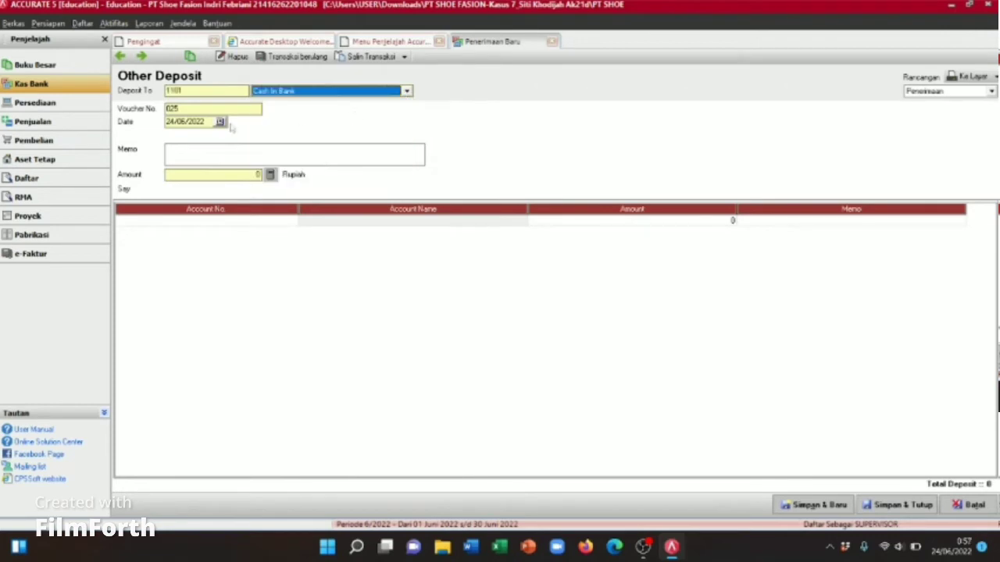
pyautogui.click(198, 152)
pyautogui.write('penerimaan pendapatan bunga')
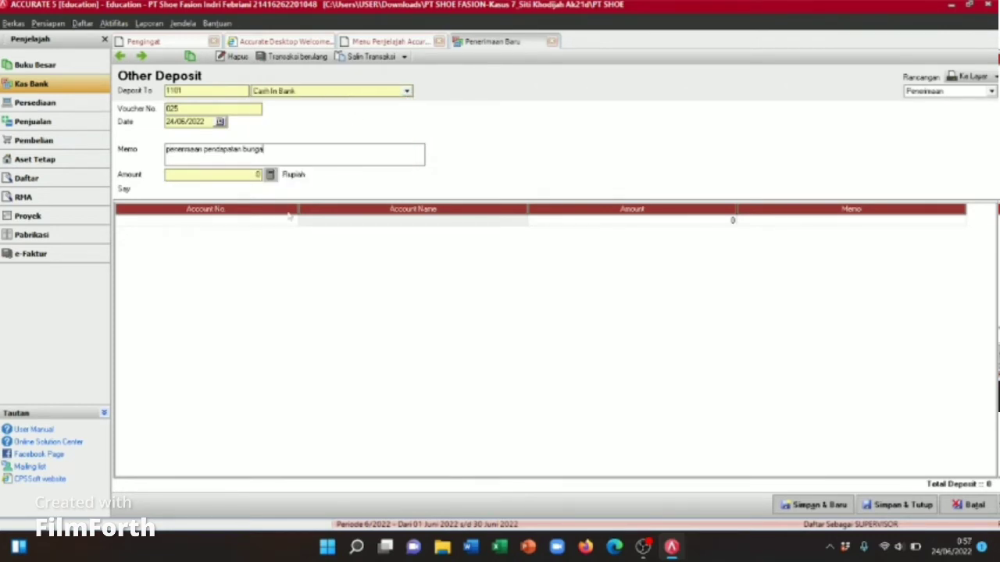
# Step: Add an 8102 Interest Income line of 10,000,000 and save the deposit
pyautogui.click(290, 224)
pyautogui.click(292, 222)
pyautogui.click(437, 191)
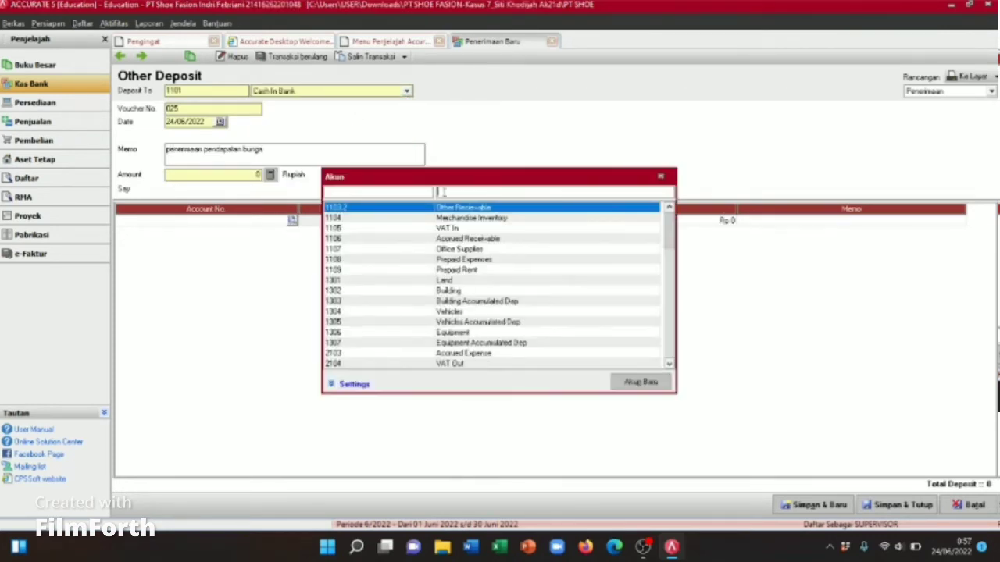
pyautogui.write('in')
pyautogui.doubleClick(469, 215)
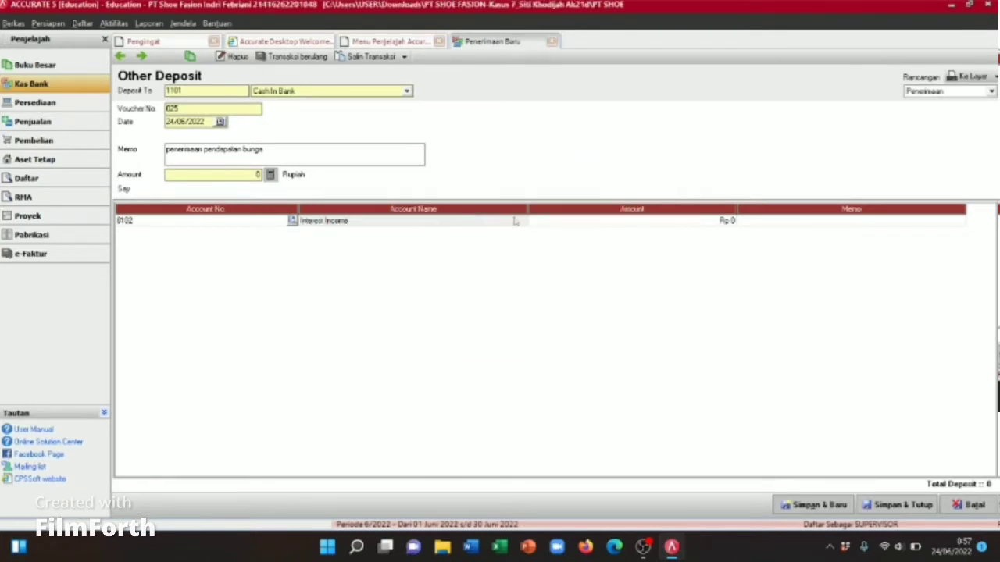
pyautogui.click(552, 224)
pyautogui.click(552, 225)
pyautogui.write('10000000')
pyautogui.click(763, 224)
pyautogui.write('penerimaan pendapatan bunga')
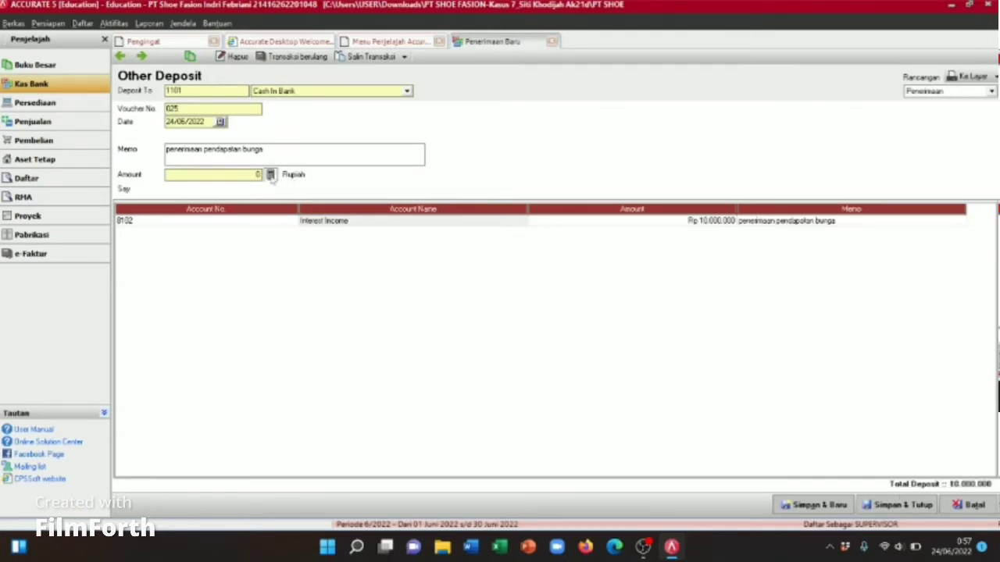
pyautogui.click(271, 175)
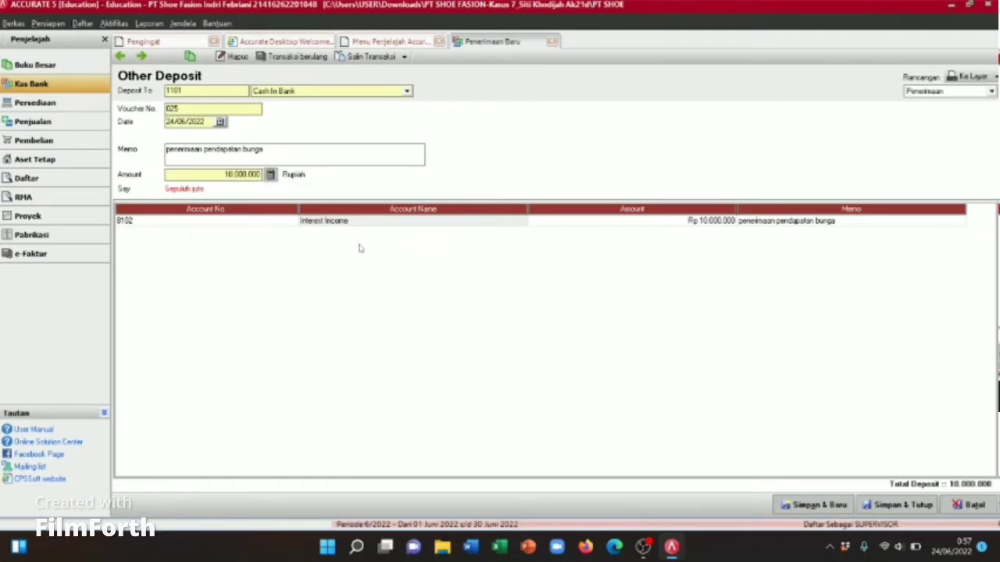
pyautogui.click(906, 507)
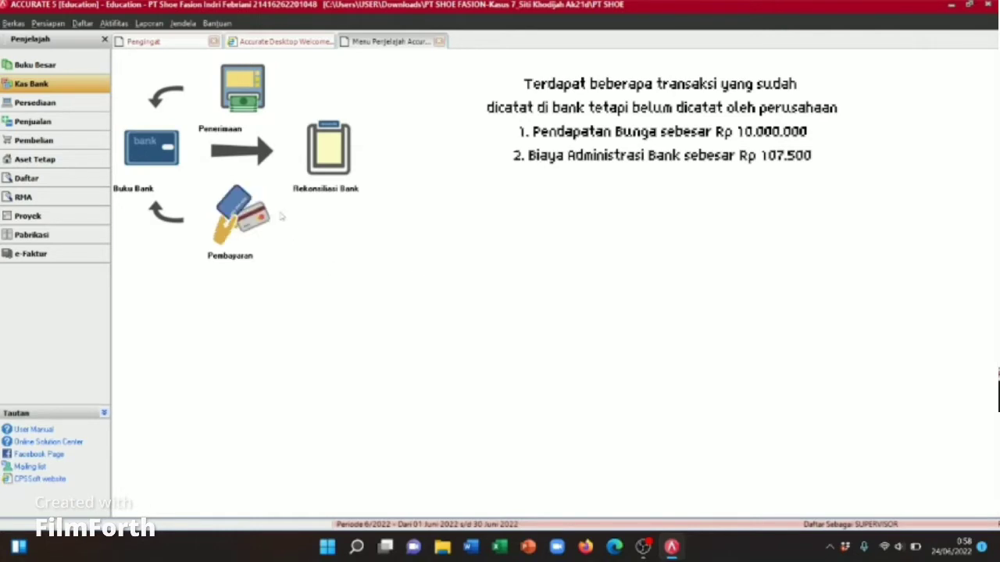
# Step: Start a payment from Cash In Bank, cheque 1000, memo 'pembayaran biaya administrasi bank'
pyautogui.click(232, 234)
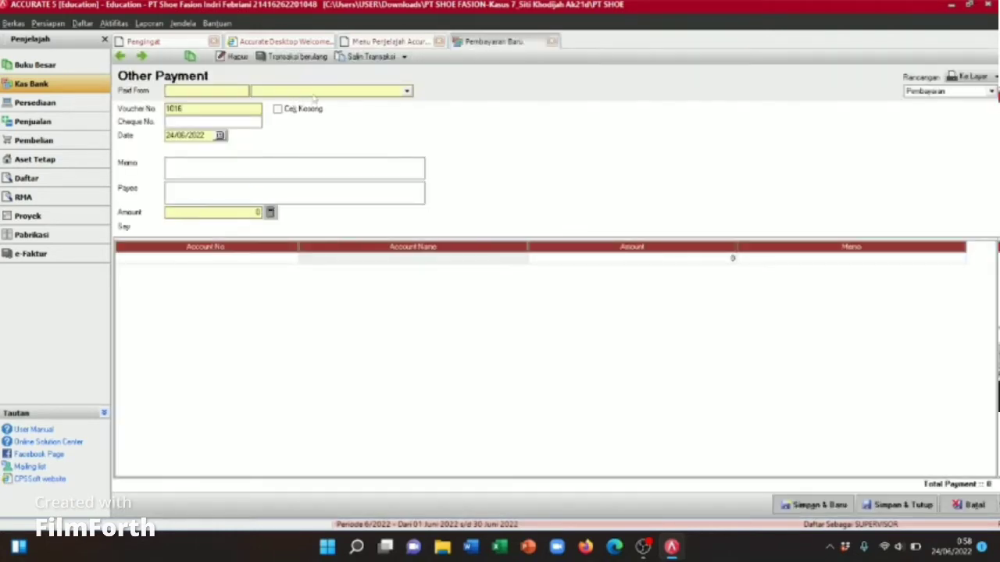
pyautogui.click(314, 95)
pyautogui.click(306, 113)
pyautogui.click(225, 123)
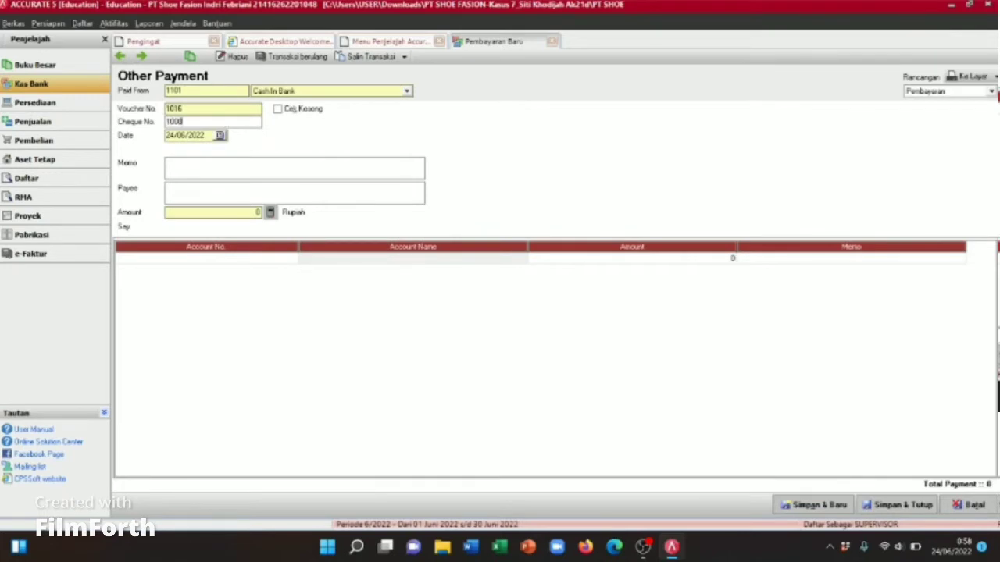
pyautogui.click(240, 174)
pyautogui.write('pembayaran biaya administrasi bank')
# Step: Charge 107,500 to 9101 Others Expense and save the bank fee payment
pyautogui.click(288, 259)
pyautogui.click(292, 258)
pyautogui.write('9')
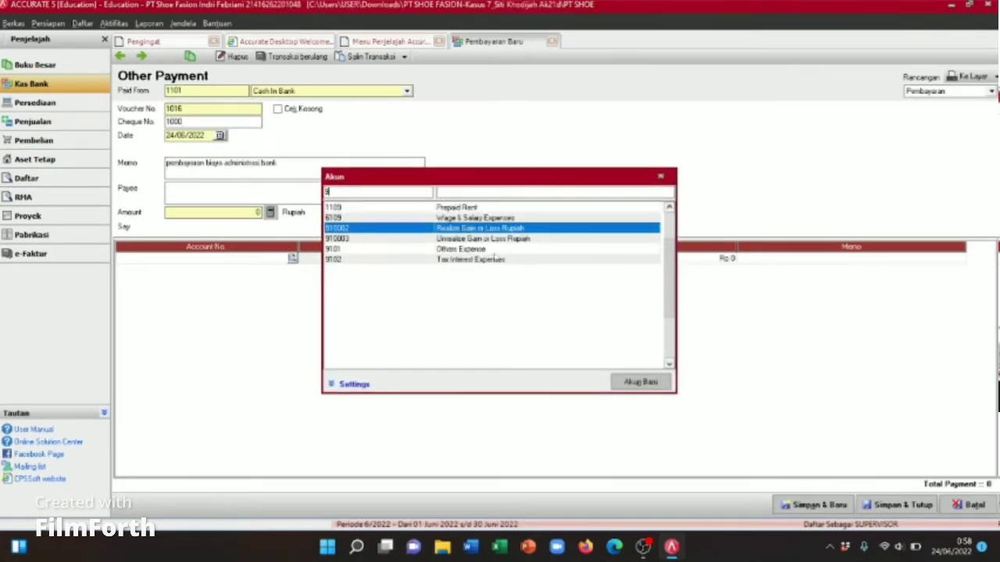
pyautogui.doubleClick(459, 249)
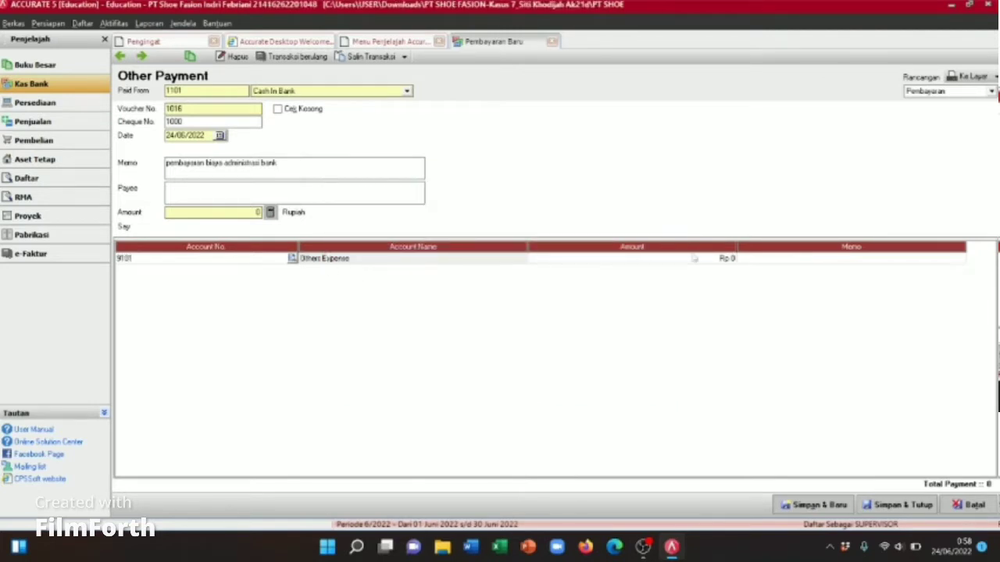
pyautogui.click(711, 261)
pyautogui.click(711, 263)
pyautogui.press('BackSpace')
pyautogui.press('BackSpace')
pyautogui.press('BackSpace')
pyautogui.click(757, 260)
pyautogui.write('pembayaran biaya administrasi bank')
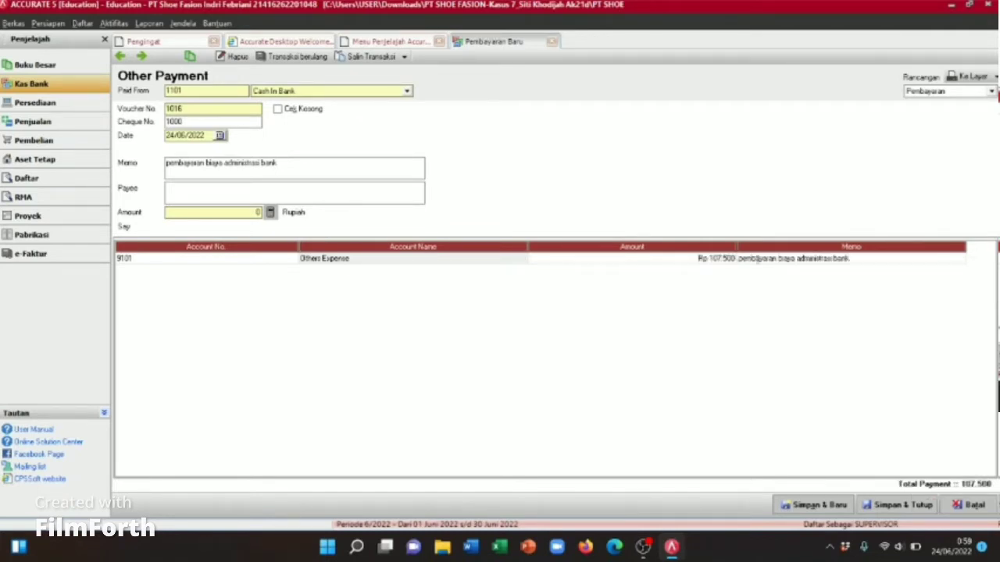
pyautogui.press('Return')
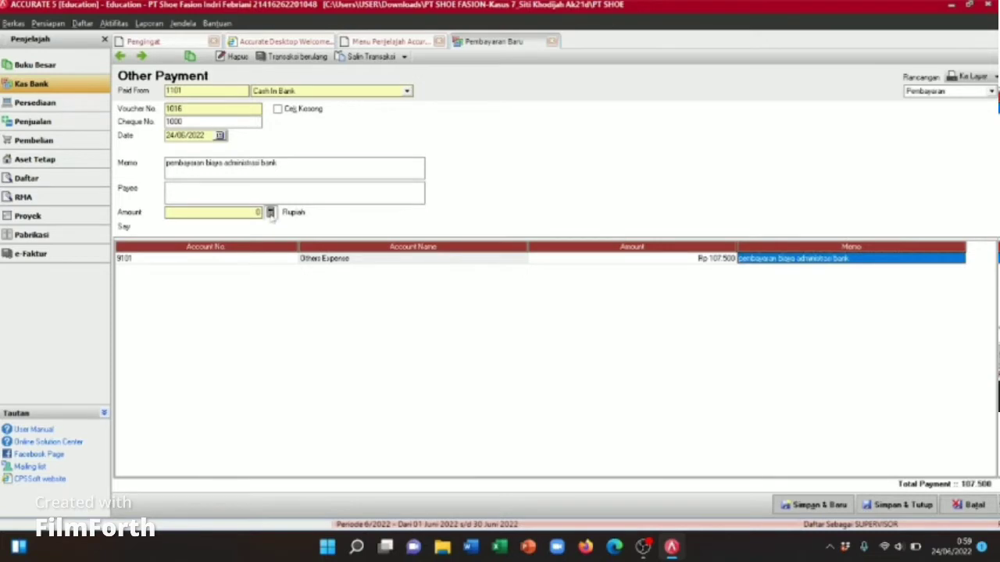
pyautogui.click(906, 508)
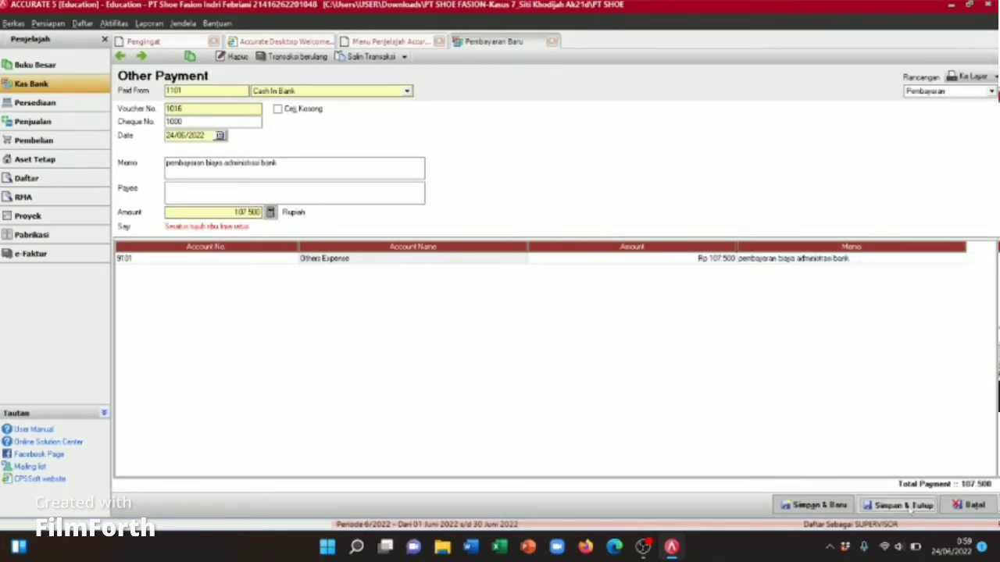
pyautogui.click(328, 148)
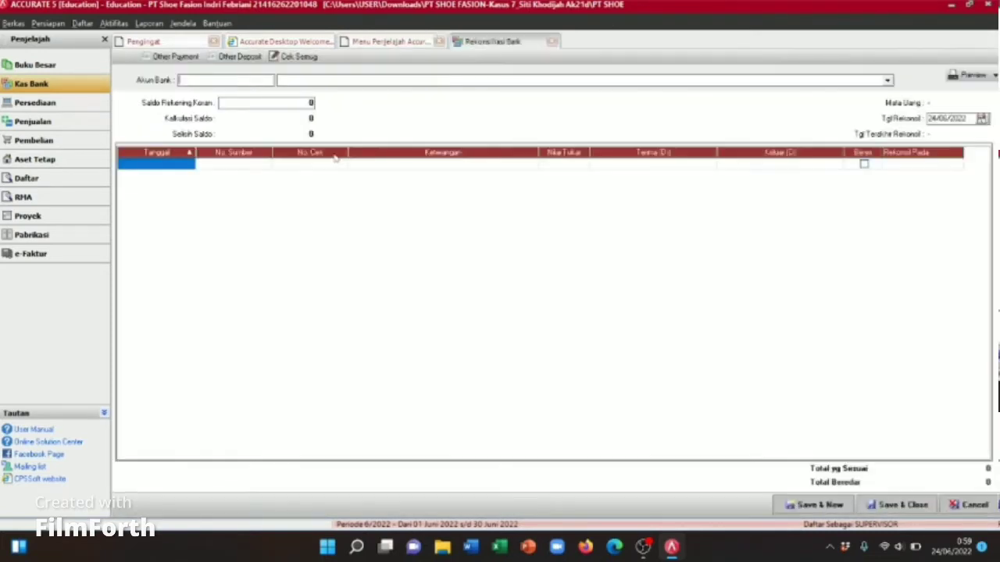
# Step: Mark the 24/06/2022 Cash In Bank bank fee (107.500) and interest income rows cleared, then save
pyautogui.click(340, 82)
pyautogui.click(331, 93)
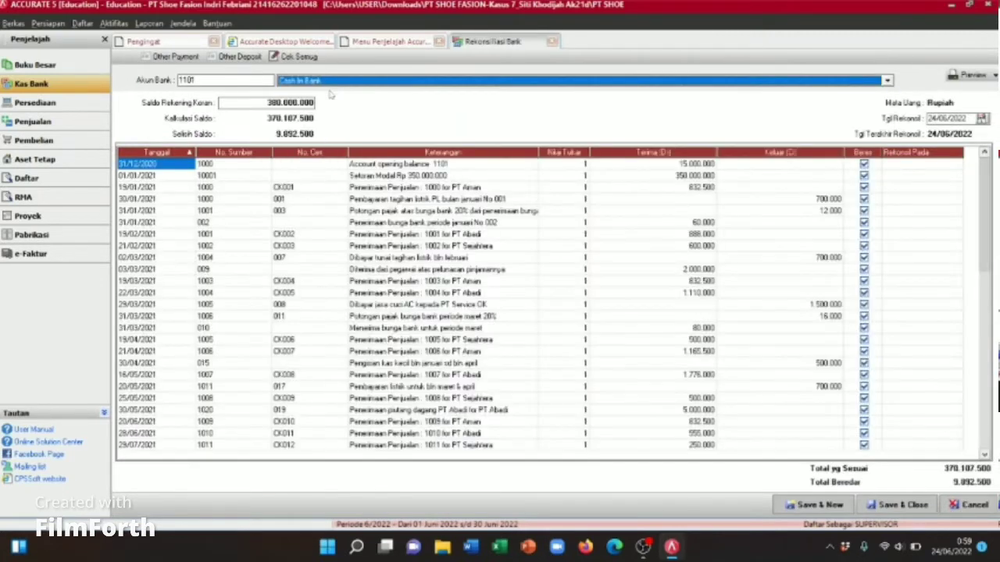
pyautogui.moveTo(987, 196); pyautogui.dragTo(989, 372)
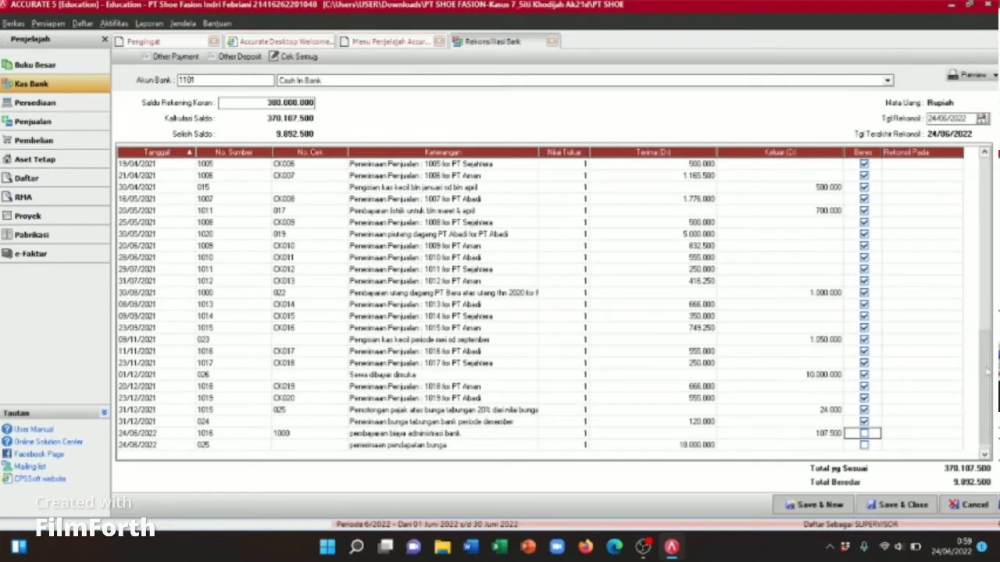
pyautogui.press('Down')
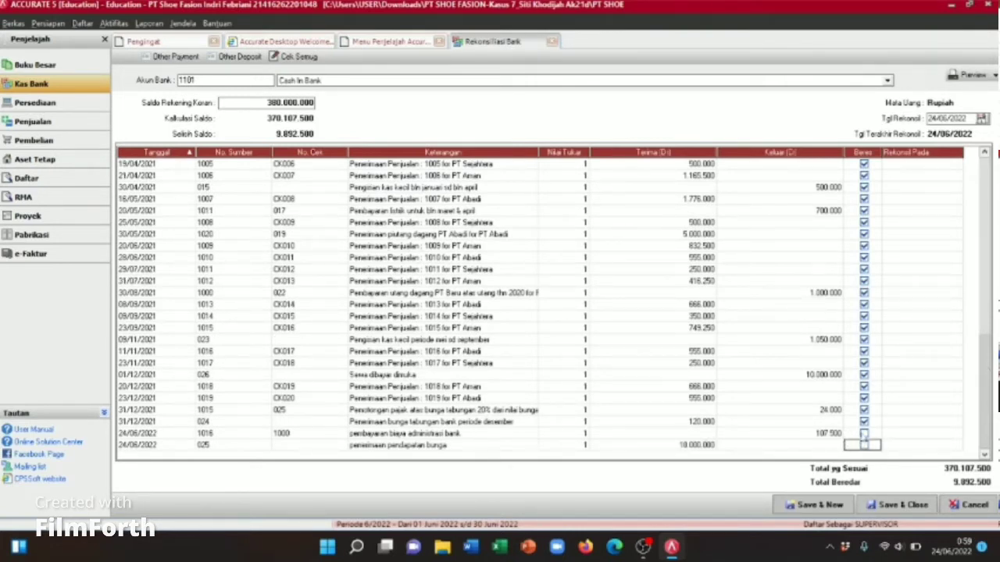
pyautogui.click(864, 435)
pyautogui.click(864, 445)
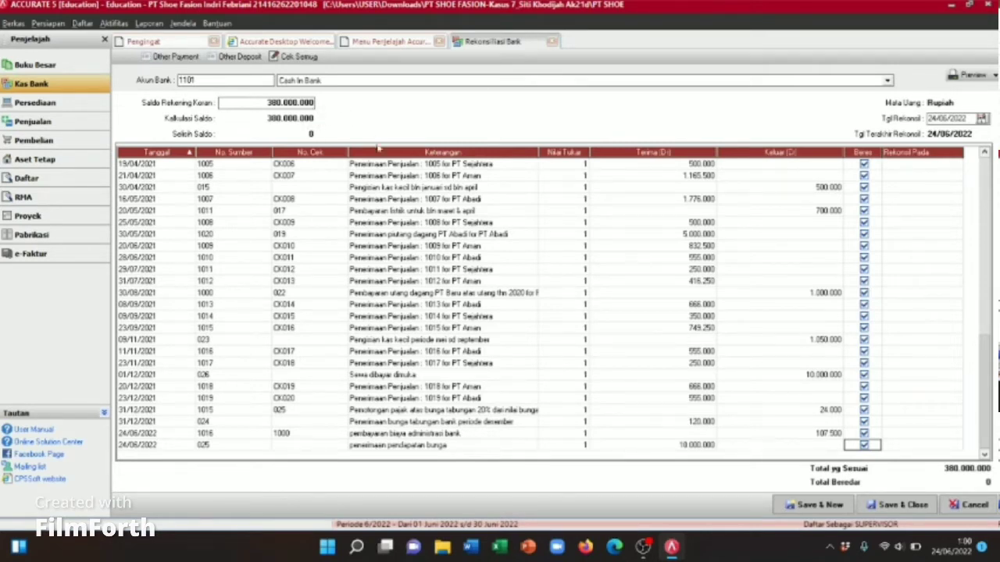
pyautogui.click(898, 504)
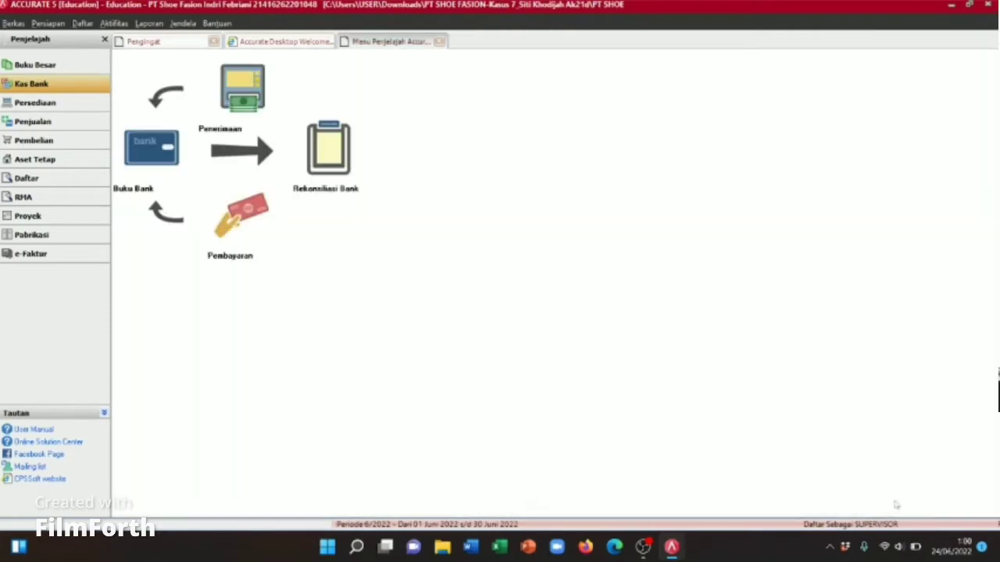
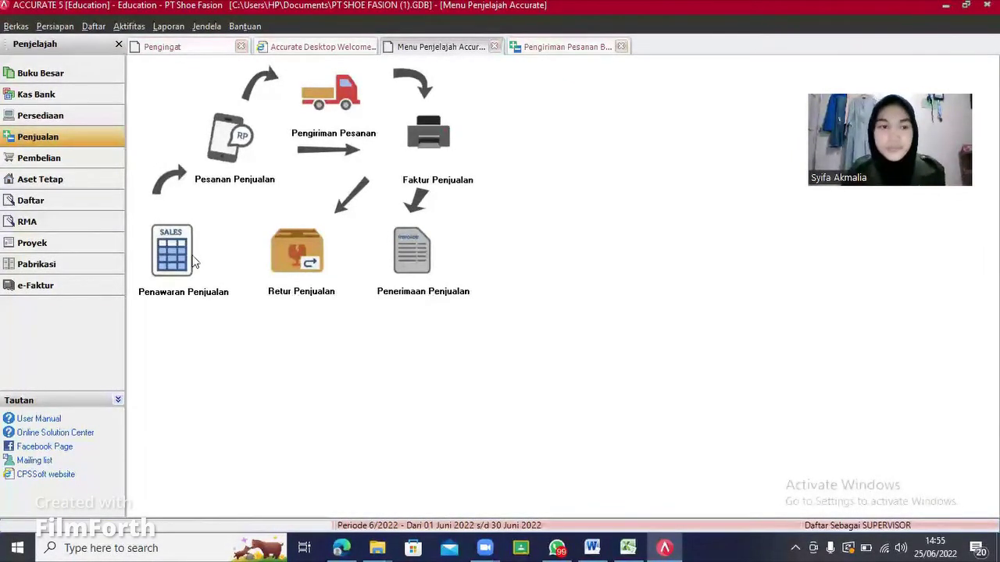
# Step: Start a sales quotation for PT Aman, numbered 24 and dated 20/06/2022
pyautogui.click(172, 258)
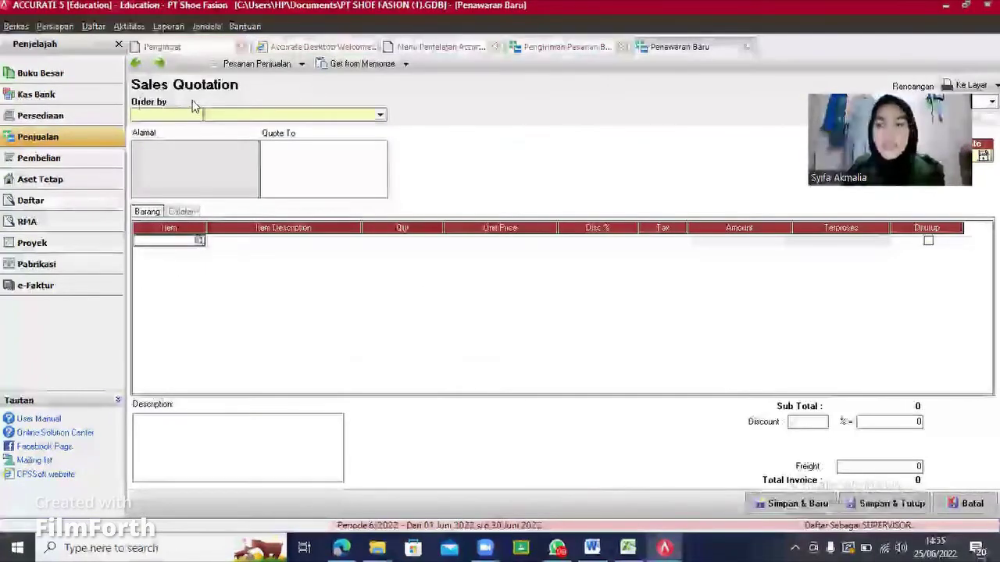
pyautogui.click(380, 115)
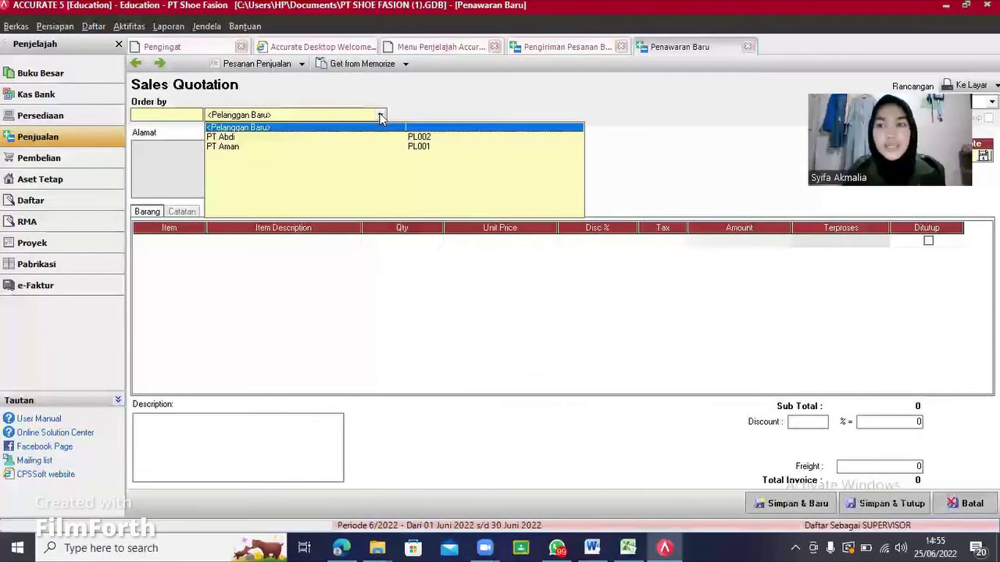
pyautogui.click(277, 146)
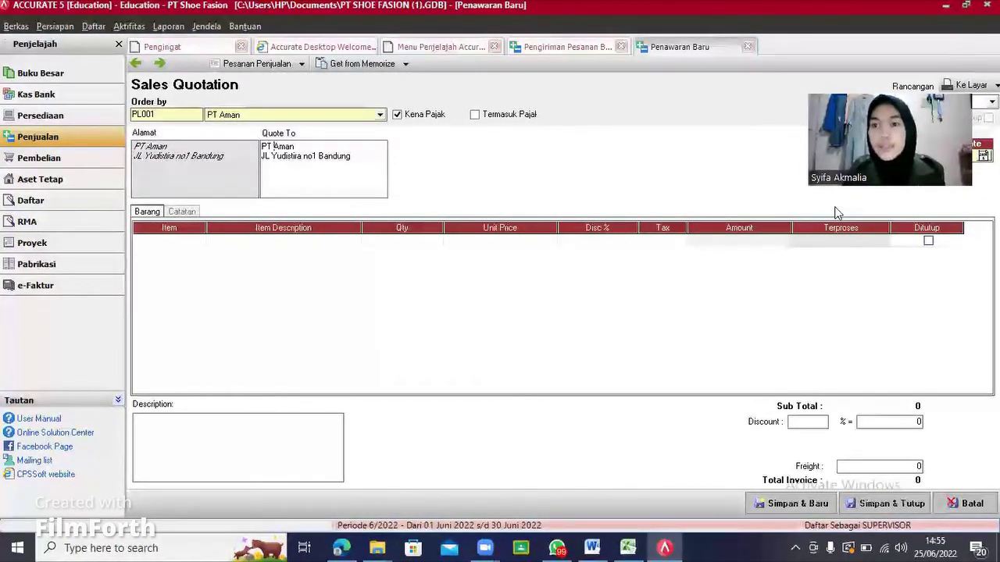
pyautogui.moveTo(896, 153); pyautogui.dragTo(778, 82)
pyautogui.click(892, 154)
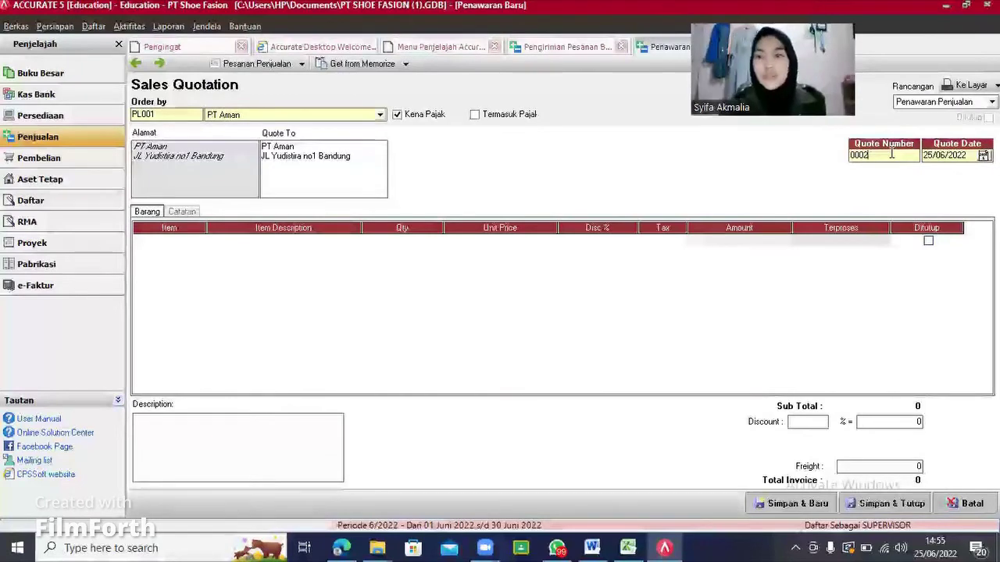
pyautogui.press('BackSpace')
pyautogui.press('BackSpace')
pyautogui.press('BackSpace')
pyautogui.press('BackSpace')
pyautogui.write('24')
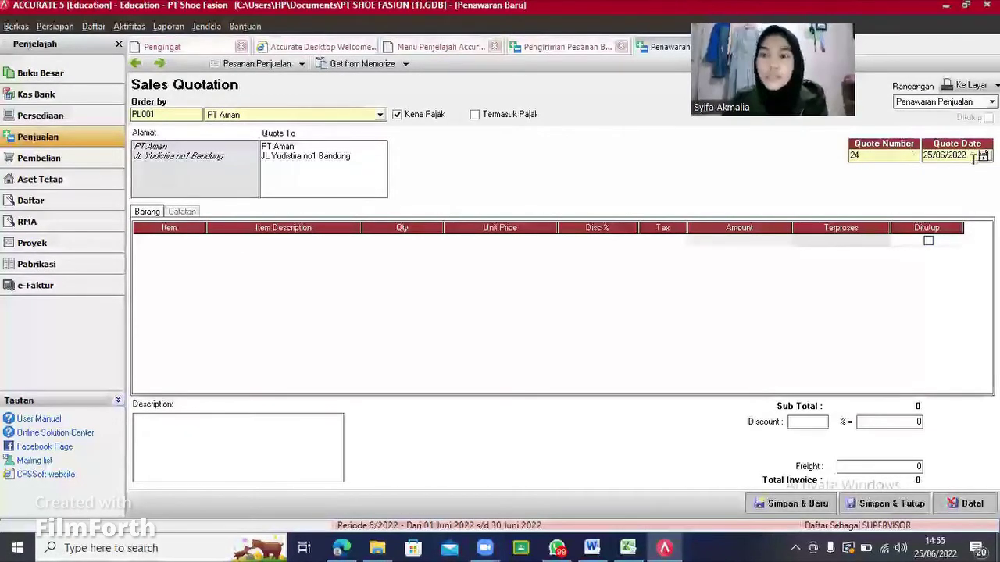
pyautogui.click(974, 159)
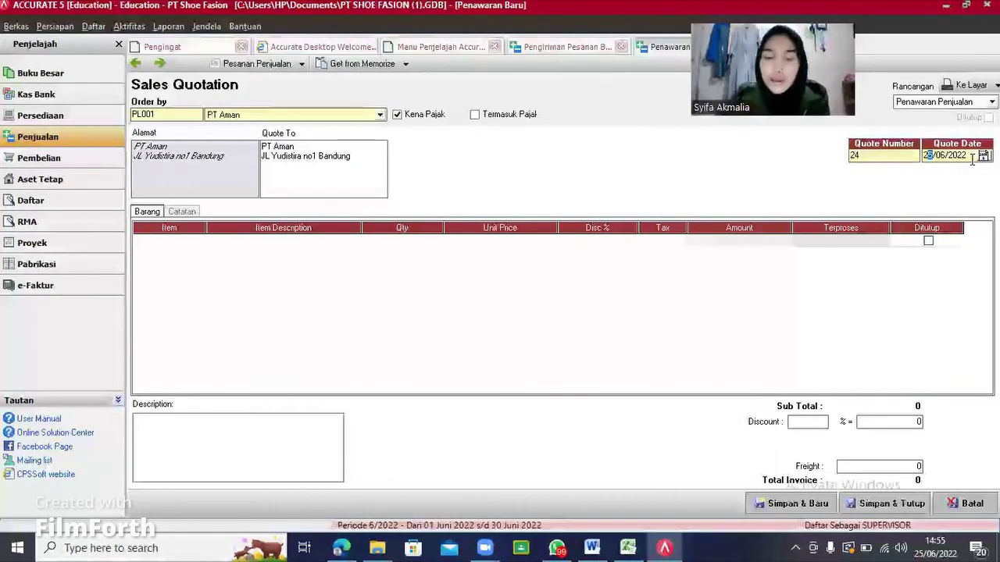
pyautogui.write('0')
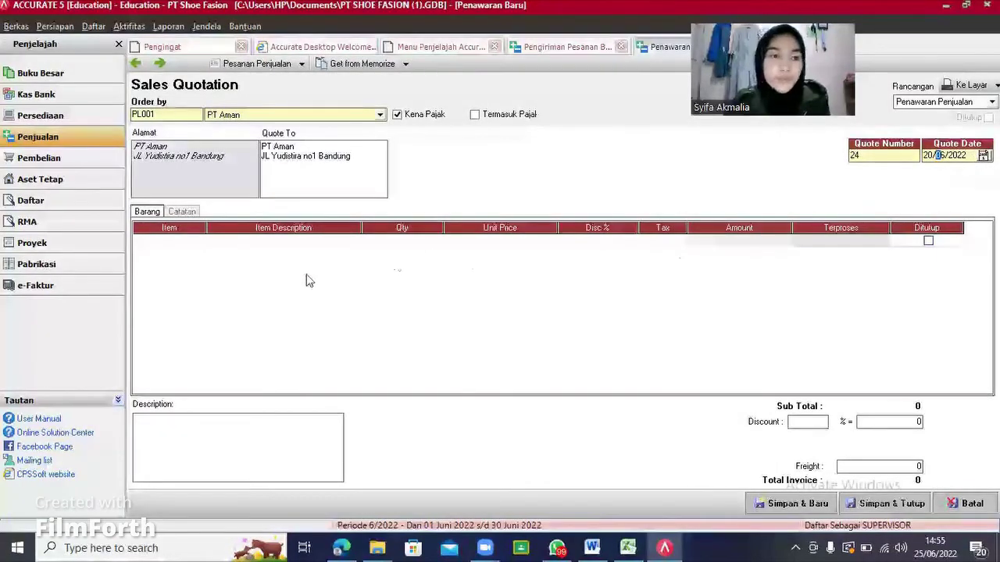
# Step: Add 15 of C01 Sepatu Pria, describe it as 'penawaran sepatu pria', and save
pyautogui.click(199, 244)
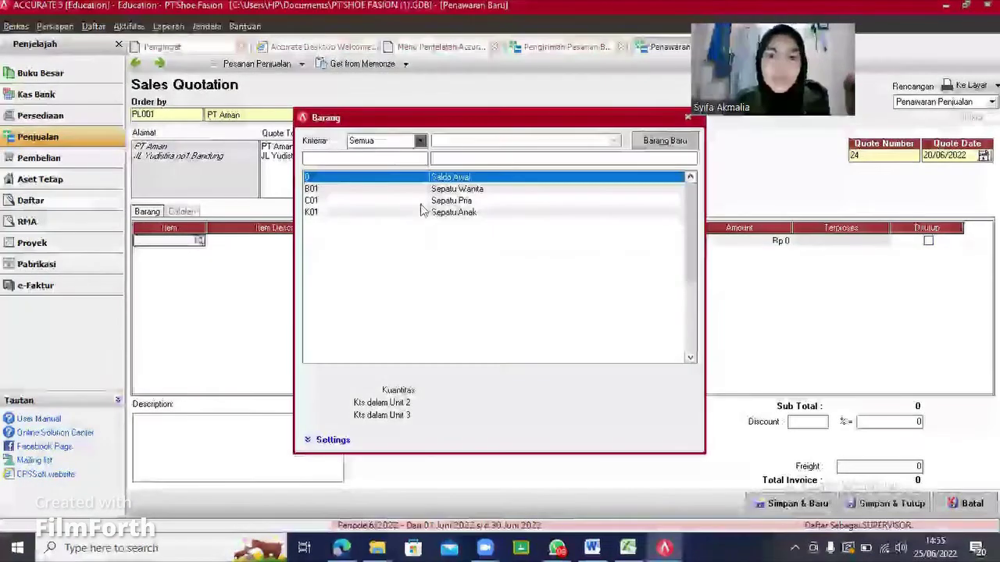
pyautogui.doubleClick(423, 203)
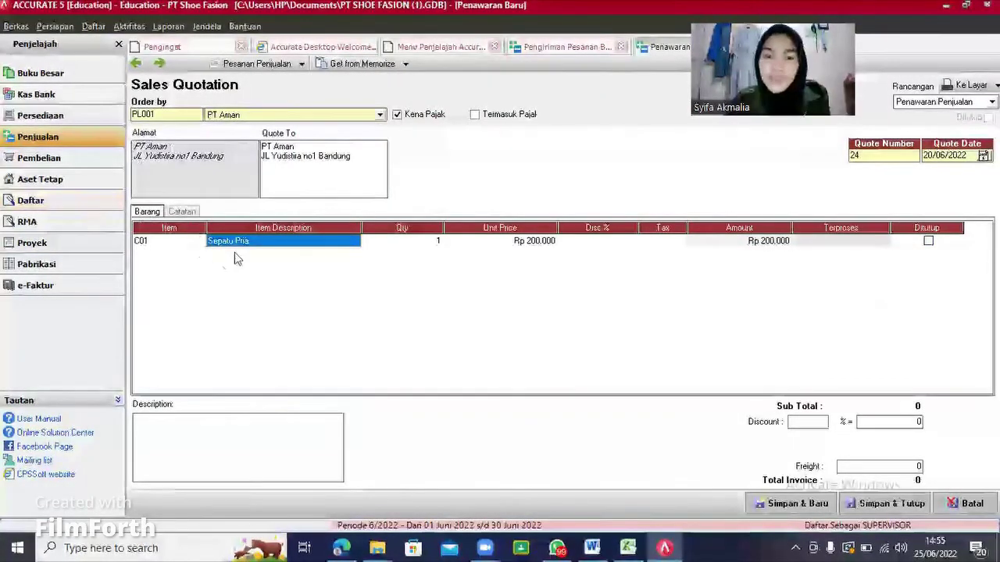
pyautogui.click(393, 242)
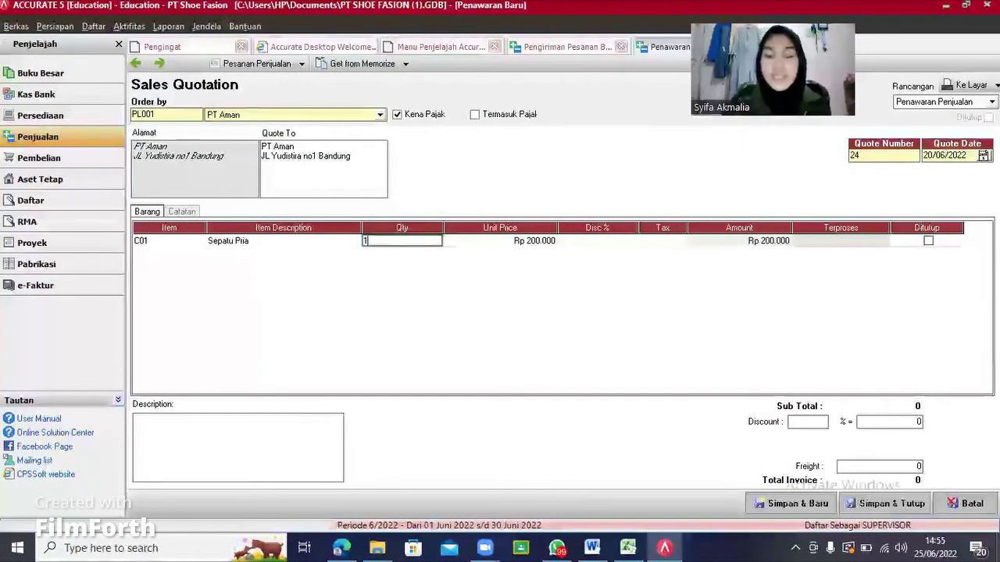
pyautogui.write('15')
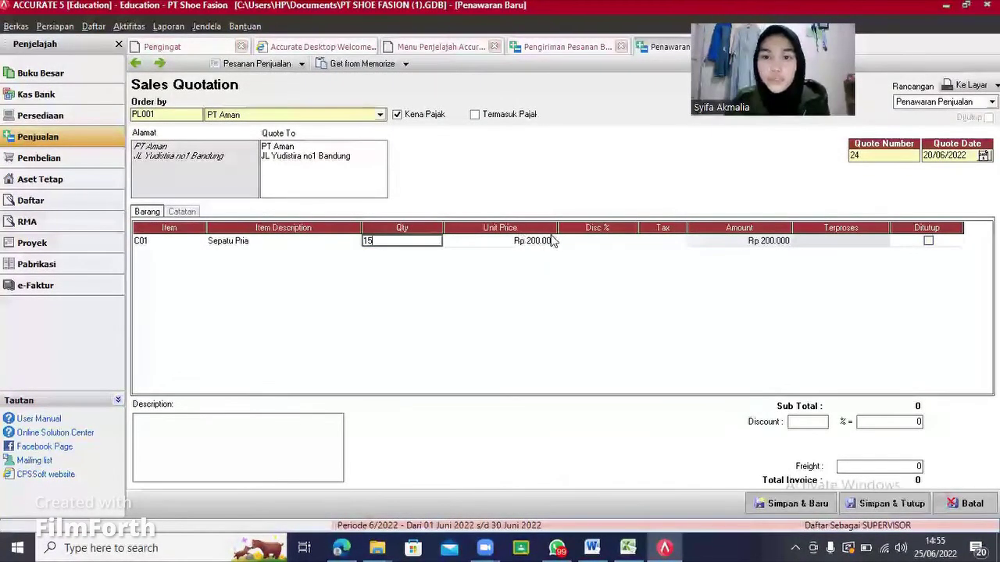
pyautogui.click(552, 240)
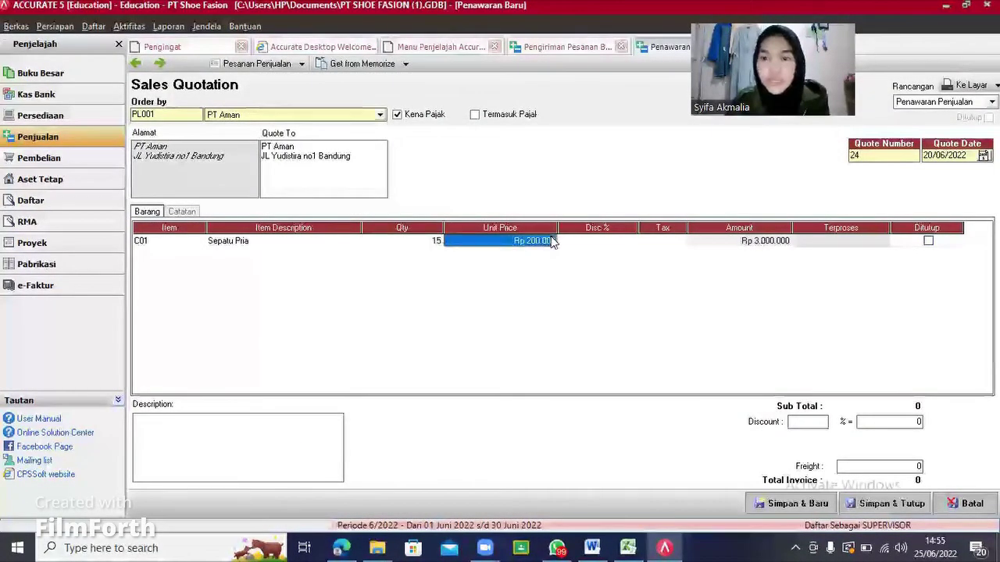
pyautogui.click(239, 423)
pyautogui.write('pe')
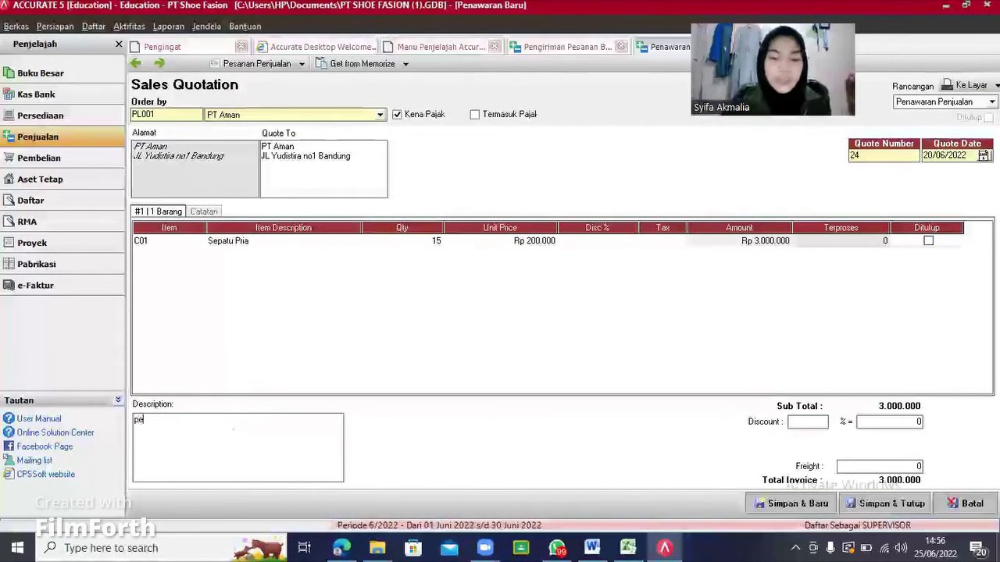
pyautogui.write('nawaran sepatu pria')
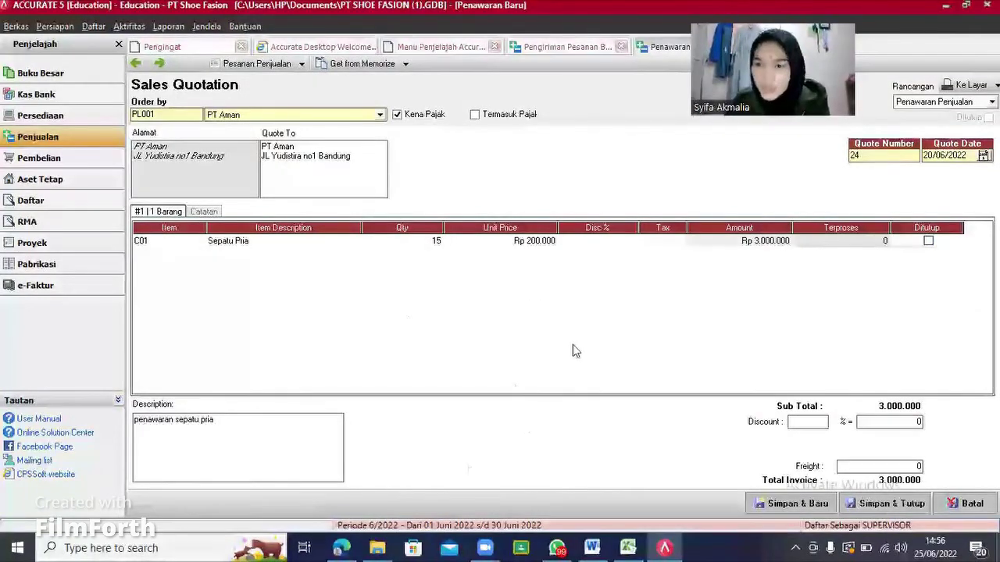
pyautogui.click(873, 504)
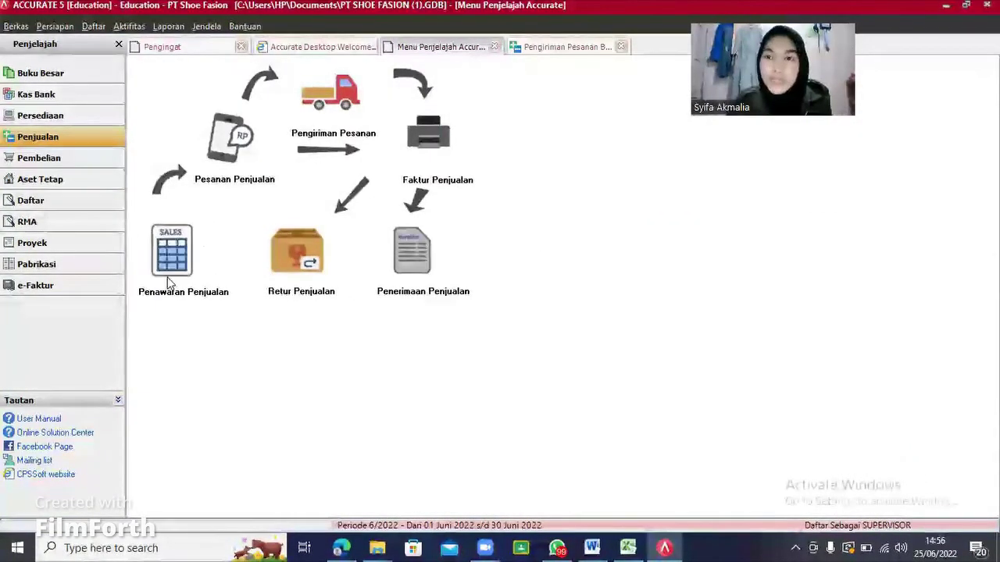
# Step: Start a sales order for PT Aman filled from quotation 24
pyautogui.click(234, 144)
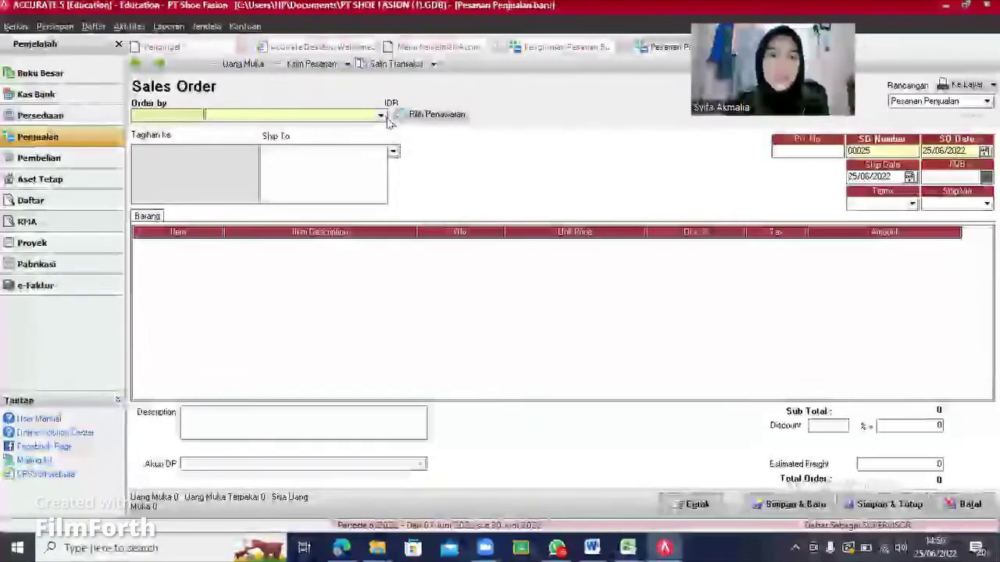
pyautogui.click(382, 116)
pyautogui.click(312, 148)
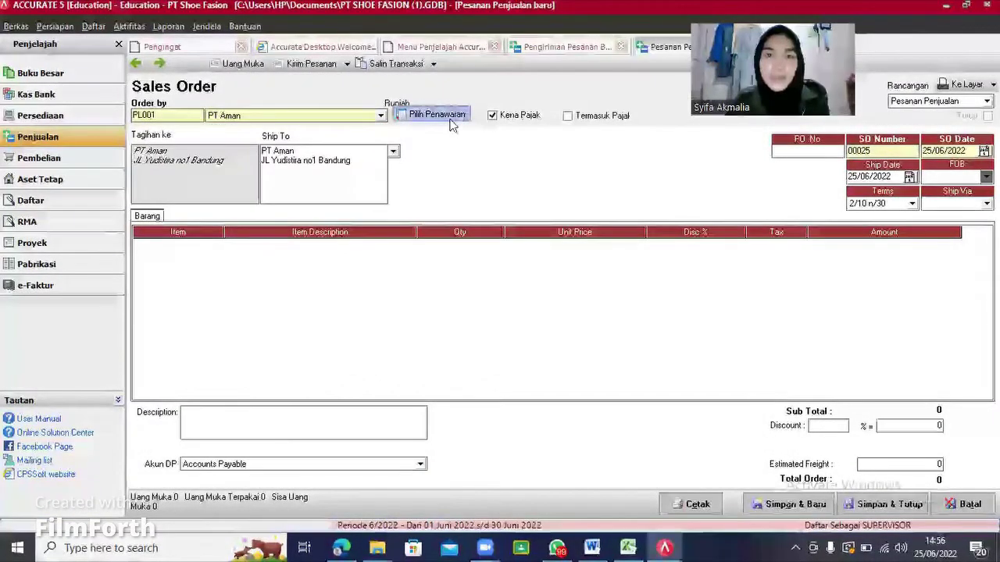
pyautogui.click(450, 123)
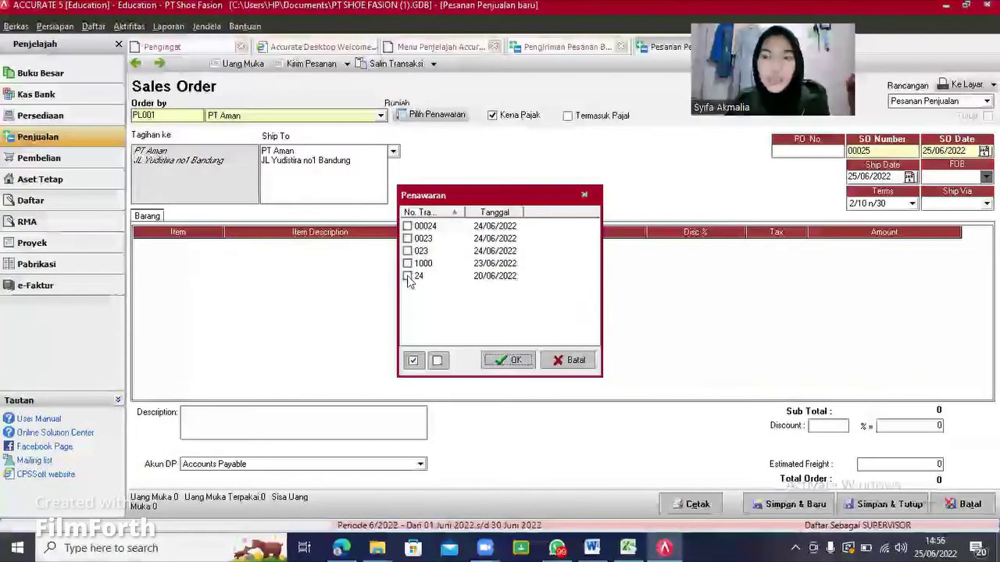
pyautogui.click(407, 277)
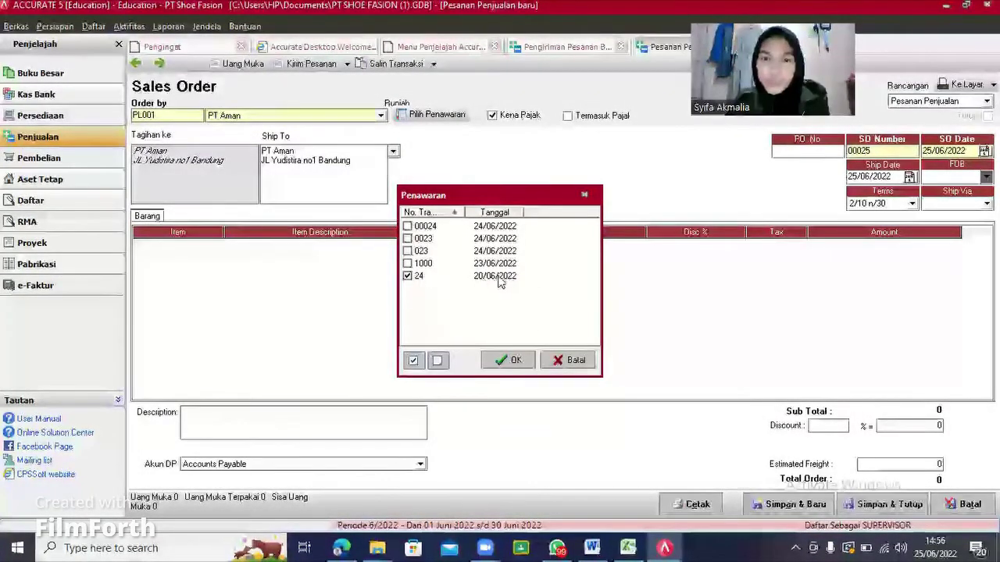
pyautogui.click(522, 361)
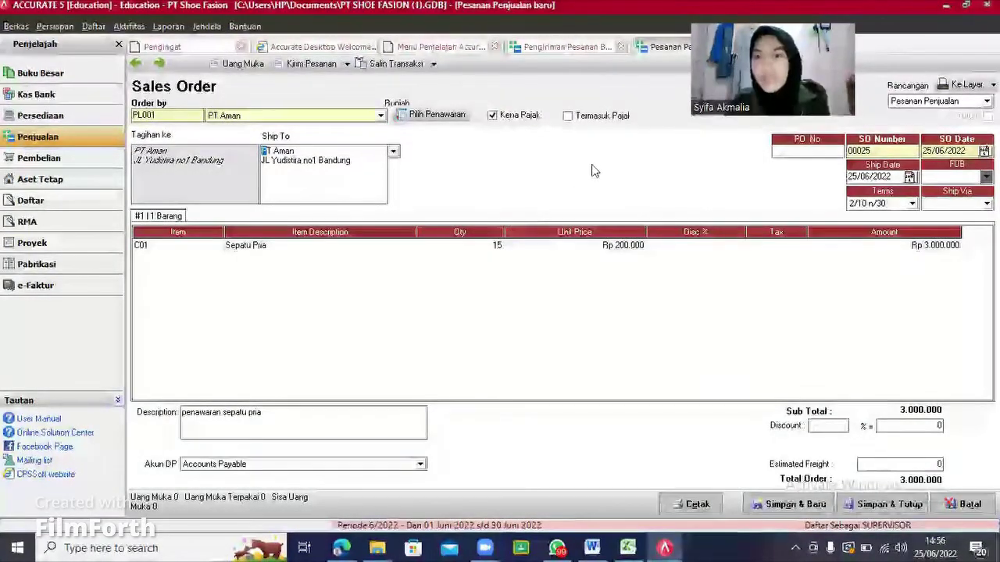
# Step: Set order number 24, ship date 24/06/2022, and quantity 10, then save the order
pyautogui.doubleClick(883, 150)
pyautogui.press('BackSpace')
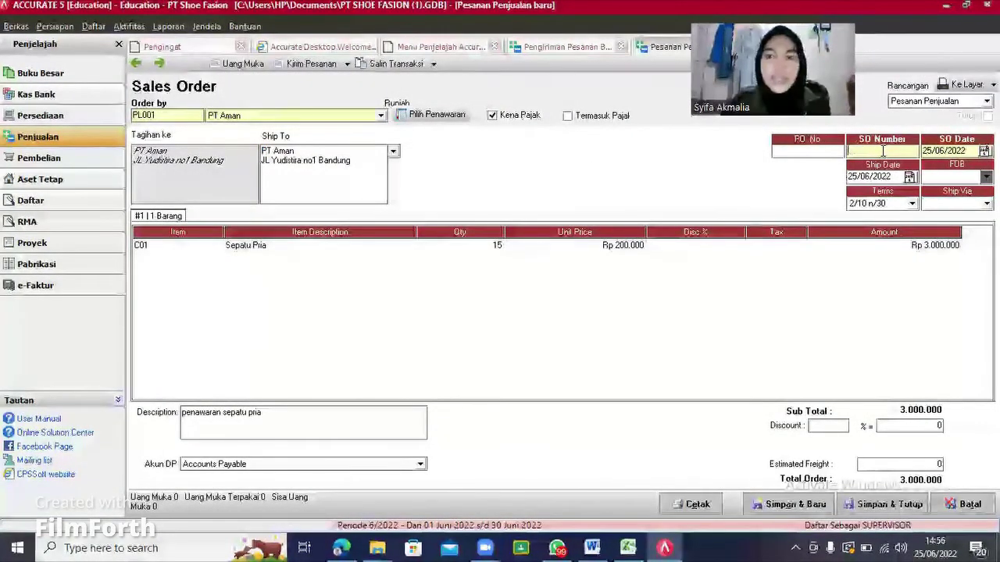
pyautogui.write('24')
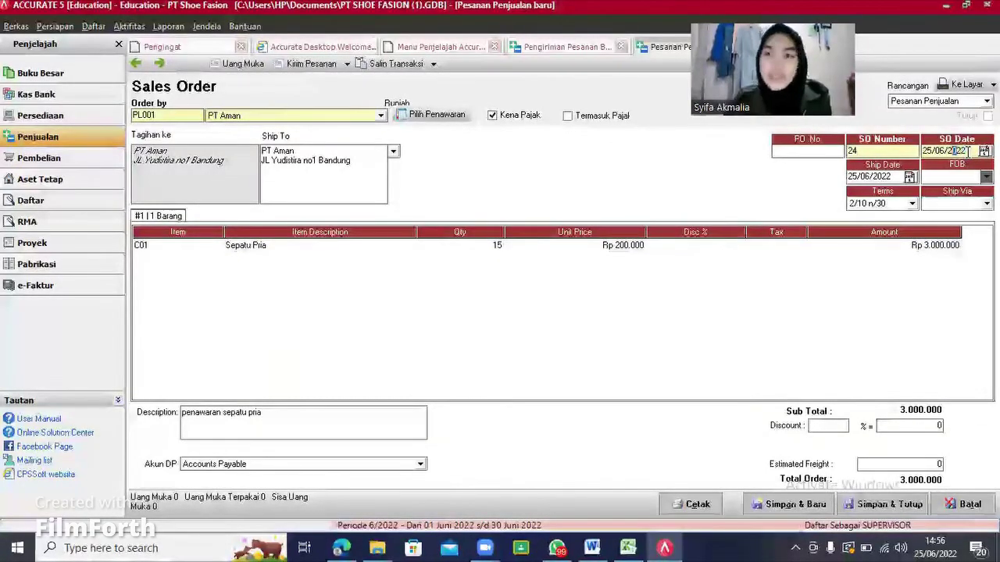
pyautogui.write('24')
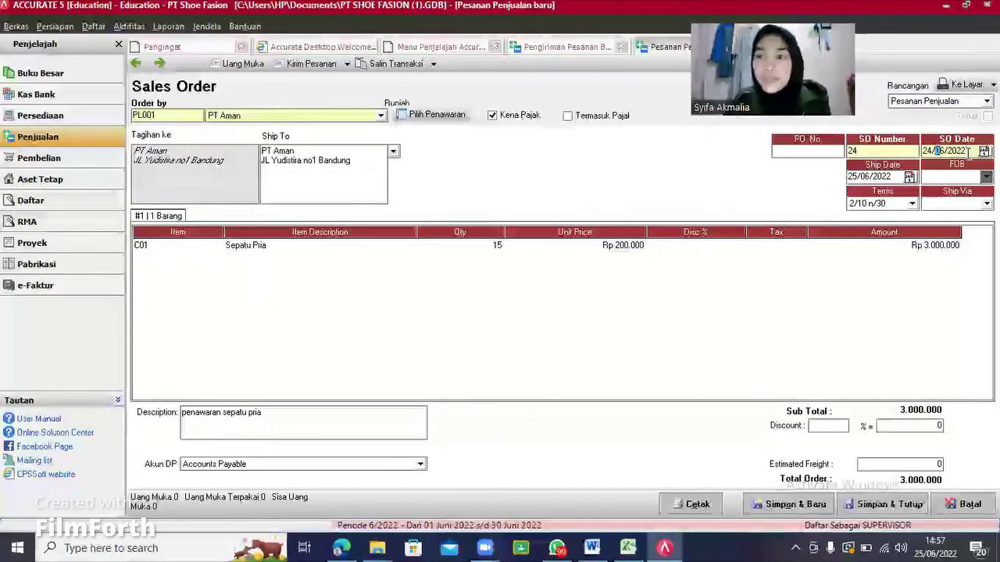
pyautogui.click(863, 177)
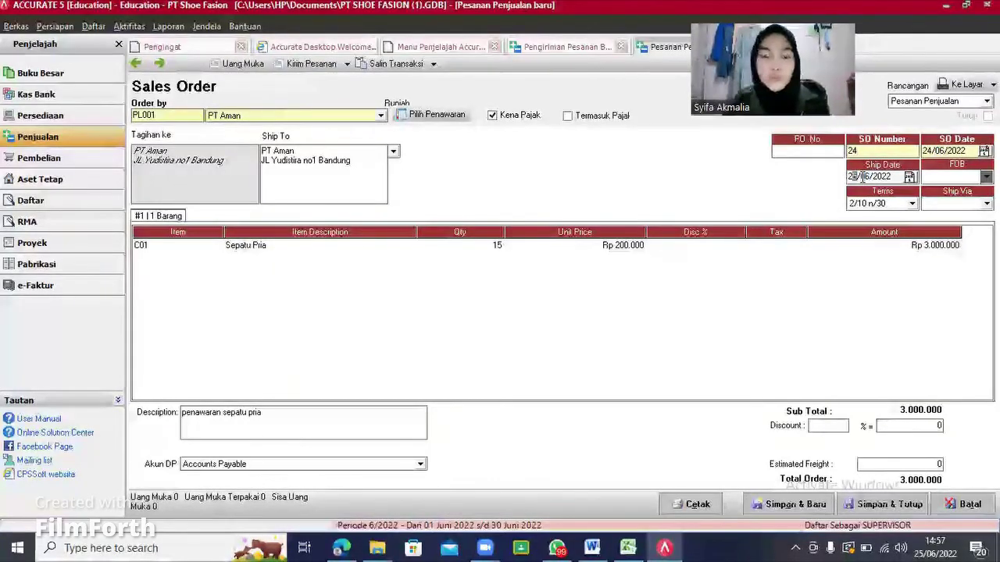
pyautogui.write('24')
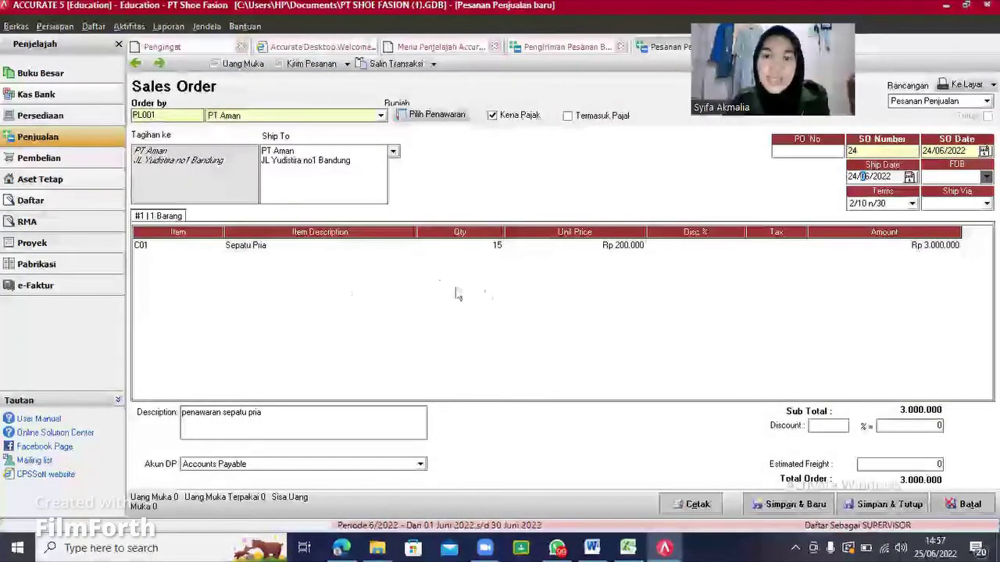
pyautogui.click(480, 250)
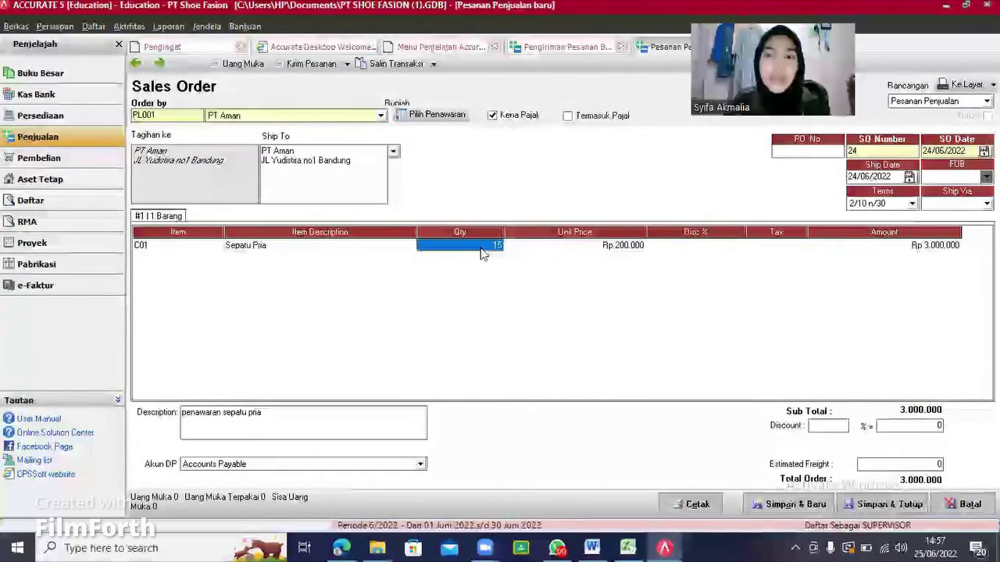
pyautogui.write('10')
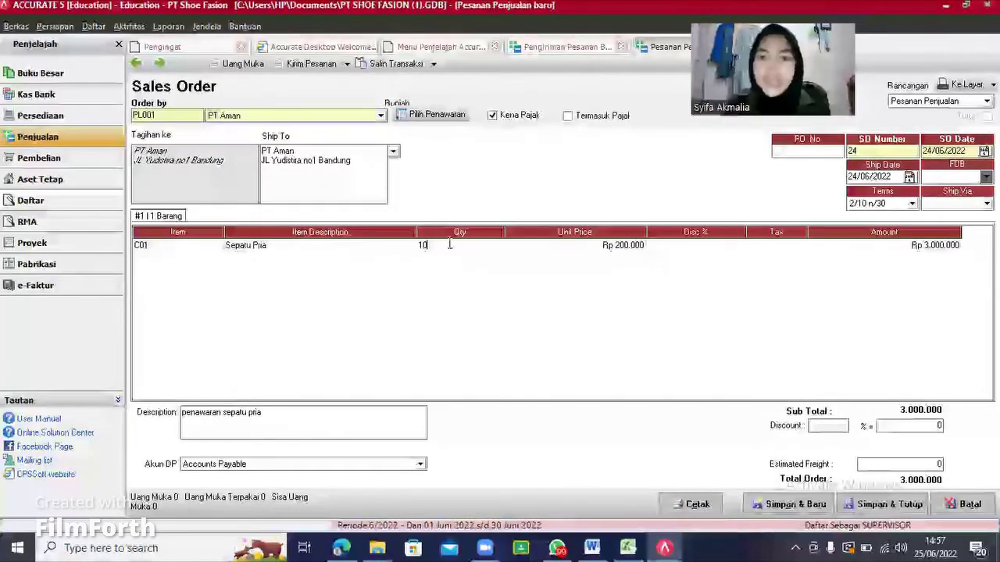
pyautogui.click(580, 244)
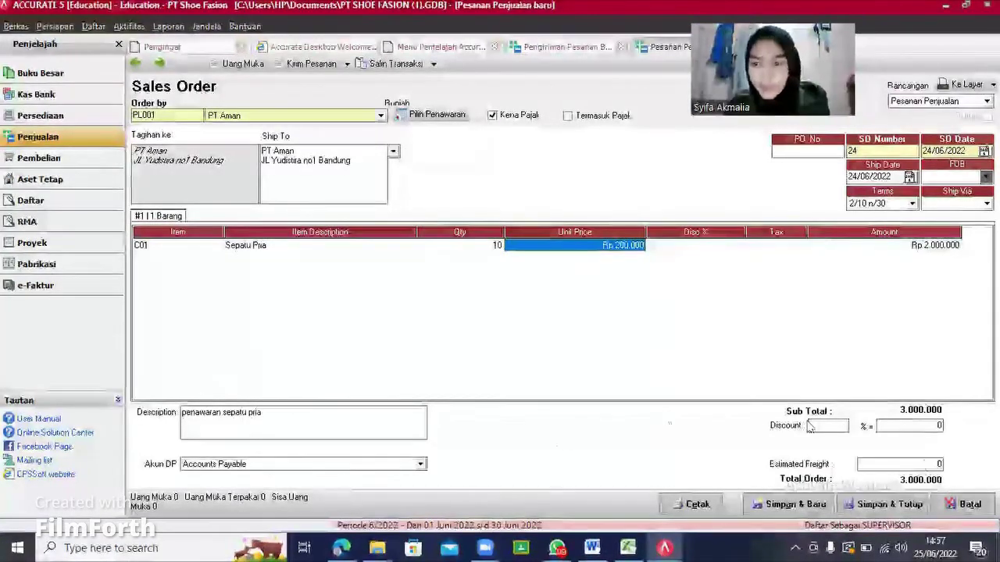
pyautogui.click(766, 246)
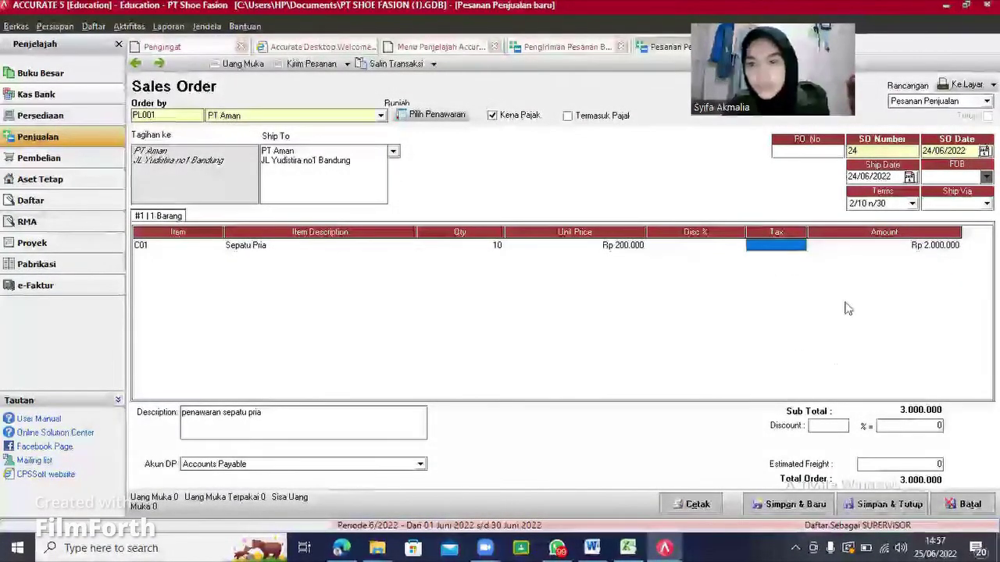
pyautogui.click(875, 502)
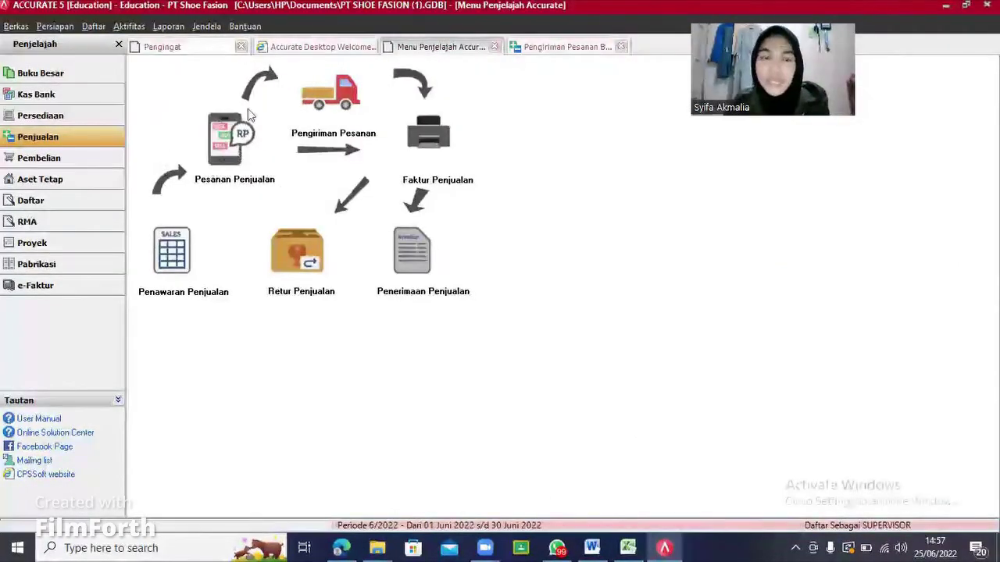
# Step: Fill a PT Aman delivery order from sales order 24, numbered 24, and edit its date
pyautogui.click(327, 87)
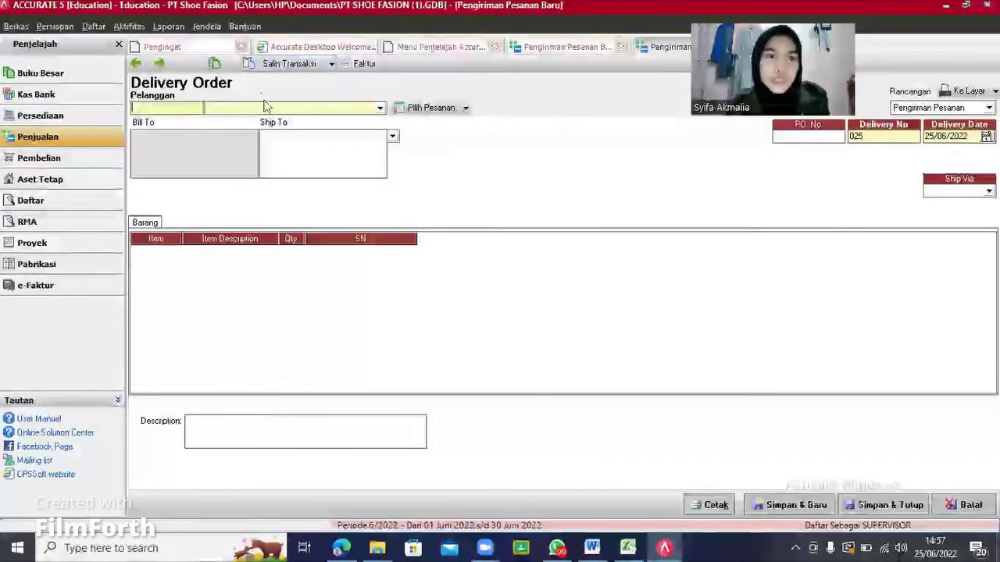
pyautogui.click(380, 108)
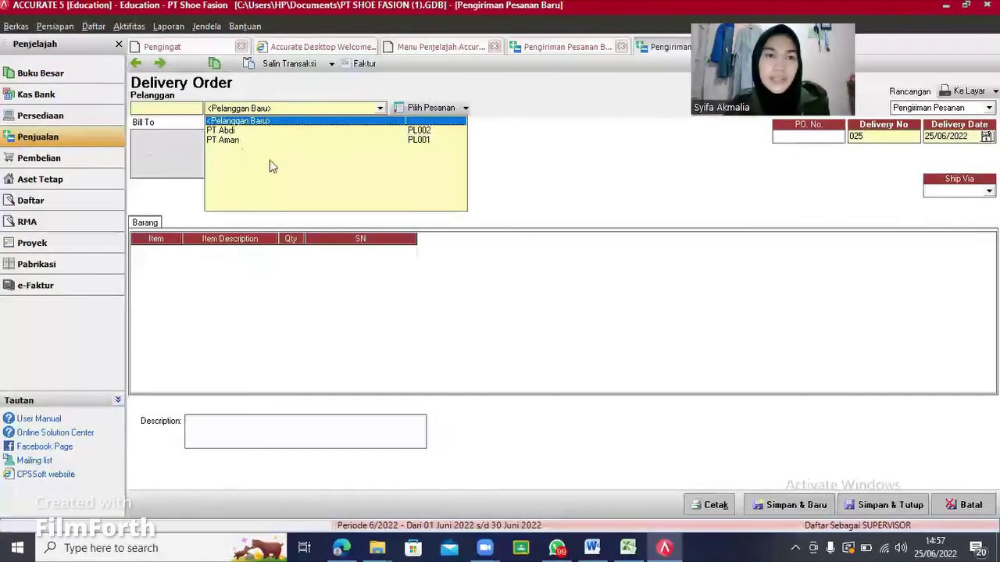
pyautogui.click(234, 141)
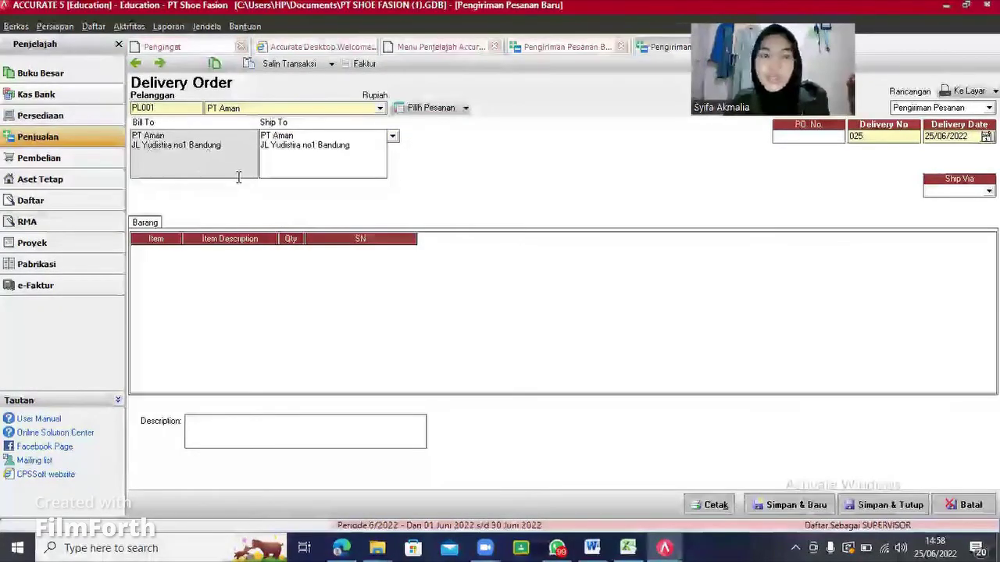
pyautogui.click(431, 107)
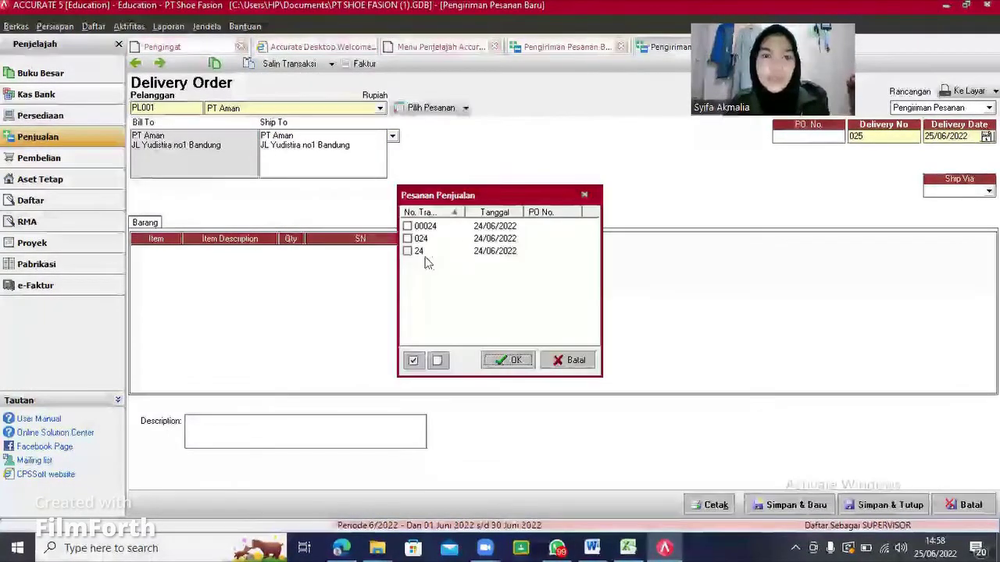
pyautogui.click(407, 250)
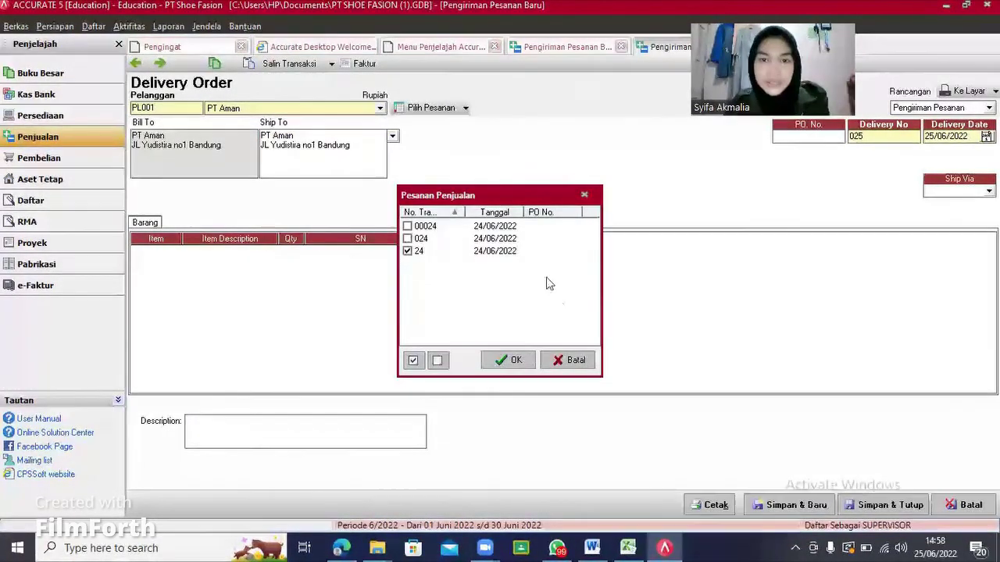
pyautogui.click(515, 364)
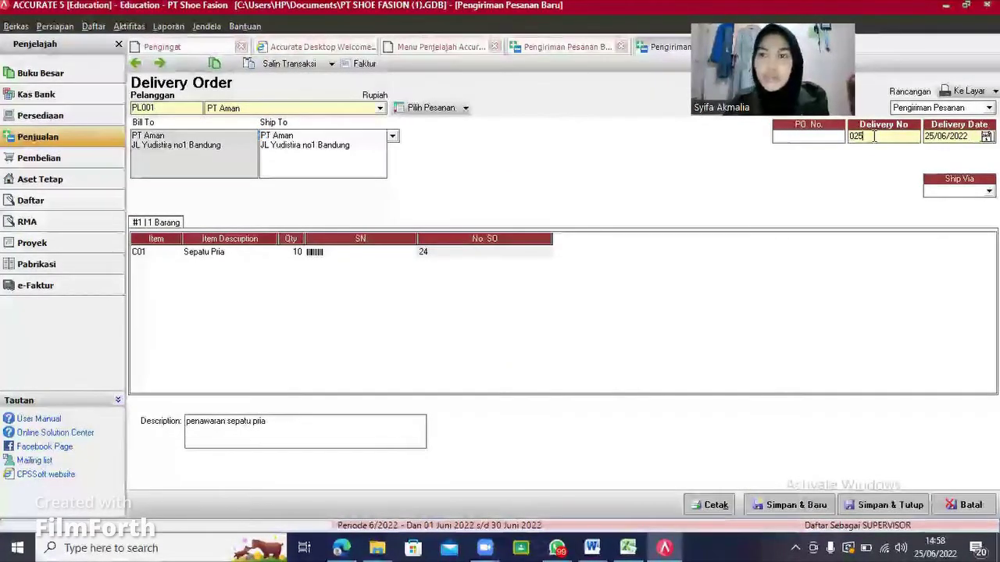
pyautogui.press('BackSpace')
pyautogui.press('BackSpace')
pyautogui.press('BackSpace')
pyautogui.write('24')
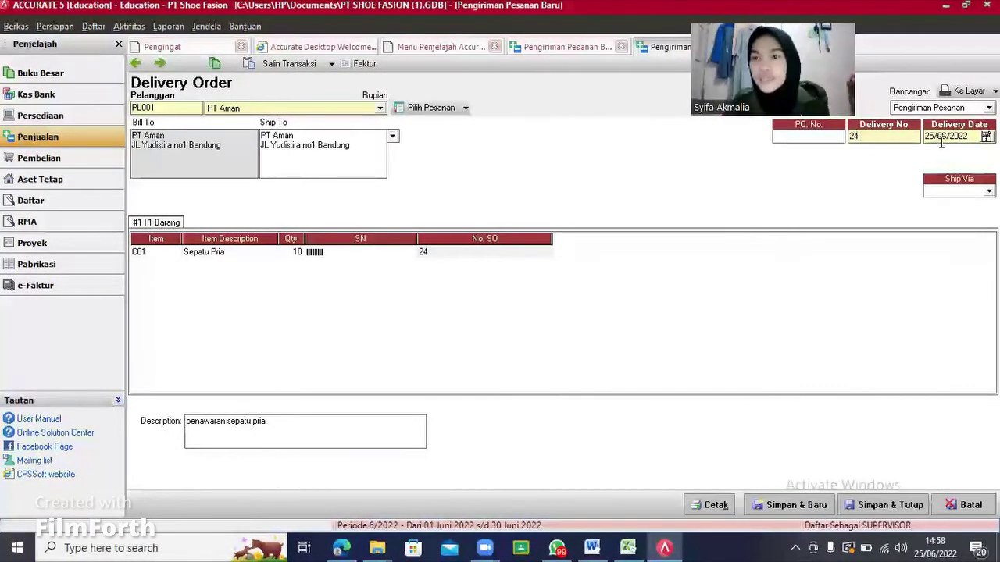
pyautogui.click(933, 137)
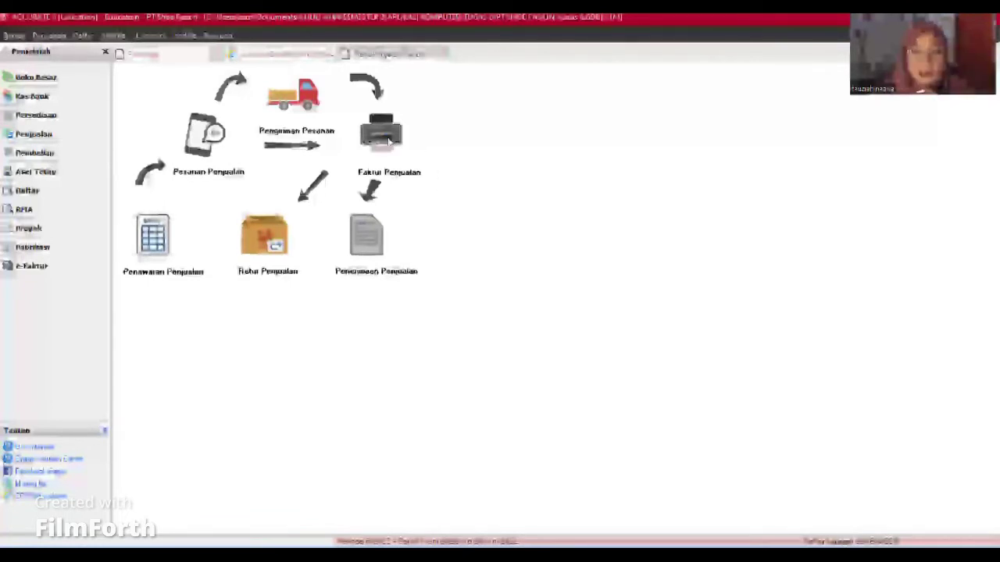
# Step: Create a PT Aman sales invoice with invoice and due dates 24/06/2022, ready for items
pyautogui.click(388, 138)
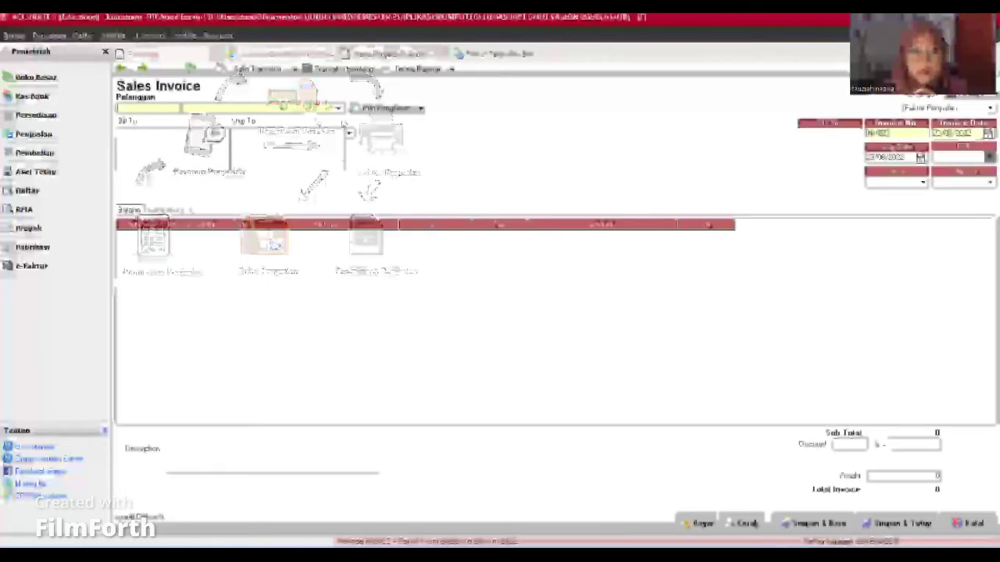
pyautogui.click(340, 108)
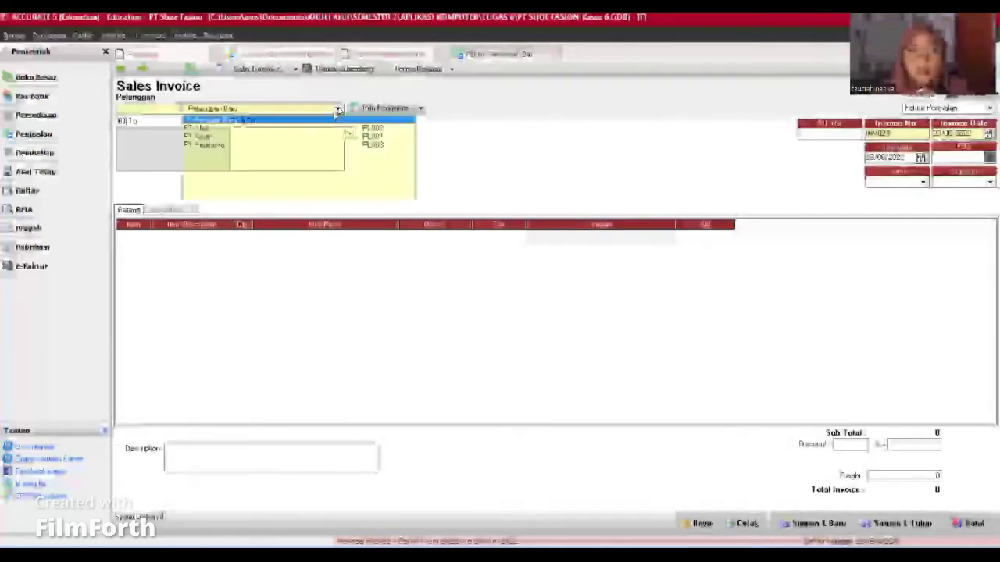
pyautogui.click(201, 136)
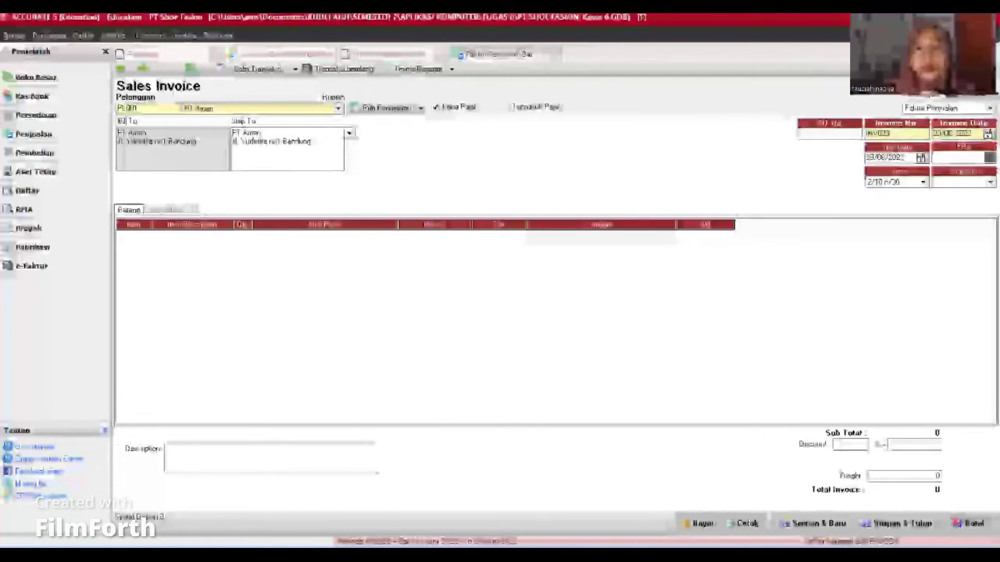
pyautogui.press('BackSpace')
pyautogui.press('BackSpace')
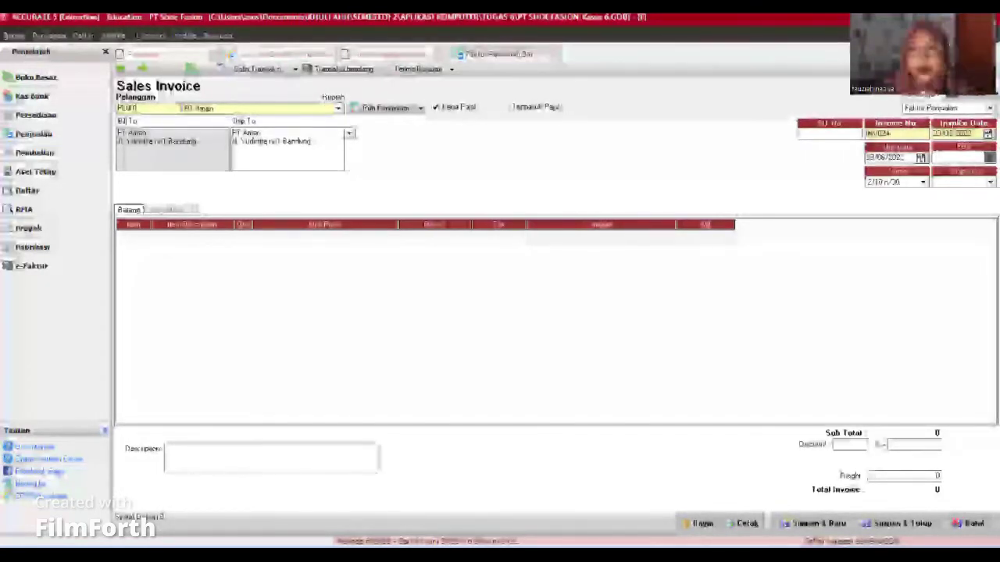
pyautogui.doubleClick(951, 132)
pyautogui.write('24/06/20')
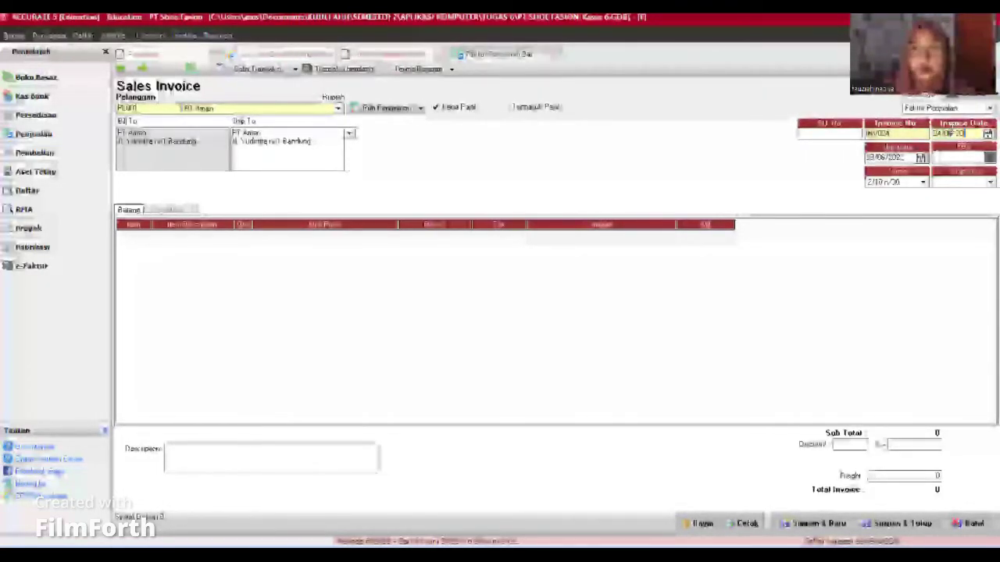
pyautogui.doubleClick(890, 156)
pyautogui.write('24/06/2022')
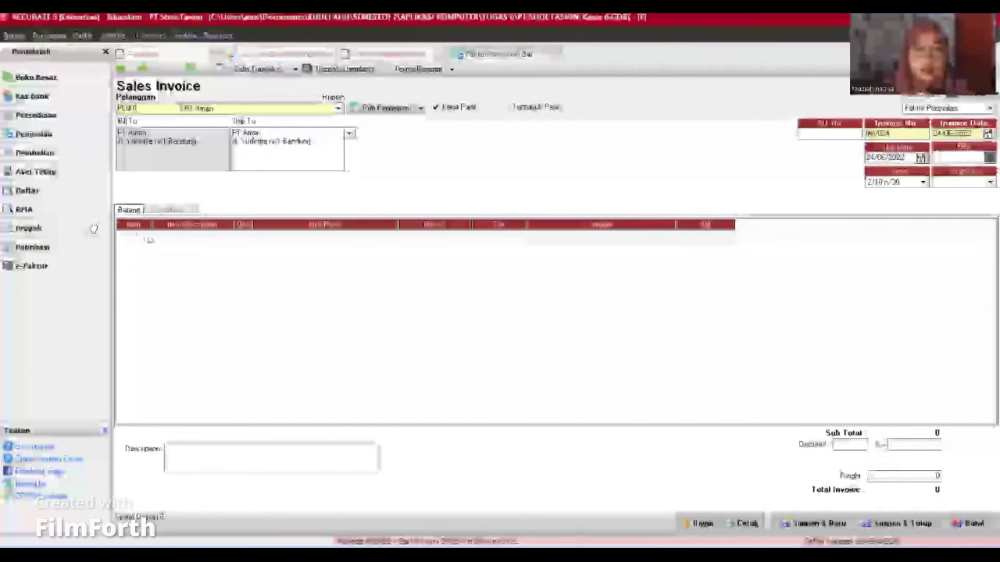
pyautogui.click(145, 238)
pyautogui.click(145, 237)
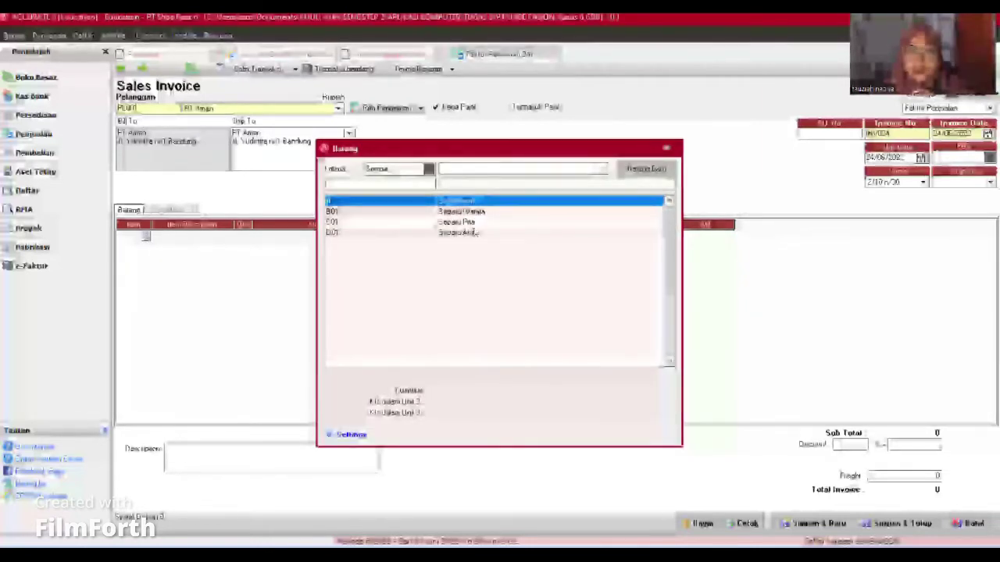
# Step: Add 10 units of C01 Sepatu Pria to the invoice
pyautogui.click(469, 221)
pyautogui.press('Return')
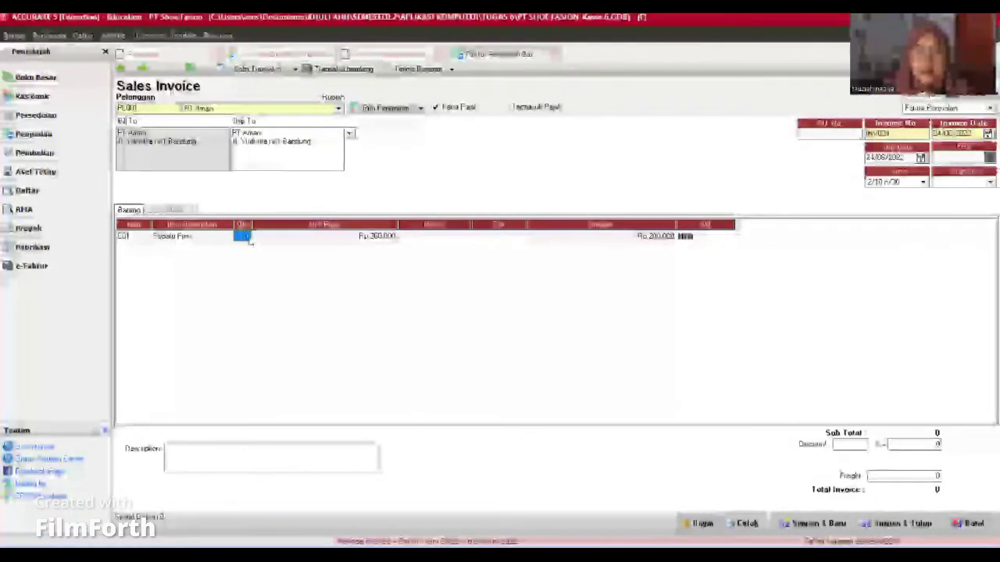
pyautogui.write('10')
pyautogui.press('Tab')
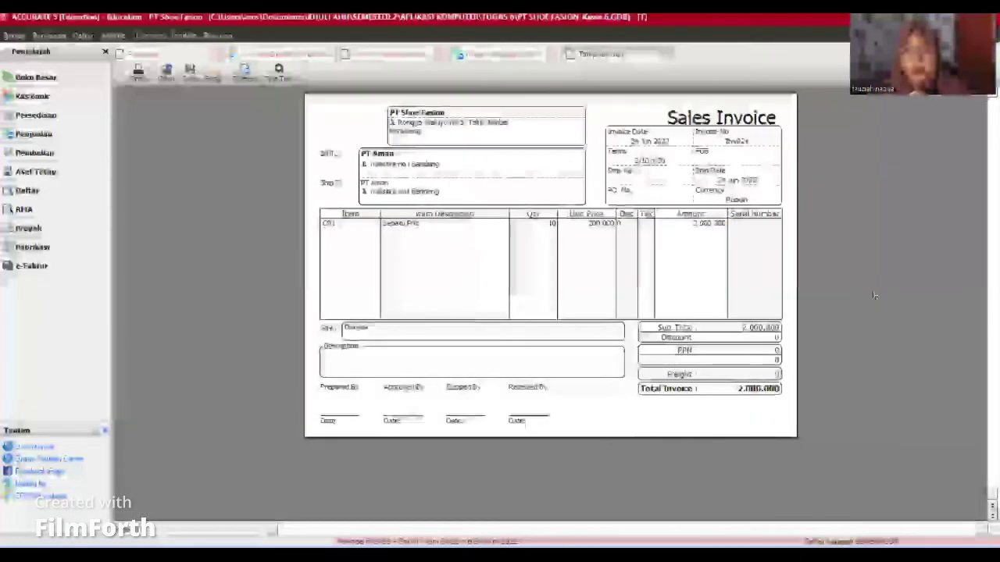
# Step: Close the invoice print preview, then save and close the PT Aman invoice
pyautogui.click(664, 55)
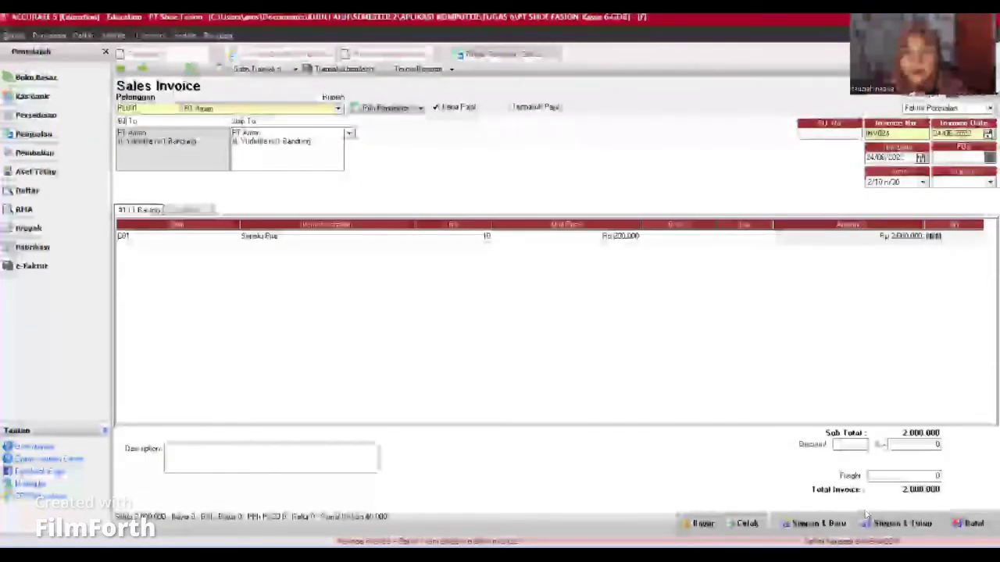
pyautogui.click(898, 524)
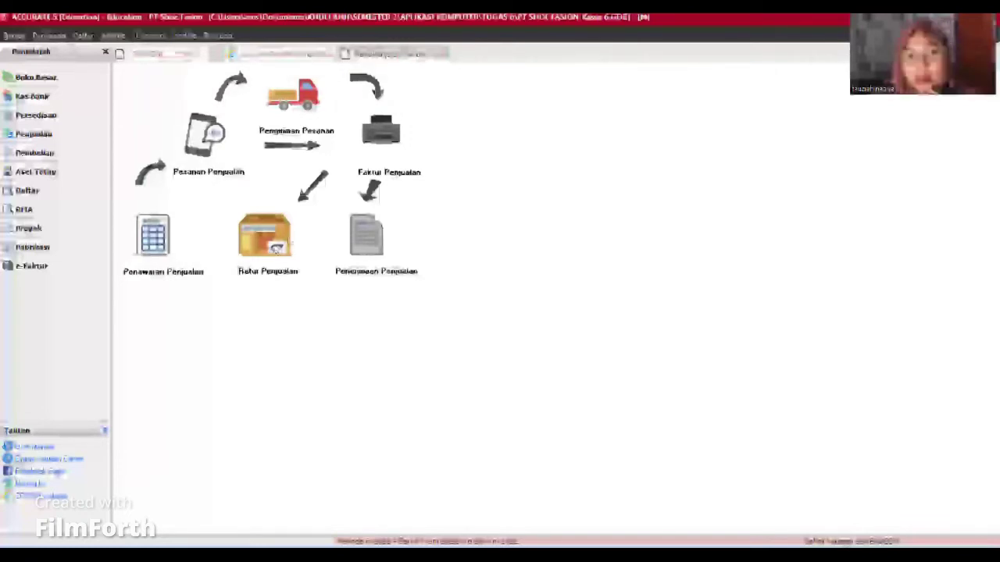
# Step: Start a sales return for PT Aman and change its return number ending to 1
pyautogui.click(273, 245)
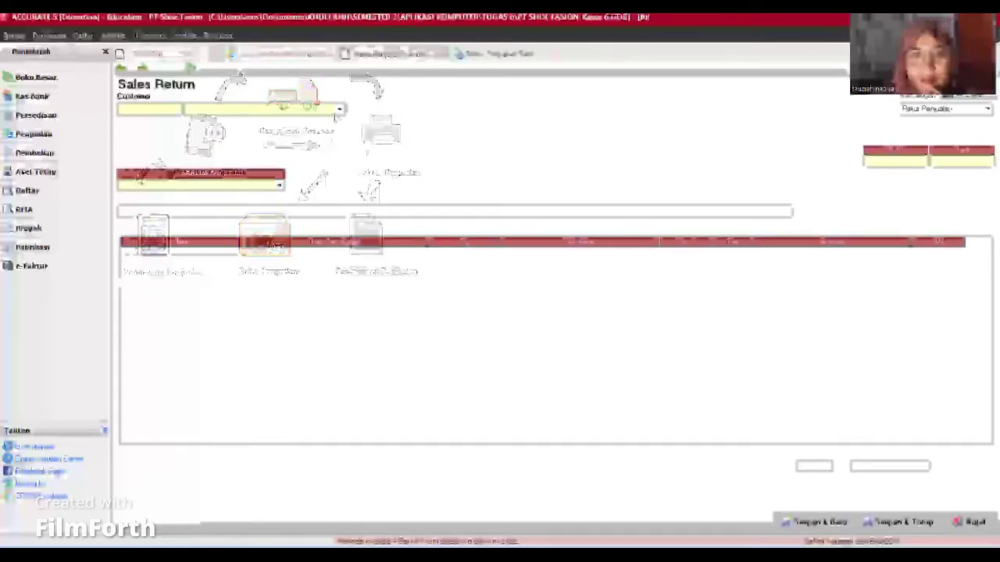
pyautogui.click(339, 109)
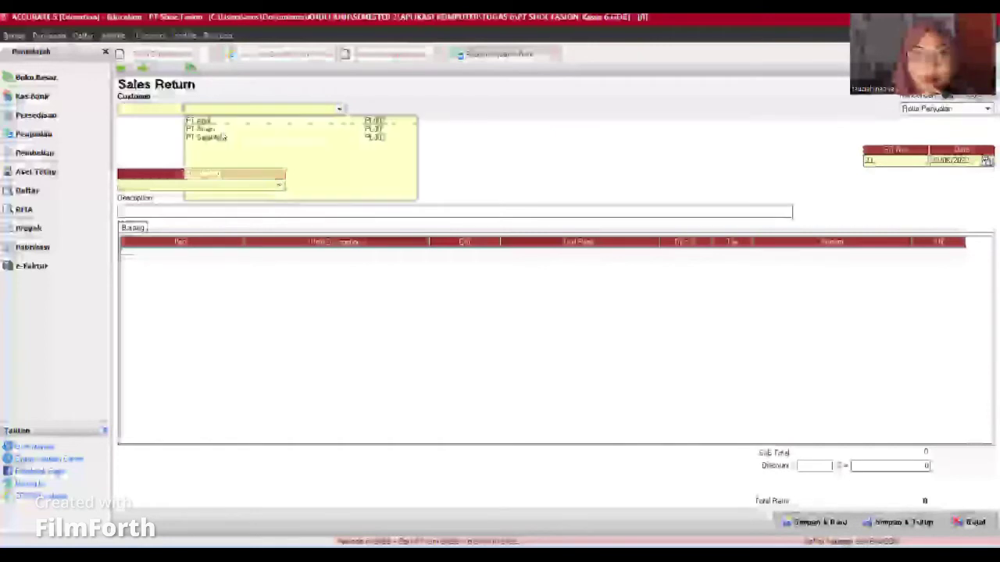
pyautogui.click(205, 129)
pyautogui.click(895, 160)
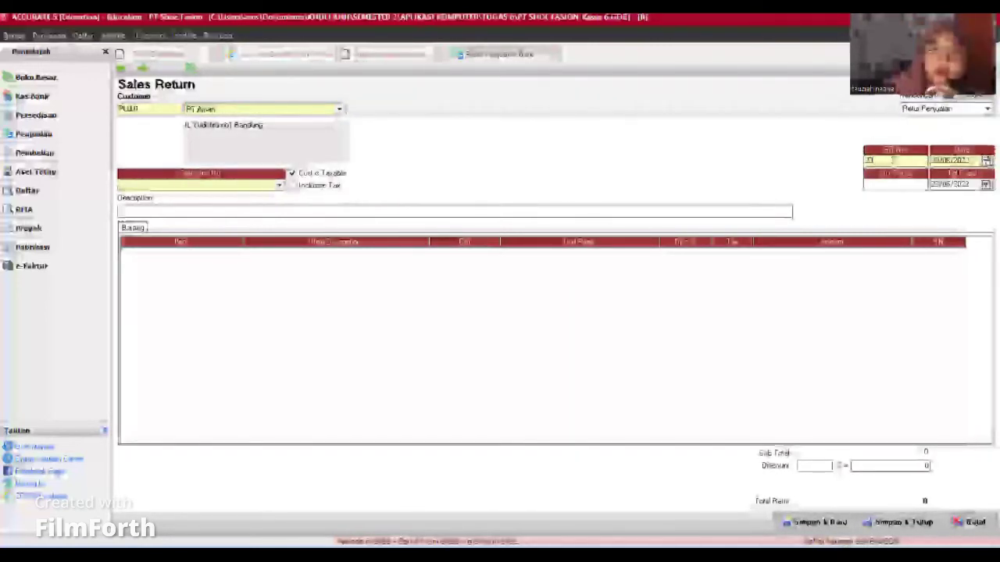
pyautogui.press('BackSpace')
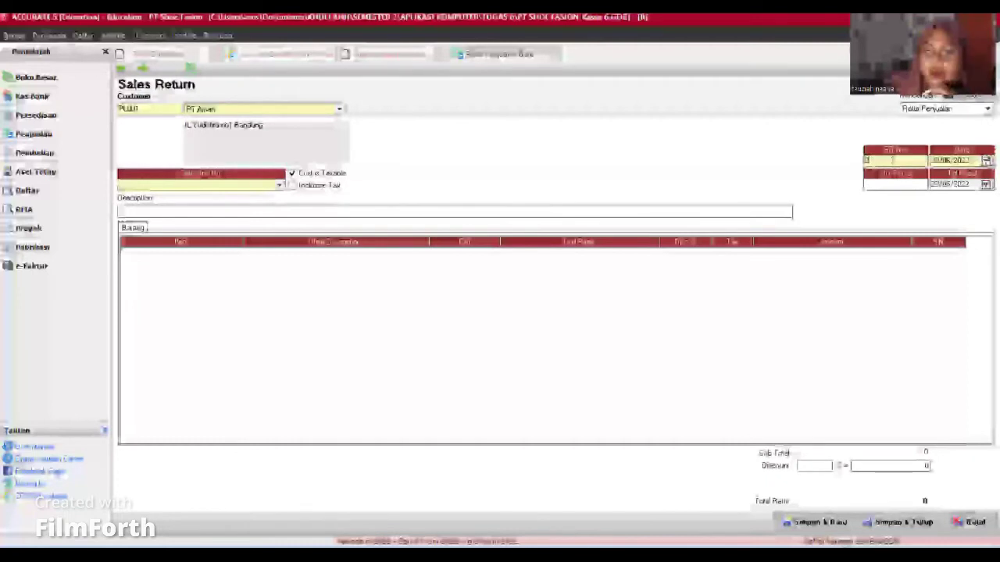
pyautogui.write('1')
# Step: Set return date 21/06/2022, fiscal date 24/06/2022, and link PT Aman's latest invoice
pyautogui.doubleClick(965, 160)
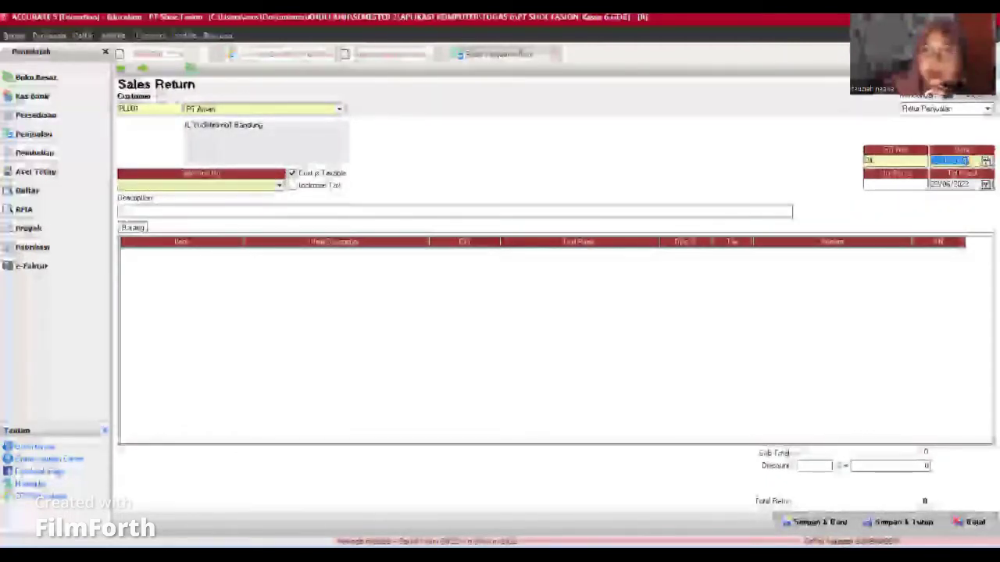
pyautogui.write('21/06/20')
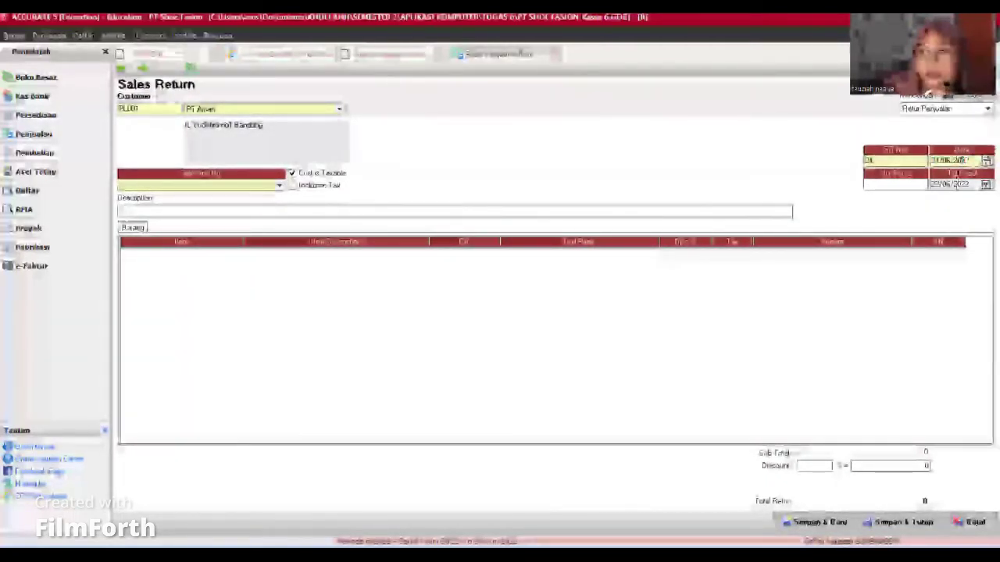
pyautogui.write('22')
pyautogui.doubleClick(954, 186)
pyautogui.write('24/06/2022')
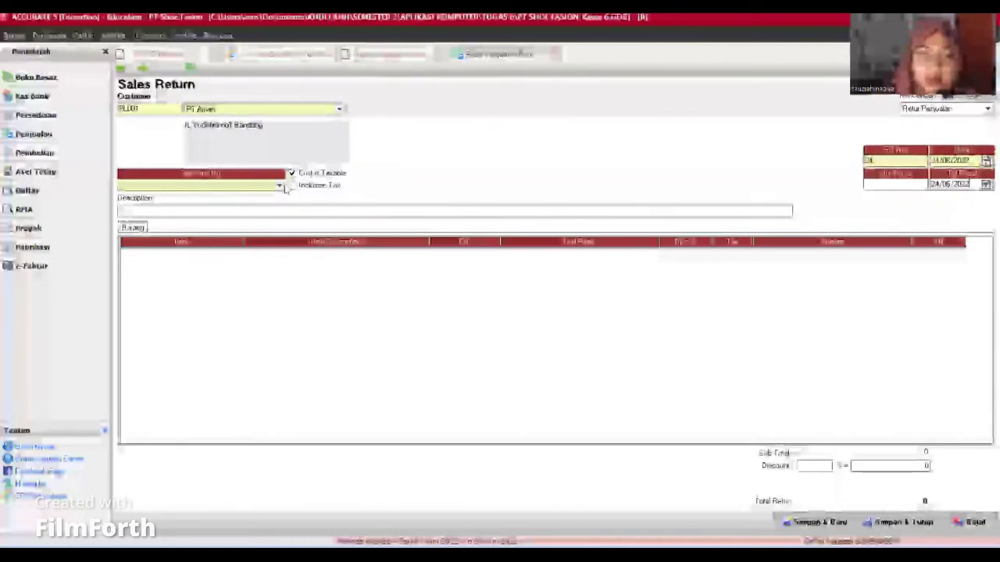
pyautogui.click(281, 187)
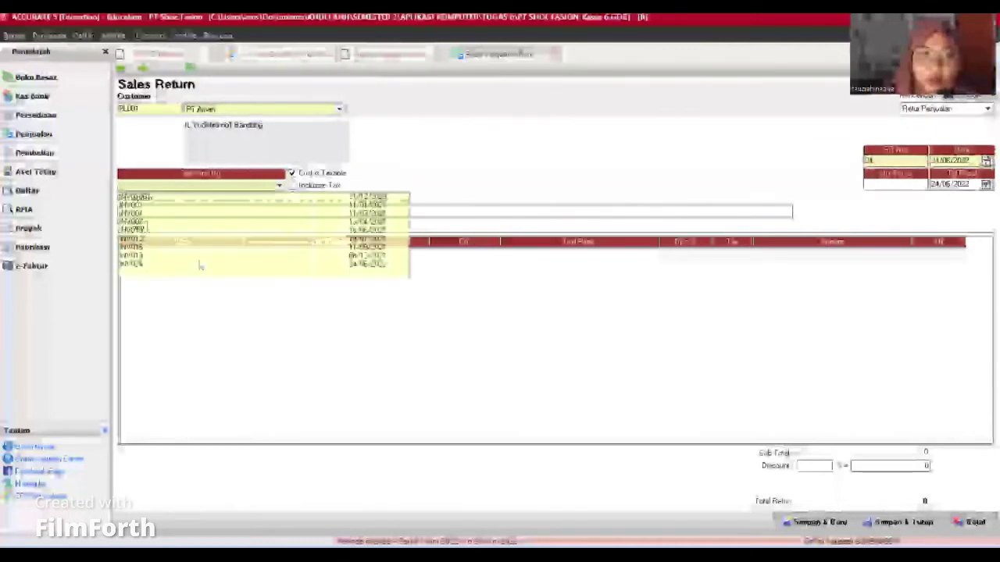
pyautogui.click(133, 265)
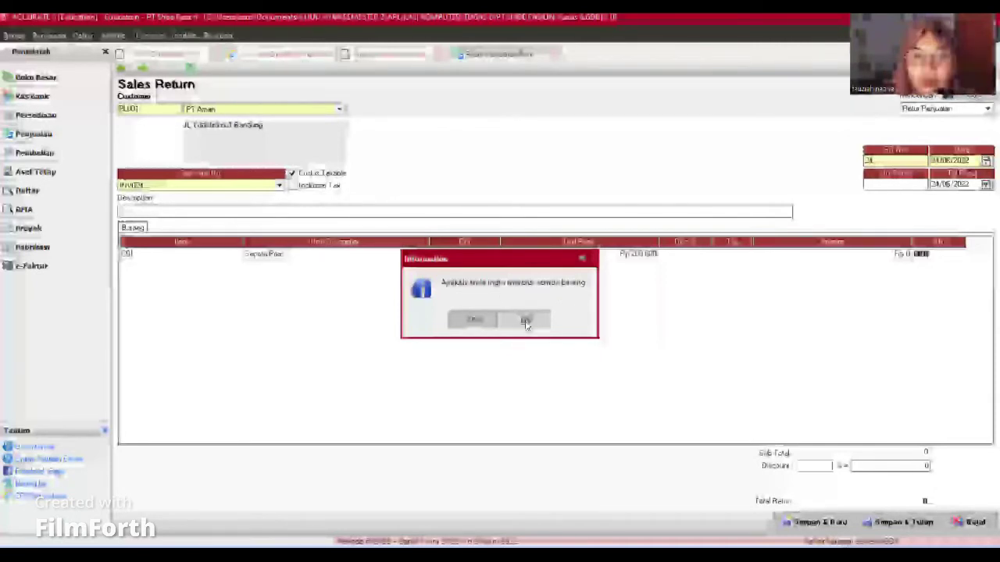
# Step: Load the invoice's items, enter a returned quantity of 1 for Sepatu Pria, and save
pyautogui.click(526, 321)
pyautogui.click(464, 253)
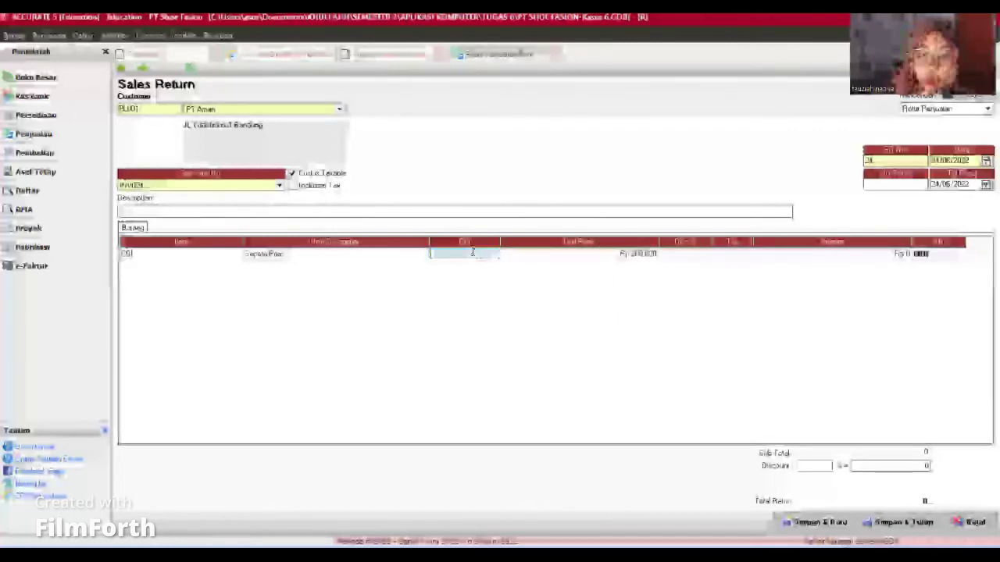
pyautogui.write('1')
pyautogui.press('Tab')
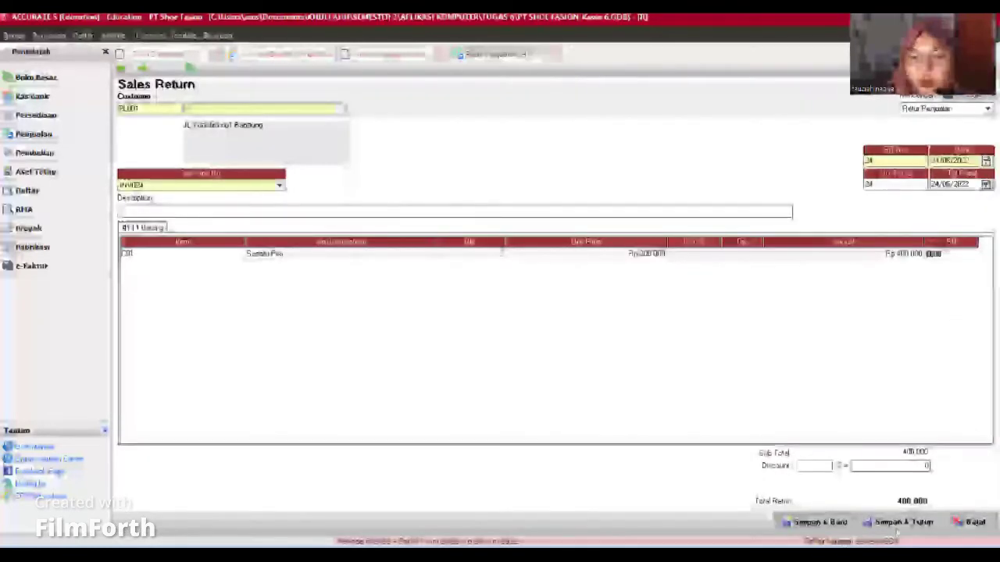
pyautogui.click(902, 523)
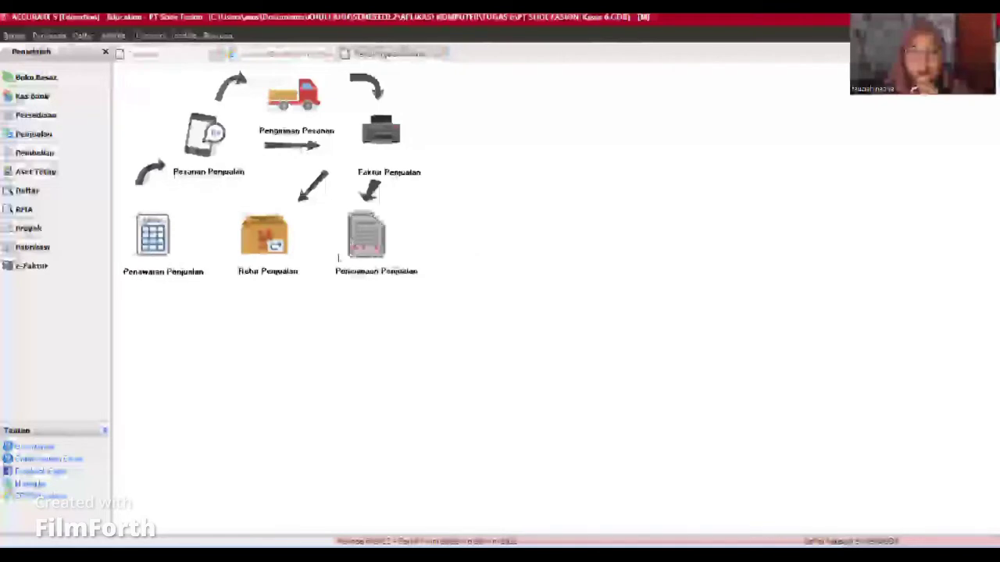
# Step: Start a PT Aman receipt into Cash In Bank with form number 024, dated 24/06/2022
pyautogui.click(367, 238)
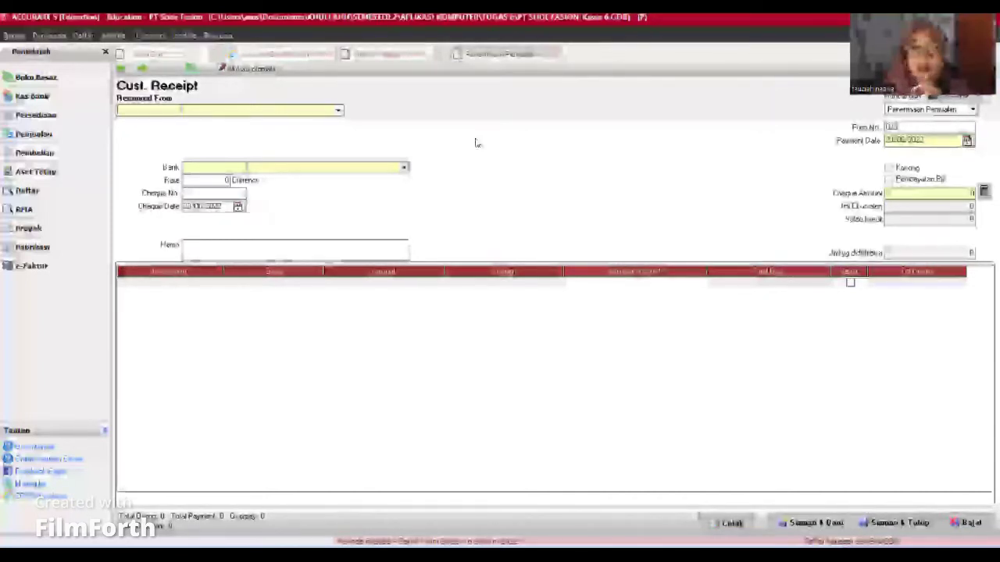
pyautogui.click(339, 110)
pyautogui.click(216, 133)
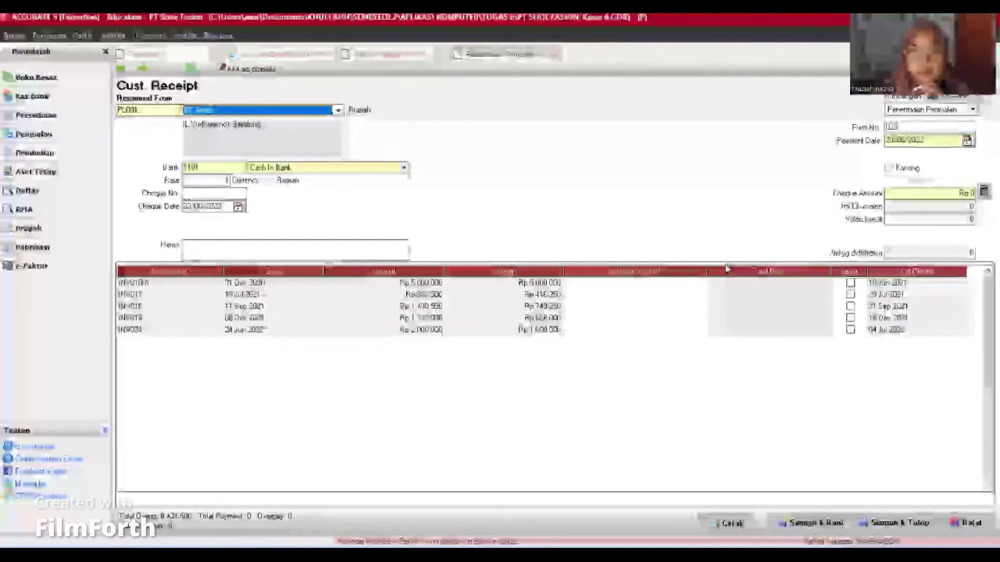
pyautogui.click(901, 129)
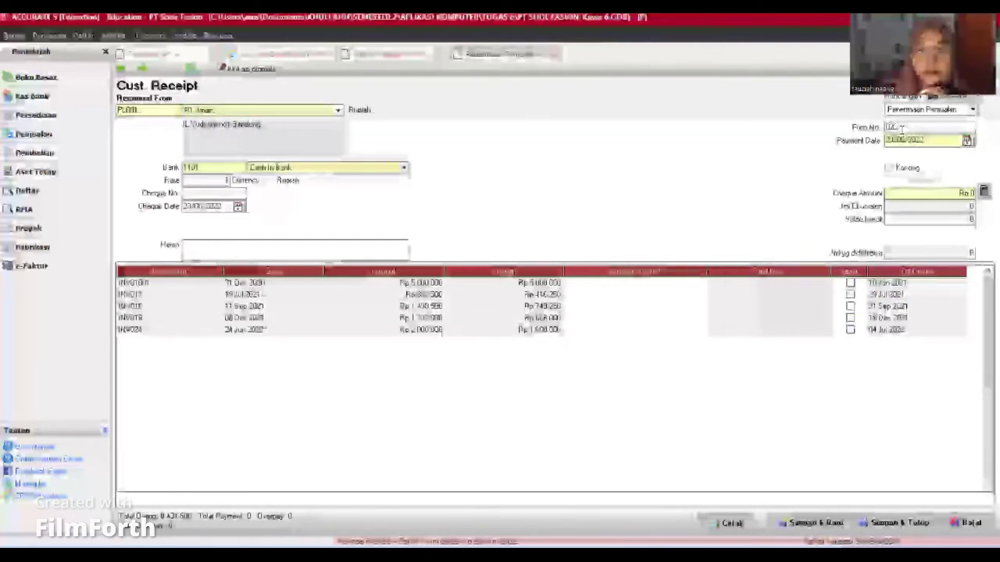
pyautogui.write('024')
pyautogui.press('Tab')
pyautogui.write('3006')
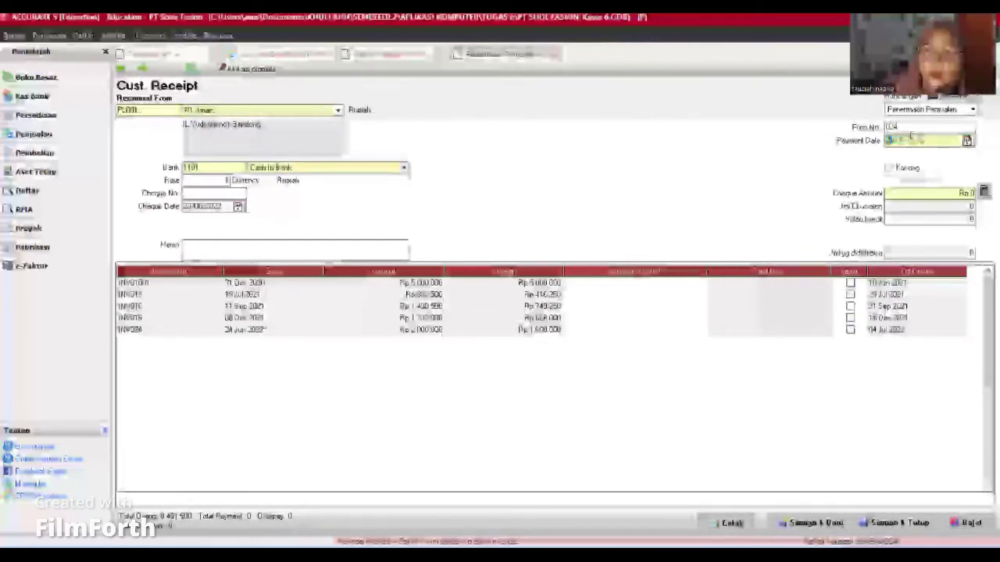
pyautogui.write('2022')
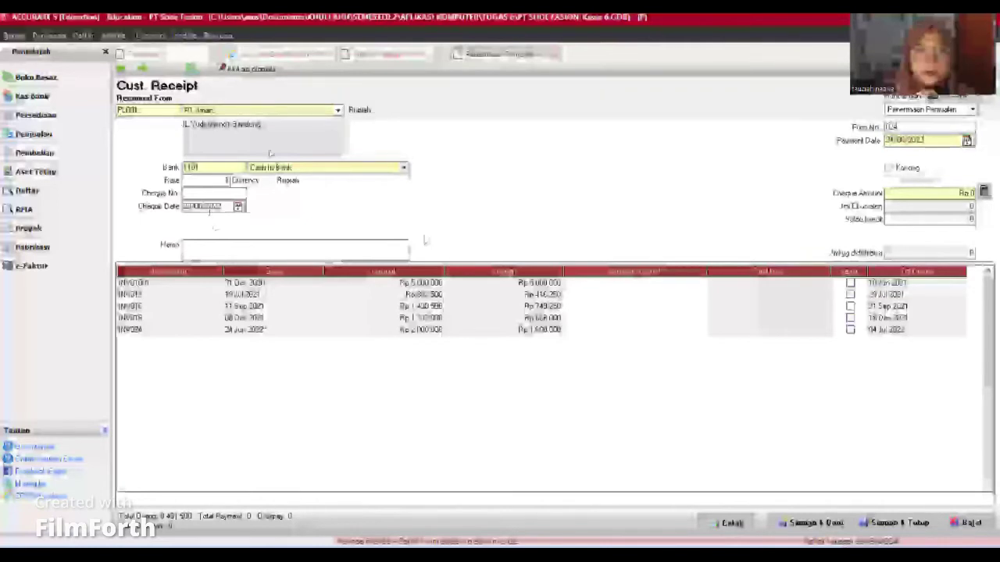
pyautogui.write('2406')
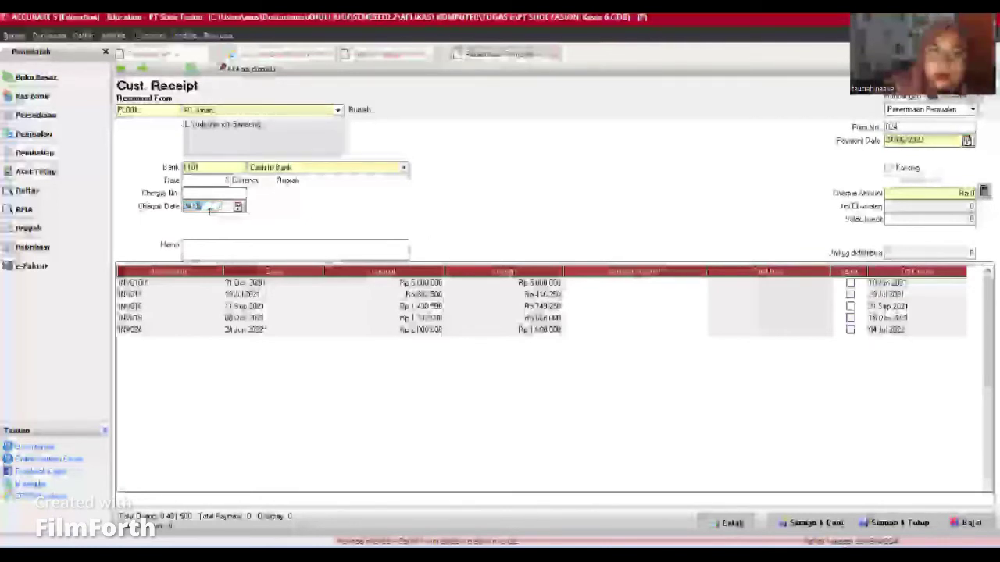
pyautogui.write('2022')
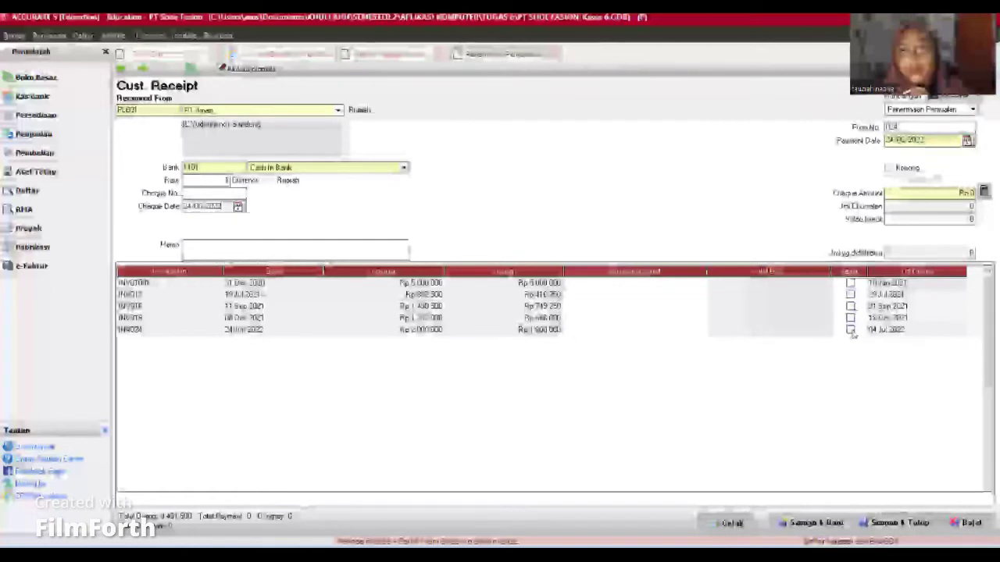
# Step: Mark INV024 paid with Rp 1.600.000 and save the receipt to its print preview
pyautogui.click(851, 330)
pyautogui.click(851, 330)
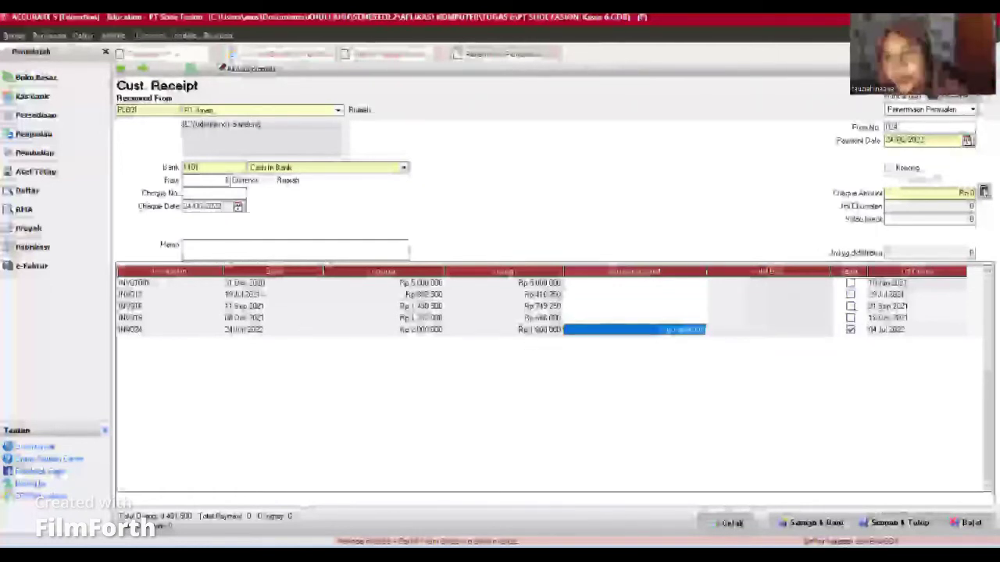
pyautogui.click(984, 191)
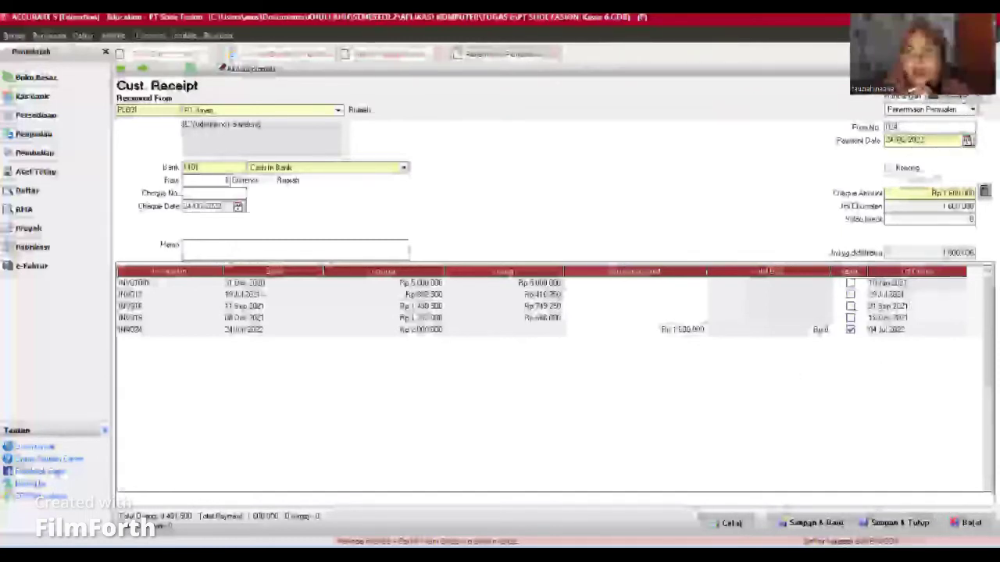
pyautogui.click(898, 524)
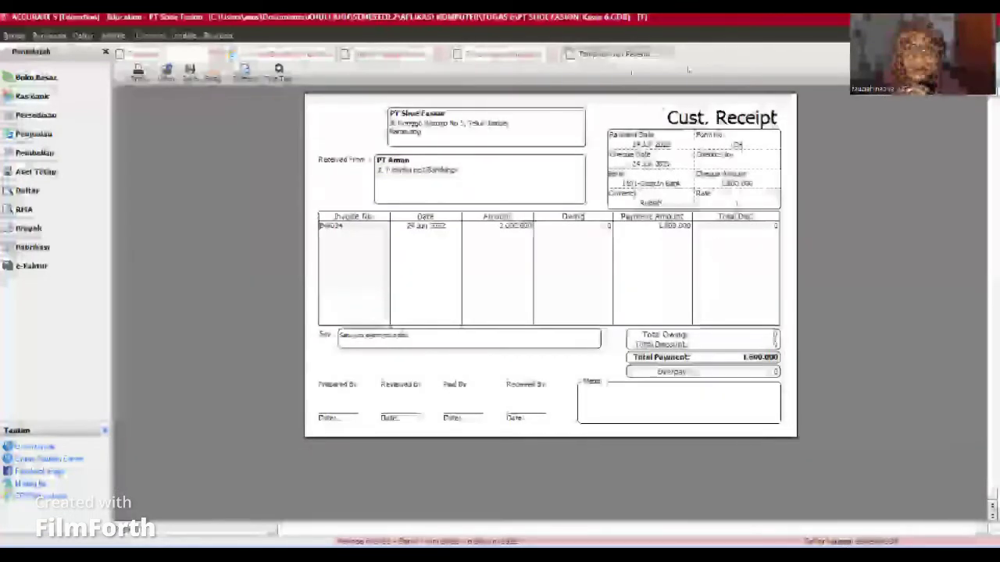
# Step: Close the receipt preview, then save and close the Cust. Receipt with Simpan & Tutup
pyautogui.click(669, 56)
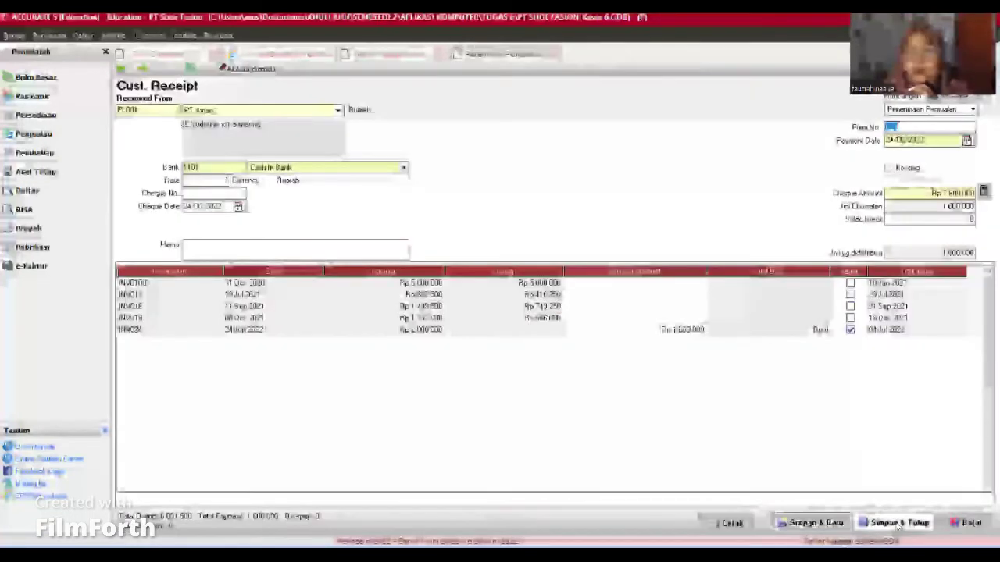
pyautogui.click(898, 523)
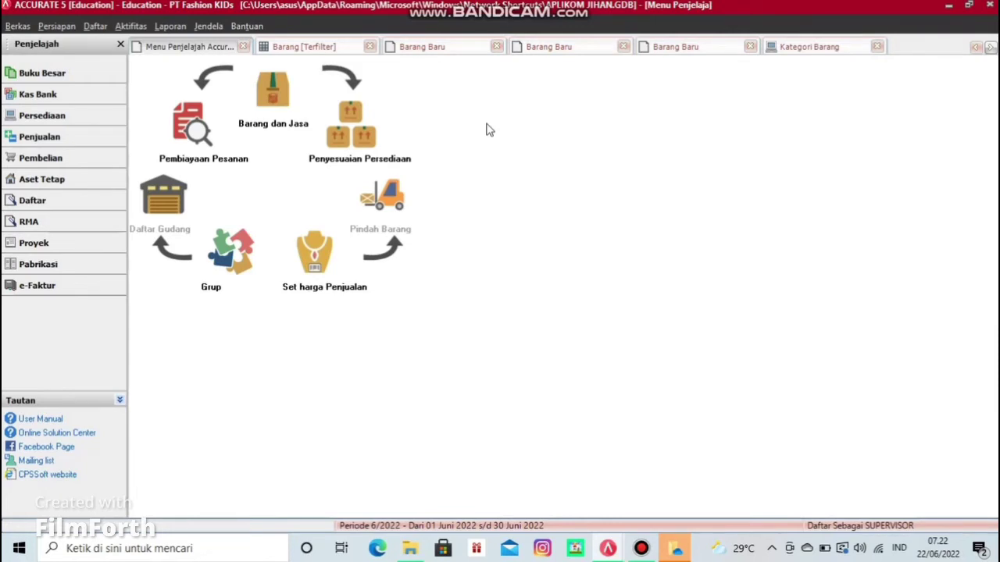
# Step: From Persediaan > Barang dan Jasa, start a new item and set its number to 111
pyautogui.click(42, 115)
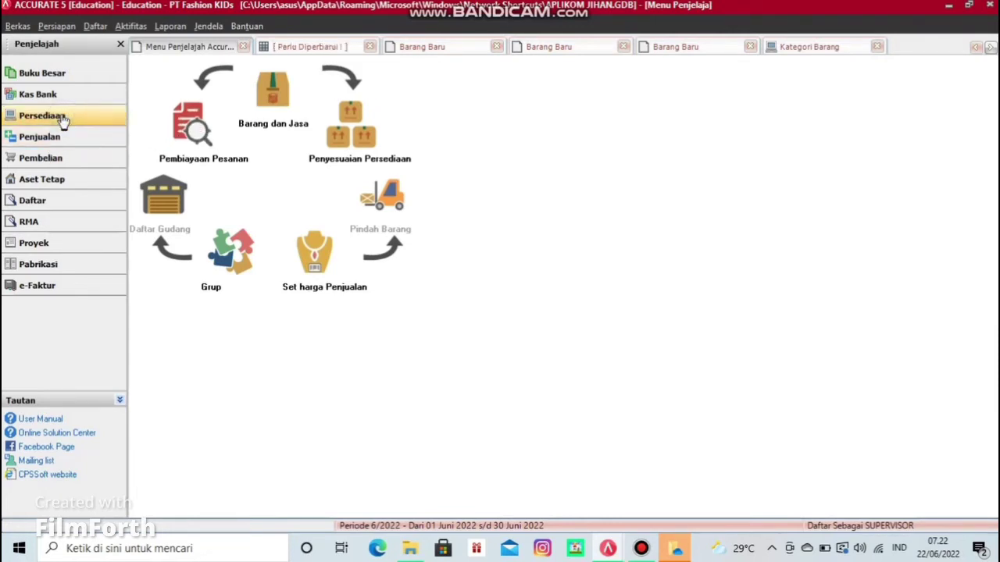
pyautogui.click(286, 97)
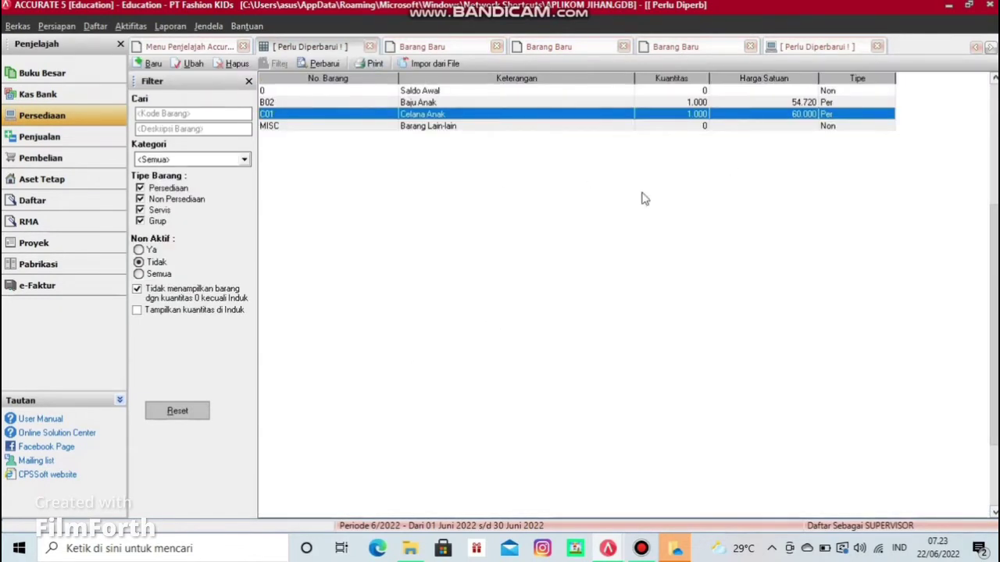
pyautogui.click(148, 63)
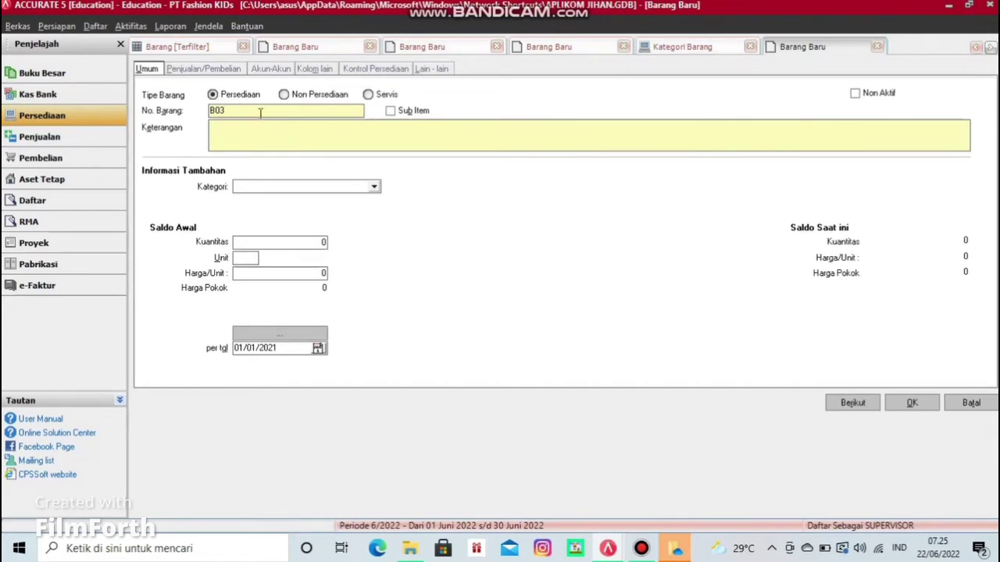
pyautogui.press('BackSpace')
pyautogui.press('BackSpace')
pyautogui.press('BackSpace')
pyautogui.write('111')
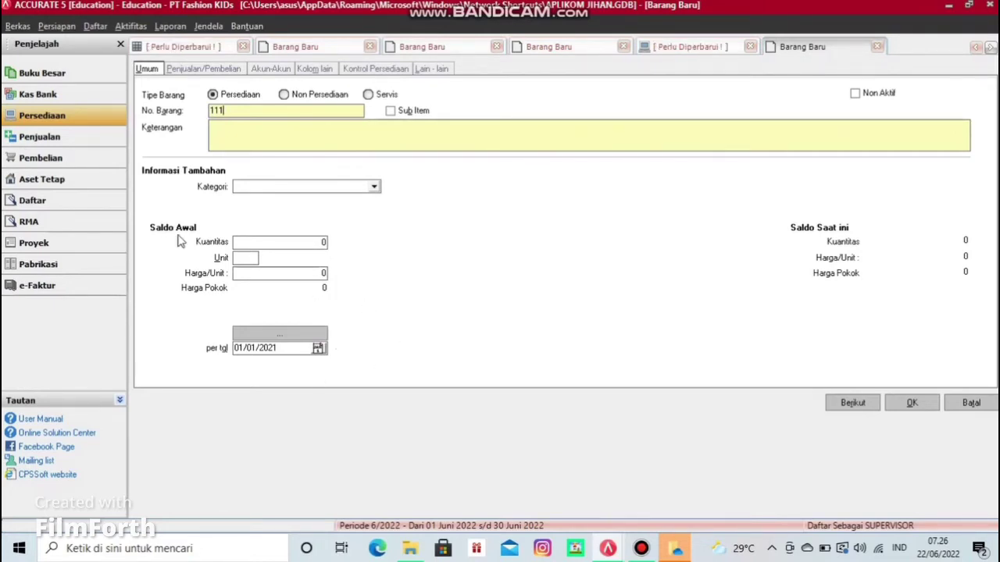
pyautogui.click(94, 27)
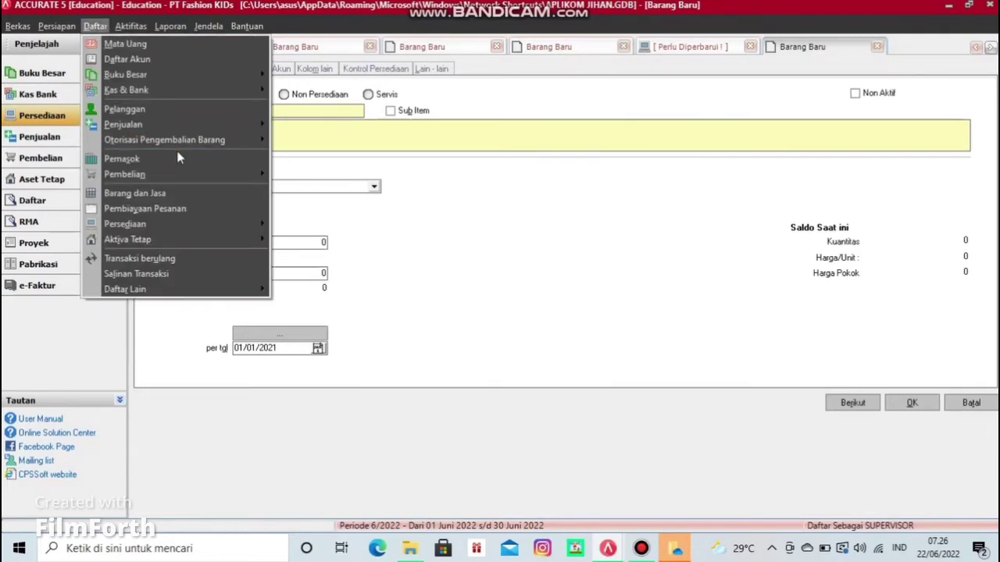
# Step: Check the Kategori Barang list, then assign item 111 to the Pakaian category
pyautogui.moveTo(195, 224)
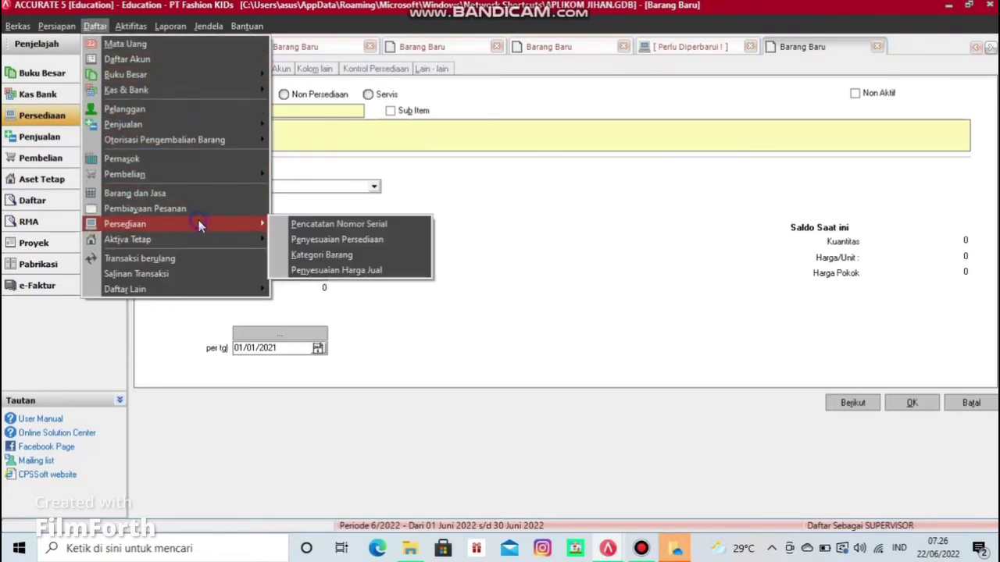
pyautogui.click(316, 258)
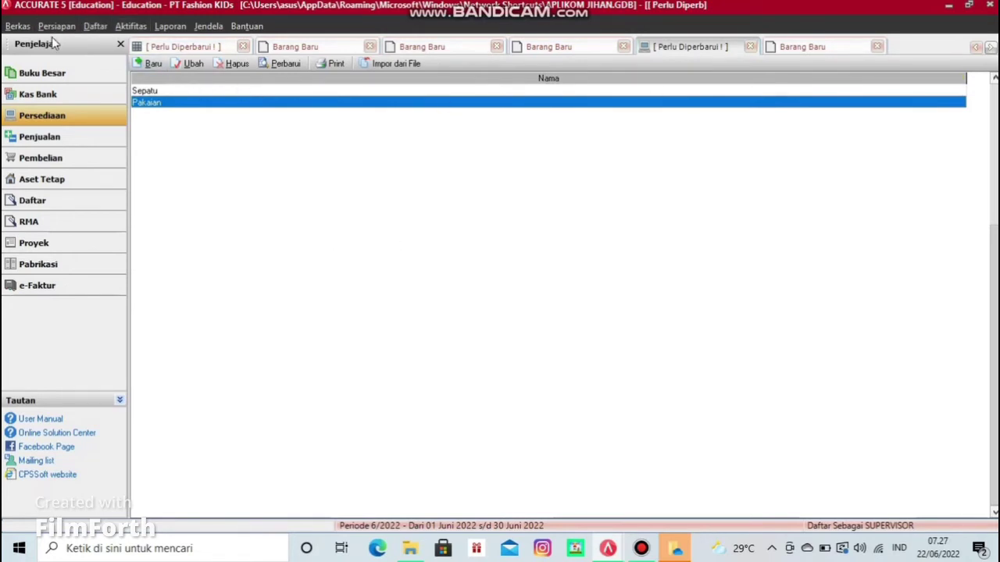
pyautogui.click(790, 49)
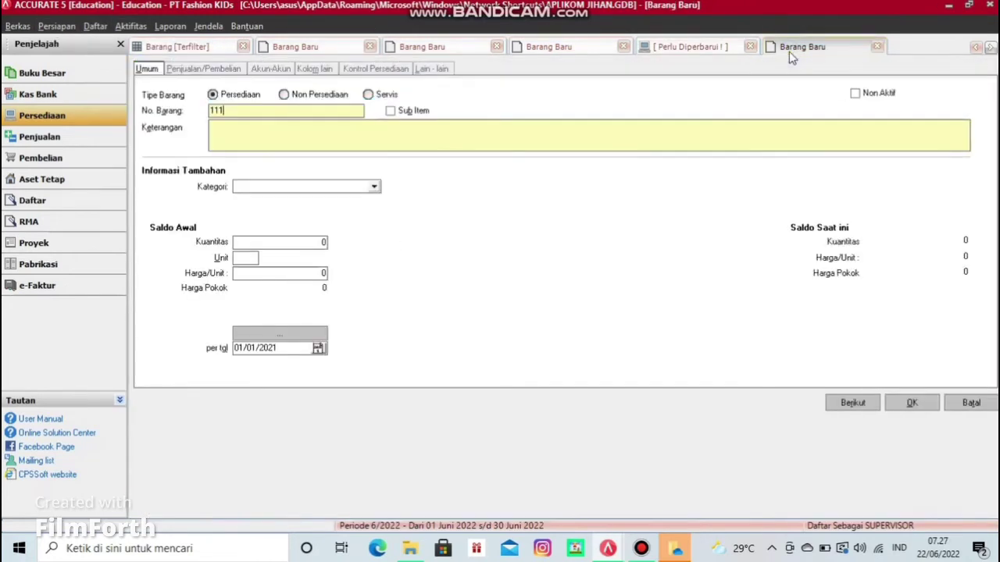
pyautogui.click(375, 189)
pyautogui.click(287, 200)
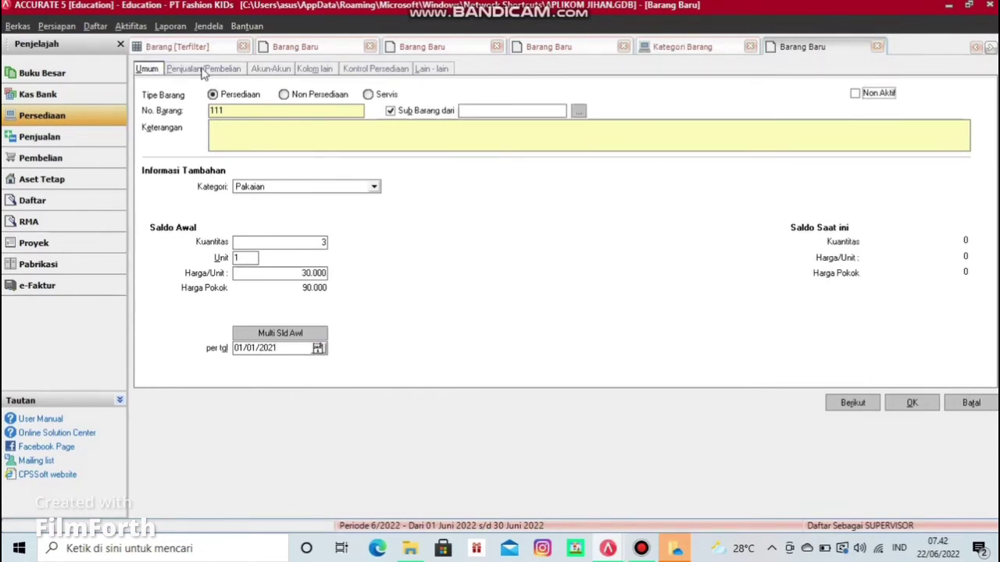
# Step: Enter selling price 35000 and a 10% discount, clearing the rejected PPN tax code
pyautogui.click(203, 69)
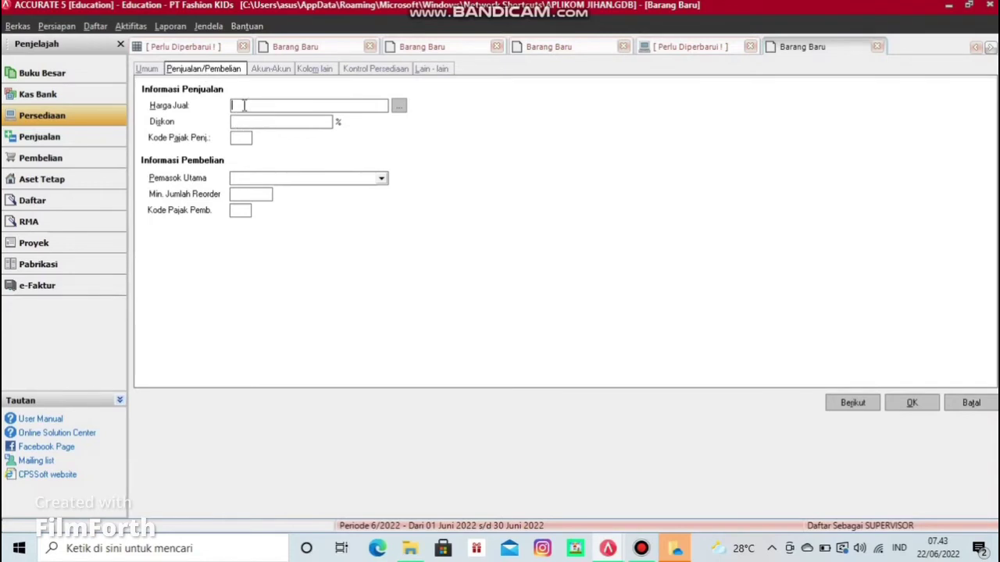
pyautogui.write('35000')
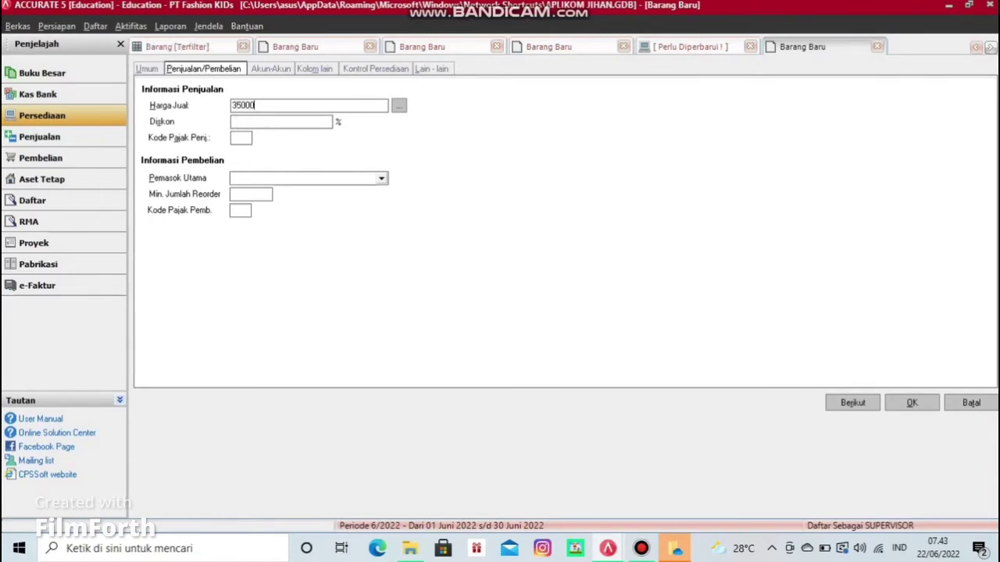
pyautogui.click(243, 122)
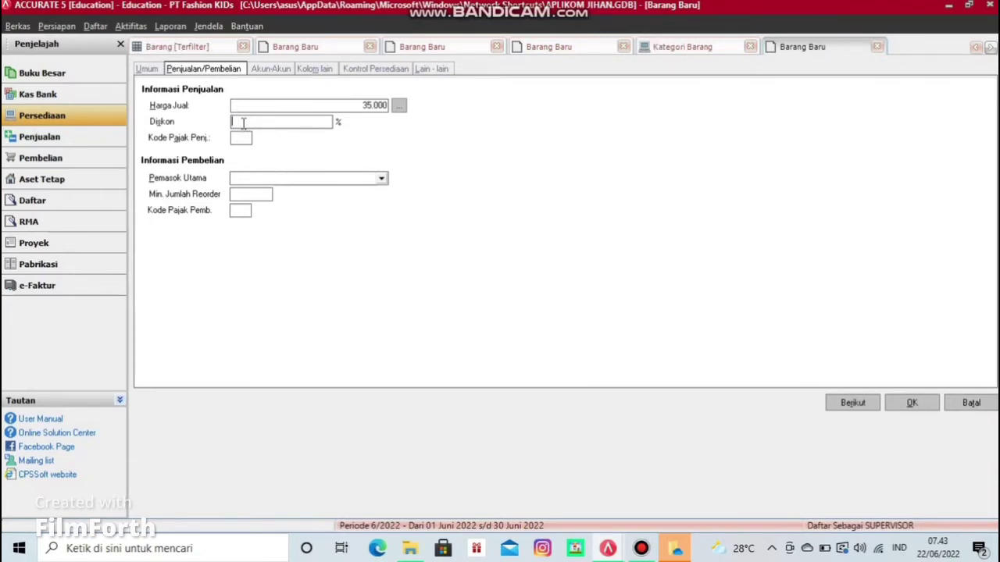
pyautogui.write('10')
pyautogui.click(249, 142)
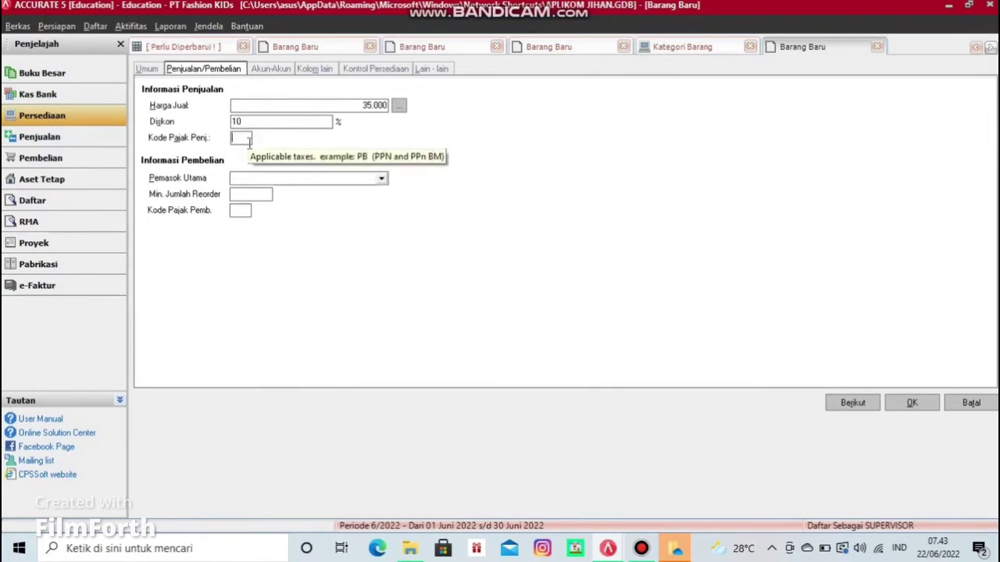
pyautogui.write('PP')
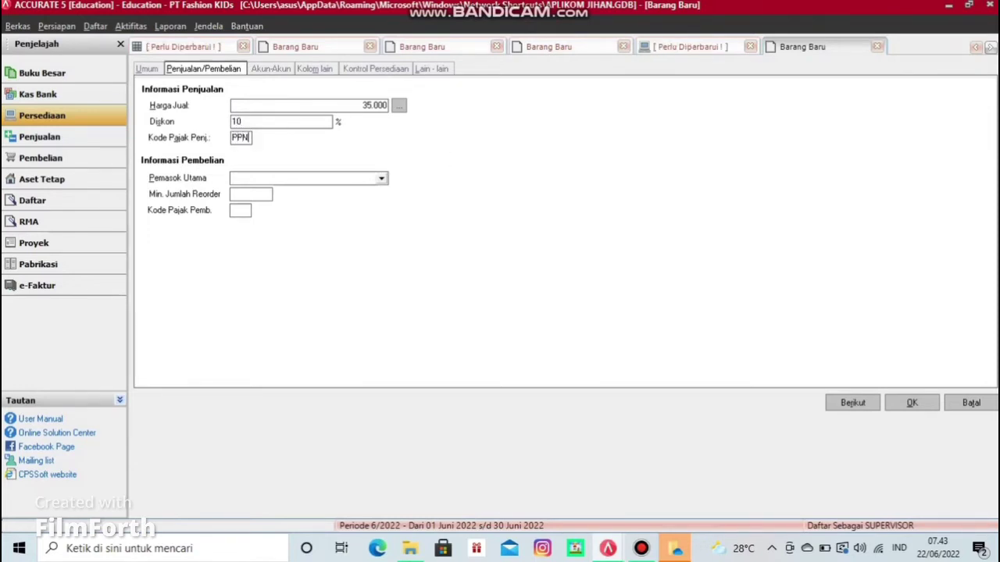
pyautogui.write('N')
pyautogui.click(250, 177)
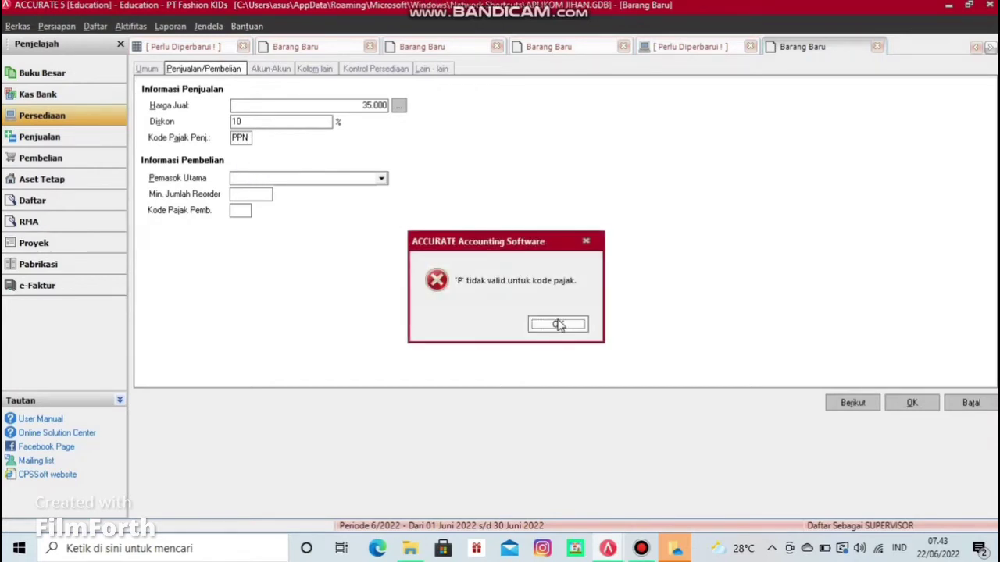
pyautogui.click(558, 325)
pyautogui.press('BackSpace')
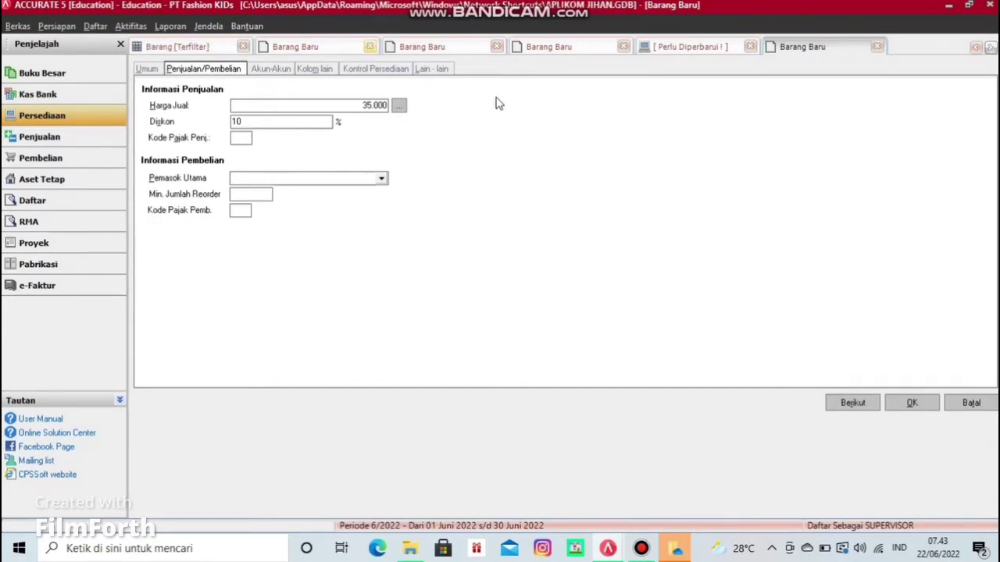
# Step: Set PT Bangsa as the main supplier and minimum reorder quantity to 1
pyautogui.click(347, 178)
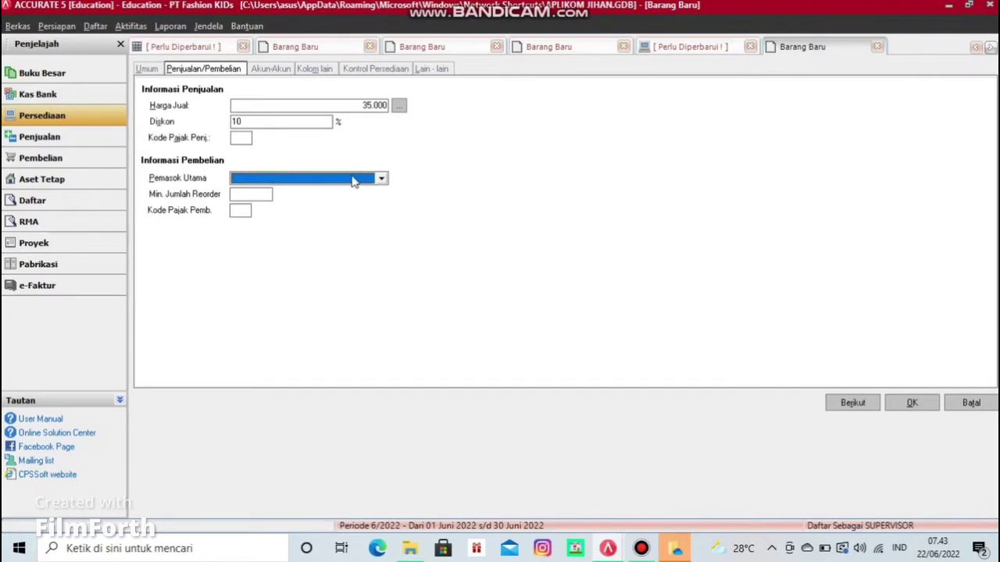
pyautogui.click(352, 180)
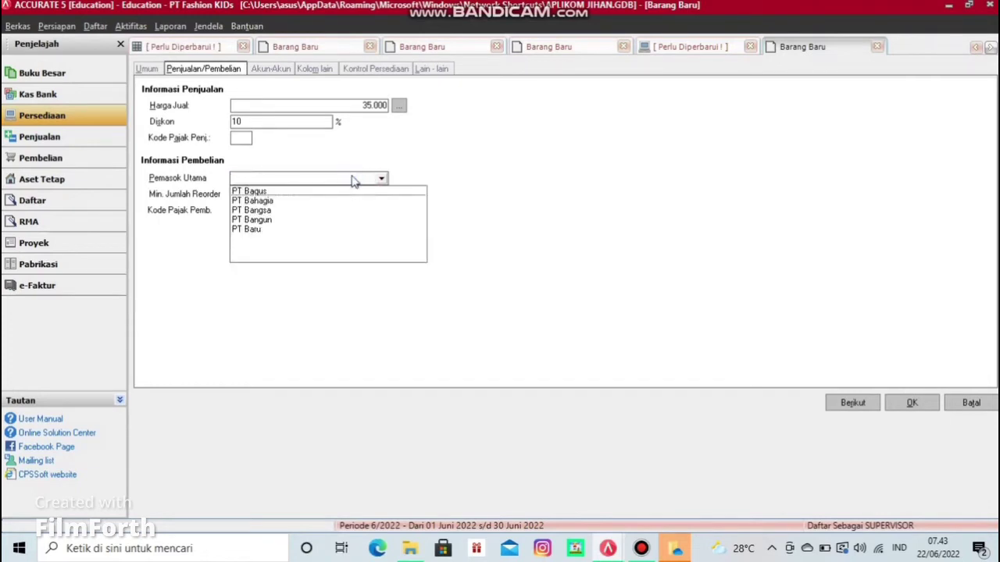
pyautogui.click(260, 211)
pyautogui.click(255, 193)
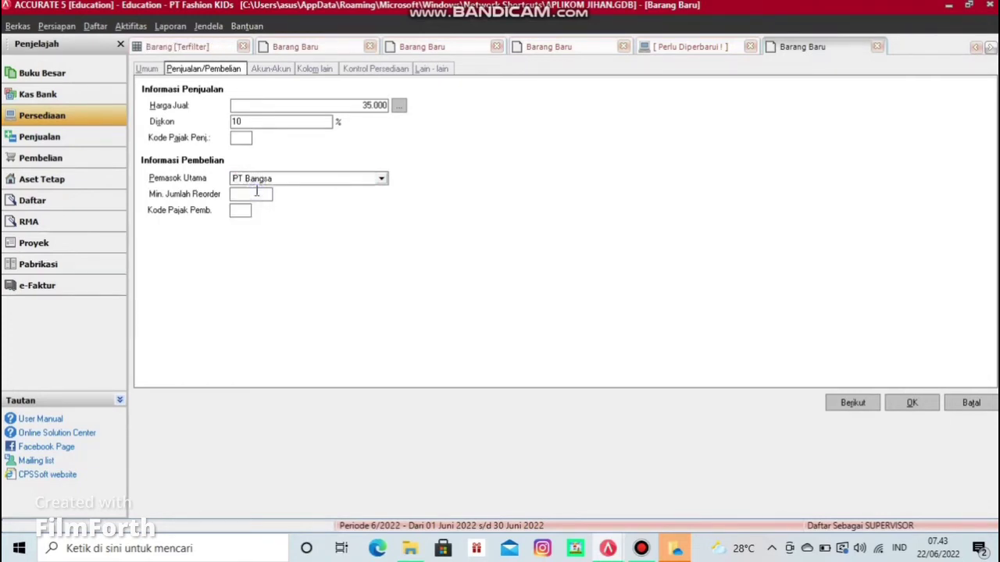
pyautogui.write('1')
pyautogui.click(271, 68)
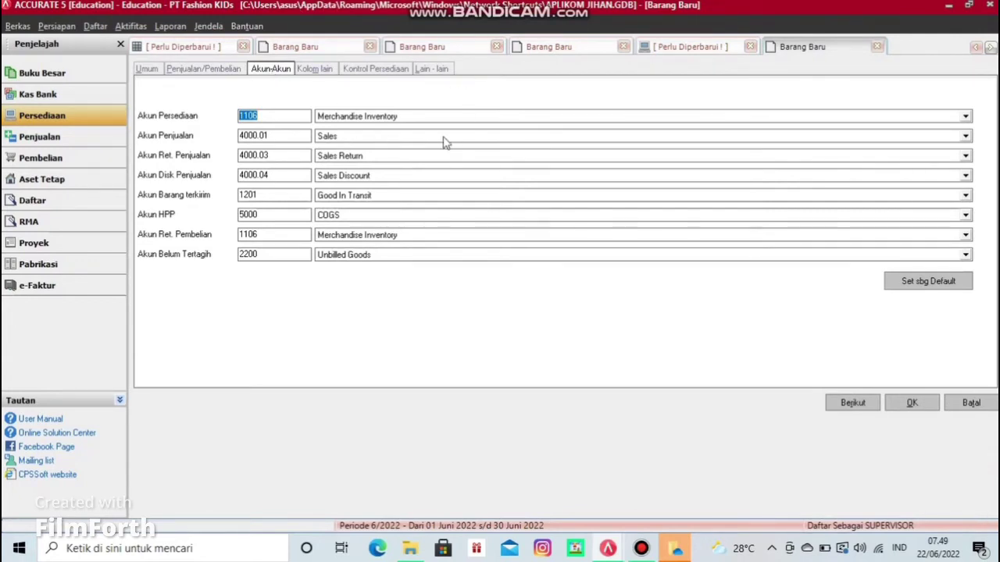
# Step: Show the Kontrol Persediaan settings of the new item
pyautogui.click(357, 71)
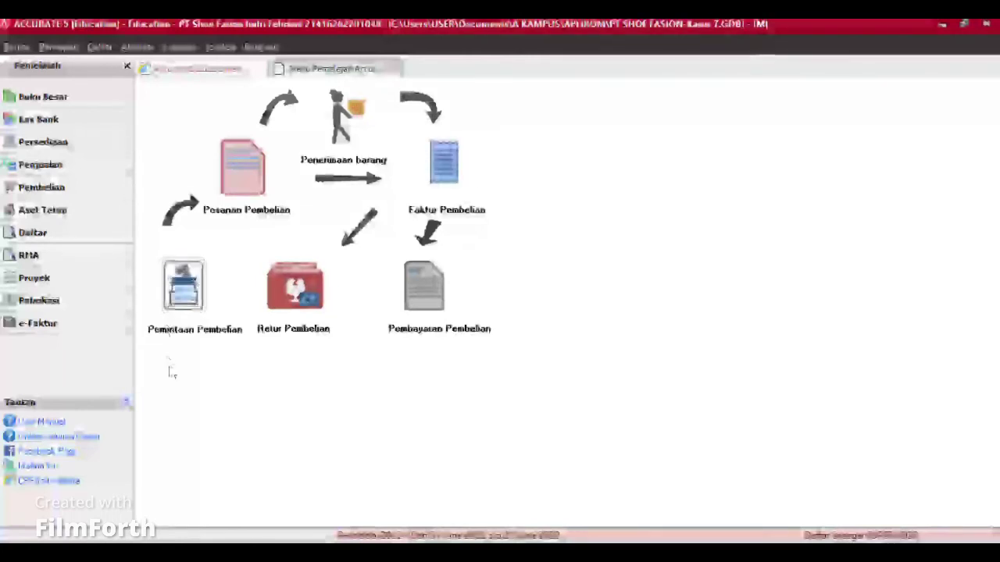
# Step: Start a purchase requisition dated 23/06/2022 for 50 of item C01 Sepatu Pria
pyautogui.click(192, 287)
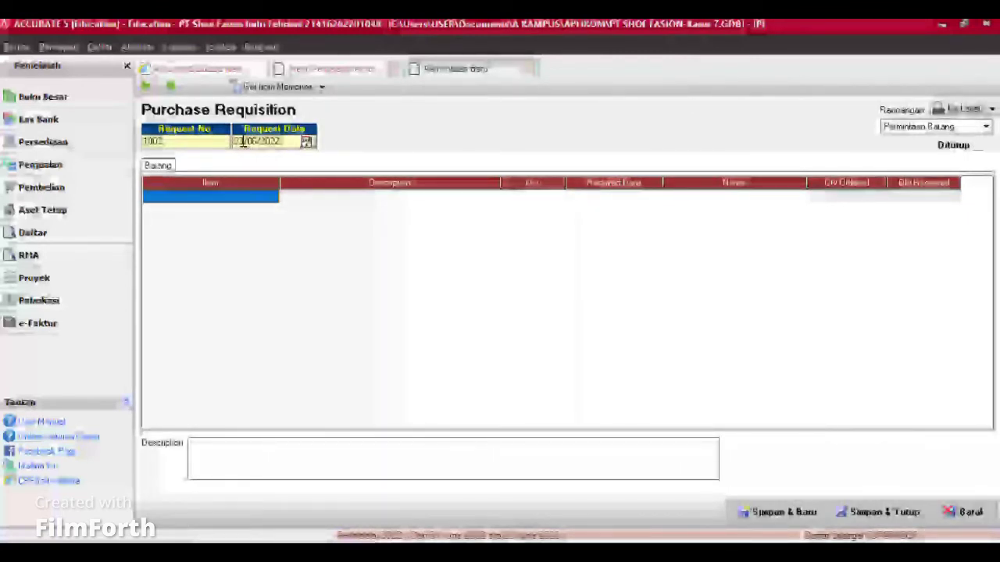
pyautogui.write('2')
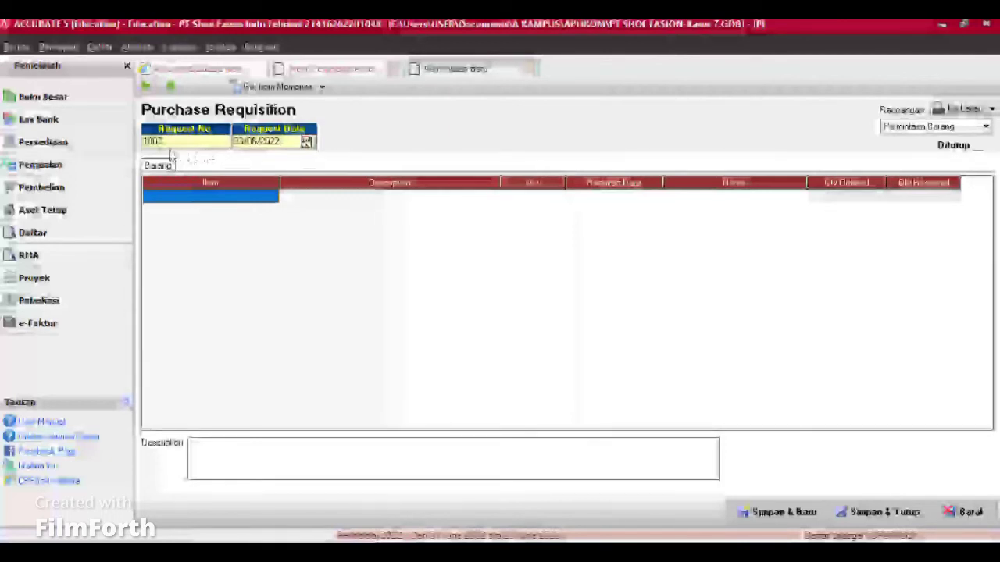
pyautogui.click(273, 196)
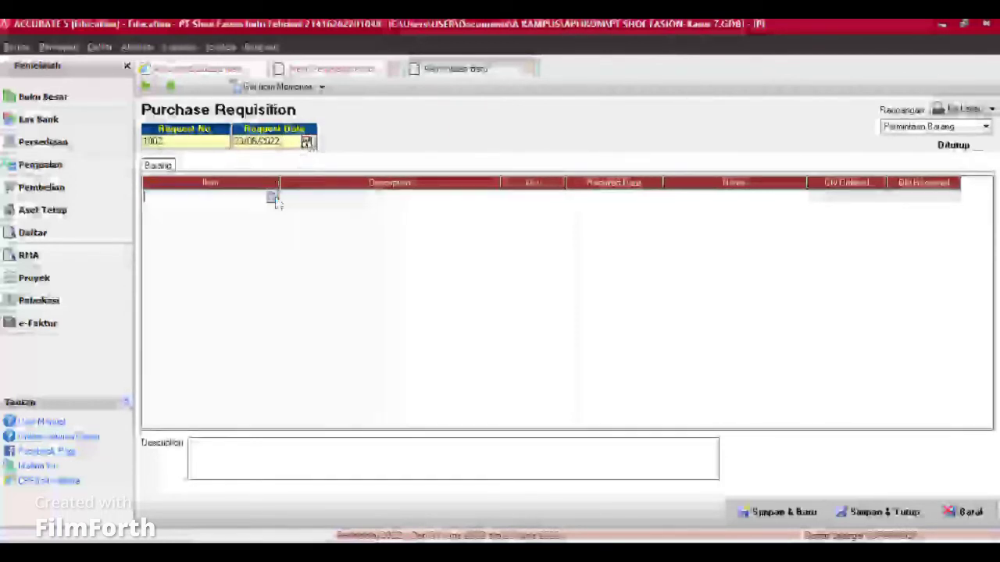
pyautogui.click(272, 197)
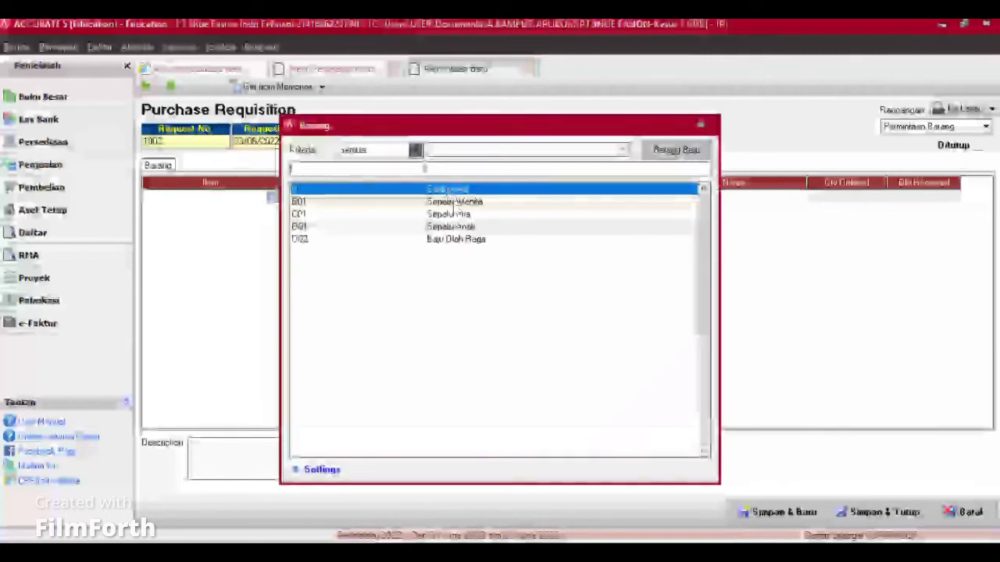
pyautogui.click(456, 214)
pyautogui.doubleClick(585, 213)
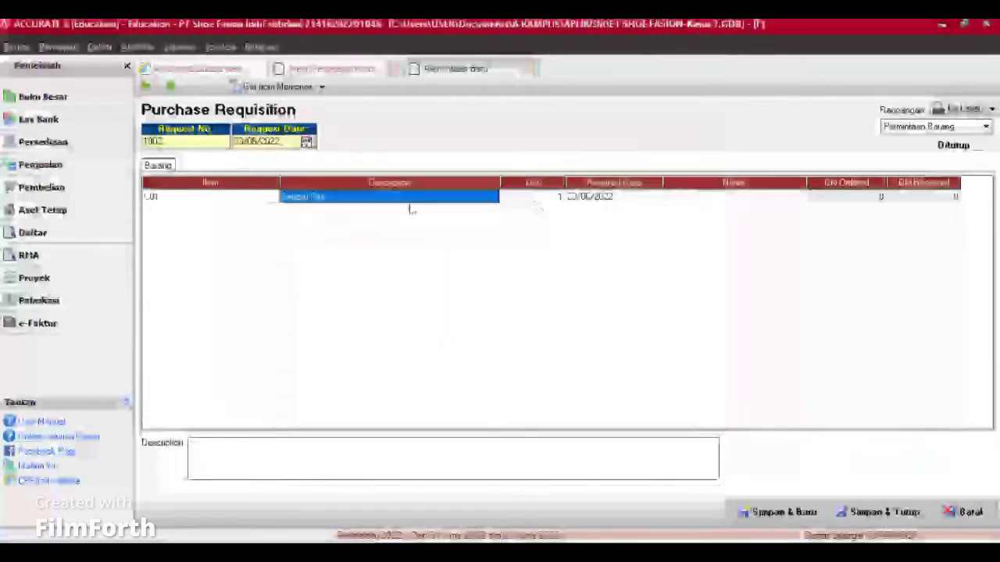
pyautogui.click(544, 200)
pyautogui.write('5')
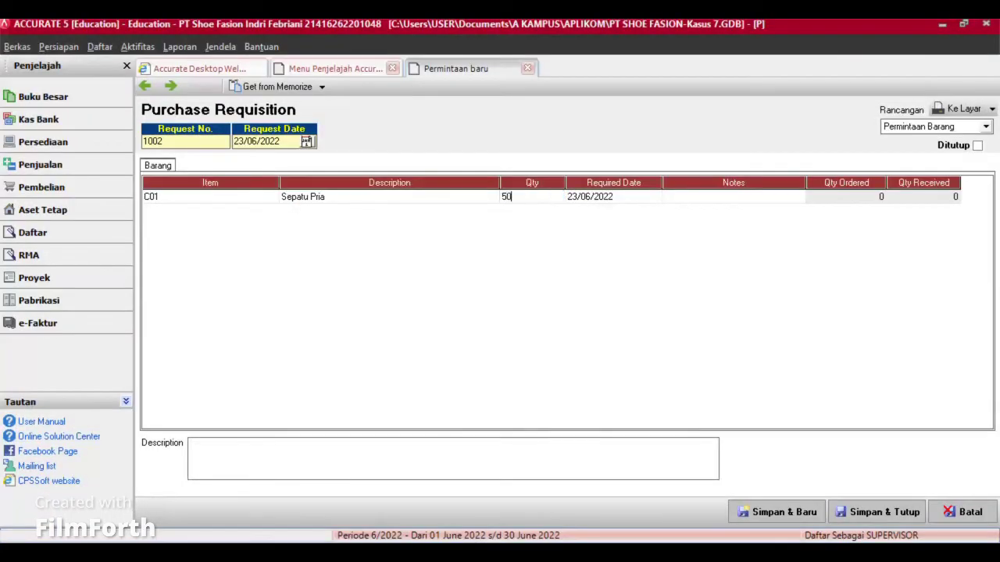
pyautogui.write('0')
pyautogui.click(712, 196)
# Step: Note the row as for the production section, then save and close the requisition
pyautogui.click(711, 196)
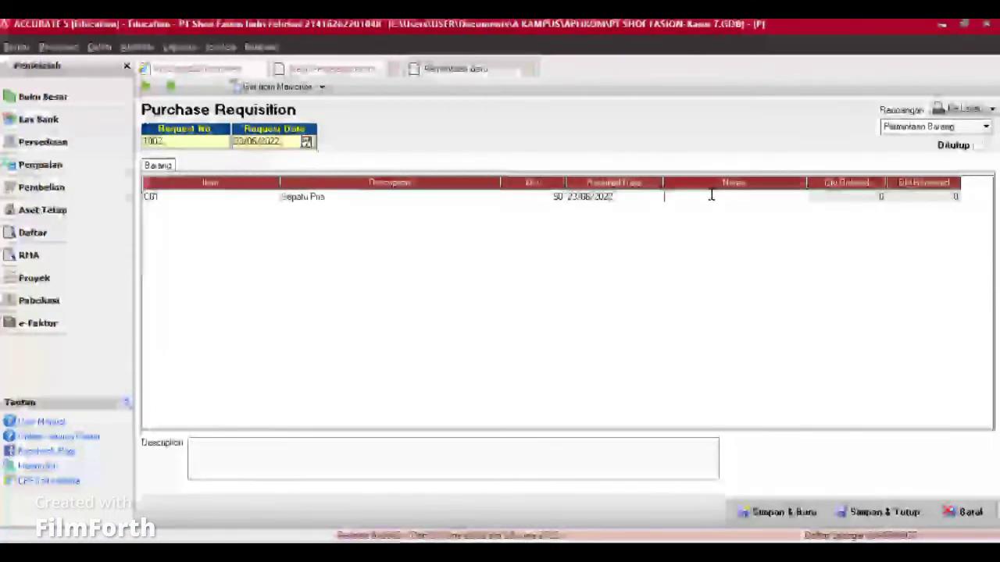
pyautogui.write('Unit')
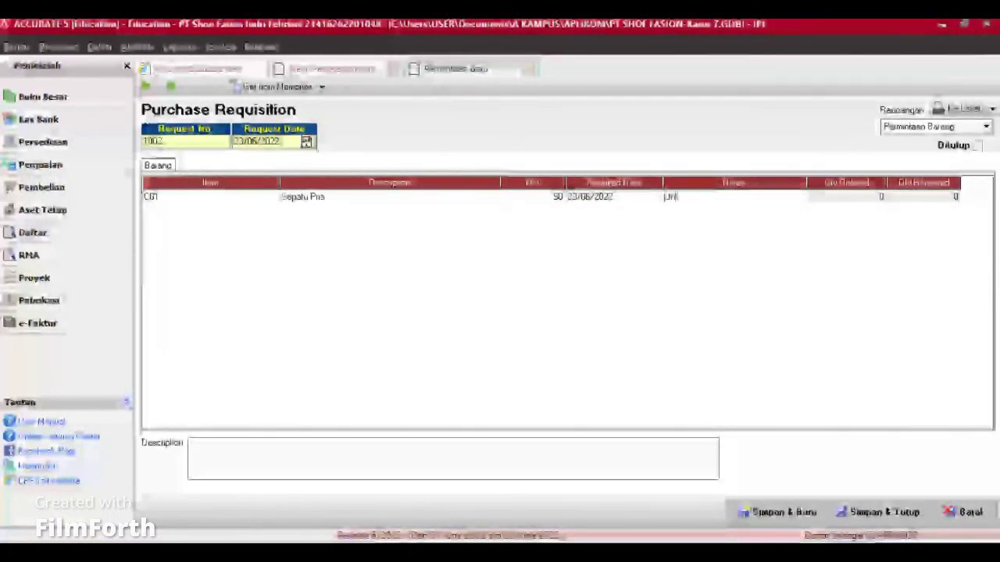
pyautogui.write('k bagian pro')
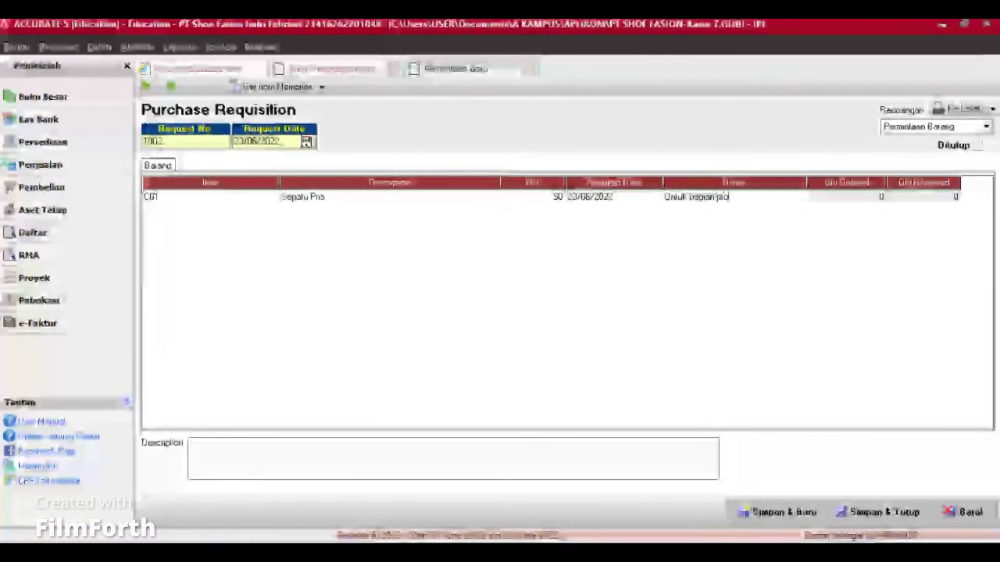
pyautogui.write('duuk')
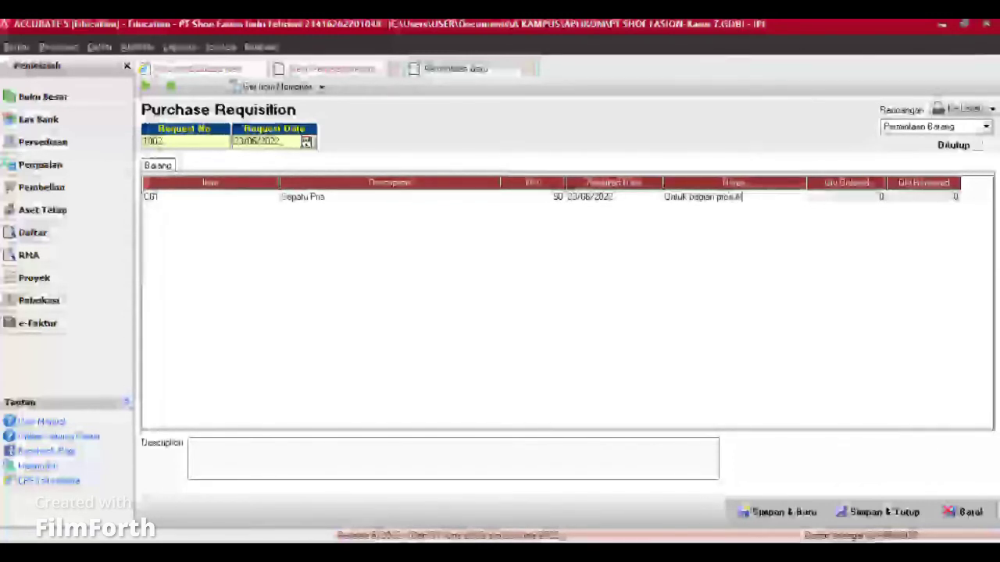
pyautogui.write('si')
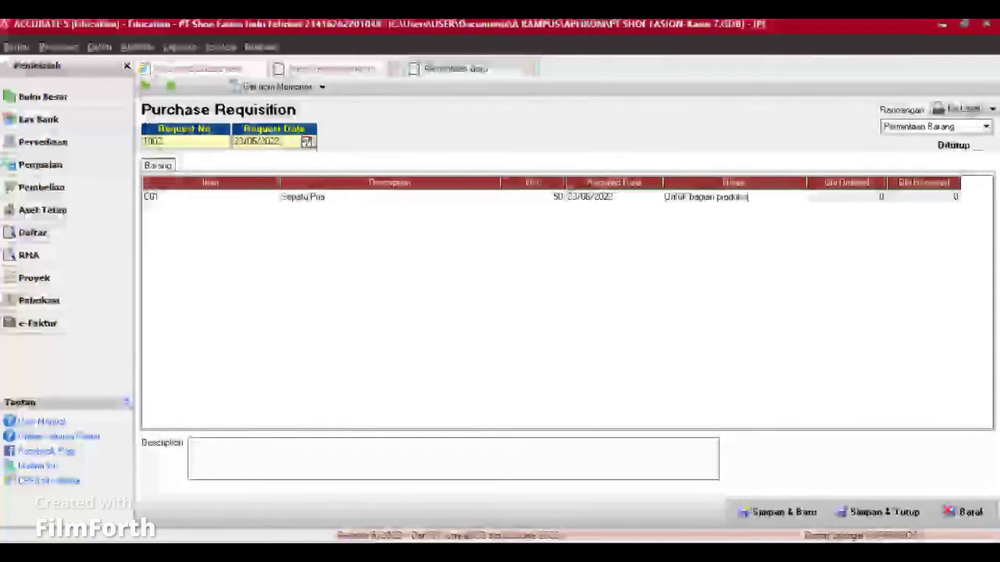
pyautogui.click(778, 512)
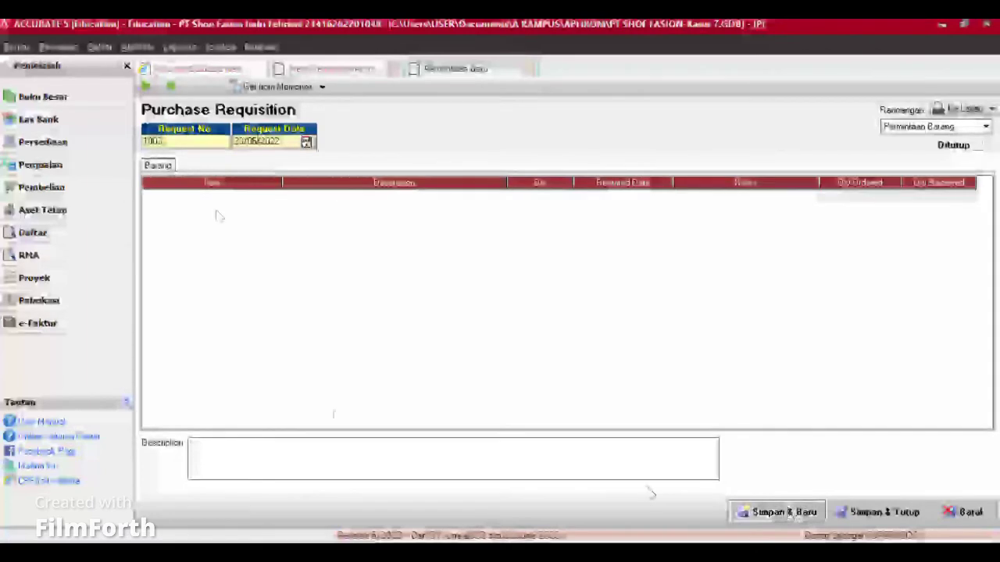
pyautogui.click(526, 67)
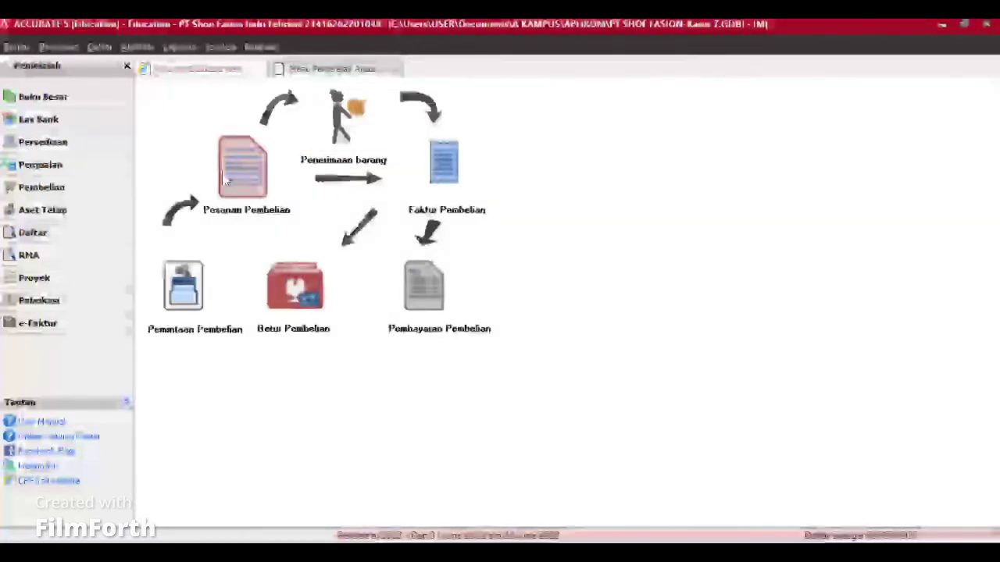
pyautogui.click(228, 181)
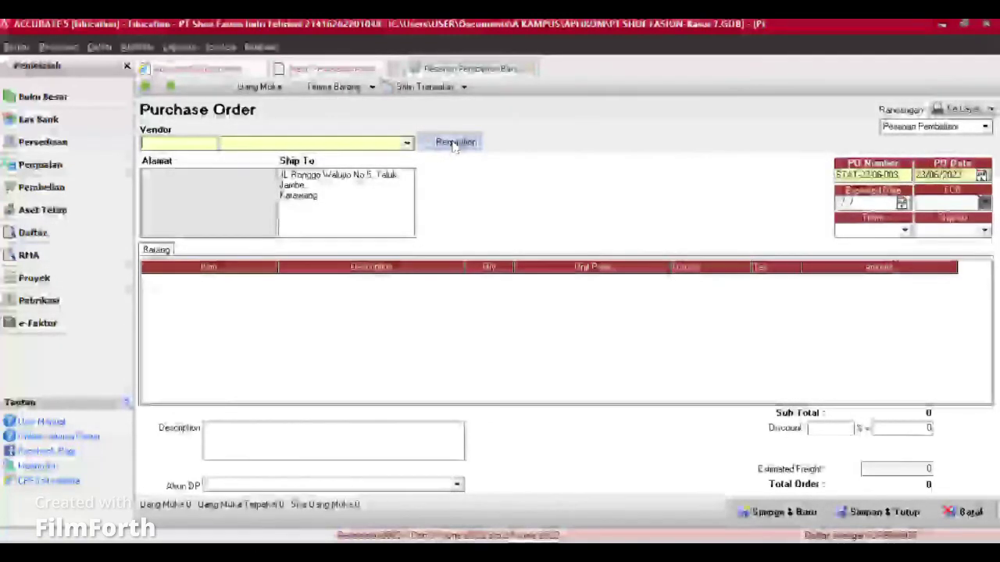
# Step: Choose vendor PT Baru and pull requisition 1002's items into the purchase order
pyautogui.click(407, 145)
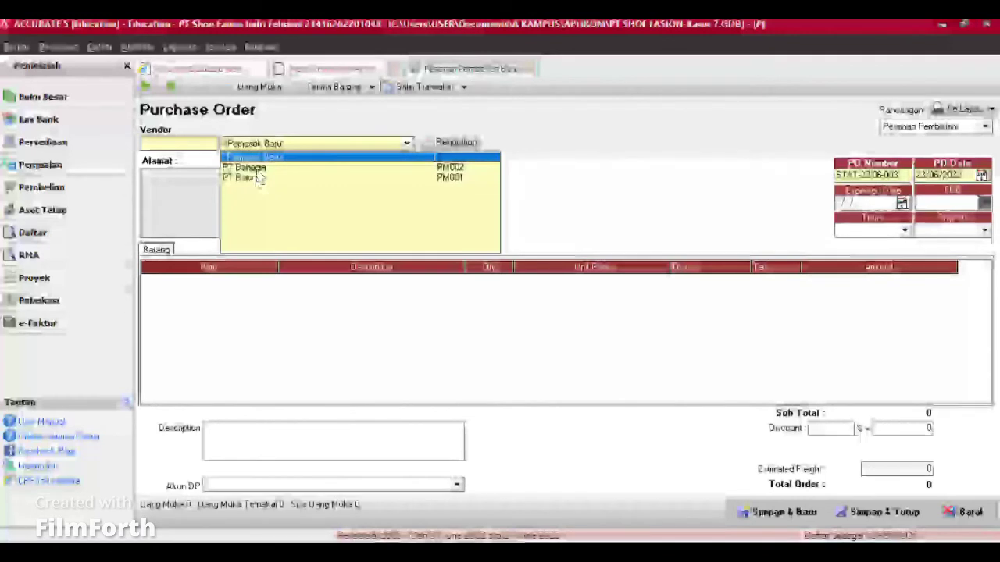
pyautogui.click(242, 177)
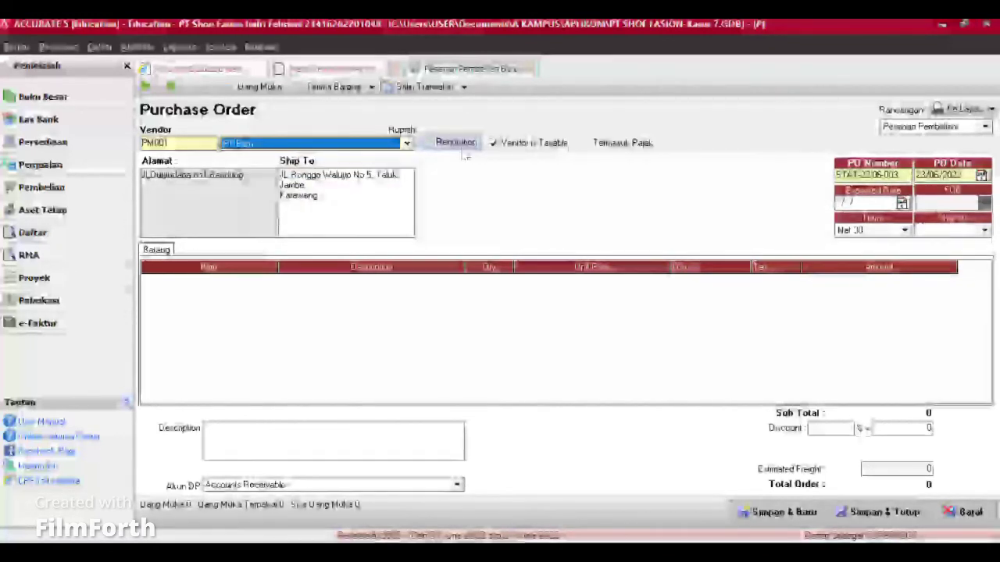
pyautogui.click(461, 143)
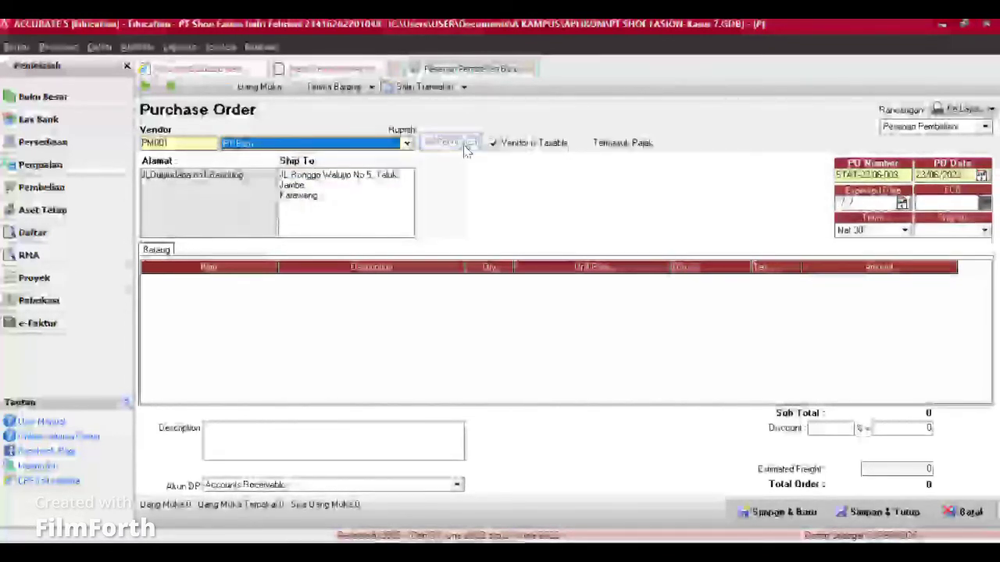
pyautogui.click(401, 242)
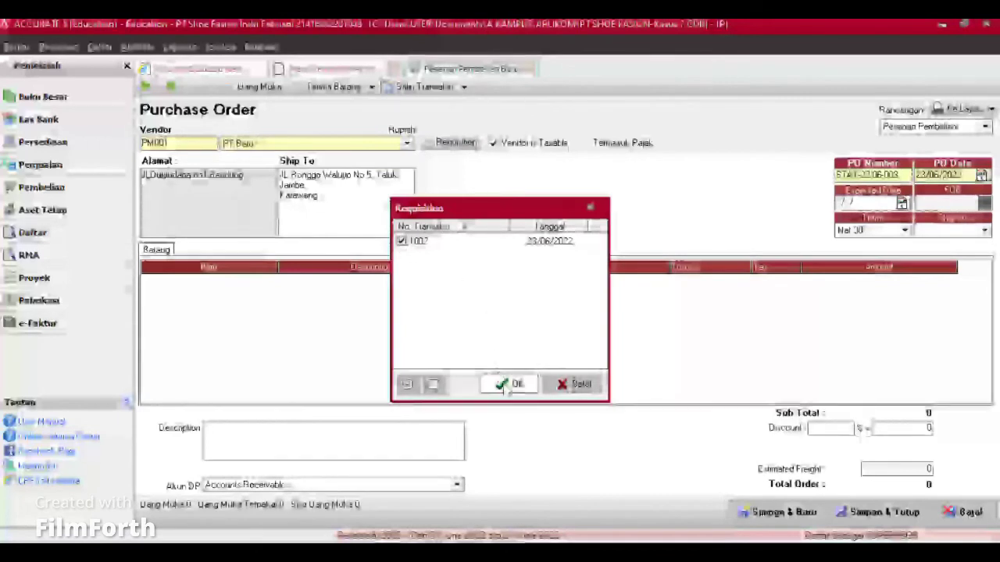
pyautogui.click(509, 386)
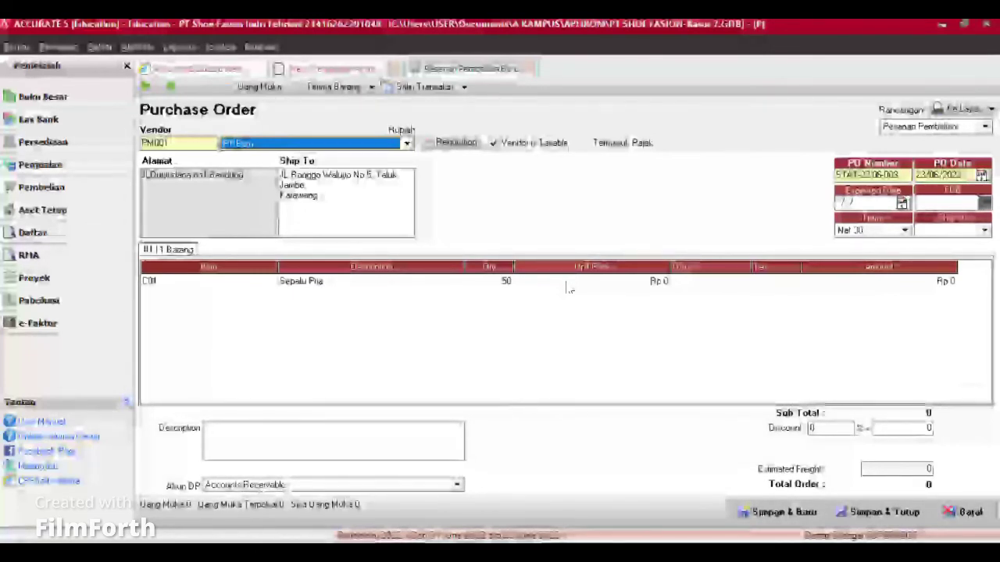
# Step: Set unit price 150.000, tax code V and Net 30 terms, then save the order
pyautogui.click(569, 287)
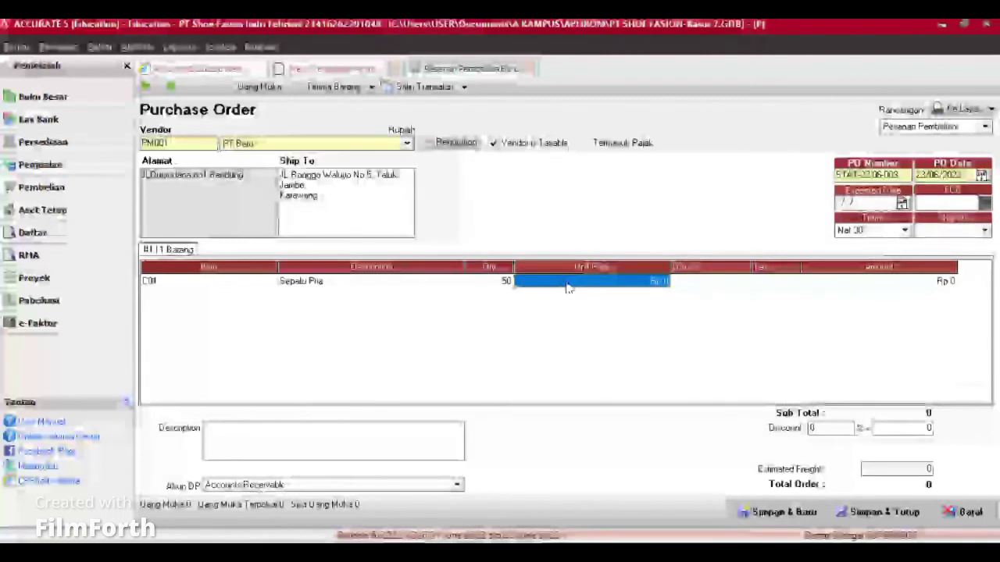
pyautogui.write('150')
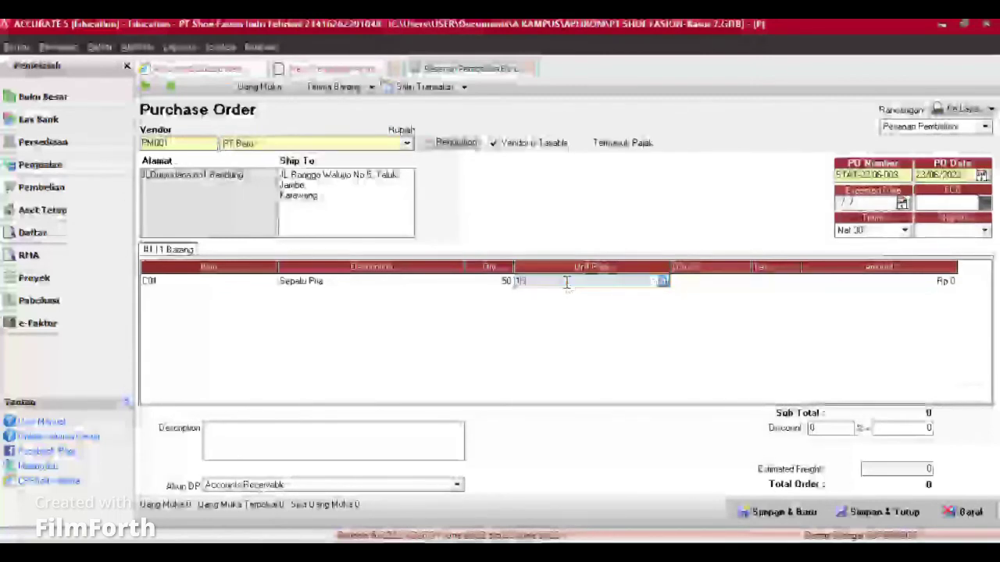
pyautogui.write('0000')
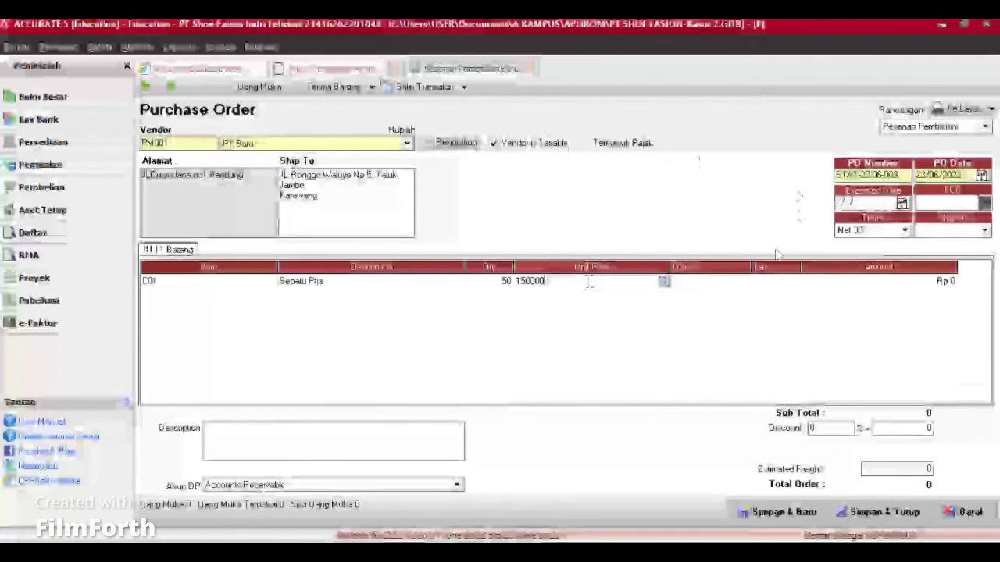
pyautogui.click(778, 281)
pyautogui.write('V')
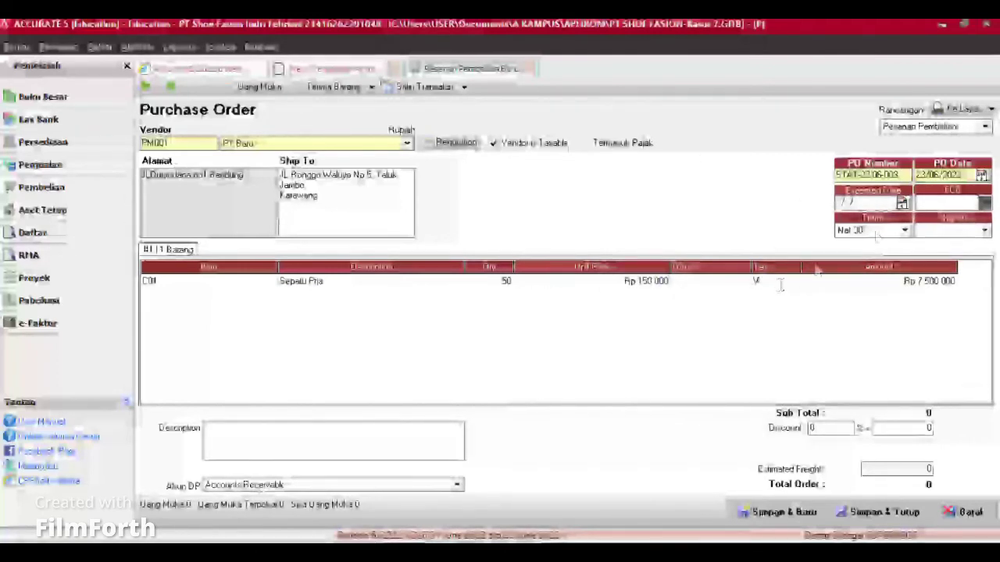
pyautogui.click(878, 232)
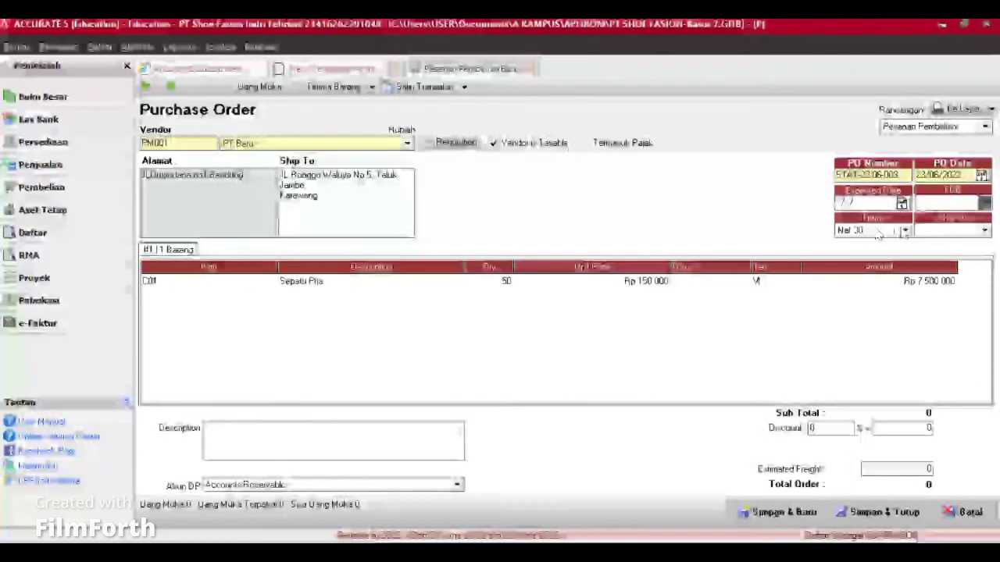
pyautogui.click(905, 231)
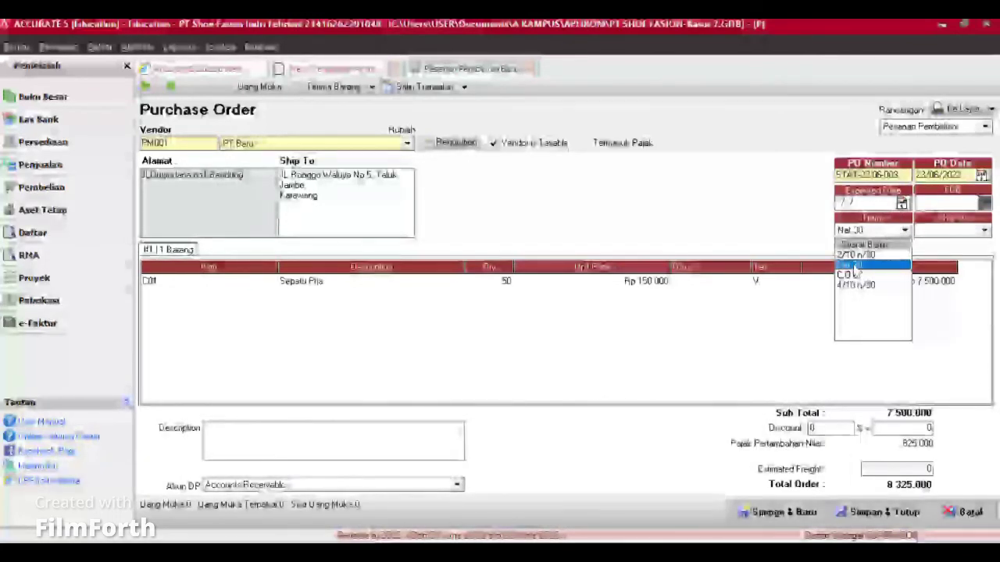
pyautogui.click(734, 290)
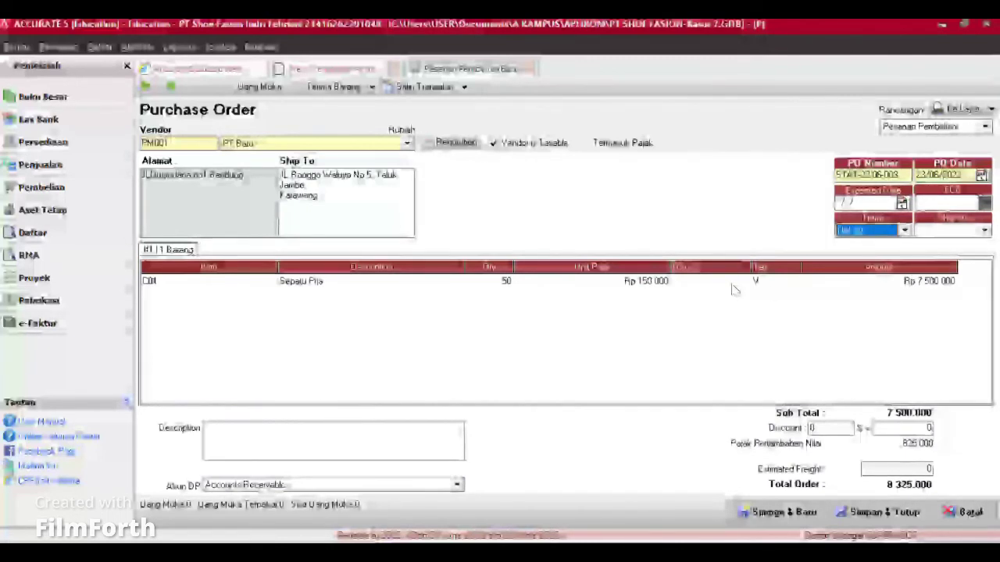
pyautogui.click(782, 513)
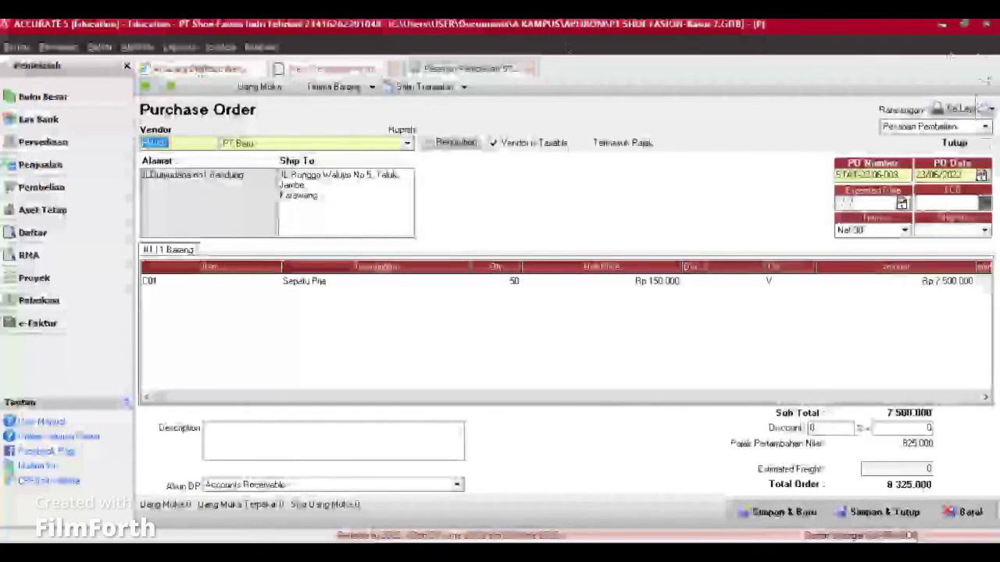
# Step: Review the printed preview of the PT Baru purchase order, then close it
pyautogui.click(973, 113)
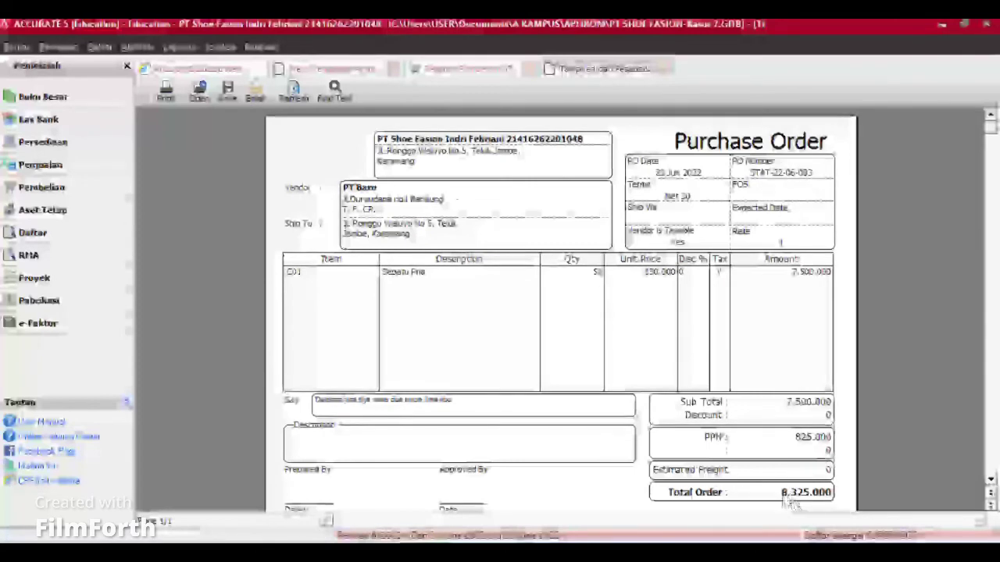
pyautogui.scroll(-1, 661, 396)
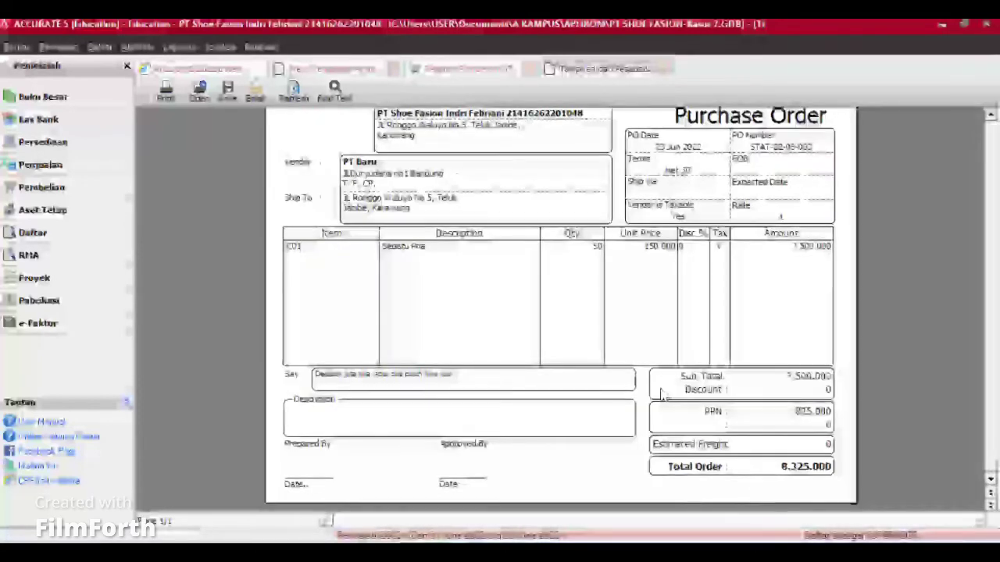
pyautogui.scroll(1, 663, 396)
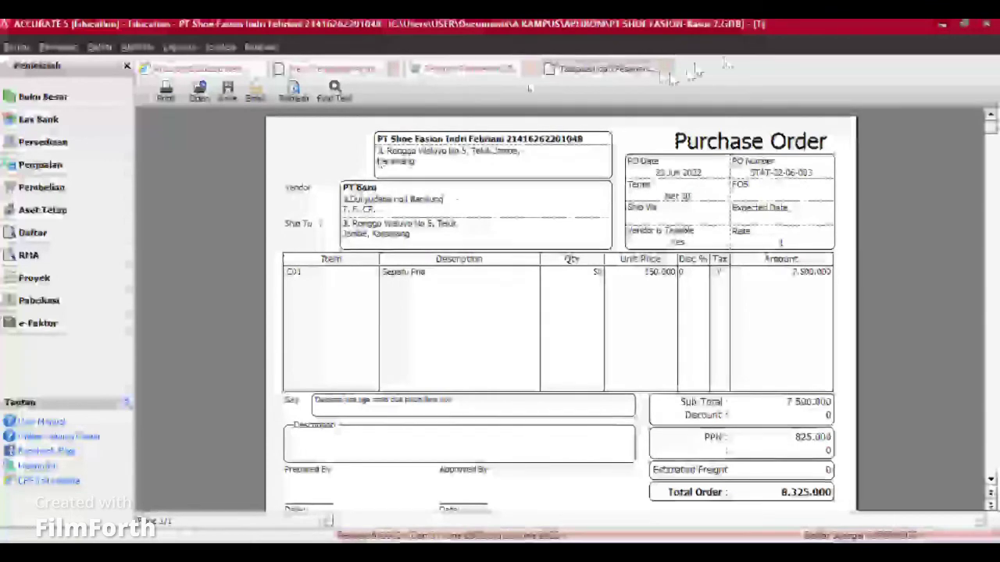
pyautogui.click(664, 71)
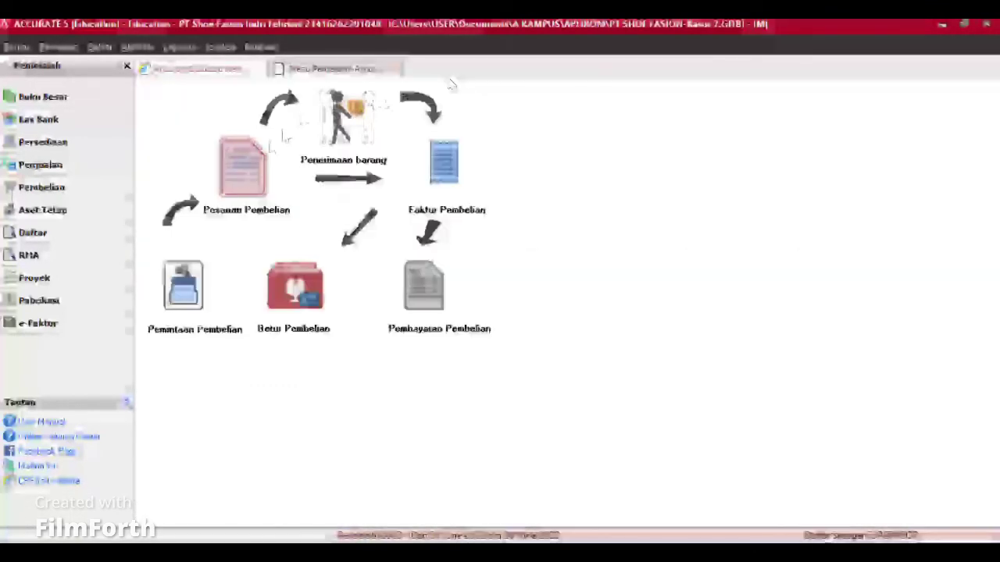
# Step: Start goods receipt 002, adjusting its receive and ship dates
pyautogui.click(350, 115)
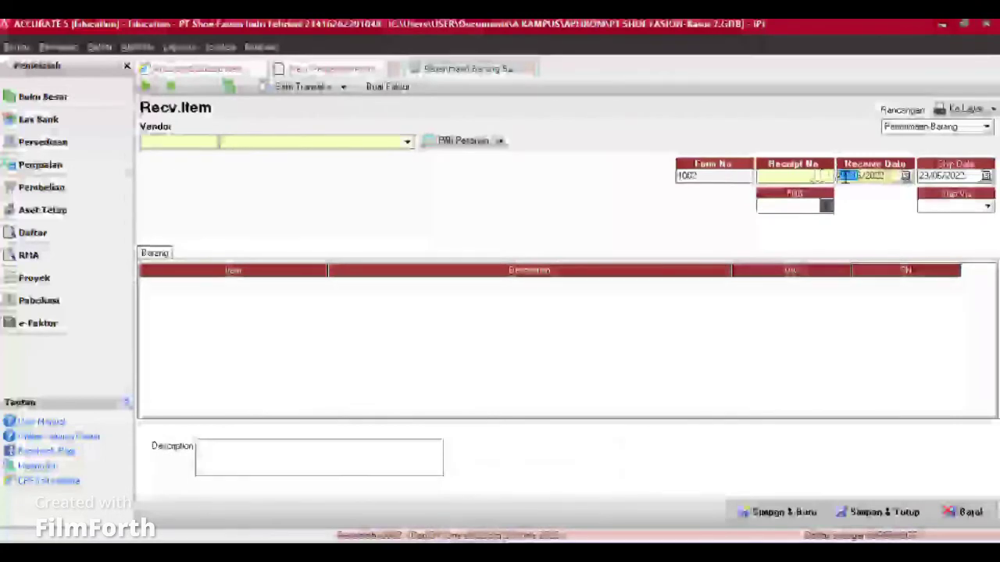
pyautogui.moveTo(846, 177); pyautogui.dragTo(833, 179)
pyautogui.write('15')
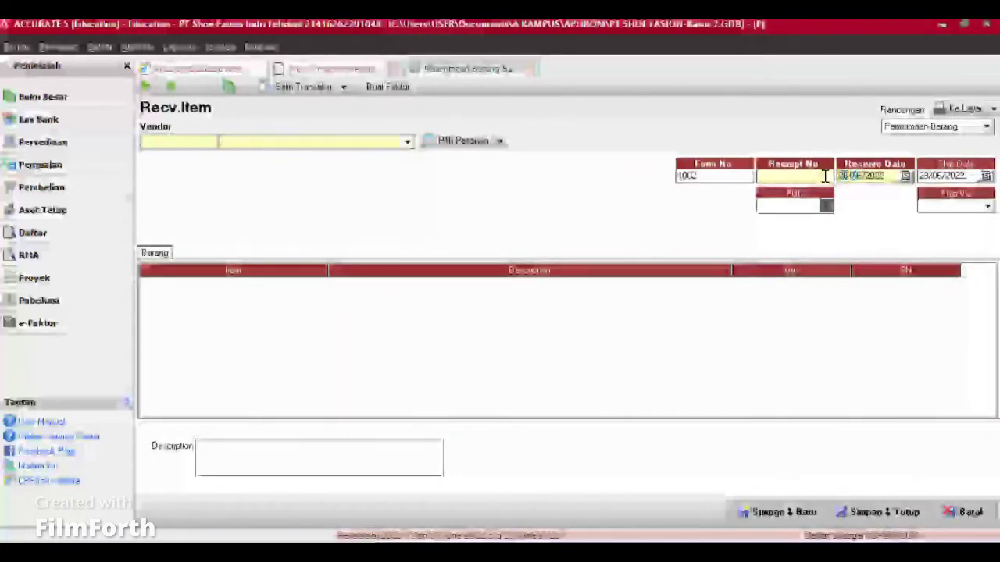
pyautogui.moveTo(928, 177); pyautogui.dragTo(907, 182)
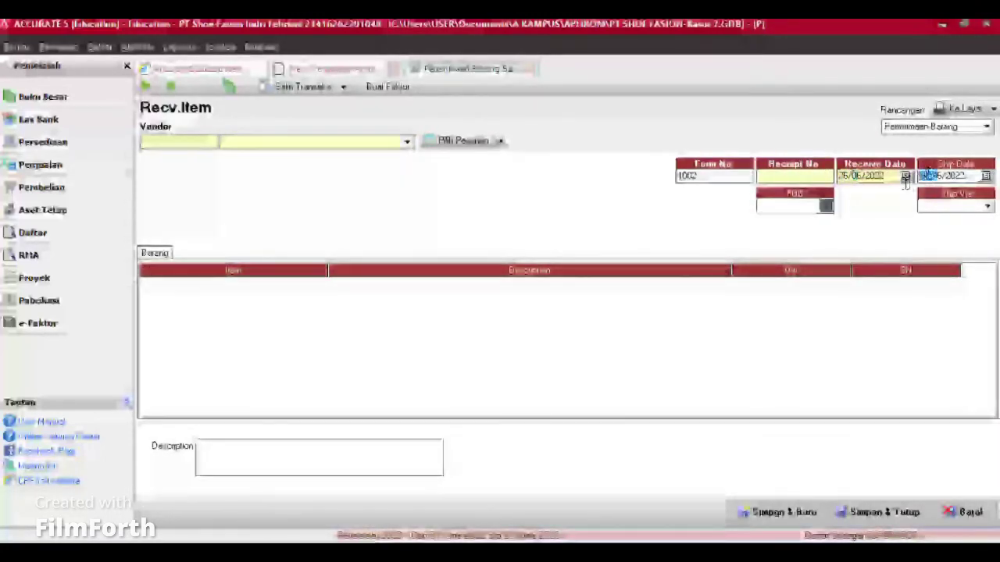
pyautogui.write('25')
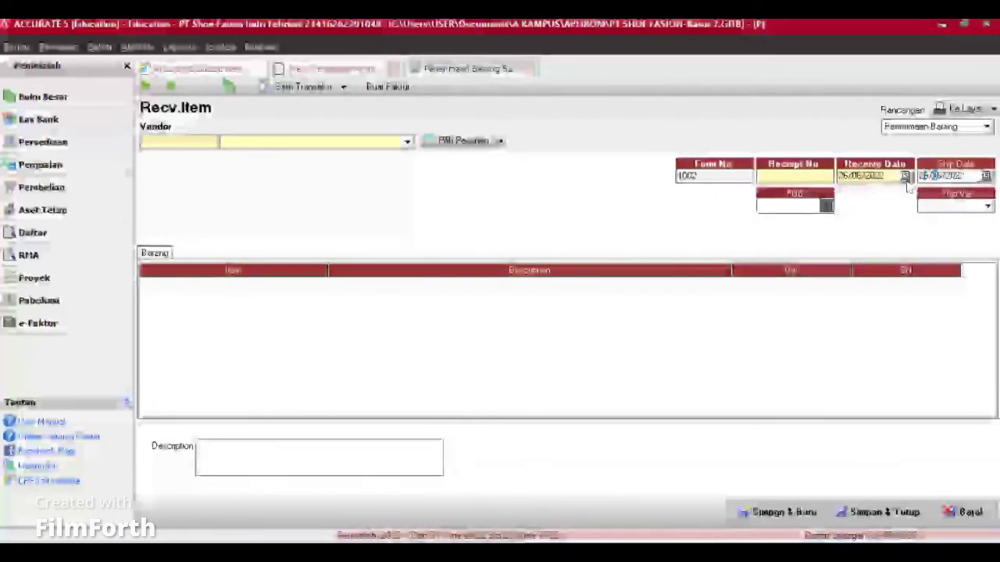
pyautogui.click(805, 177)
pyautogui.write('002')
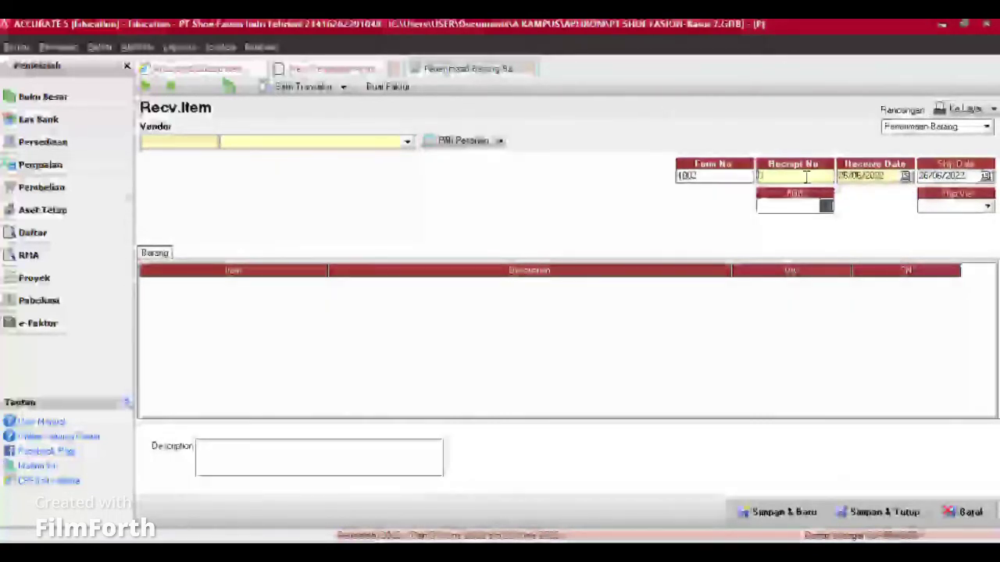
# Step: Receive PT Baru's Sepatu Pria purchase order, then save and close the receipt
pyautogui.click(407, 143)
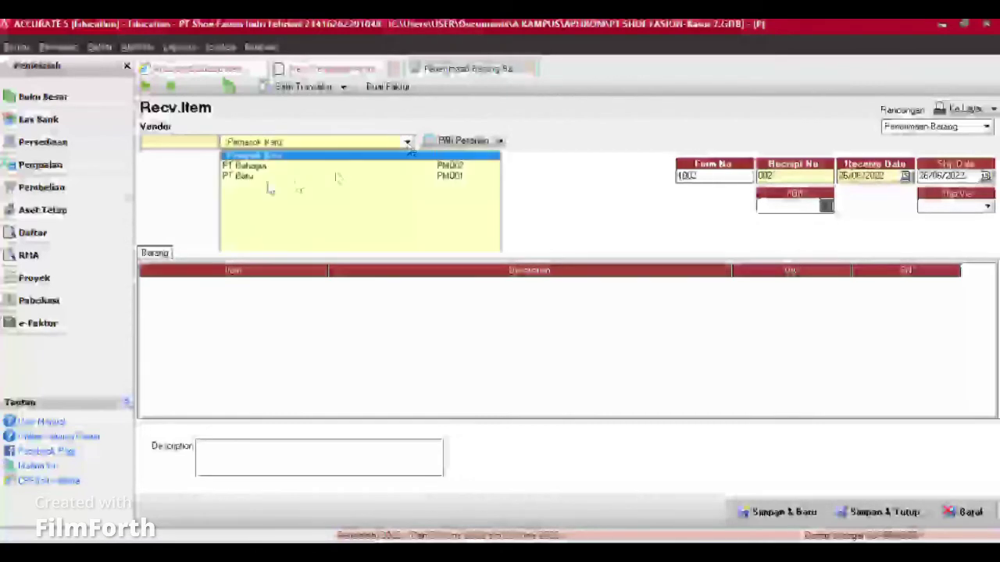
pyautogui.click(268, 178)
pyautogui.click(463, 142)
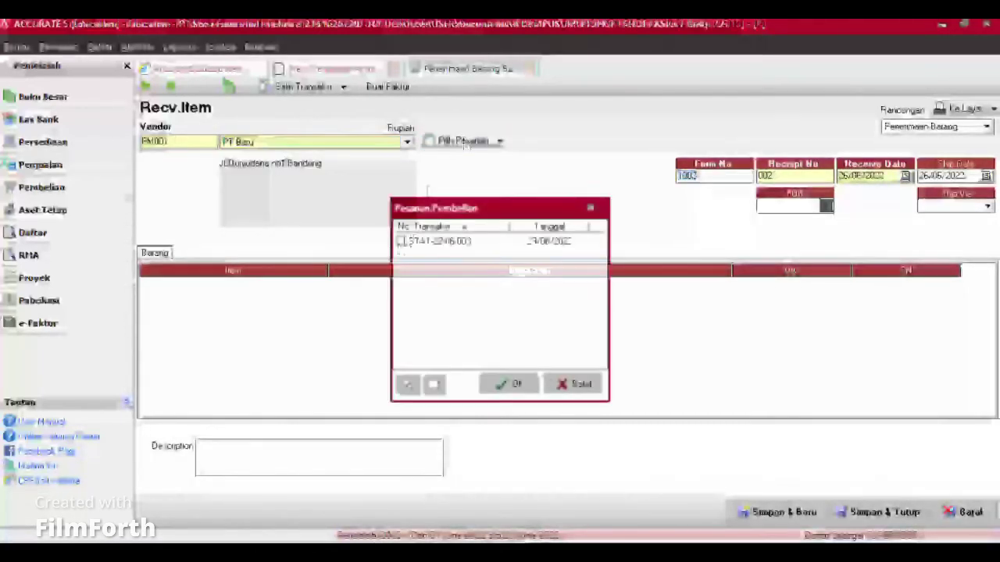
pyautogui.click(402, 242)
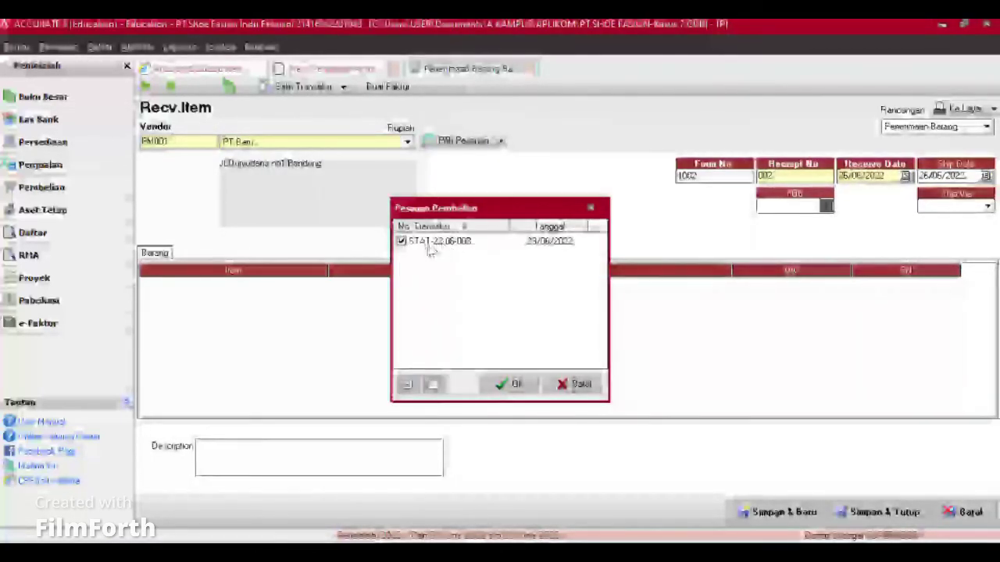
pyautogui.click(513, 383)
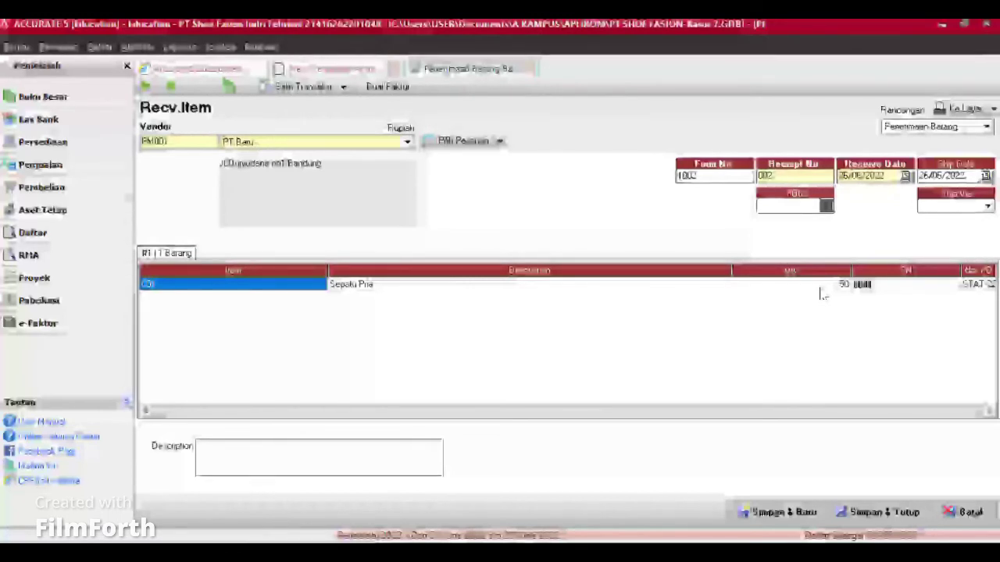
pyautogui.click(822, 287)
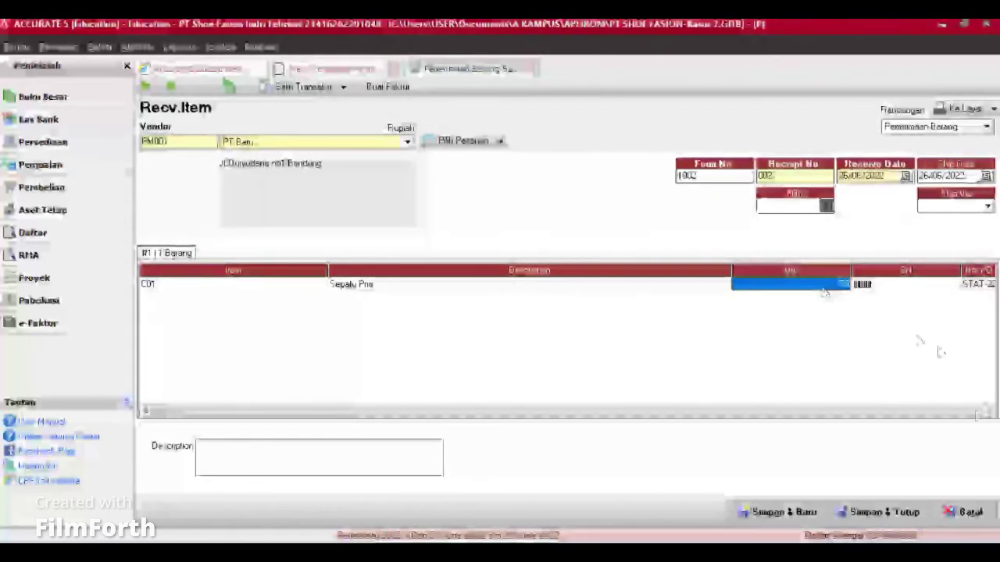
pyautogui.click(945, 412)
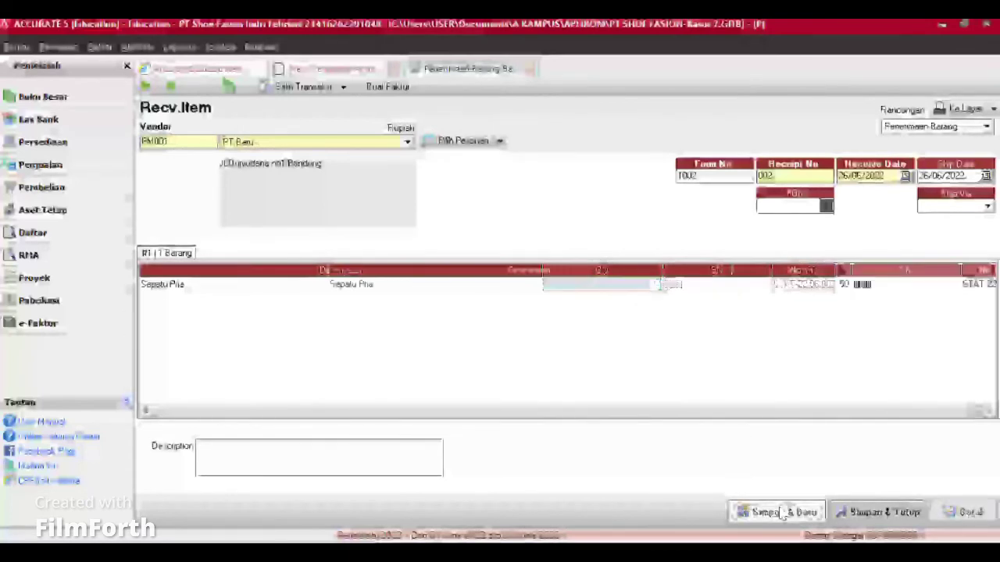
pyautogui.click(783, 514)
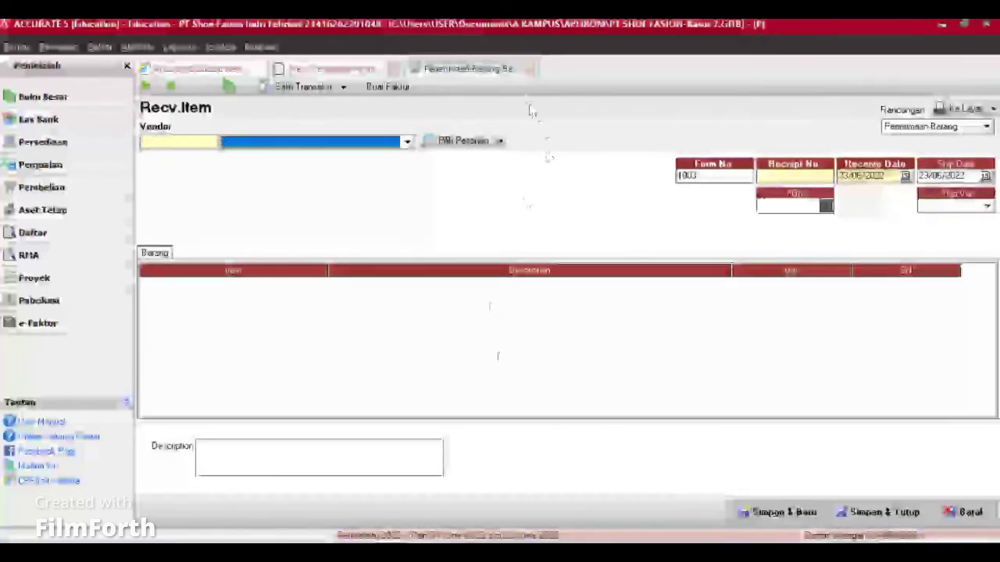
pyautogui.click(527, 71)
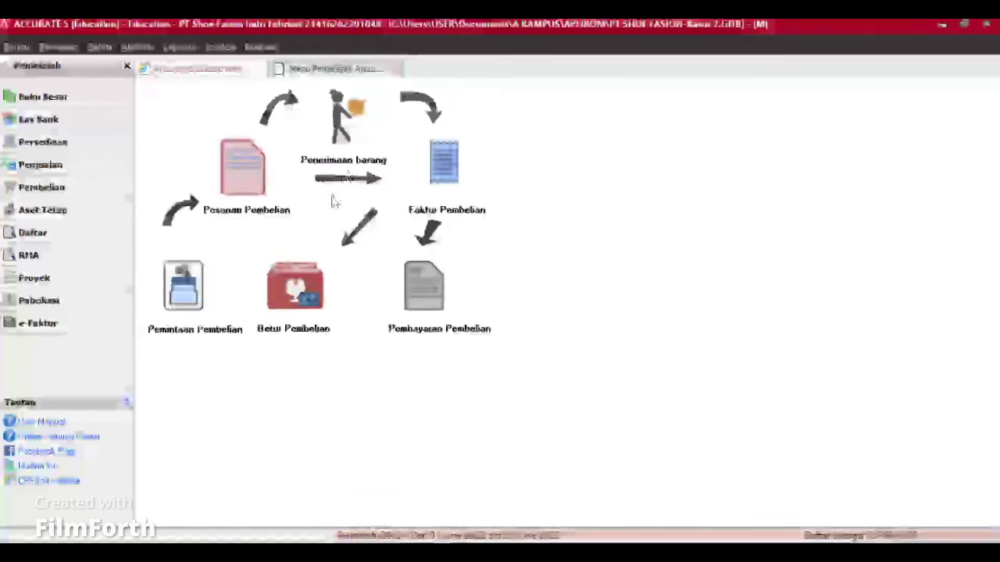
pyautogui.click(302, 287)
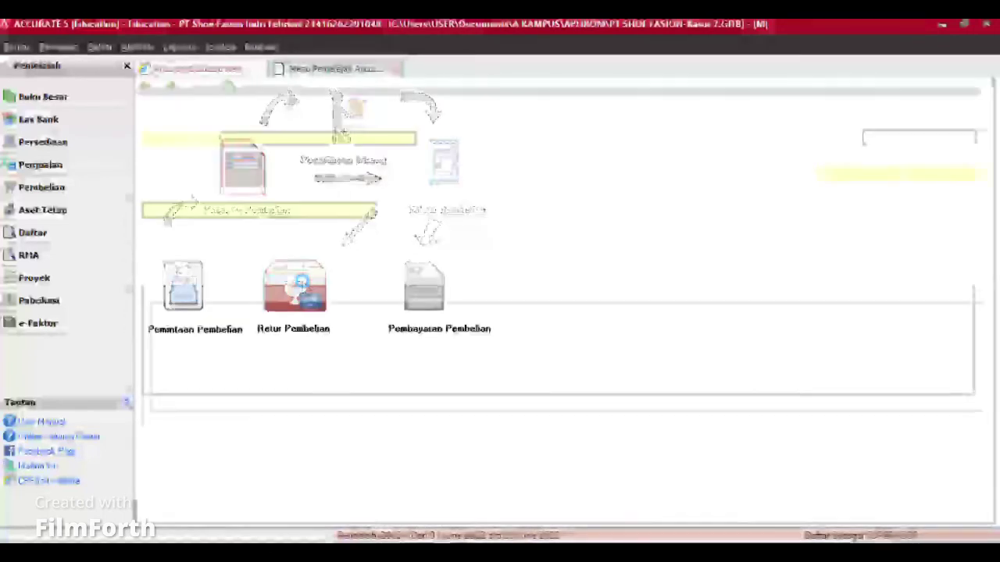
pyautogui.click(408, 139)
pyautogui.click(271, 164)
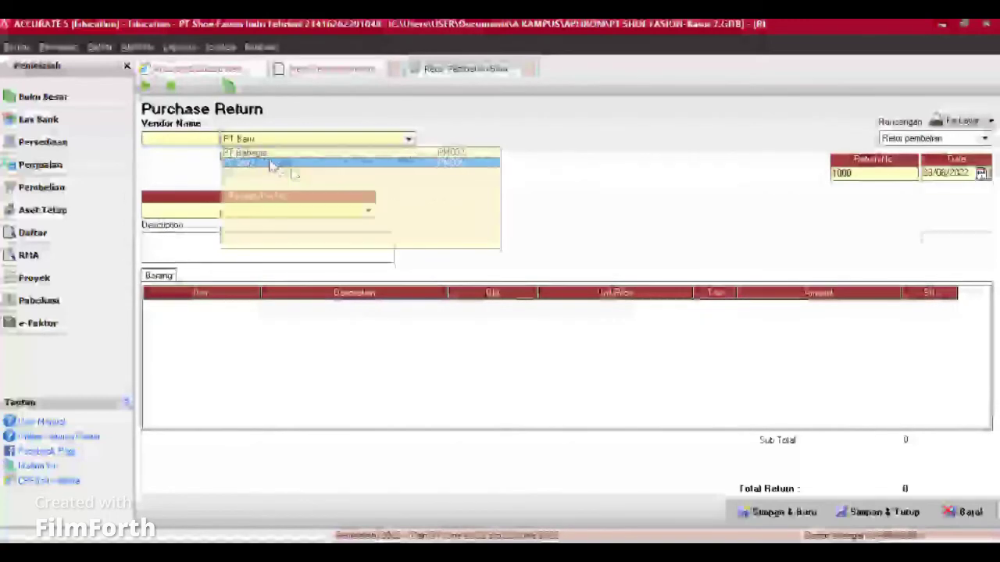
pyautogui.click(368, 211)
pyautogui.click(192, 225)
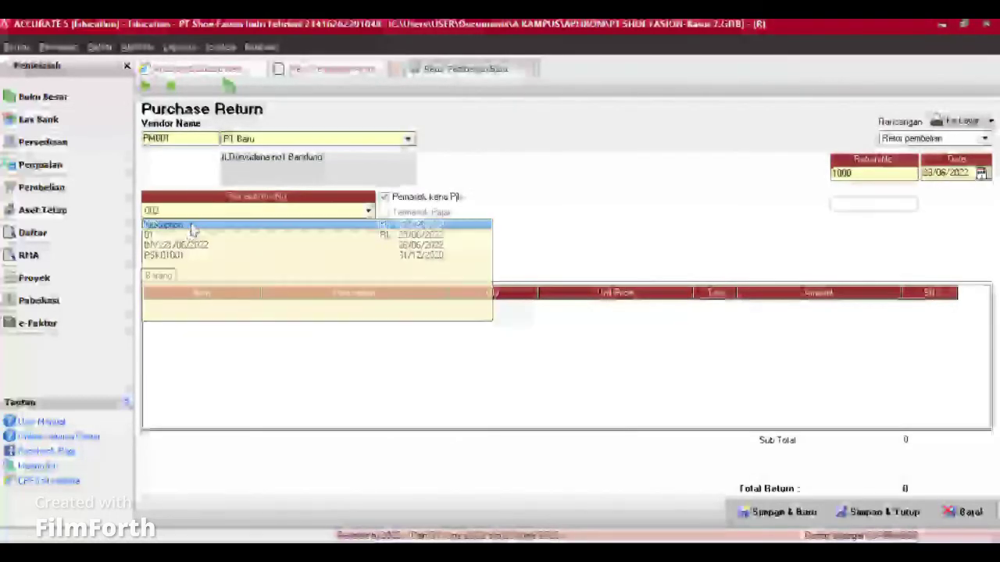
pyautogui.click(930, 173)
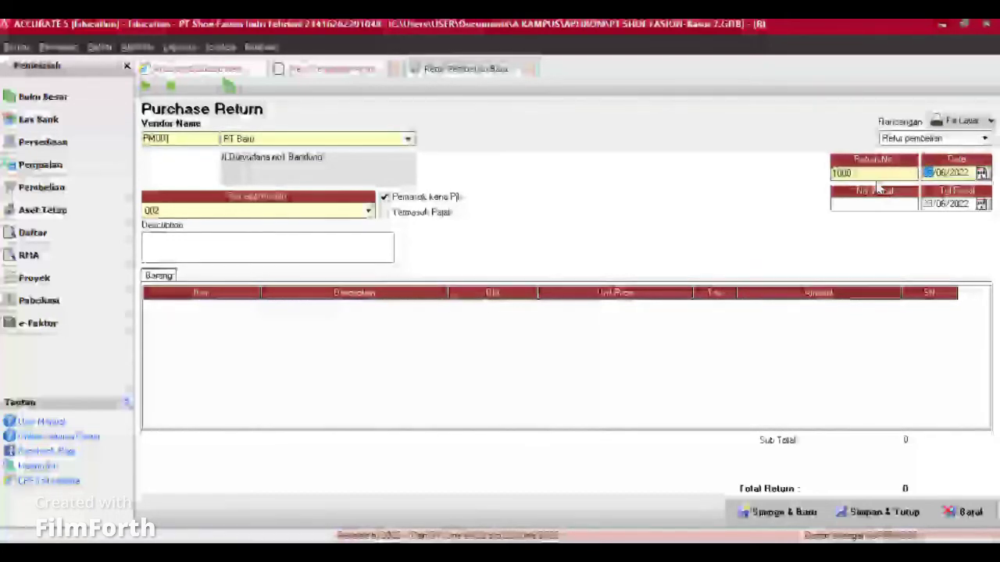
pyautogui.write('27')
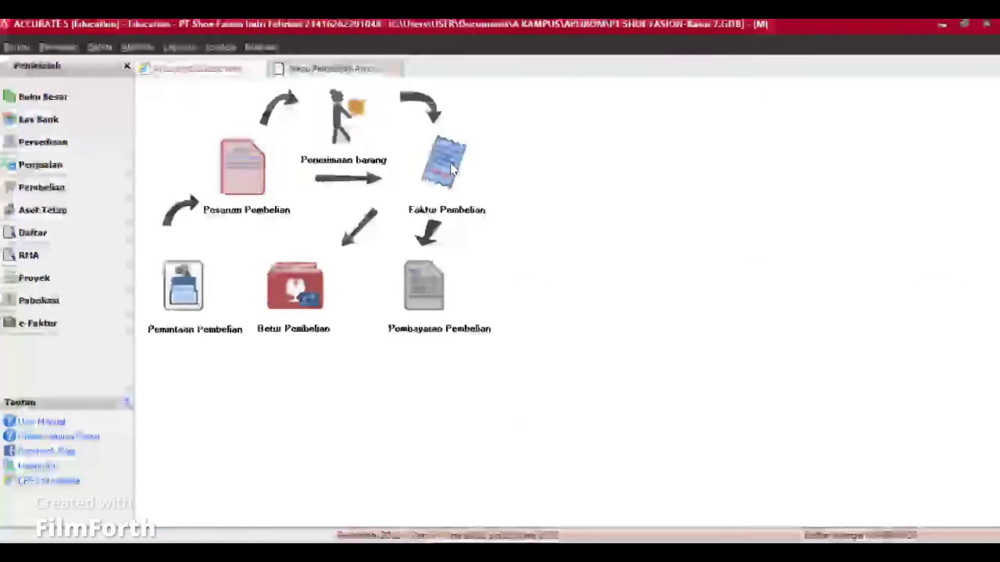
pyautogui.click(448, 166)
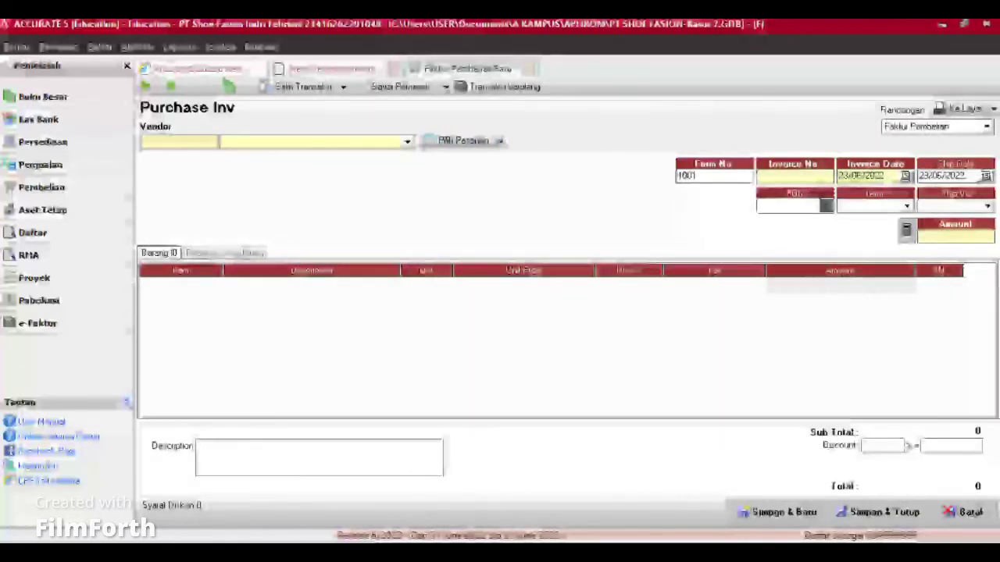
# Step: Enter invoice number IV/001/06/2022 with invoice and ship dates on the 26th
pyautogui.write('IV/001/')
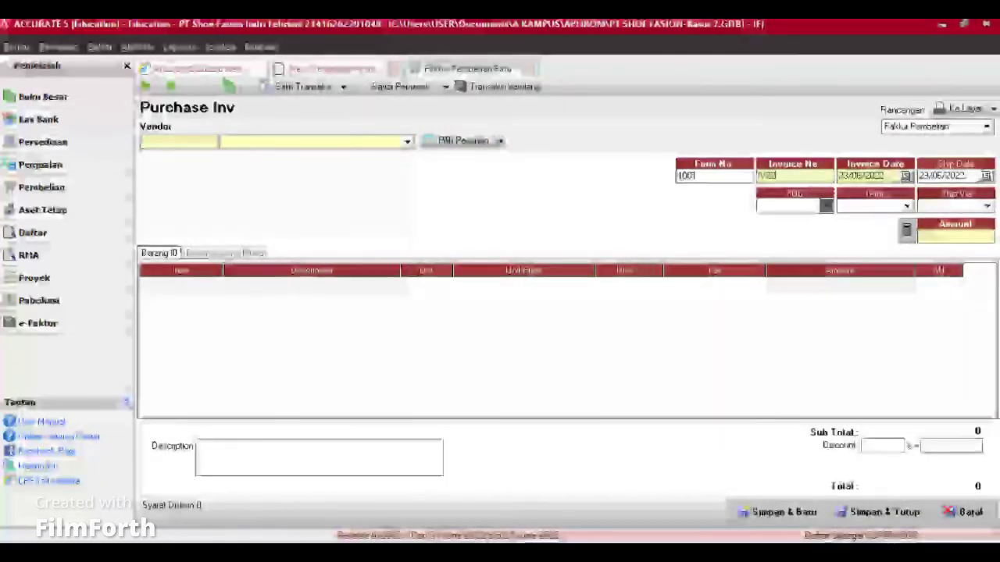
pyautogui.write('06/2022')
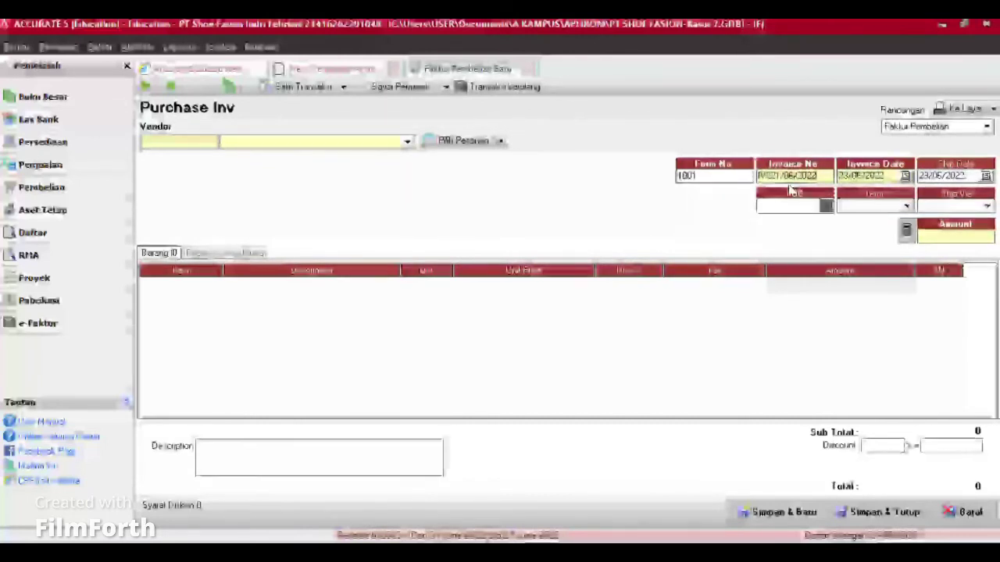
pyautogui.click(848, 173)
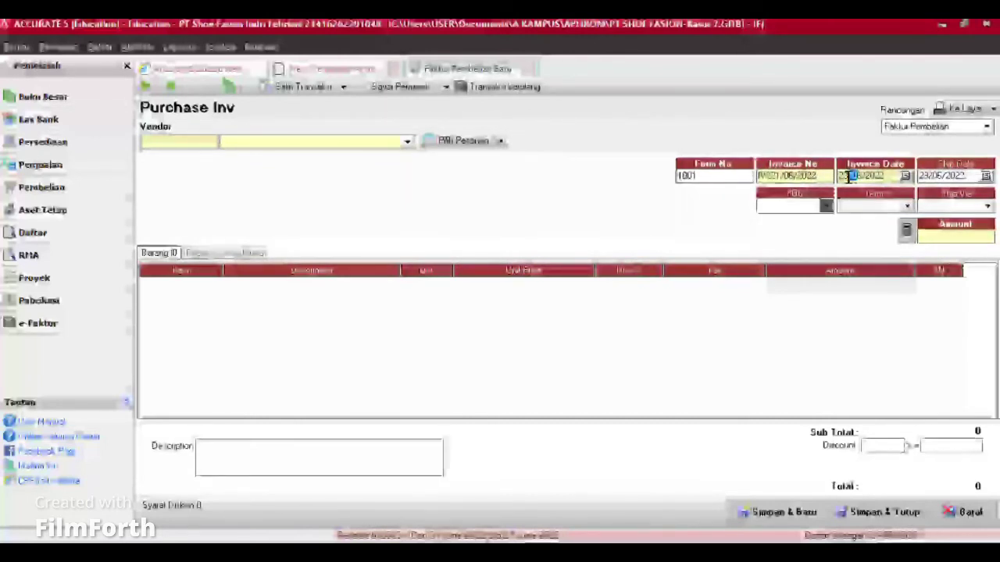
pyautogui.moveTo(850, 173); pyautogui.dragTo(843, 175)
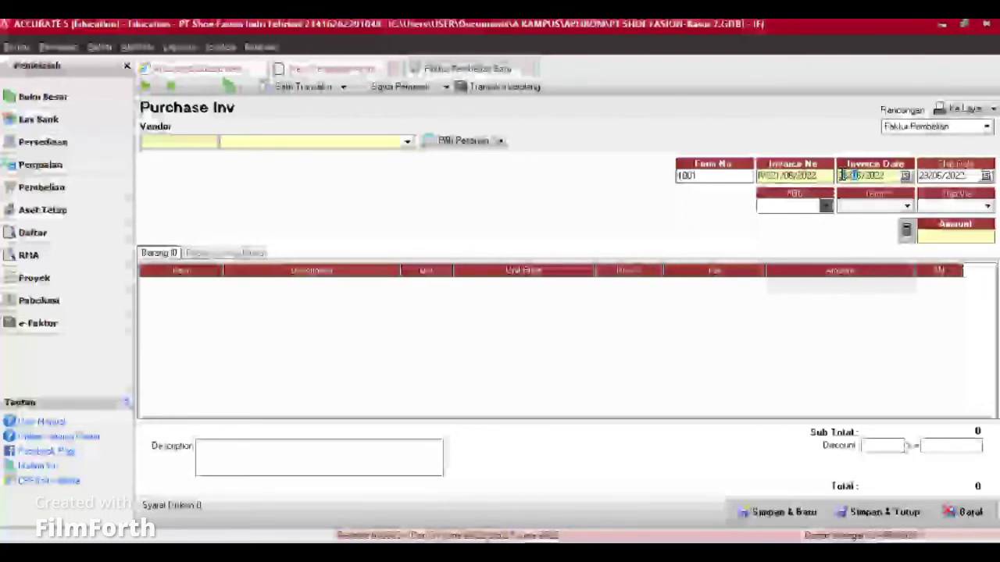
pyautogui.moveTo(885, 176); pyautogui.dragTo(822, 179)
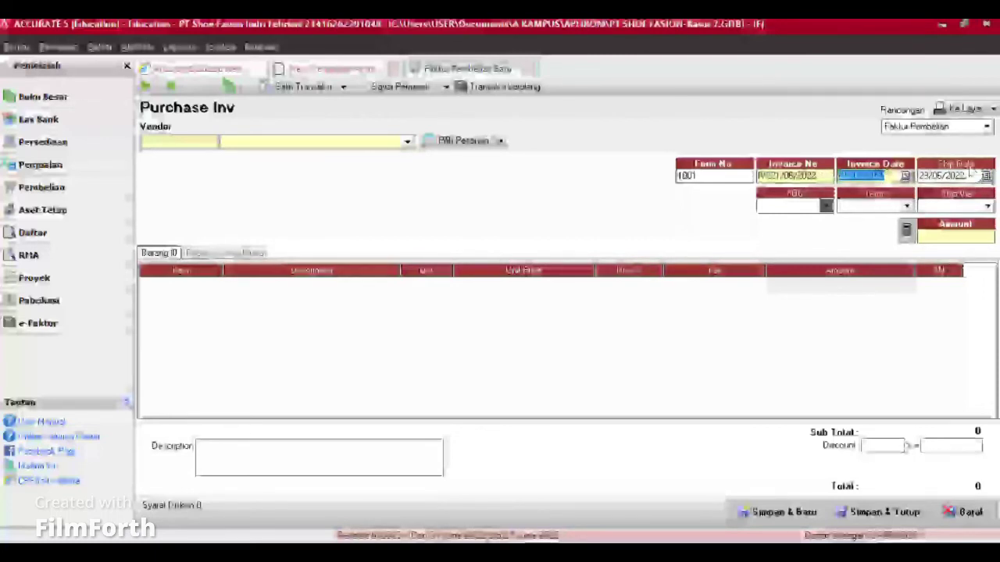
pyautogui.write('26')
pyautogui.press('Tab')
pyautogui.write('26')
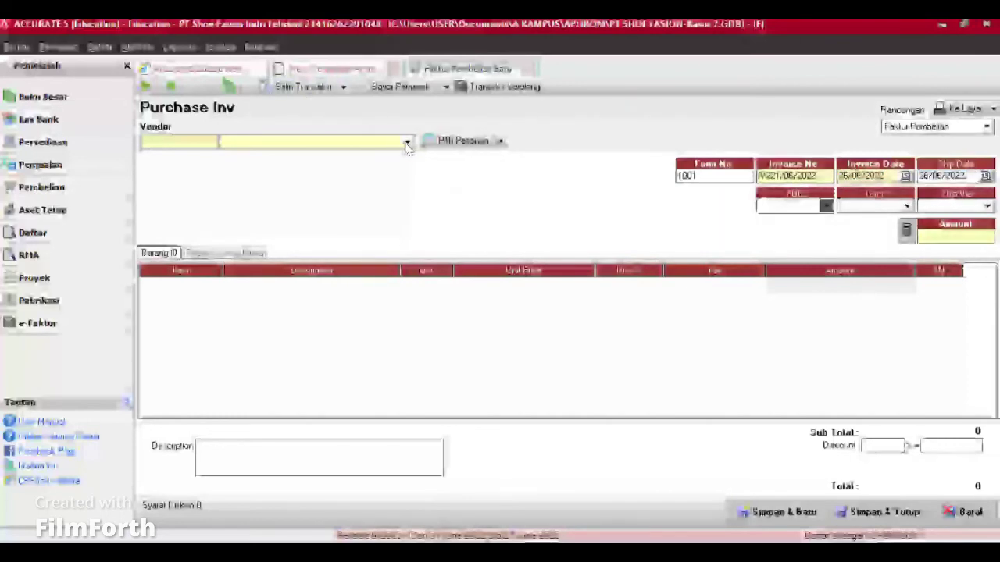
# Step: Bill PT Baru from its goods receipt, then save and close the purchase invoice
pyautogui.click(407, 141)
pyautogui.click(268, 177)
pyautogui.click(500, 141)
pyautogui.click(488, 178)
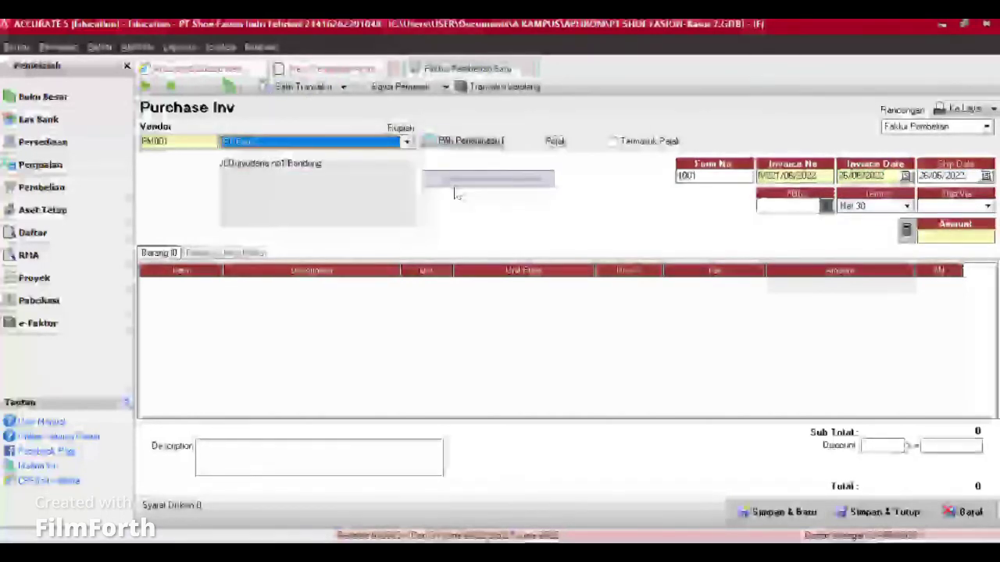
pyautogui.click(356, 254)
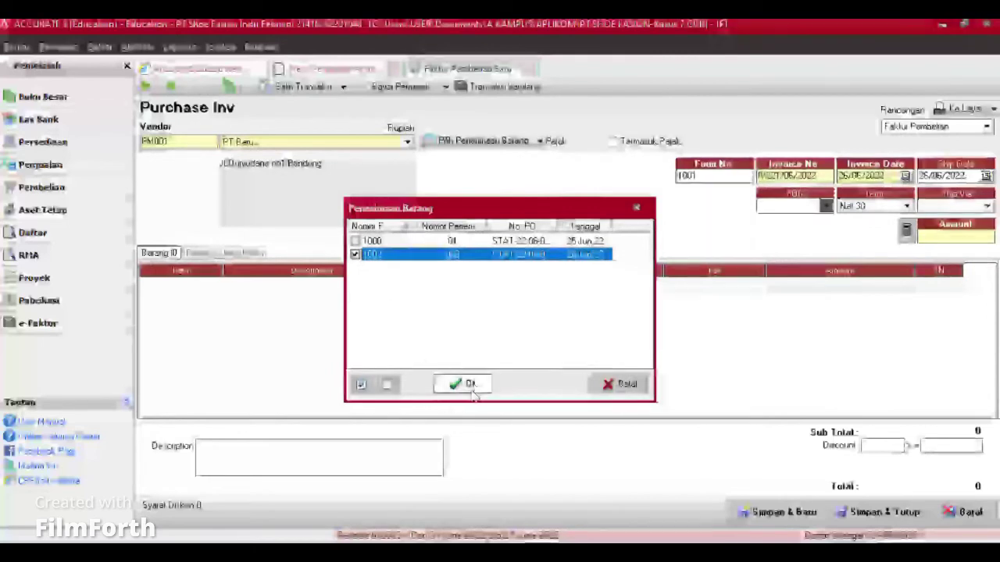
pyautogui.click(461, 384)
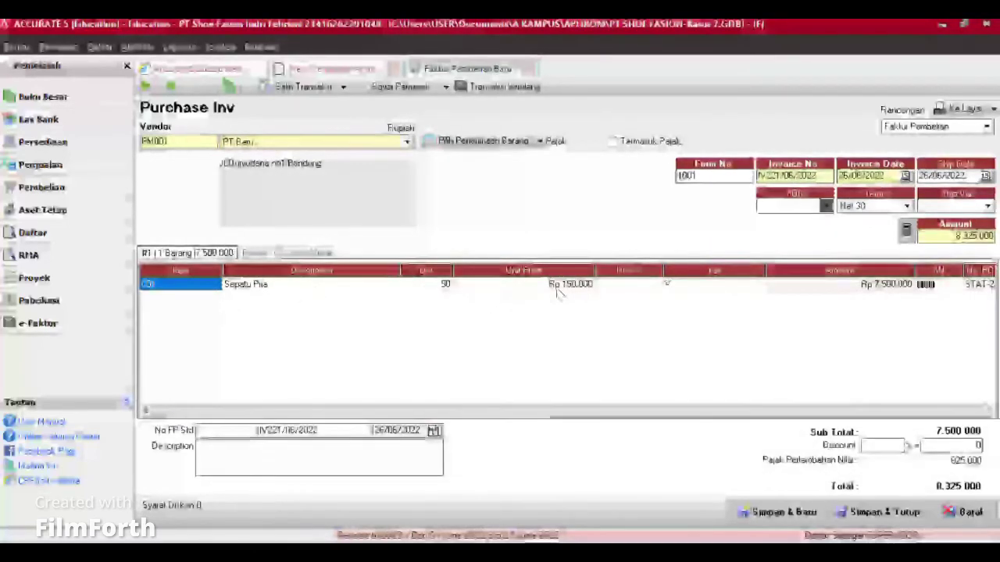
pyautogui.click(924, 410)
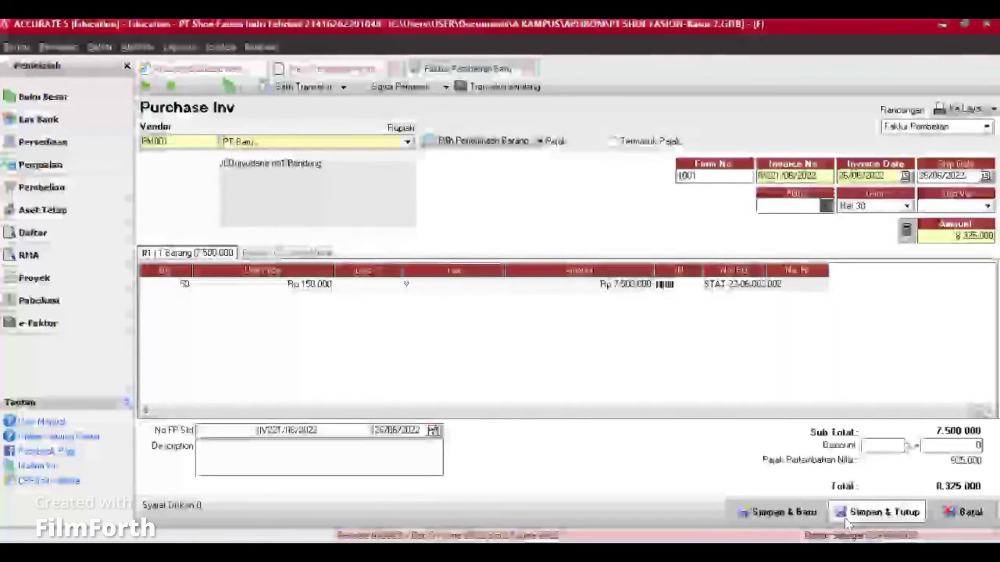
pyautogui.click(781, 512)
pyautogui.click(532, 68)
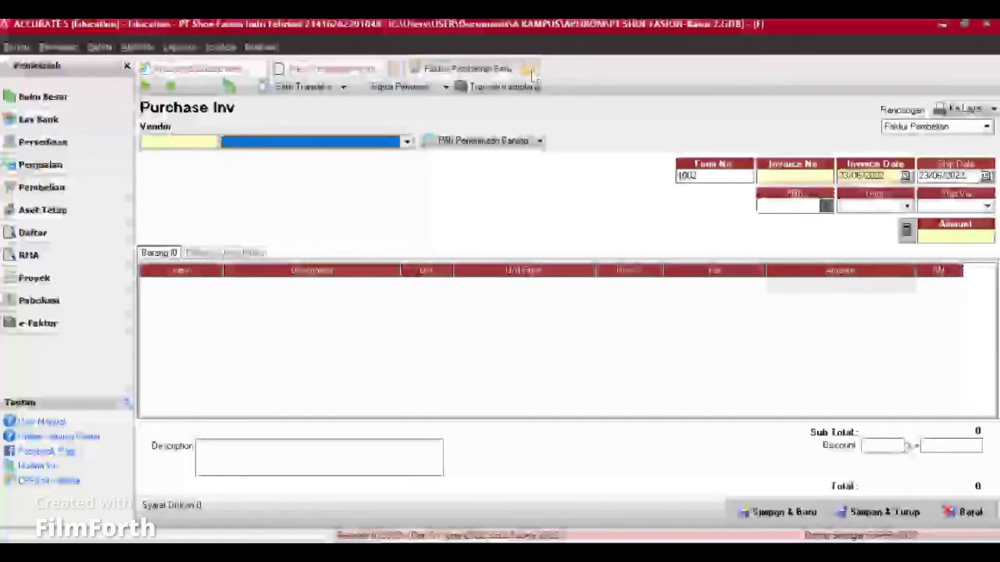
# Step: Pay PT Baru's 8,325,000 invoice in full dated 29/06/2022, save, and close the payment form
pyautogui.click(419, 272)
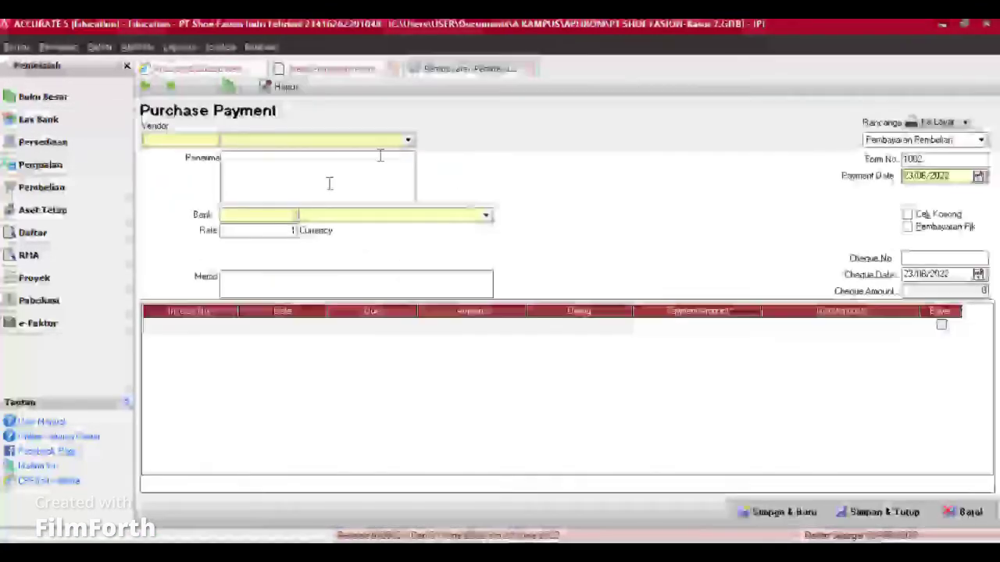
pyautogui.click(912, 177)
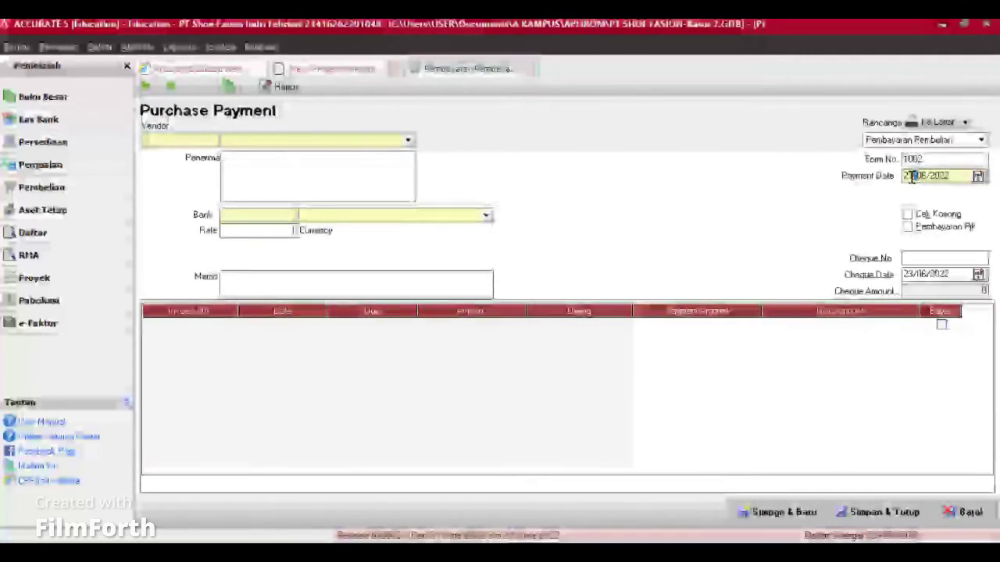
pyautogui.click(913, 178)
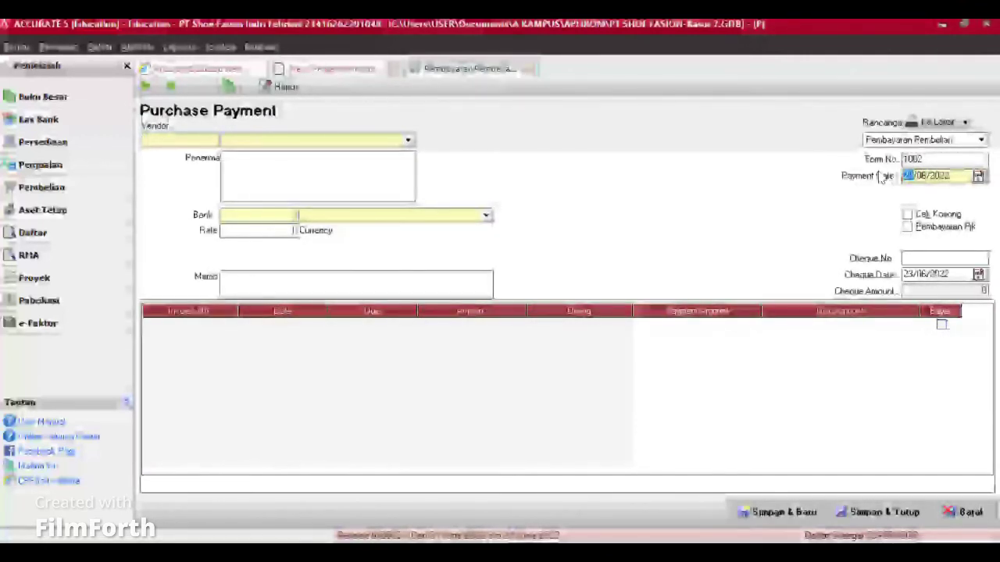
pyautogui.write('29')
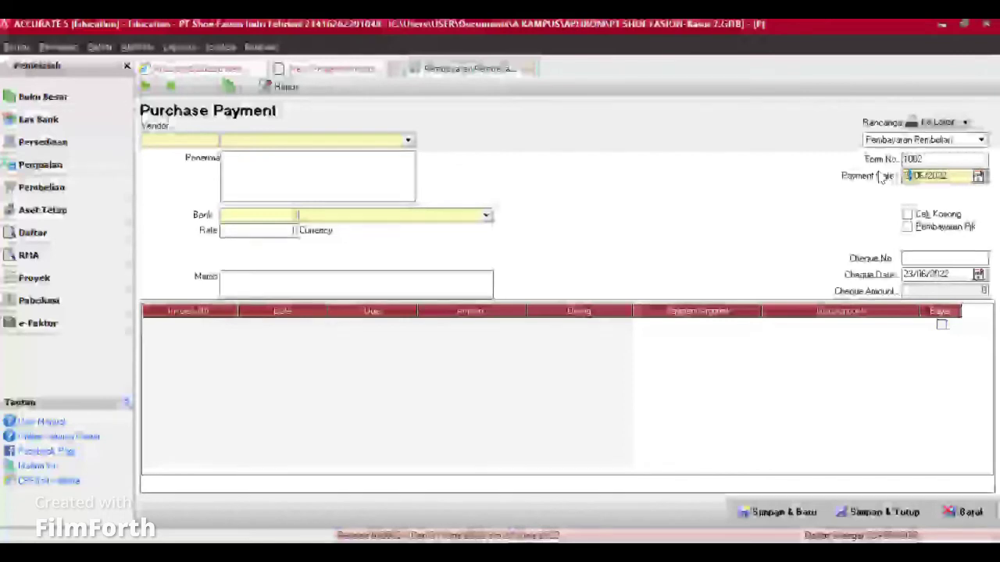
pyautogui.click(408, 140)
pyautogui.click(273, 167)
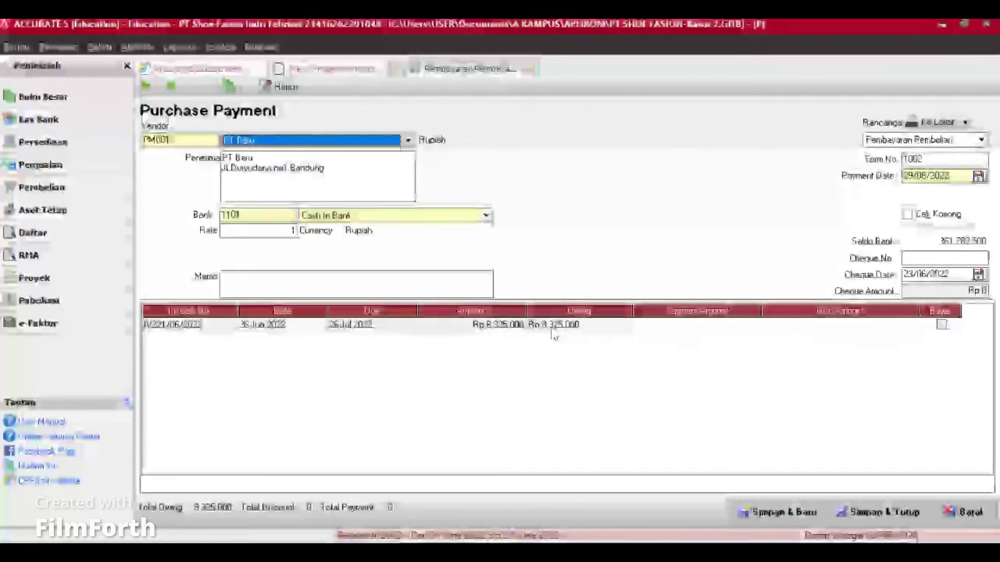
pyautogui.click(941, 324)
pyautogui.click(973, 291)
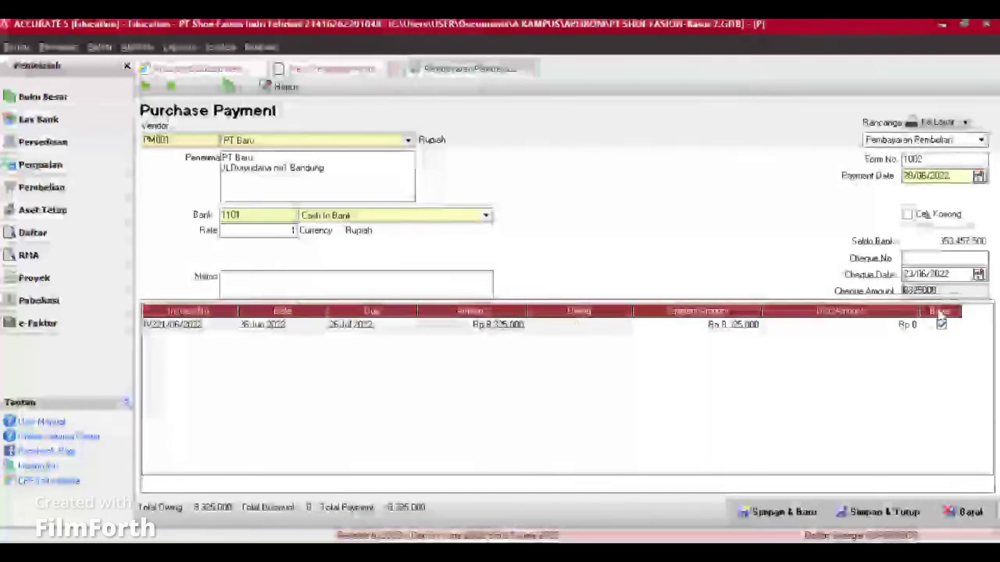
pyautogui.click(777, 512)
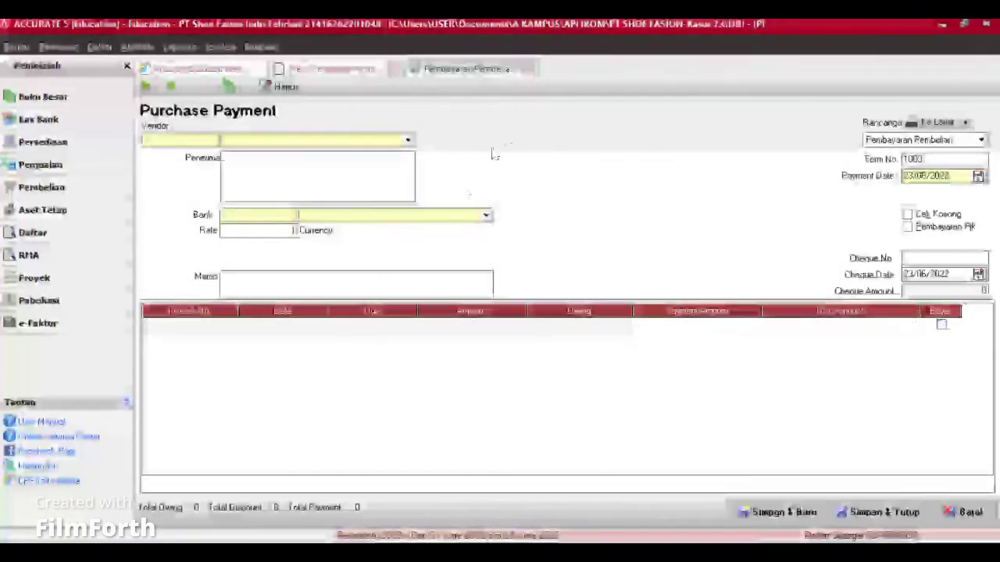
pyautogui.click(529, 69)
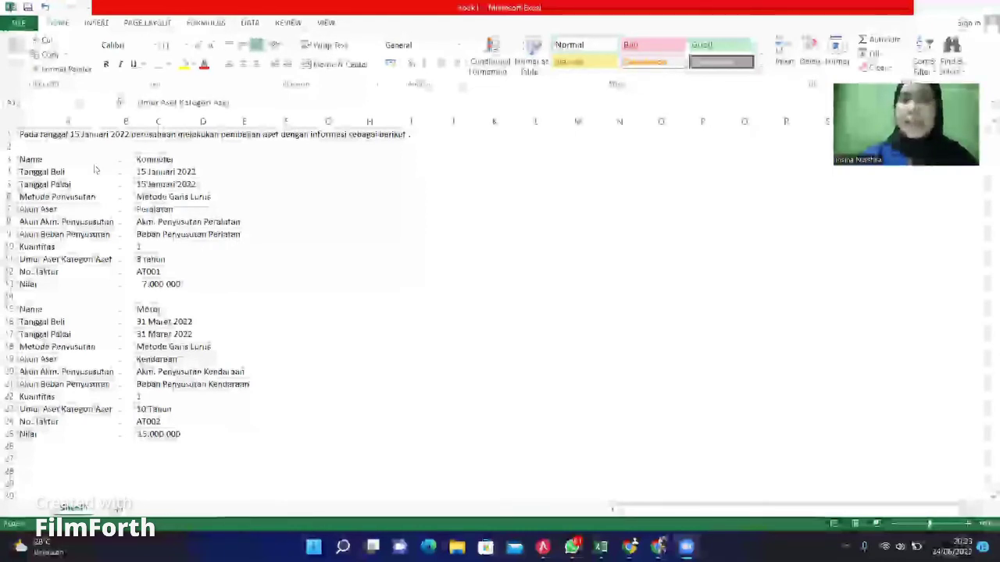
# Step: In Excel, review Komputer's purchase date 15 Januari 2022 and its Metode Garis Lurus depreciation
pyautogui.click(82, 164)
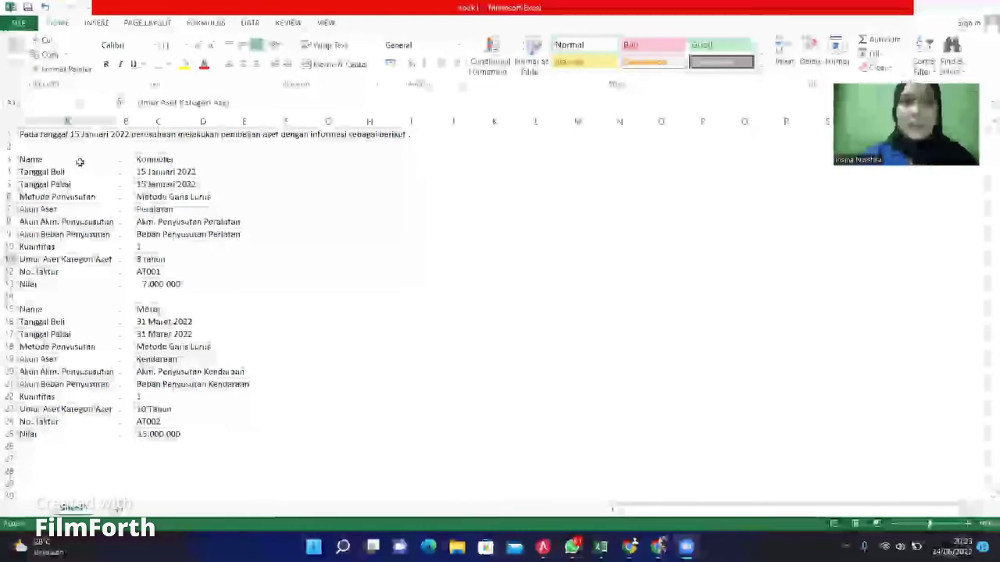
pyautogui.click(179, 158)
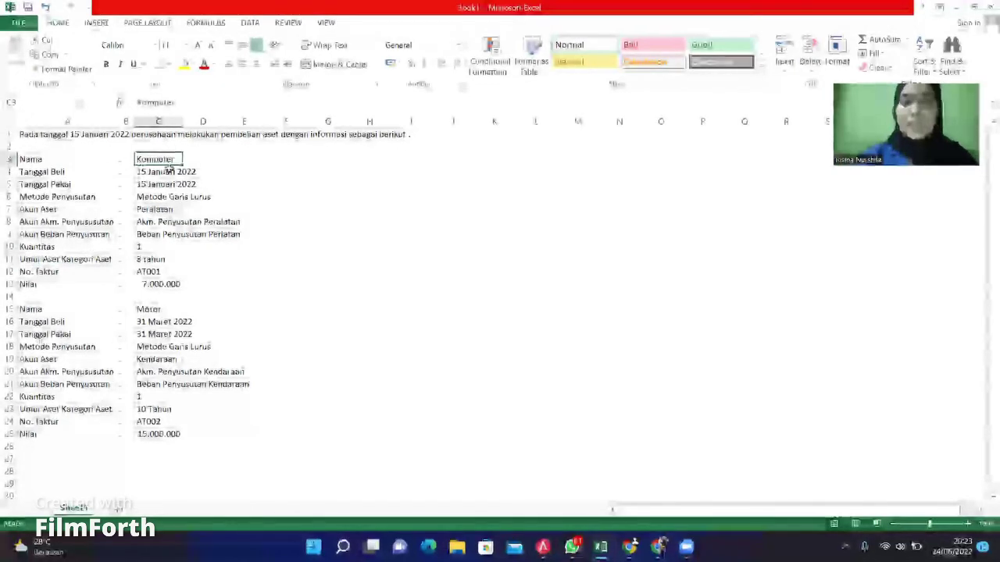
pyautogui.click(78, 193)
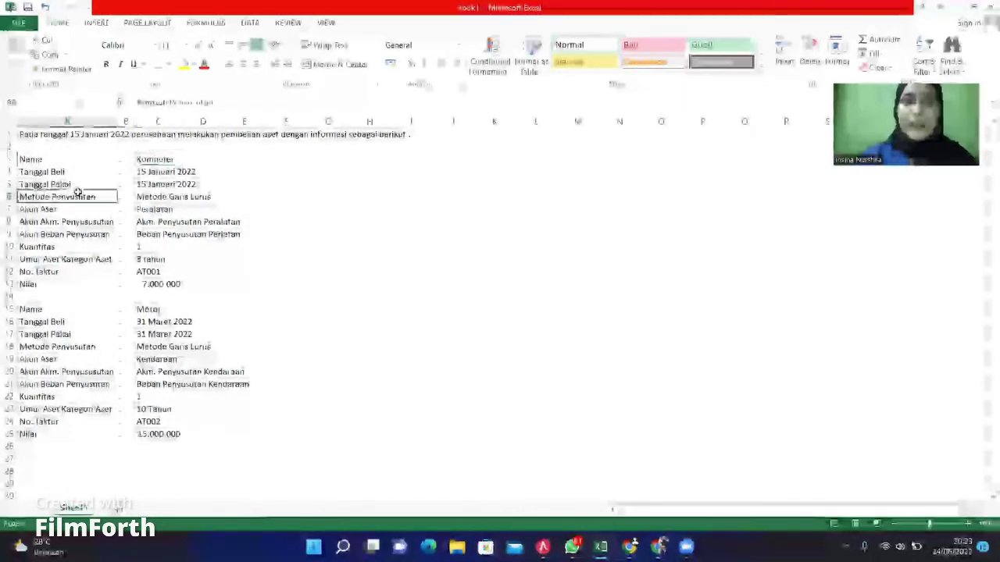
pyautogui.click(142, 184)
pyautogui.click(85, 207)
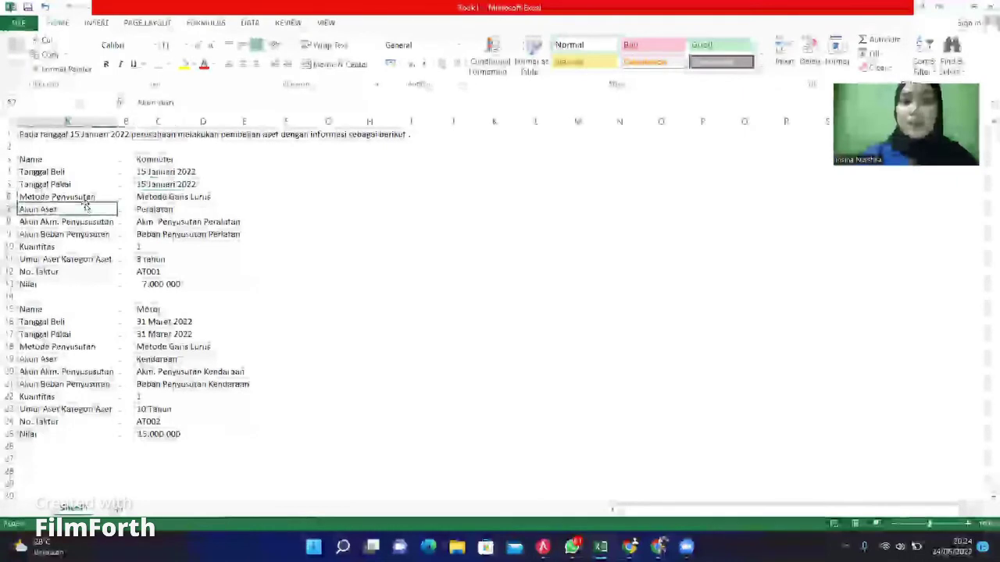
pyautogui.click(166, 197)
pyautogui.click(81, 209)
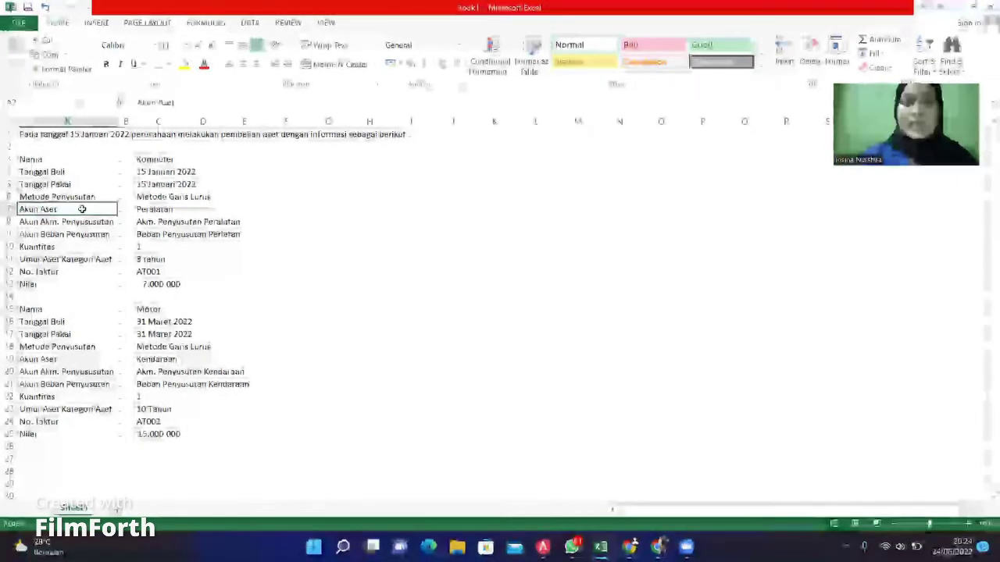
# Step: Check Komputer's depreciation account rows, invoice number AT001 and value 7.000.000
pyautogui.click(104, 223)
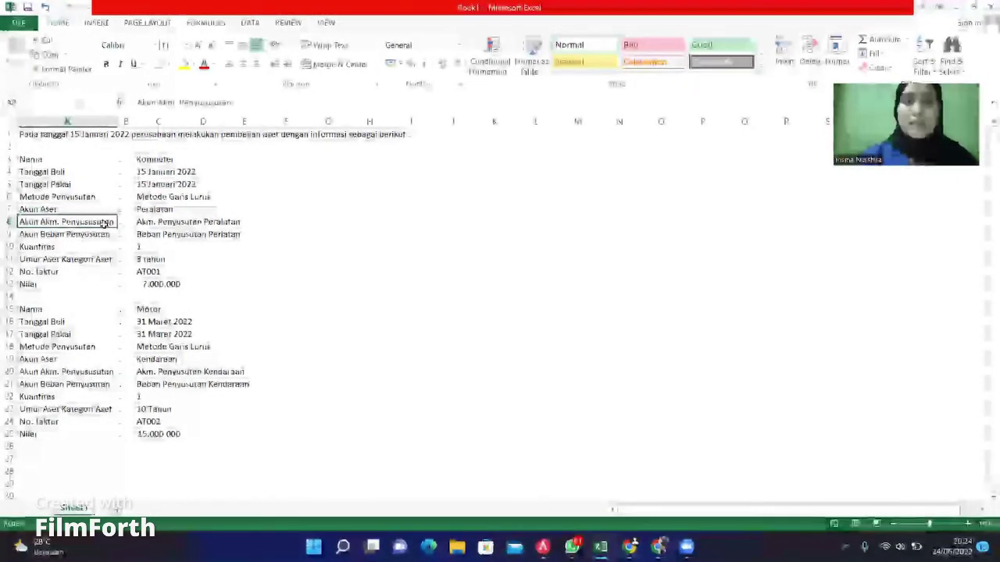
pyautogui.click(201, 231)
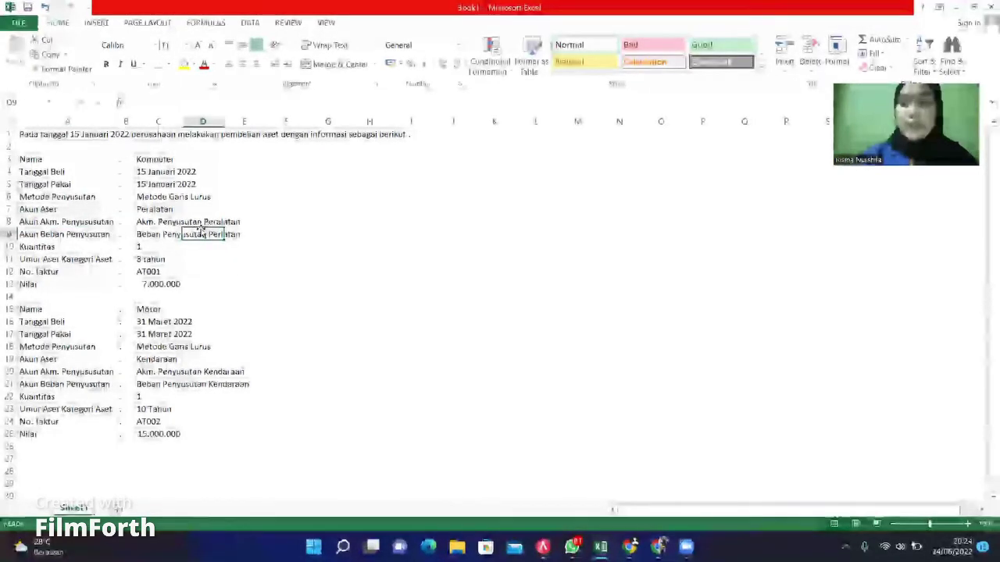
pyautogui.click(56, 238)
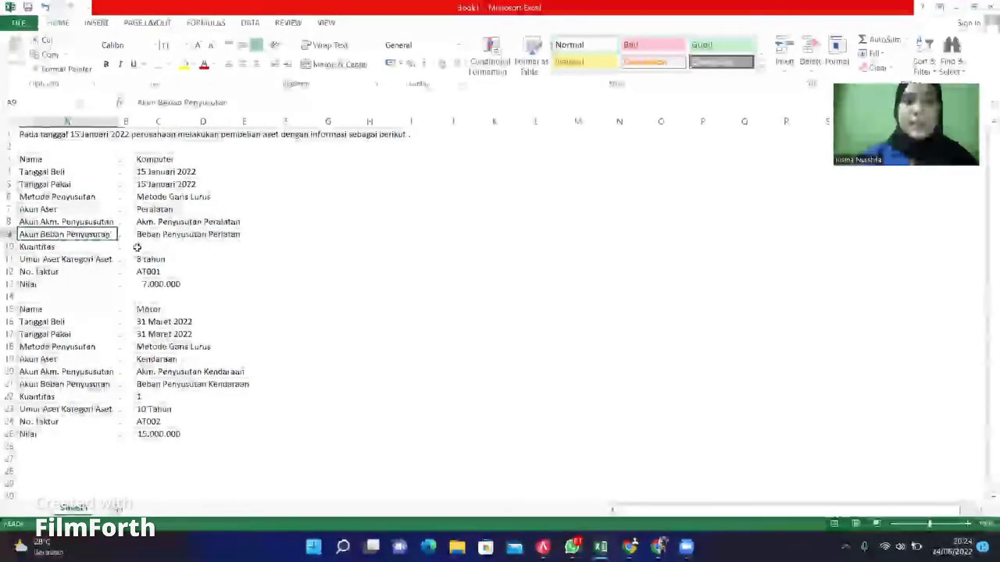
pyautogui.click(198, 233)
pyautogui.click(94, 243)
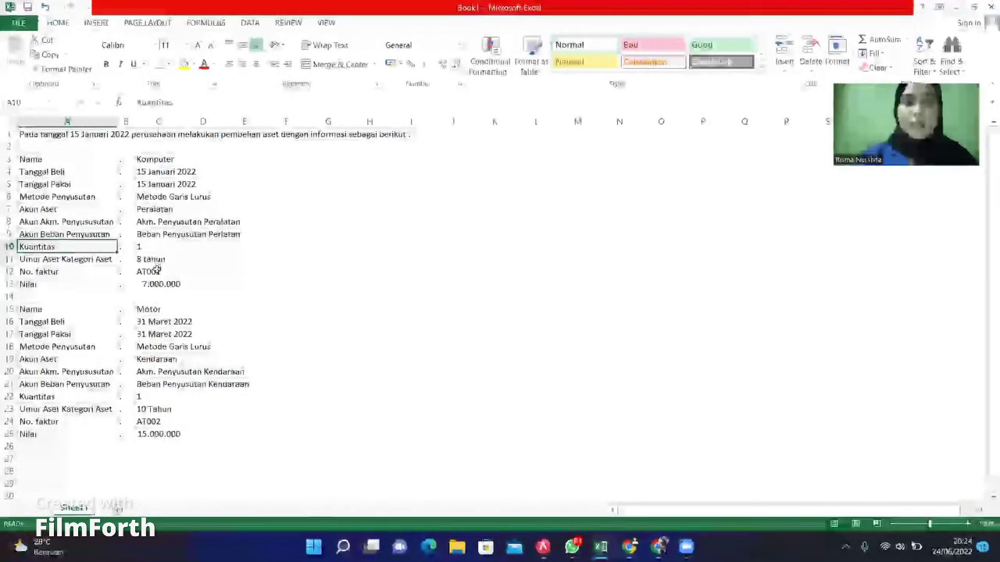
pyautogui.click(157, 270)
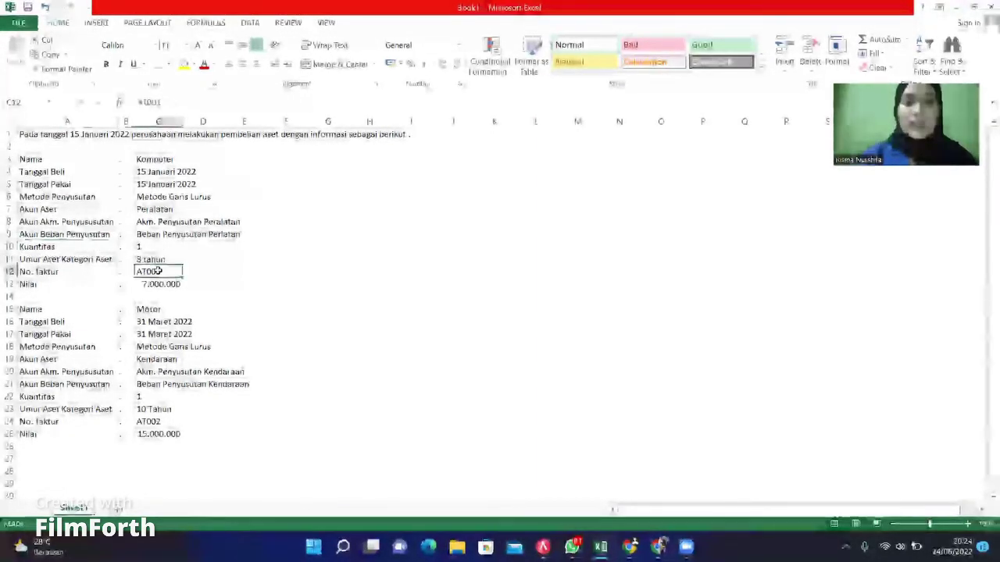
pyautogui.click(105, 284)
pyautogui.click(158, 285)
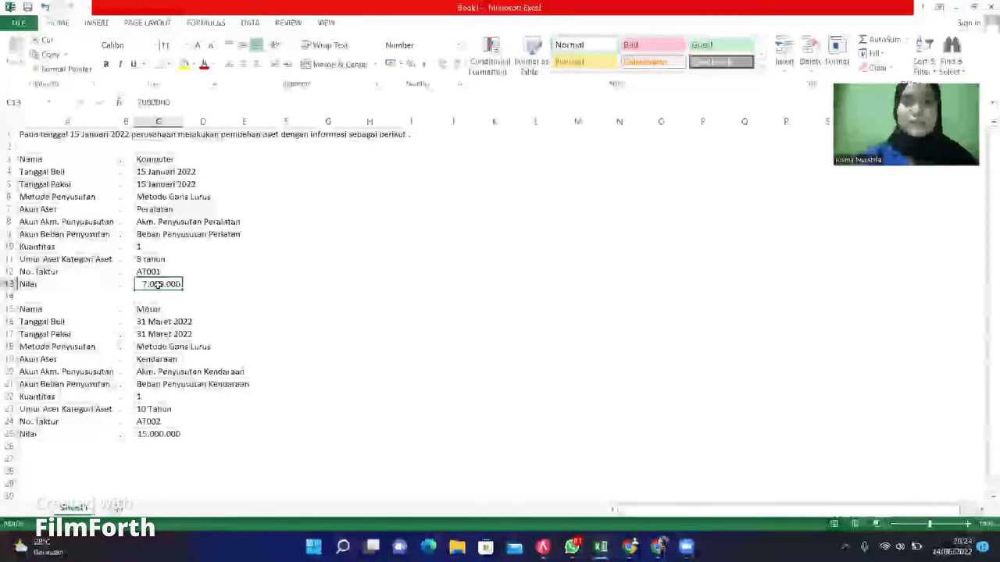
pyautogui.click(543, 547)
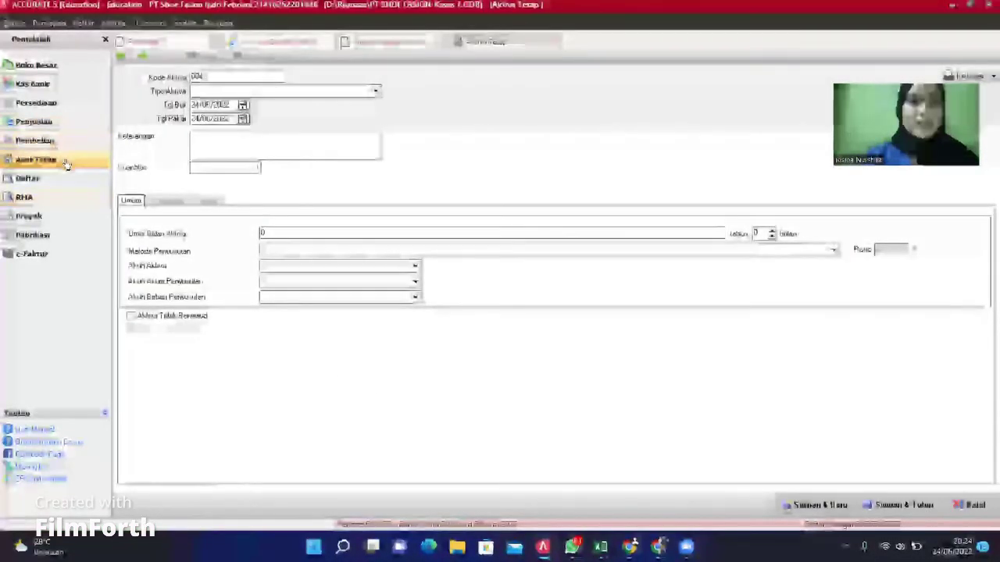
# Step: Start a new fixed asset with code 0001 and asset type Non Bangunan
pyautogui.click(66, 162)
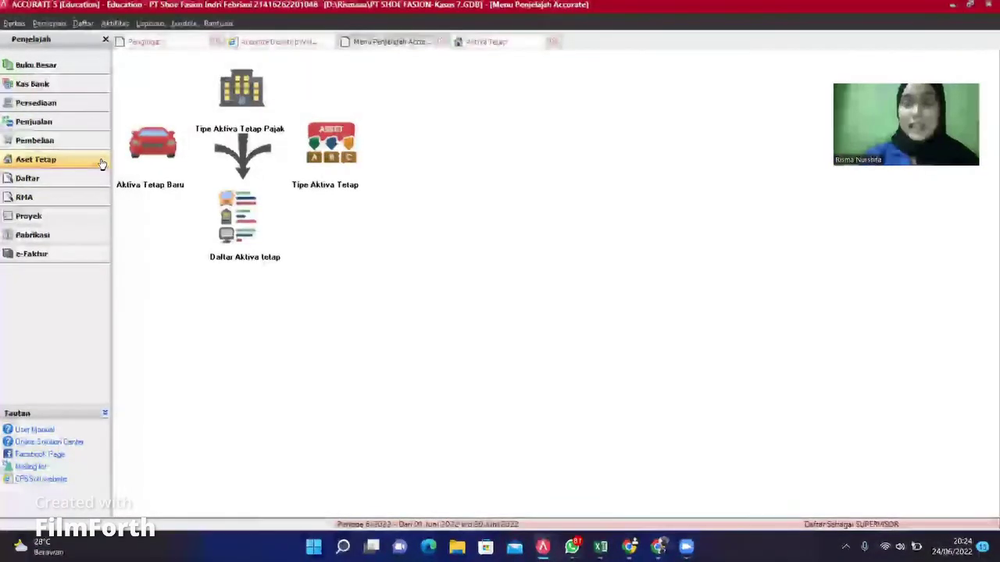
pyautogui.click(141, 168)
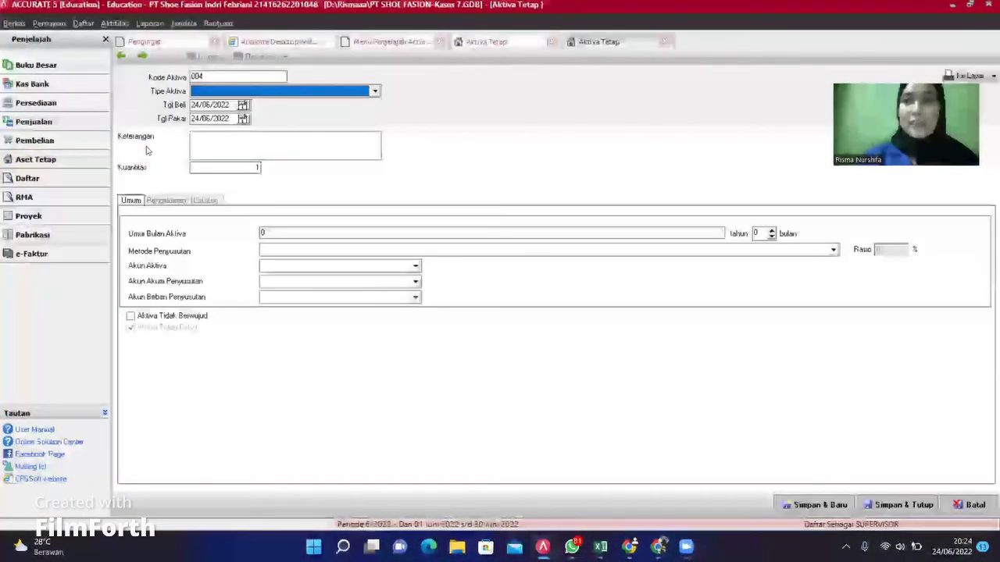
pyautogui.click(213, 78)
pyautogui.press('BackSpace')
pyautogui.press('BackSpace')
pyautogui.press('BackSpace')
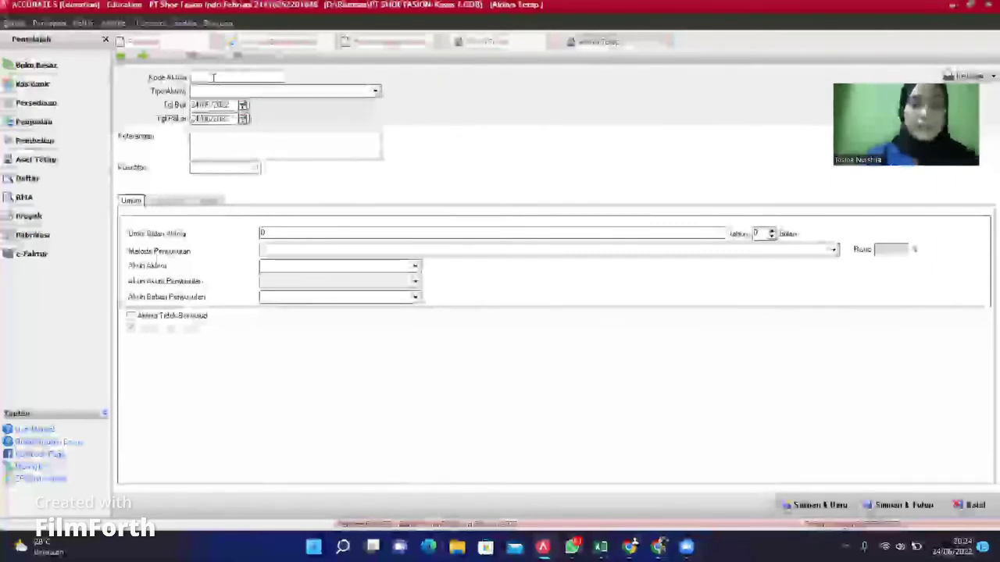
pyautogui.write('0001')
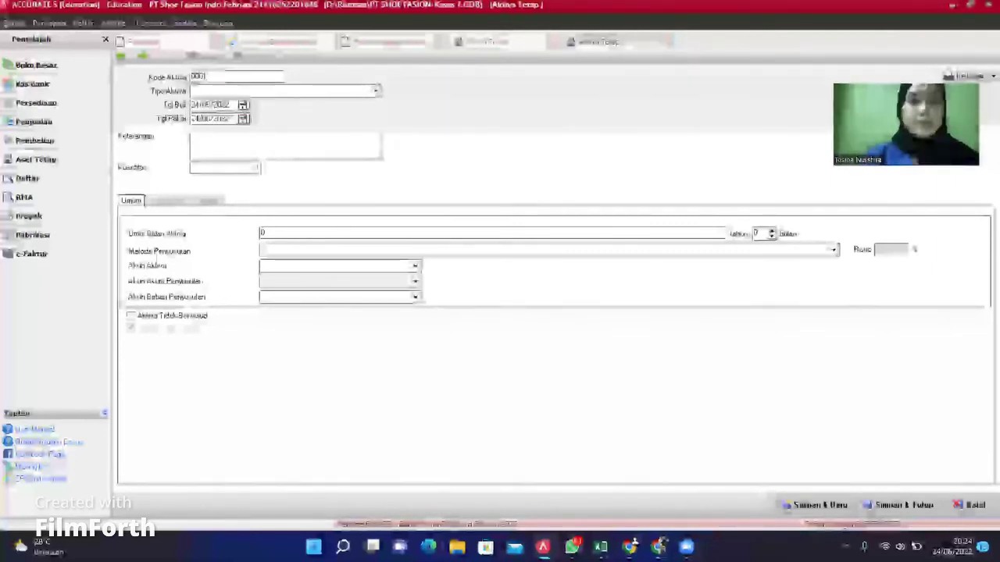
pyautogui.click(376, 92)
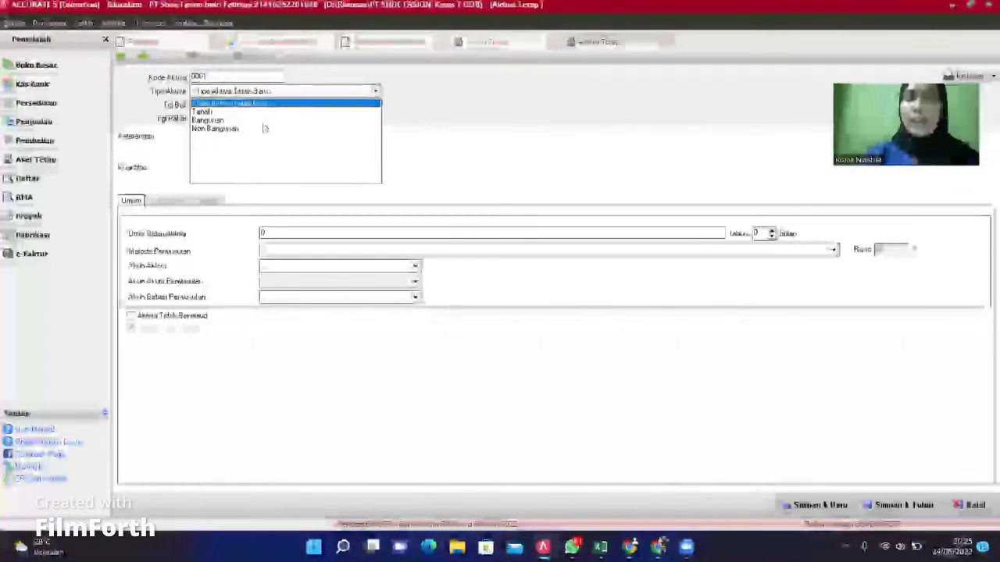
pyautogui.click(223, 129)
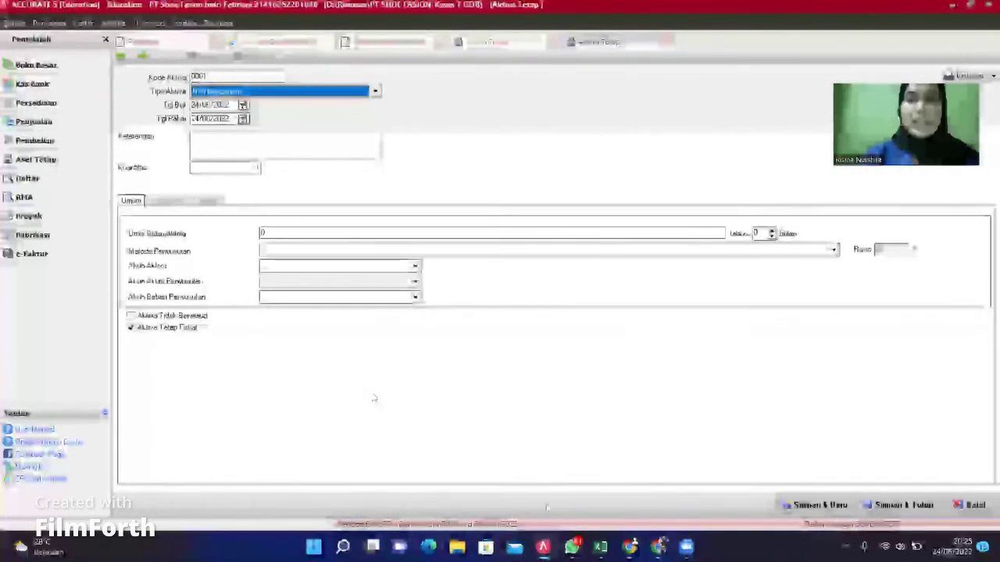
# Step: Check the workbook and set the purchase date to 15/01/2022
pyautogui.hotkey('alt', 'Tab')
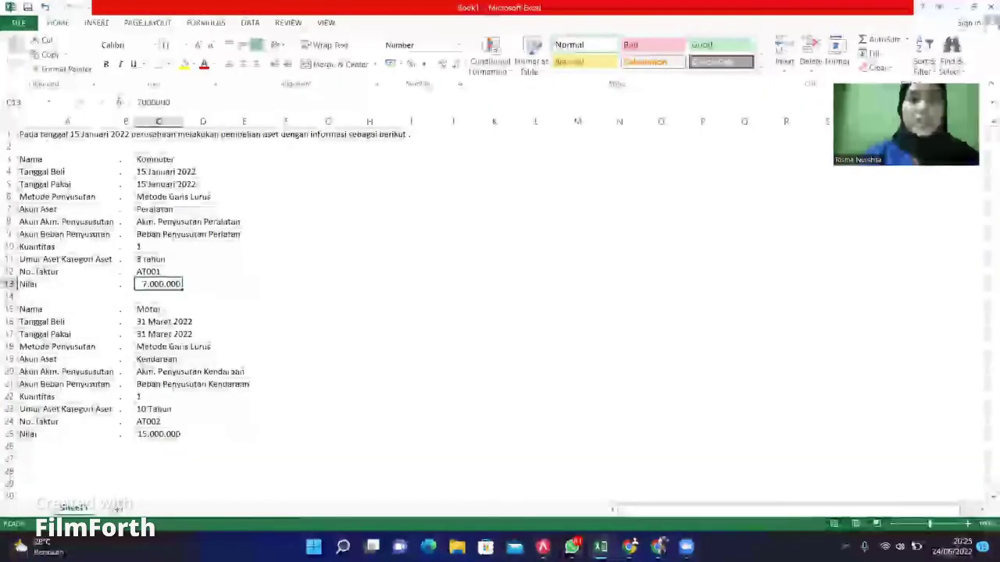
pyautogui.hotkey('alt', 'Tab')
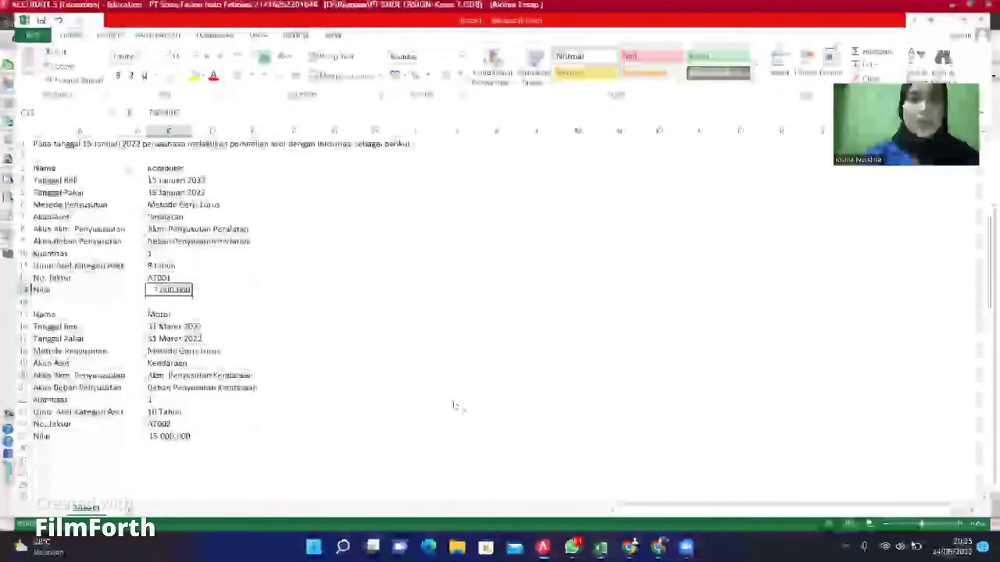
pyautogui.click(226, 104)
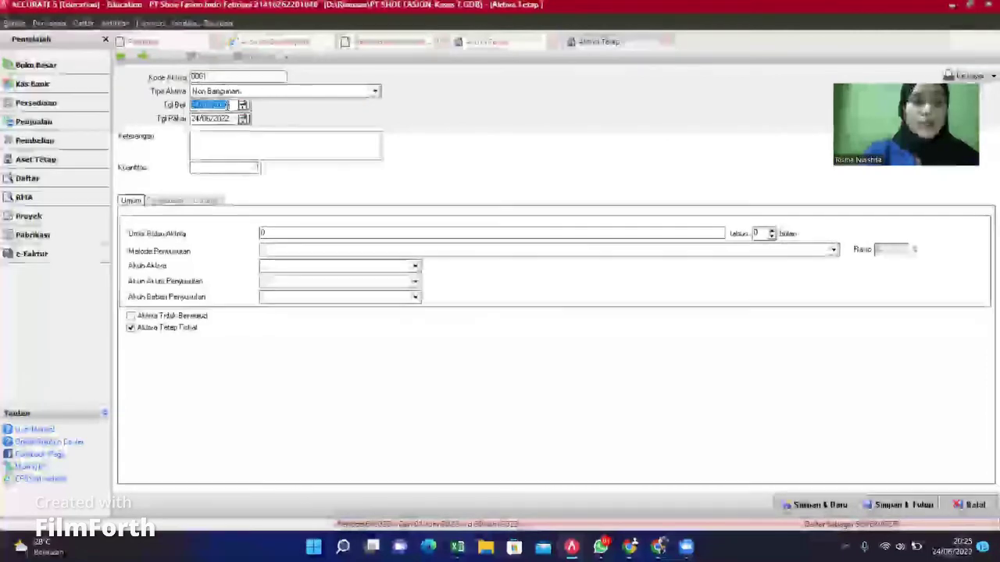
pyautogui.write('15/01/2022')
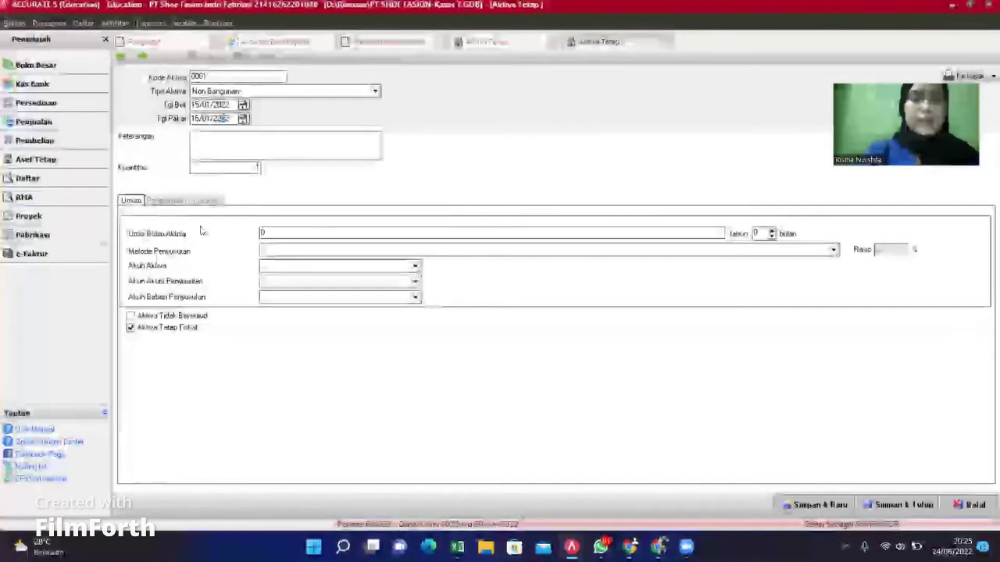
# Step: Enter Komputer as the asset description and bring up the Excel asset data
pyautogui.click(223, 139)
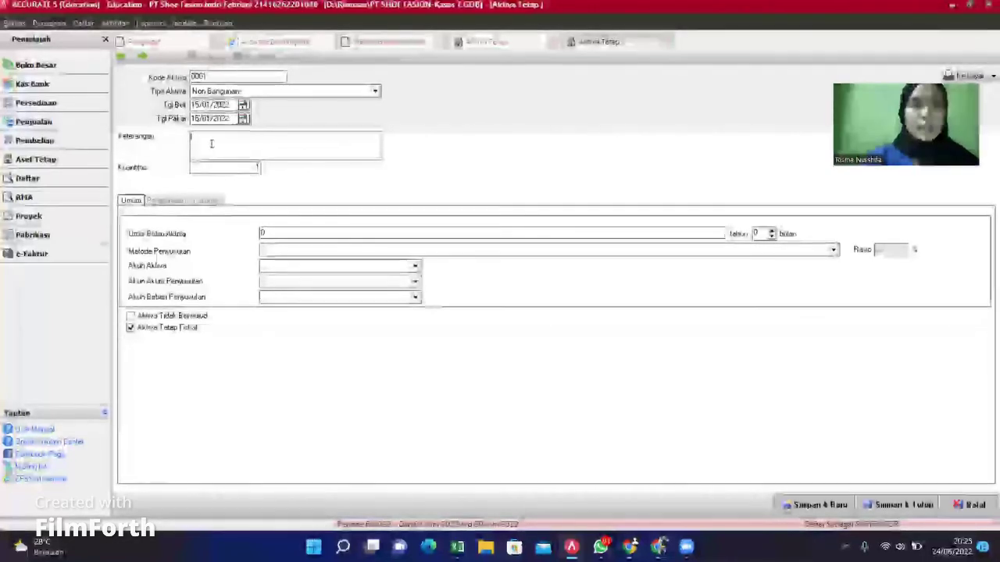
pyautogui.write('Loriak')
pyautogui.write('uter')
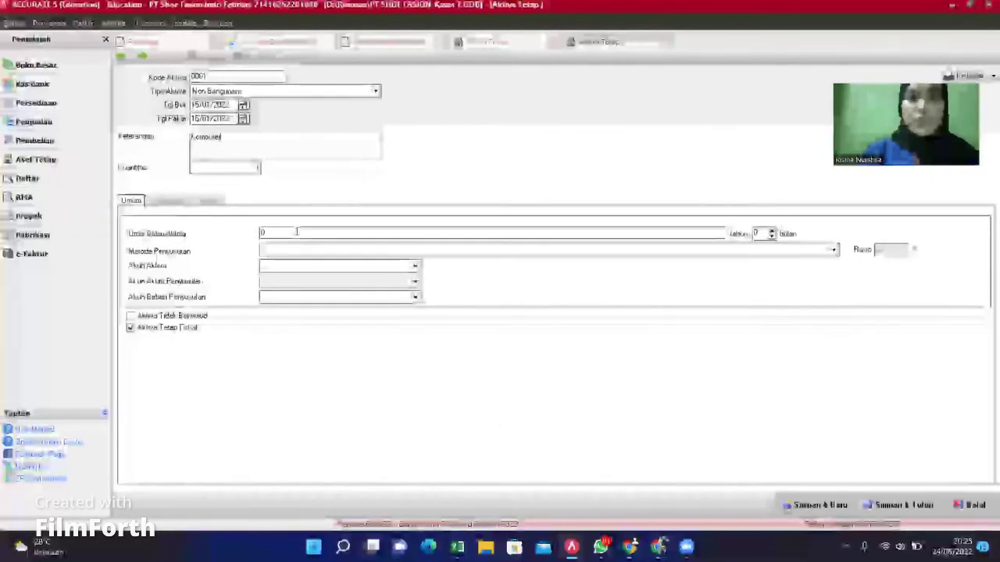
pyautogui.moveTo(600, 547)
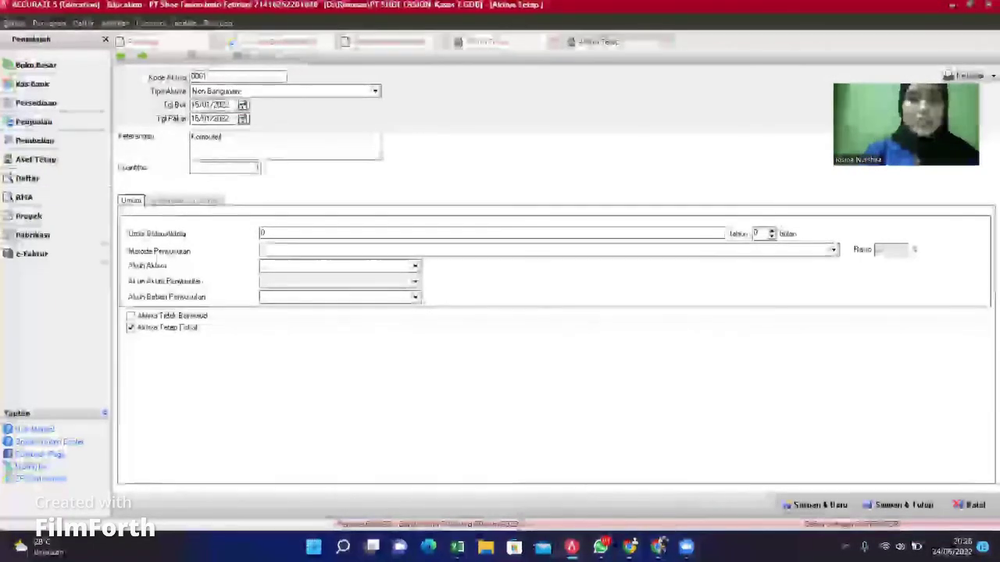
pyautogui.click(457, 546)
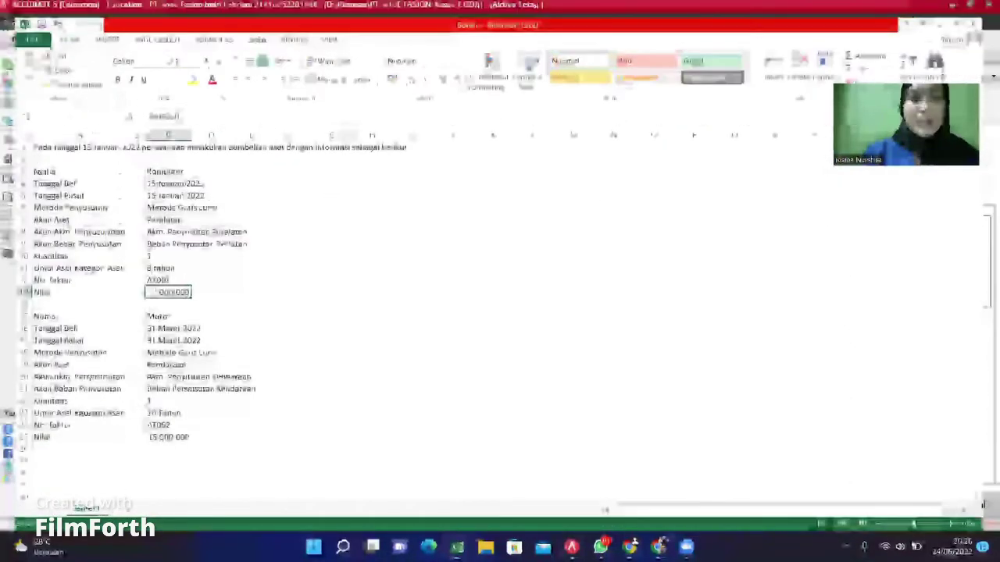
# Step: Set the Komputer asset account to Equipment, dismissing an accidental new-account form
pyautogui.hotkey('alt', 'Tab')
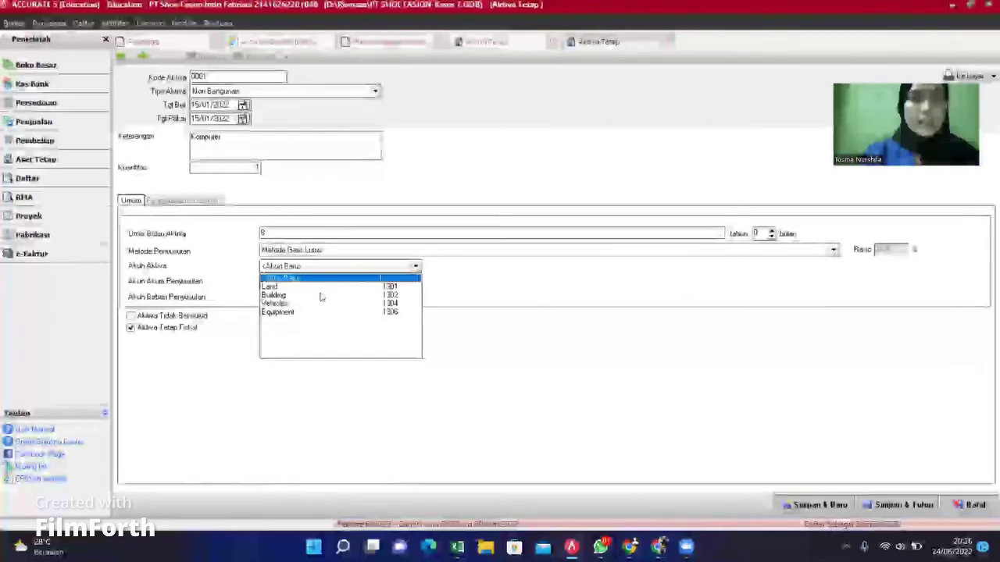
pyautogui.click(290, 314)
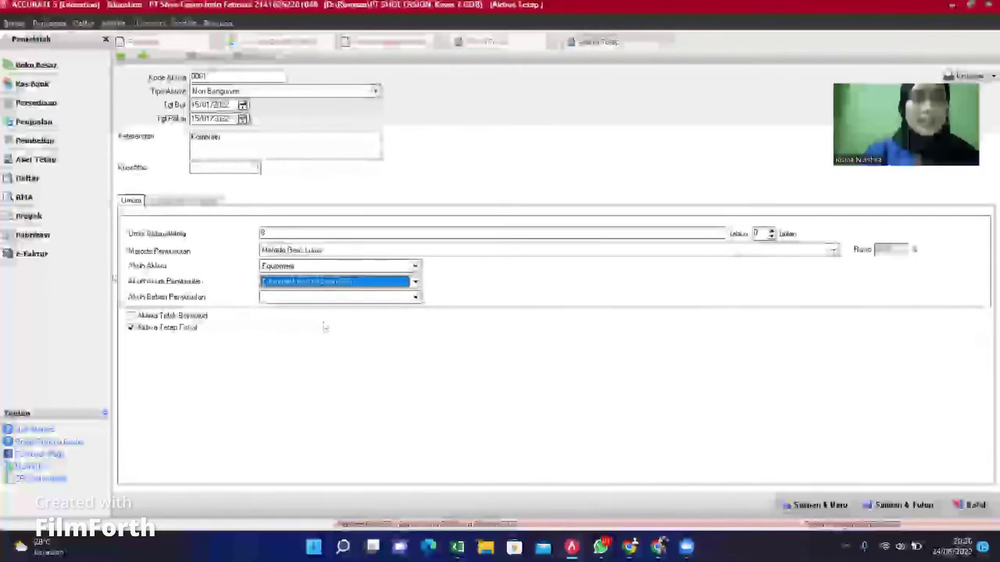
pyautogui.click(416, 298)
pyautogui.click(405, 318)
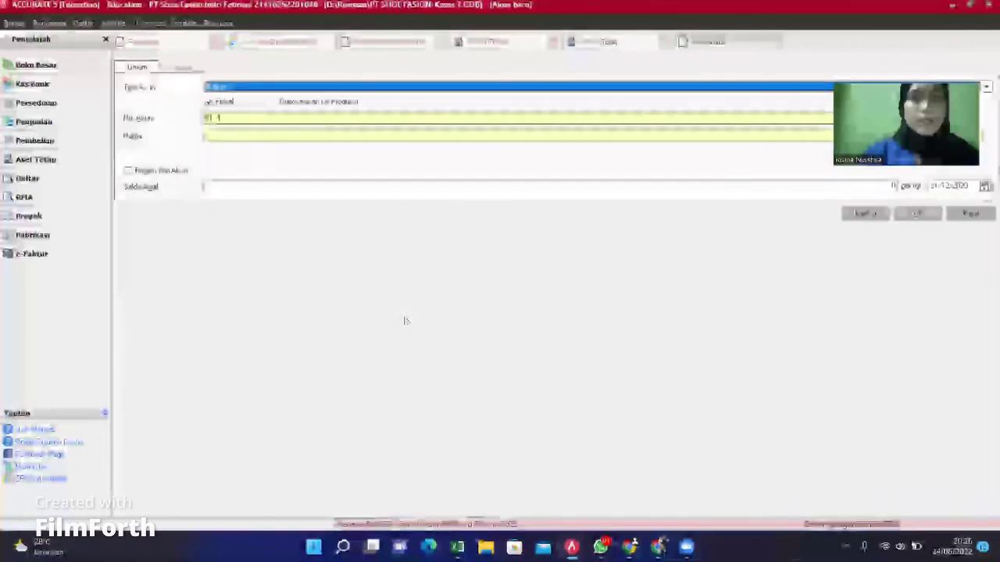
pyautogui.click(779, 46)
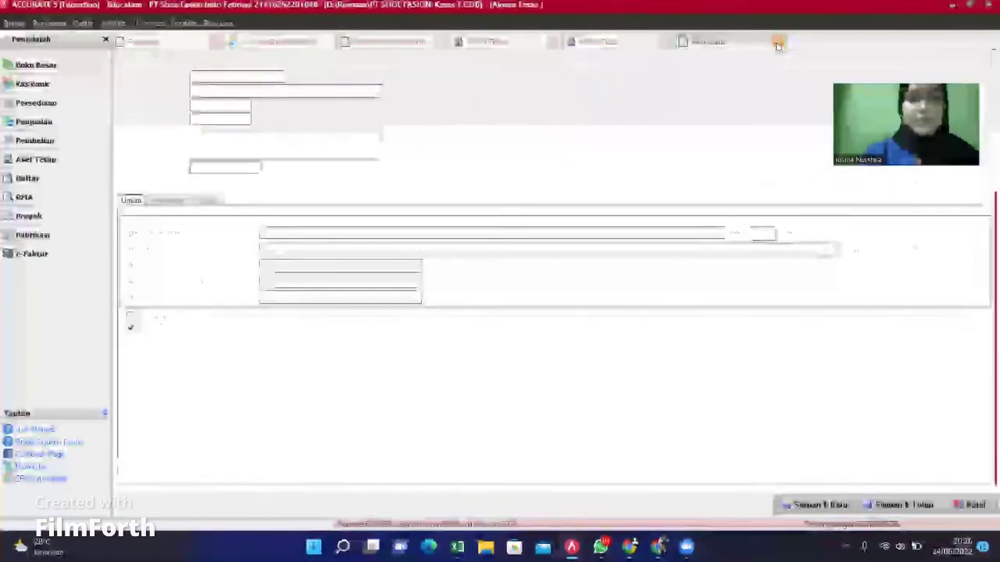
# Step: Choose Equipment Depreciation as the depreciation expense account
pyautogui.click(416, 301)
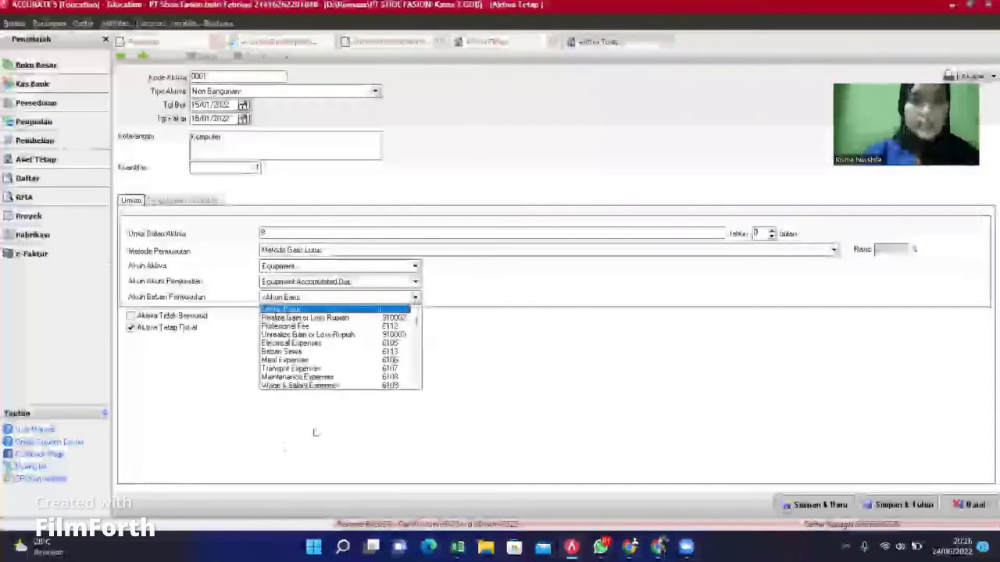
pyautogui.click(418, 380)
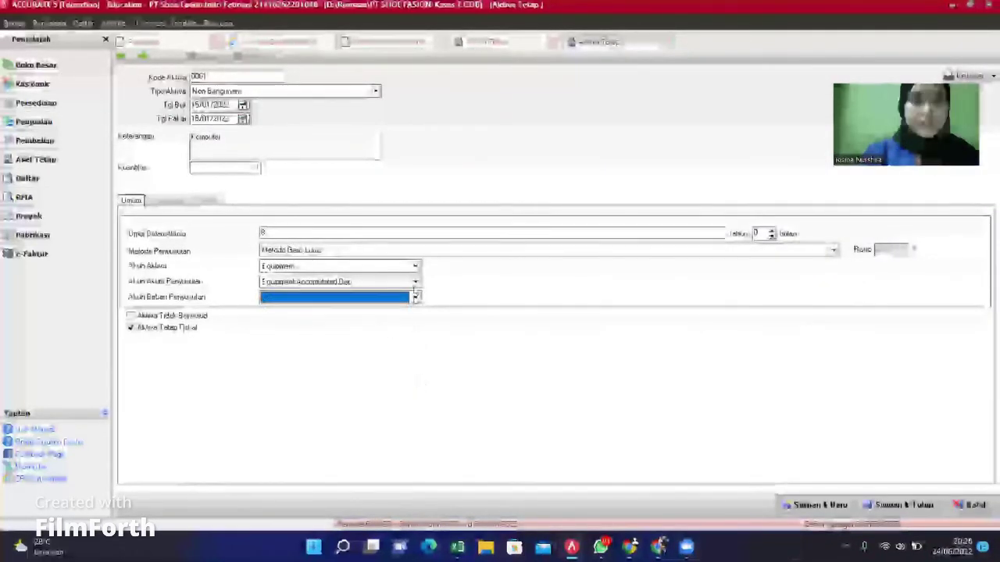
pyautogui.click(416, 298)
pyautogui.moveTo(416, 346); pyautogui.dragTo(418, 365)
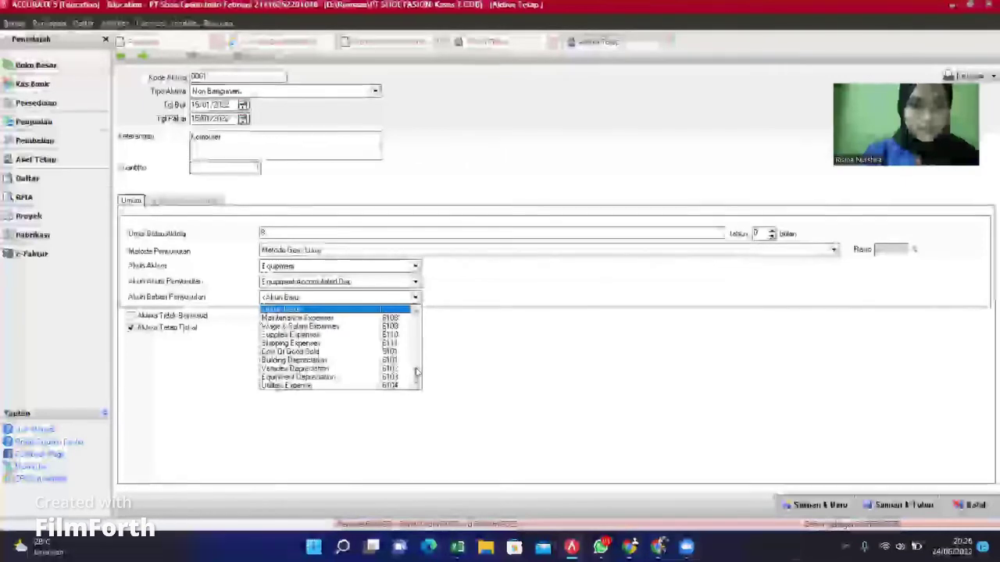
pyautogui.click(330, 382)
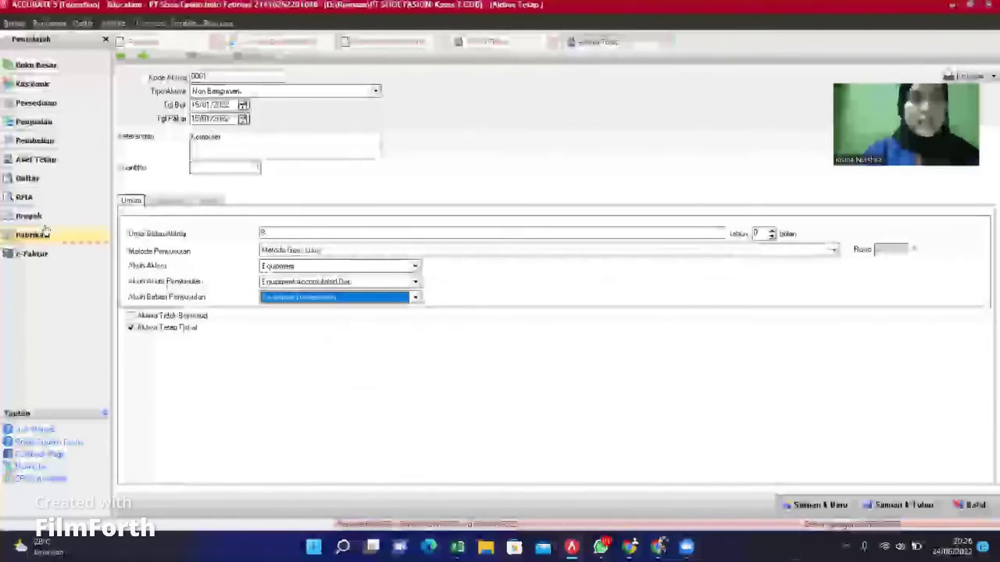
pyautogui.click(169, 201)
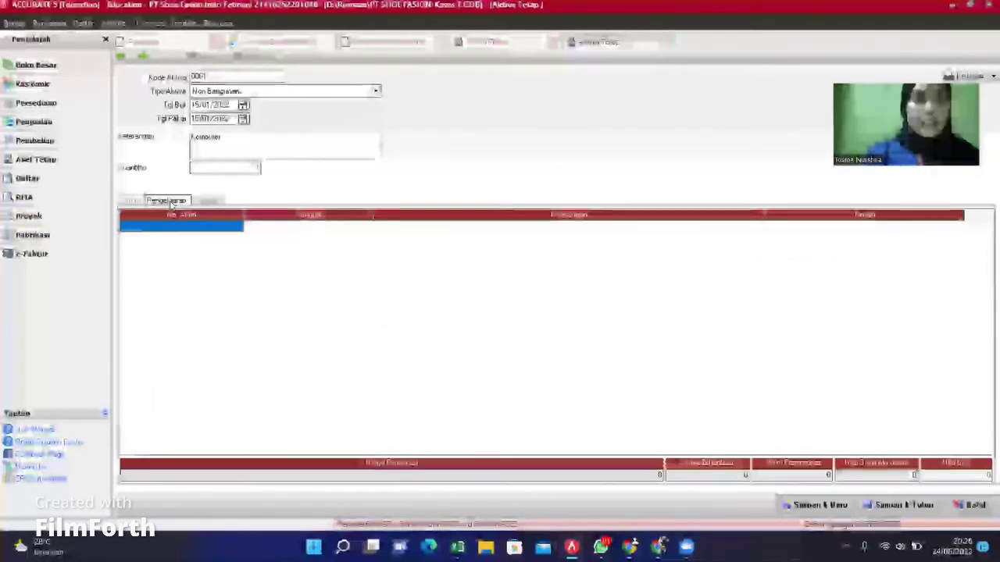
# Step: Put the OPENING BALANCE EQUITY account in the first expense row
pyautogui.click(238, 228)
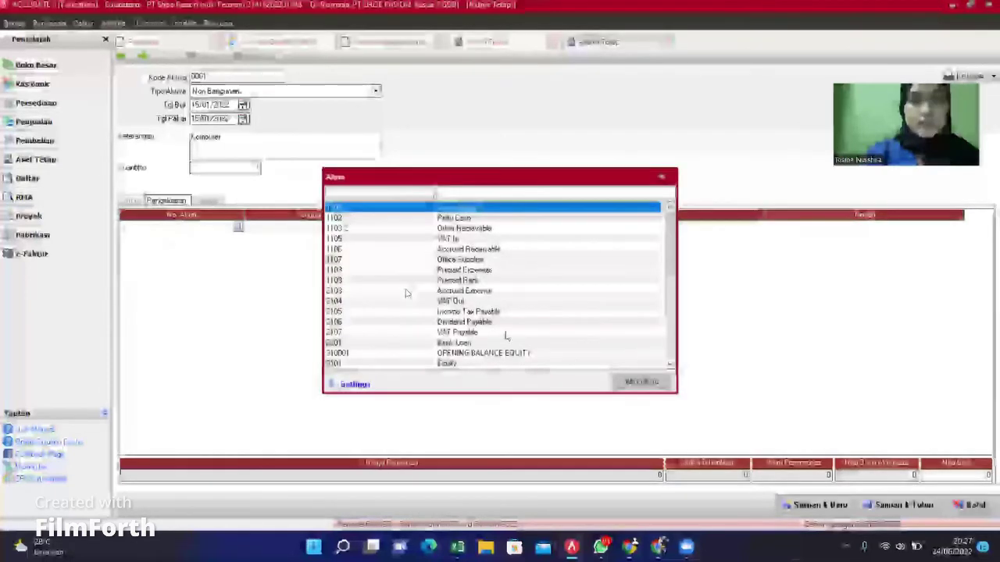
pyautogui.click(484, 353)
pyautogui.click(669, 382)
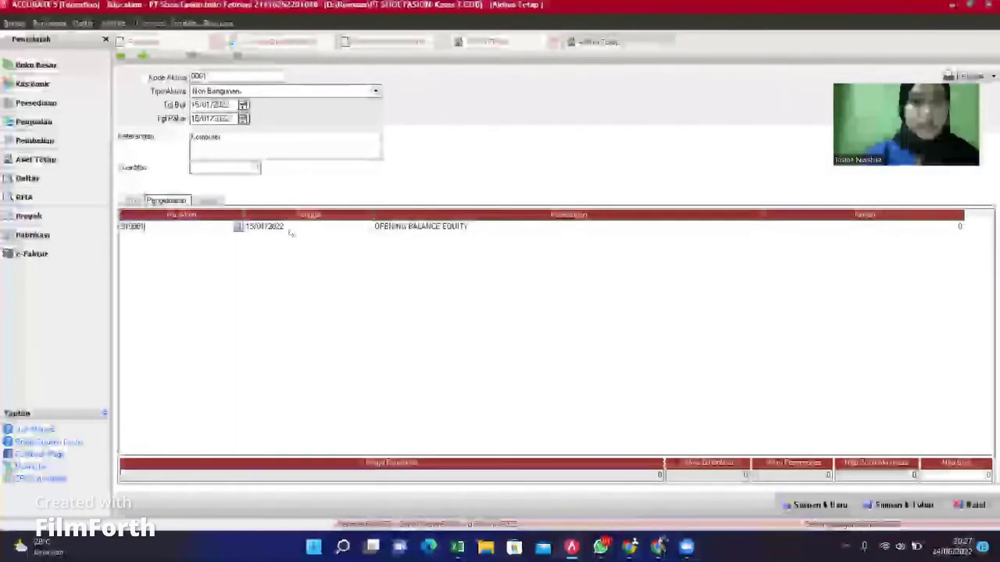
pyautogui.click(279, 228)
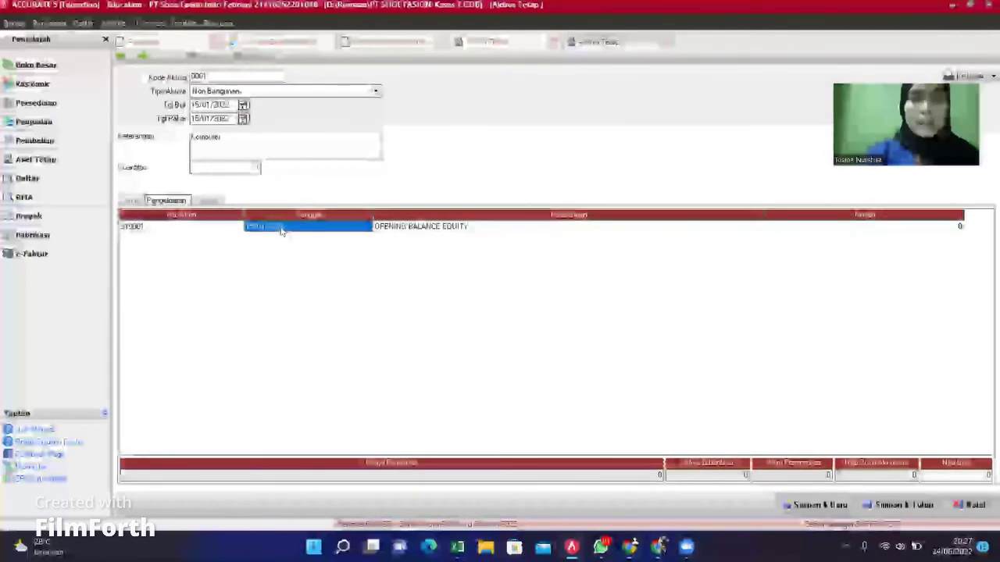
pyautogui.click(524, 232)
pyautogui.press('Tab')
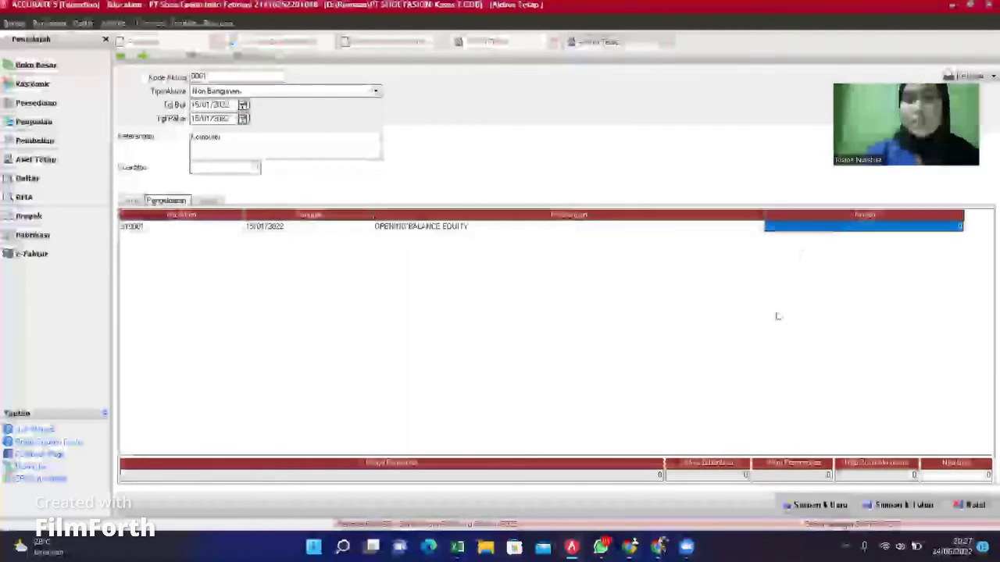
# Step: Enter 7.000.000 as the row amount, then save the Komputer asset and start a new one
pyautogui.click(458, 548)
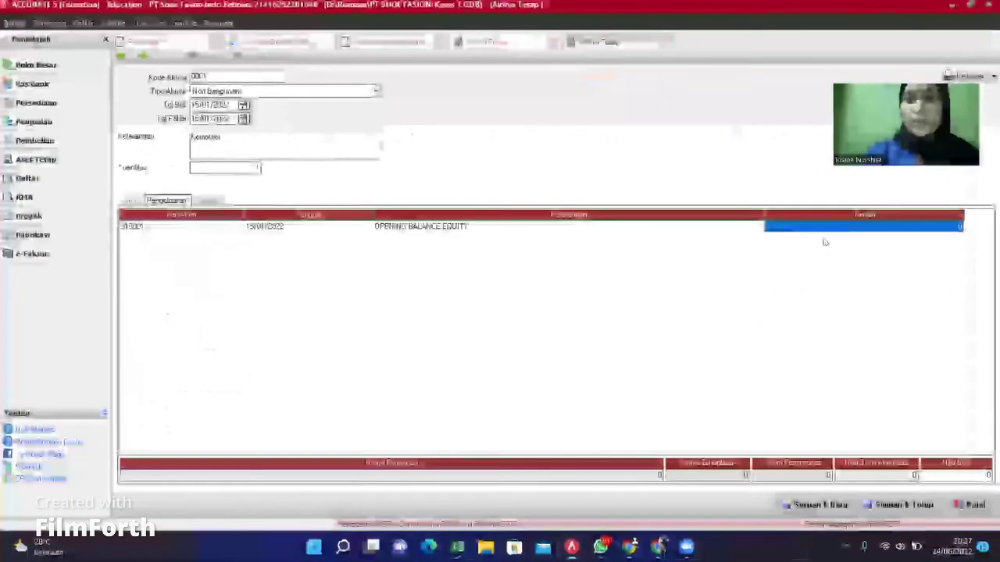
pyautogui.click(823, 229)
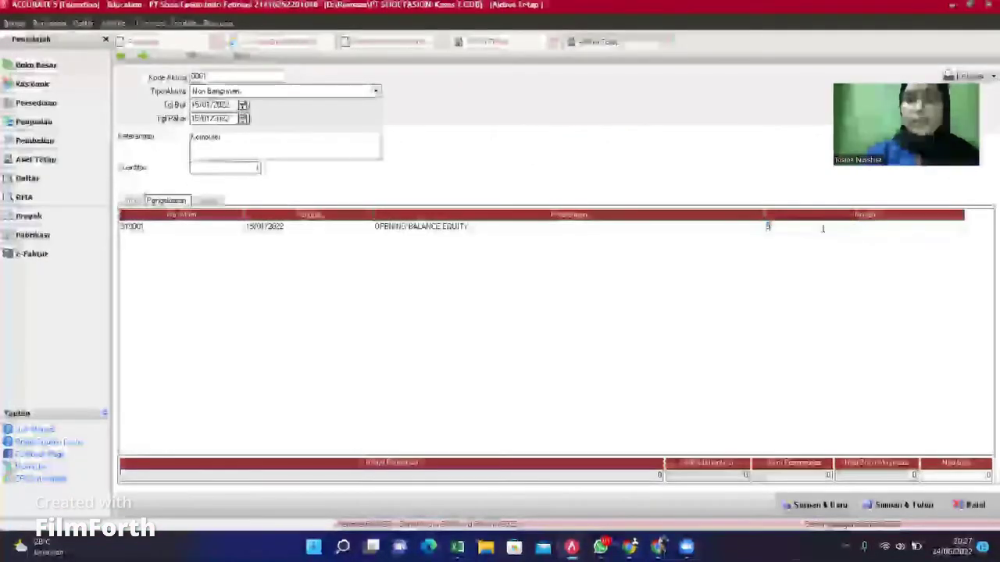
pyautogui.press('BackSpace')
pyautogui.write('7.0')
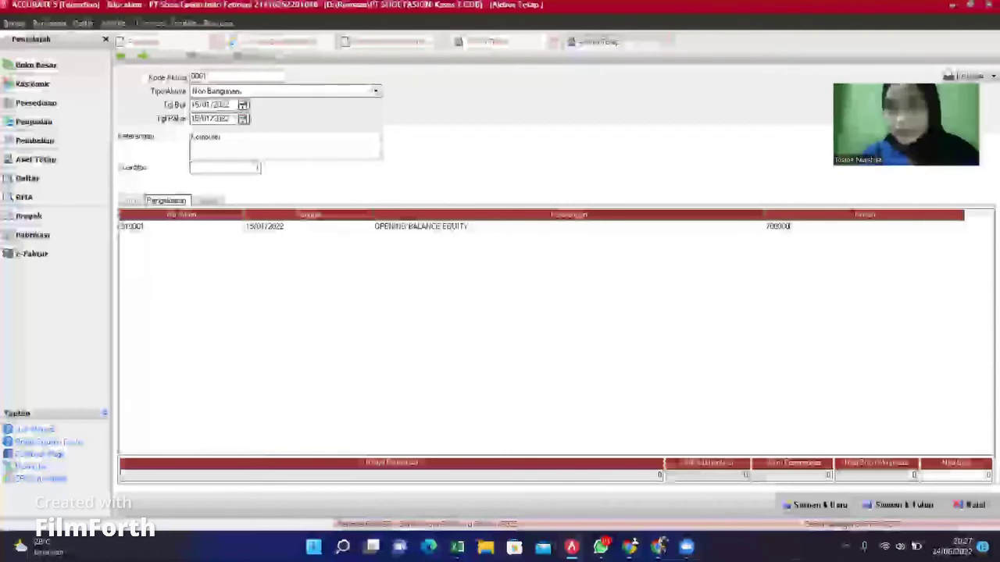
pyautogui.write('00.000')
pyautogui.press('Return')
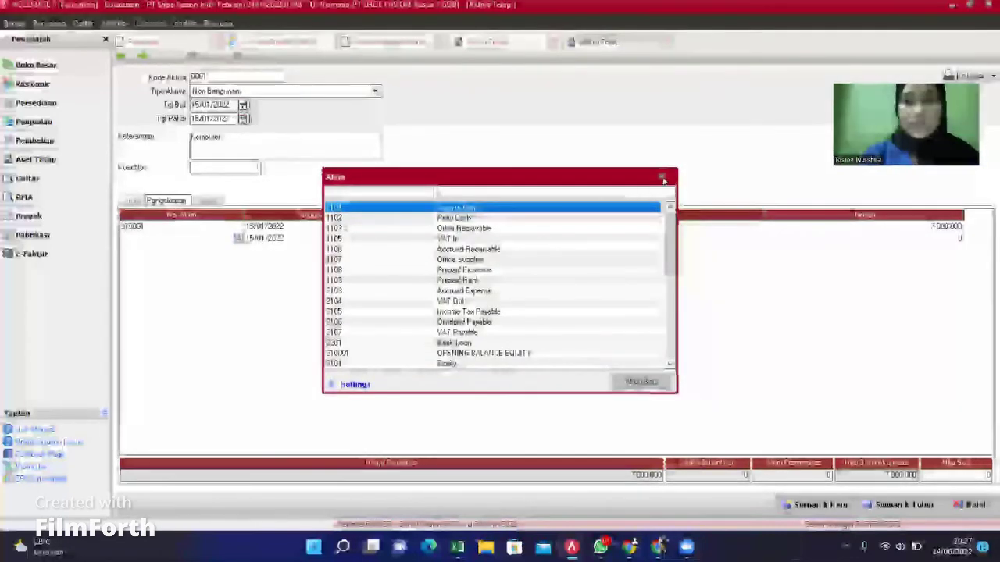
pyautogui.press('Escape')
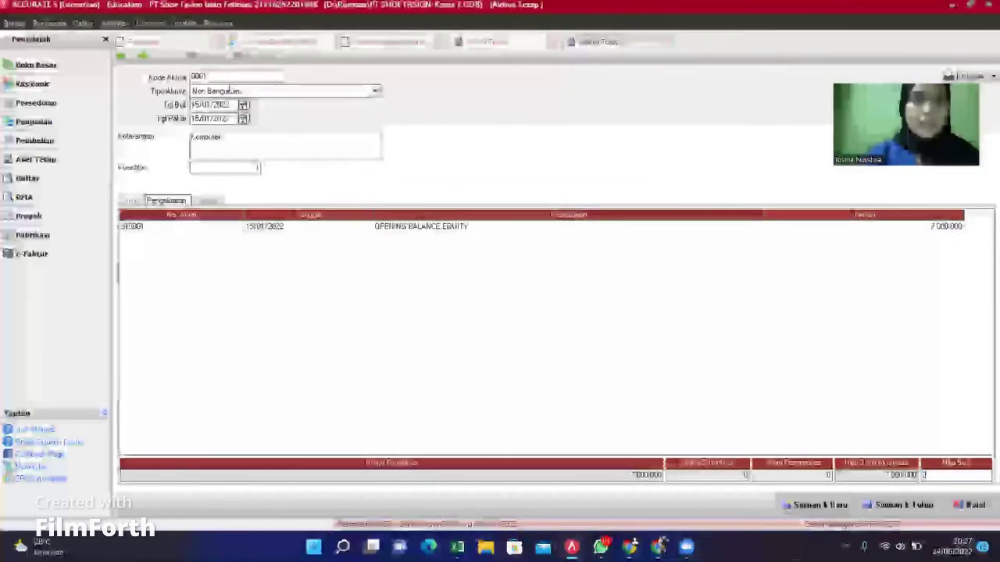
pyautogui.click(715, 427)
pyautogui.click(812, 506)
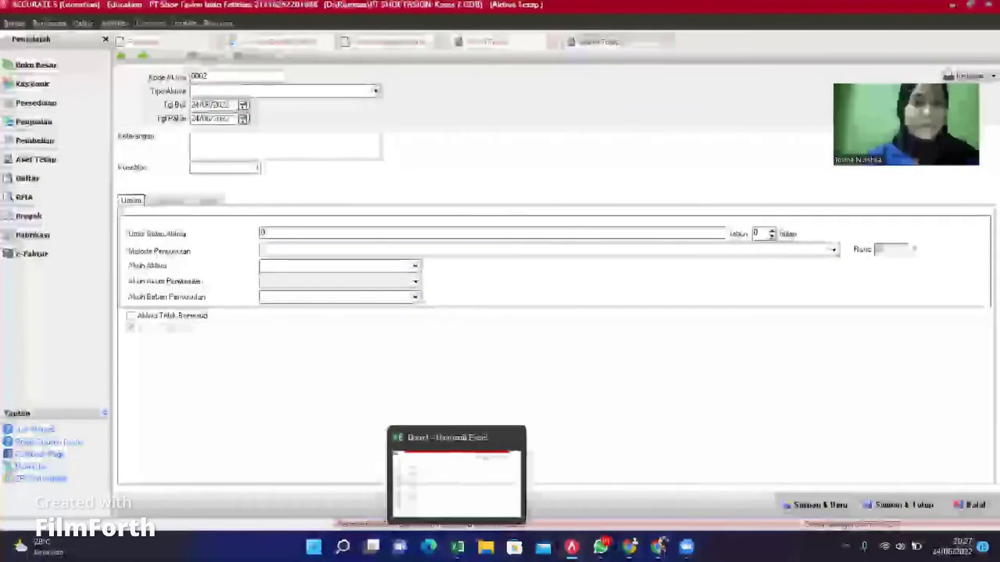
# Step: In Excel, review the Motor asset's purchase and usage dates and depreciation method
pyautogui.click(458, 476)
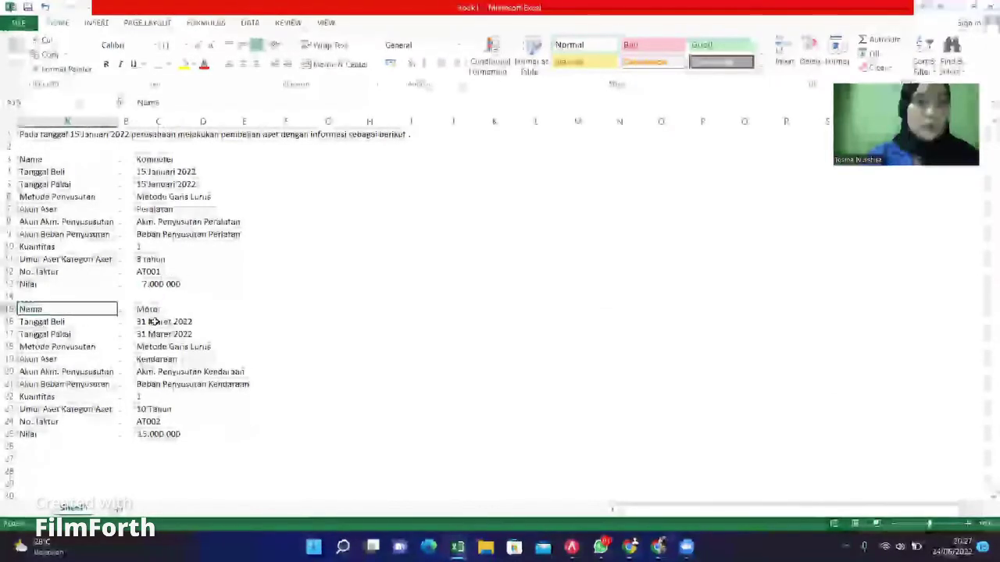
pyautogui.press('Right')
pyautogui.press('Right')
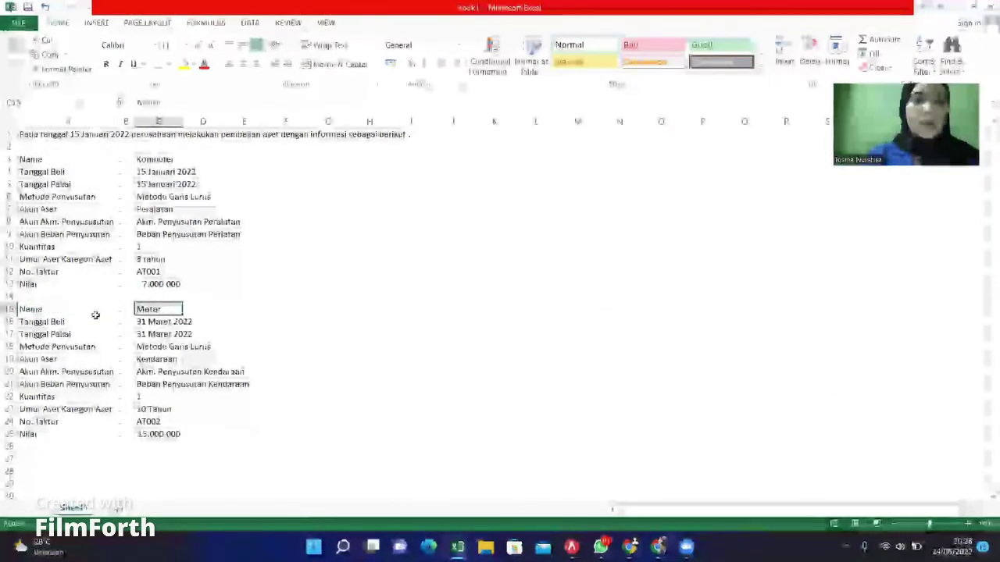
pyautogui.click(96, 320)
pyautogui.click(188, 335)
pyautogui.click(189, 345)
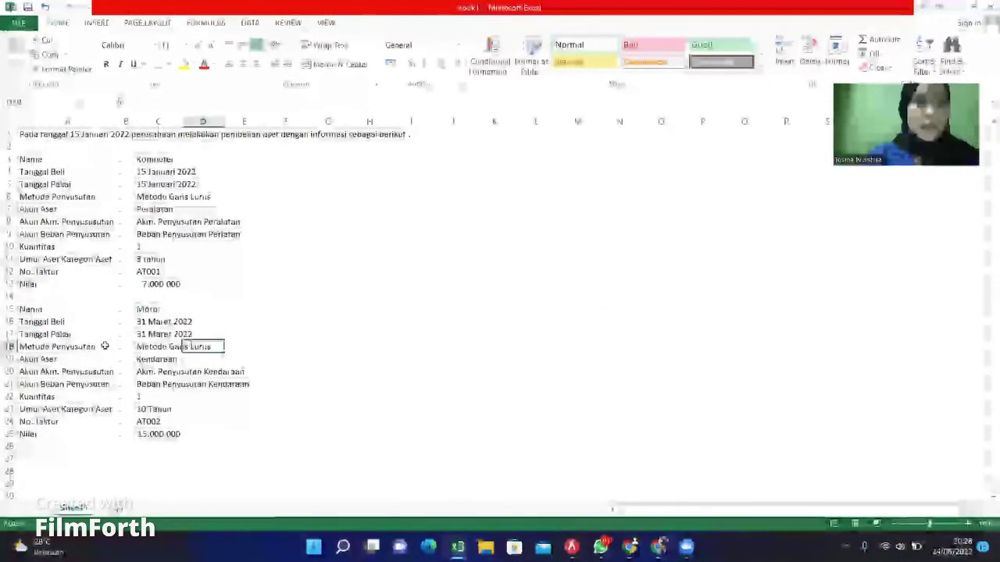
pyautogui.click(102, 346)
pyautogui.click(148, 349)
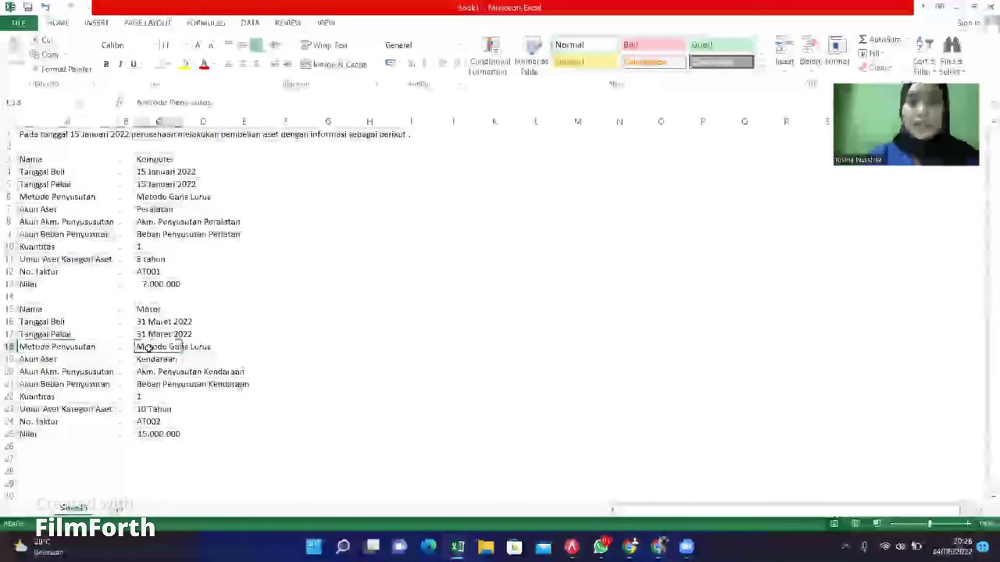
# Step: Read the Motor's asset account Kendaraan, its depreciation expense account and value row
pyautogui.click(86, 359)
pyautogui.click(173, 360)
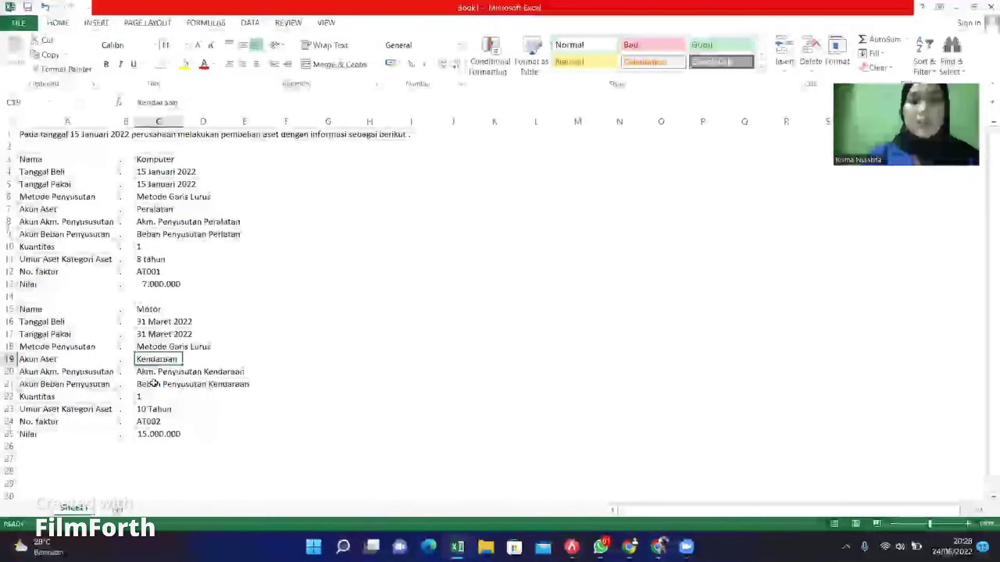
pyautogui.click(155, 382)
pyautogui.click(101, 384)
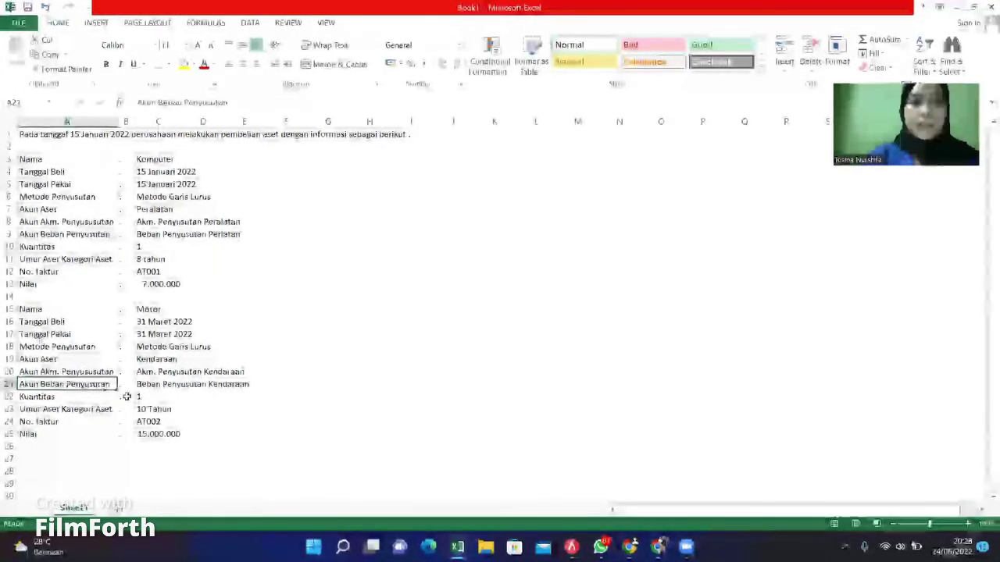
pyautogui.click(188, 384)
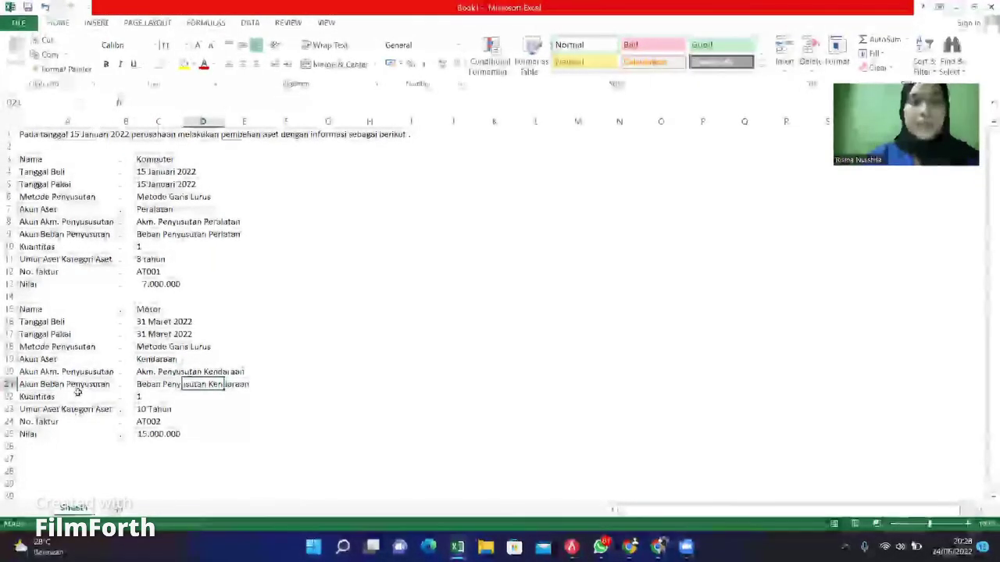
pyautogui.click(54, 435)
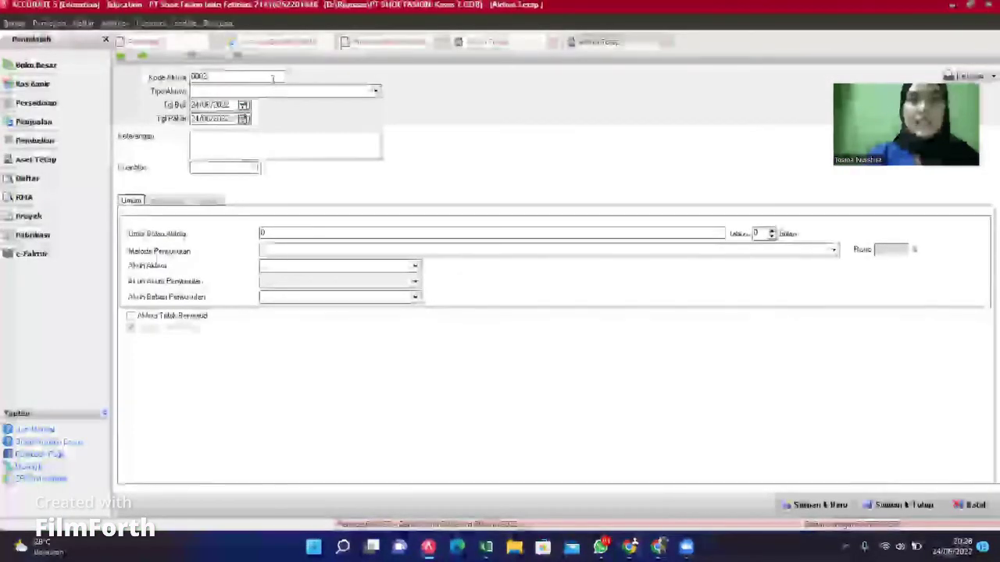
# Step: Set asset 0002's type to Non Bangunan and rewrite its purchase date
pyautogui.click(273, 79)
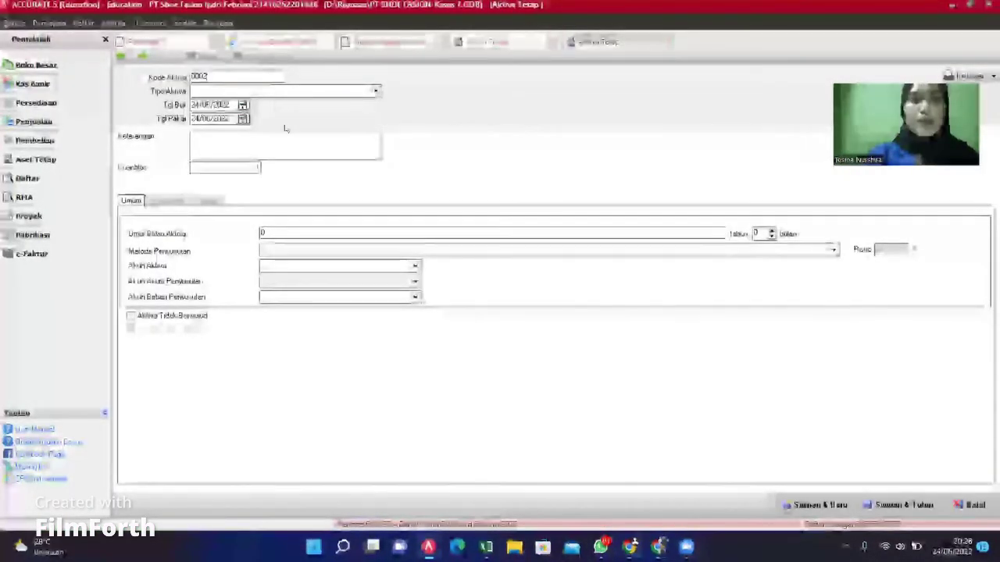
pyautogui.click(376, 91)
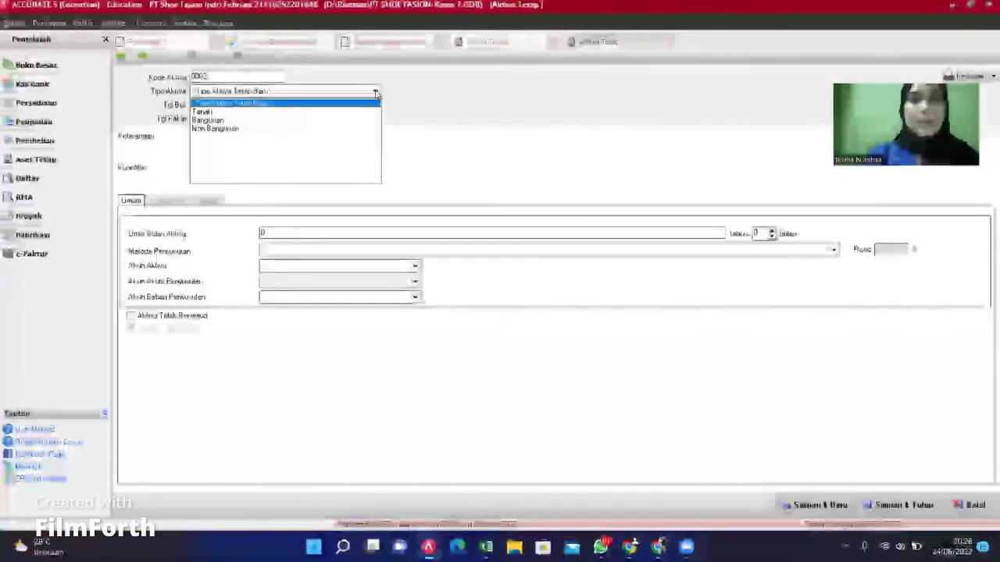
pyautogui.click(205, 128)
pyautogui.click(227, 106)
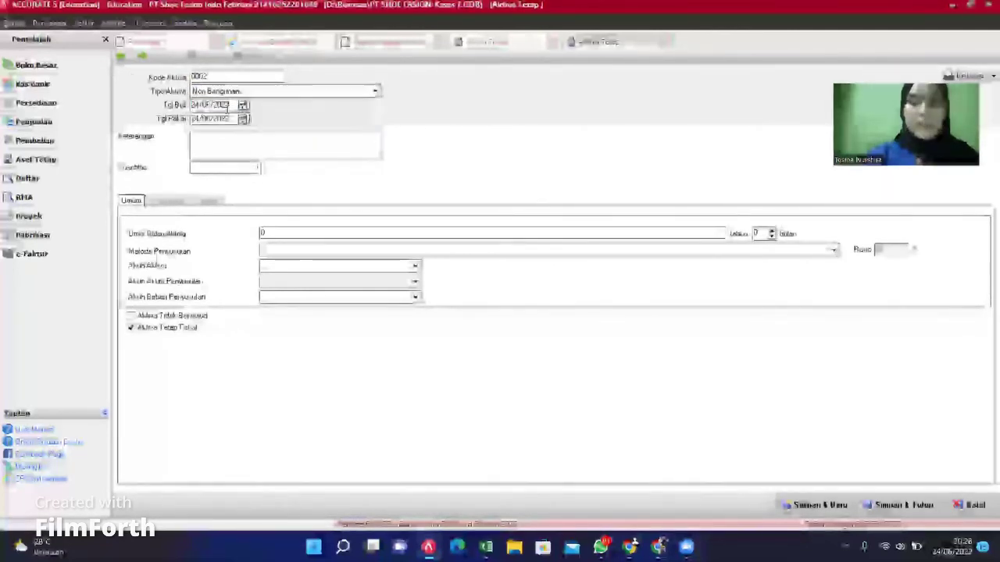
pyautogui.press('Left')
pyautogui.press('Left')
pyautogui.press('Left')
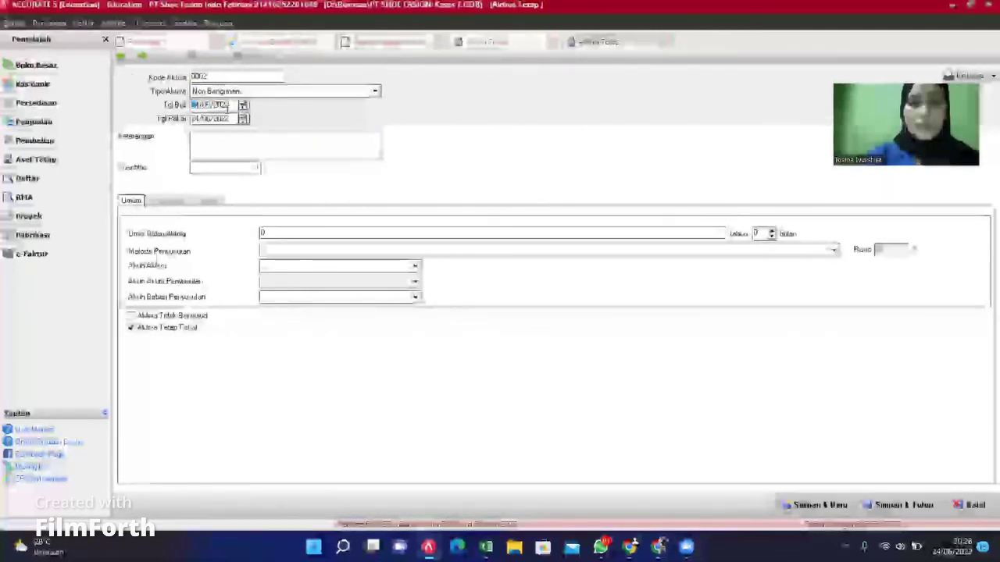
pyautogui.write('01/20')
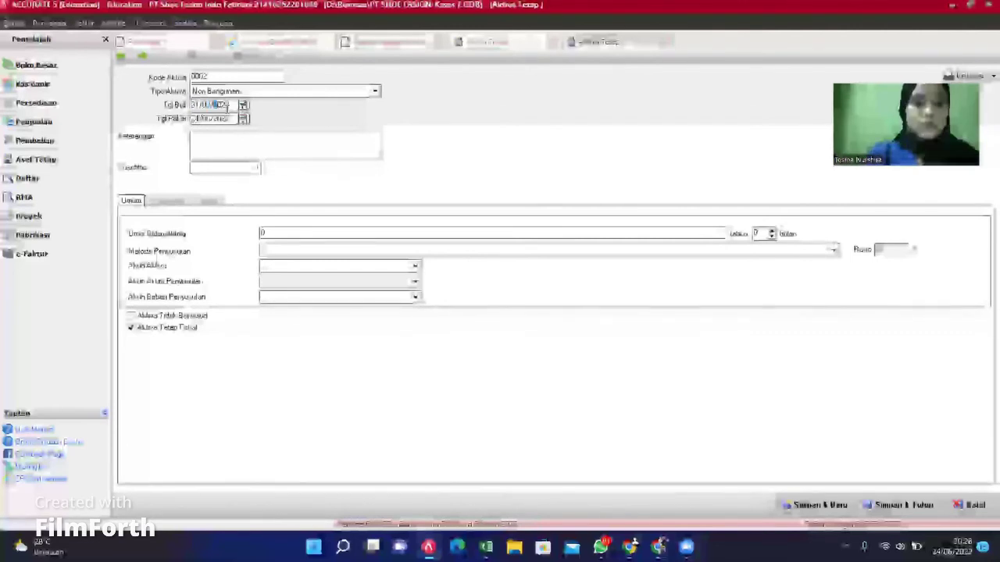
pyautogui.write('21')
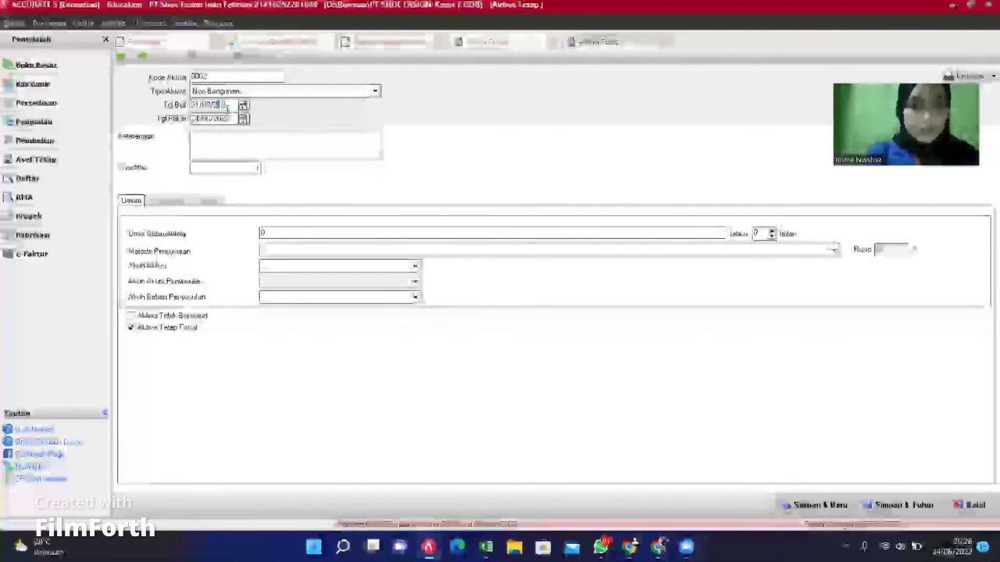
# Step: Set the use date to 31/03/2022, description Motor, and useful life 10
pyautogui.press('Tab')
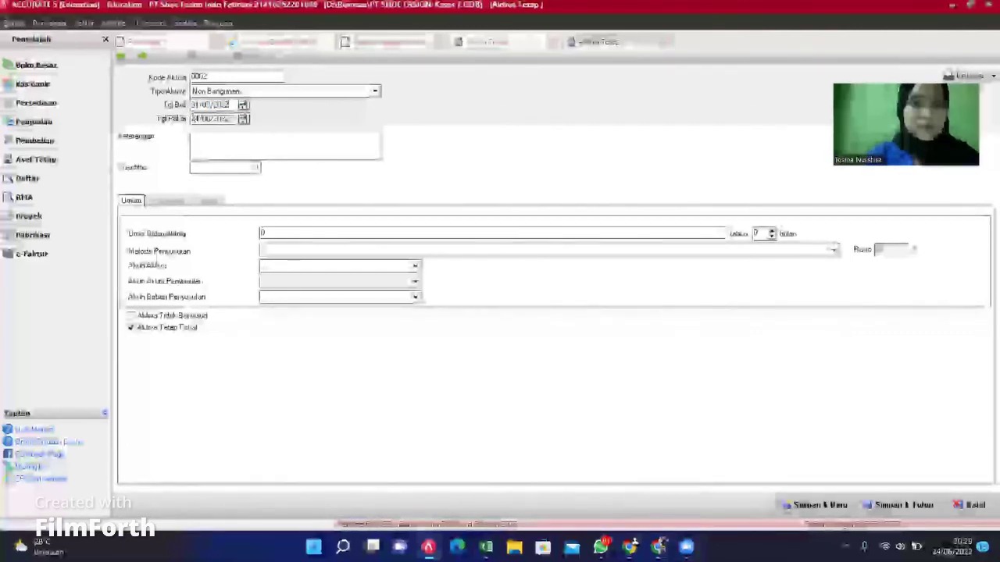
pyautogui.press('Tab')
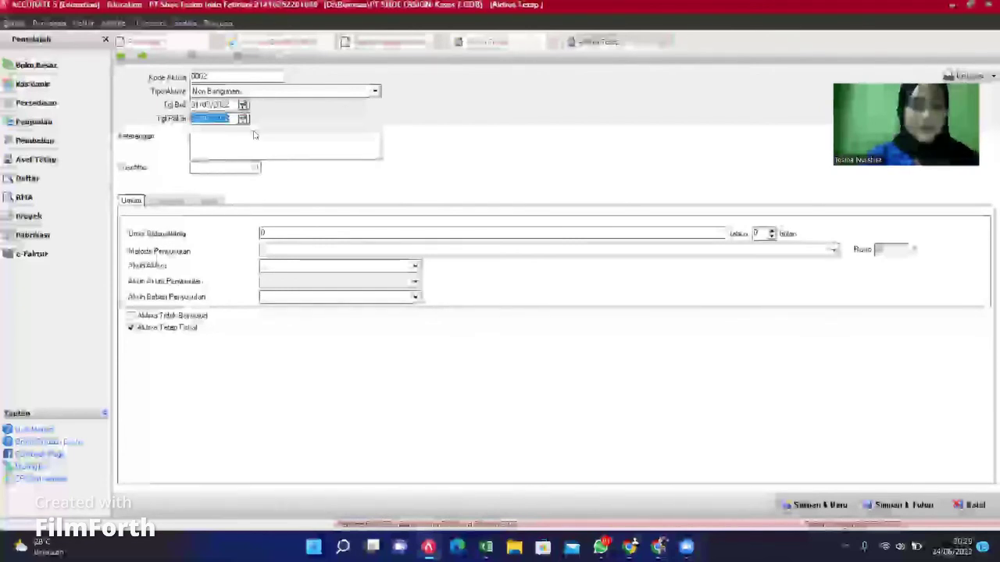
pyautogui.write('31/03/')
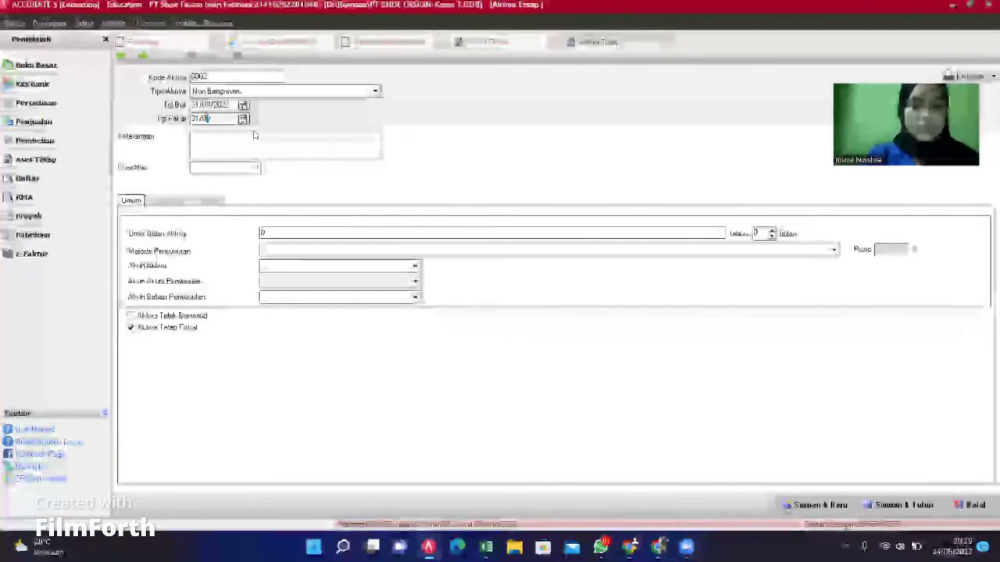
pyautogui.write('2022')
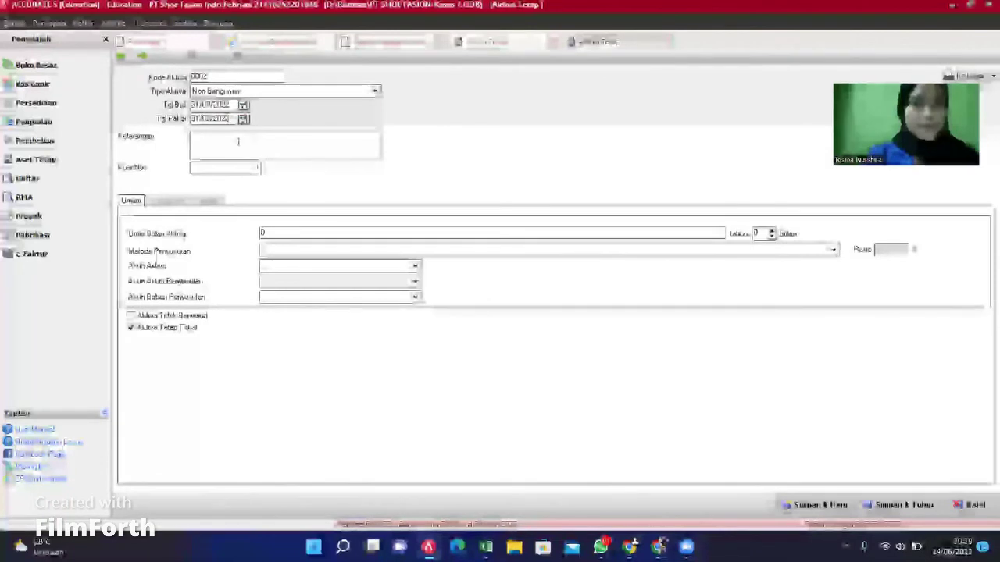
pyautogui.click(234, 142)
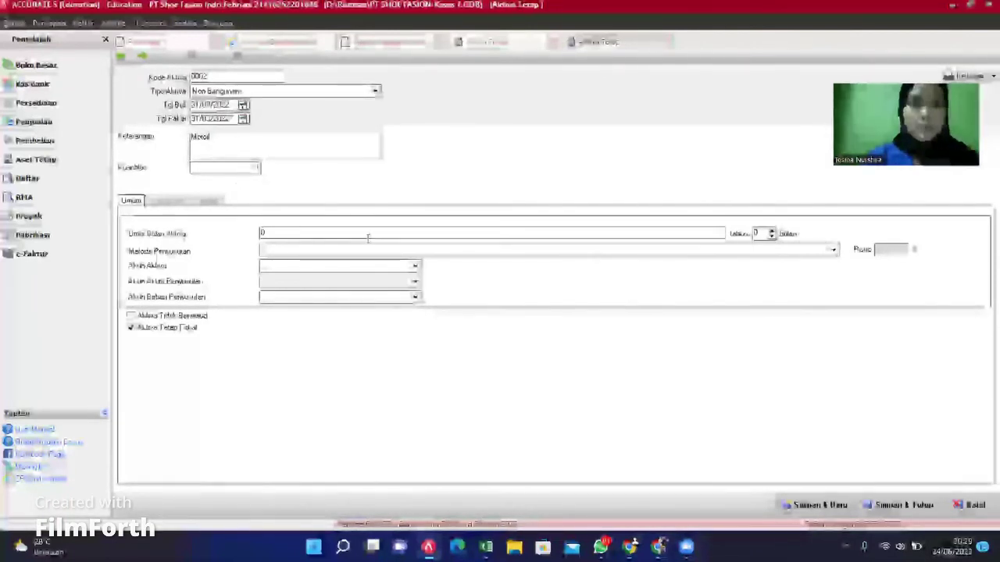
pyautogui.click(414, 232)
pyautogui.write('10')
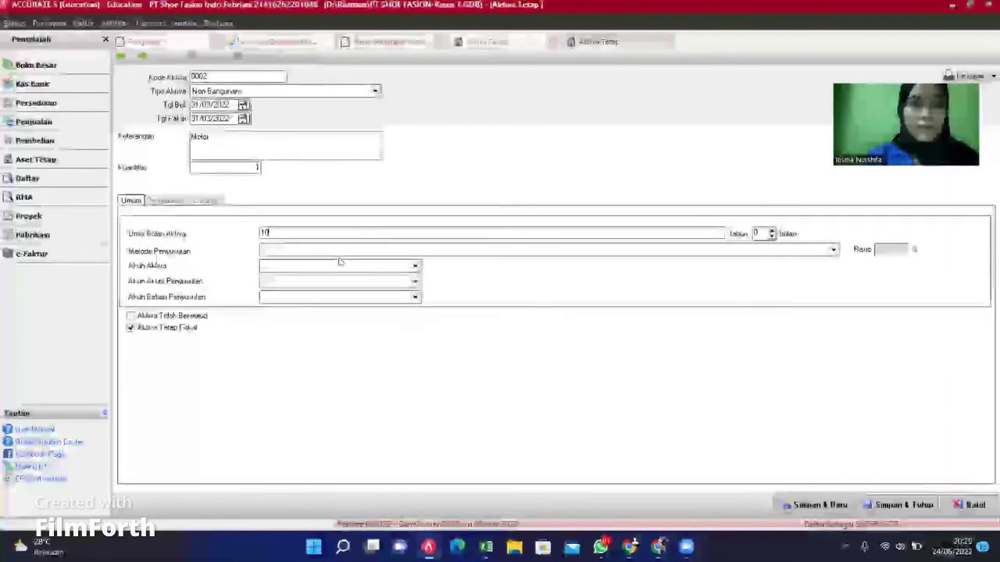
# Step: Choose straight-line depreciation and Vehicles as the Motor's asset account
pyautogui.click(834, 249)
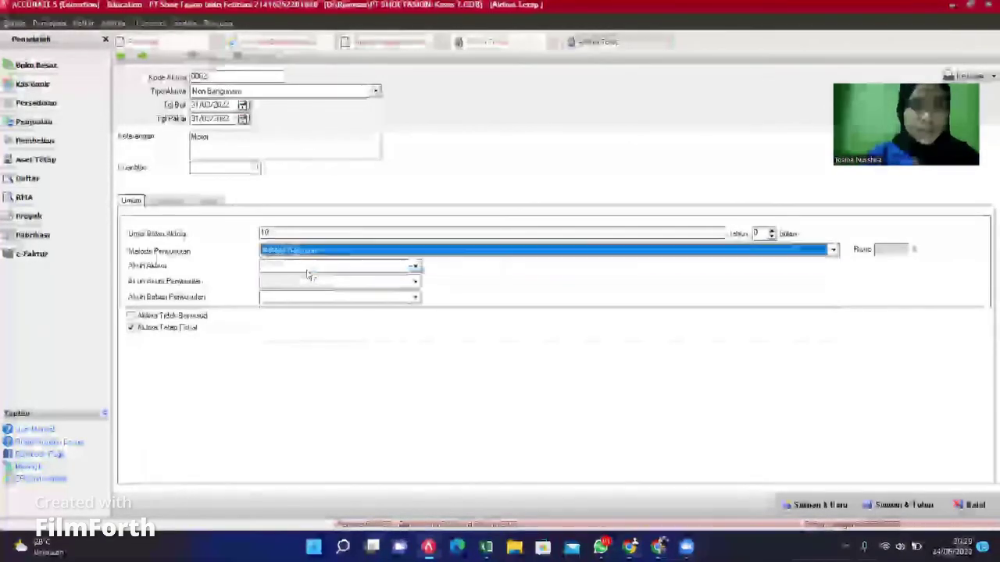
pyautogui.click(308, 273)
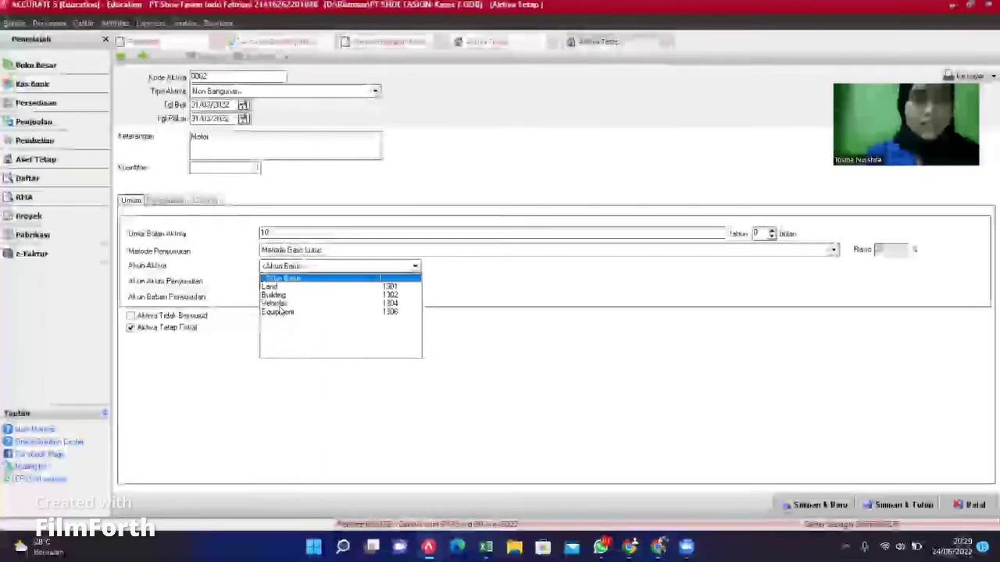
pyautogui.click(281, 311)
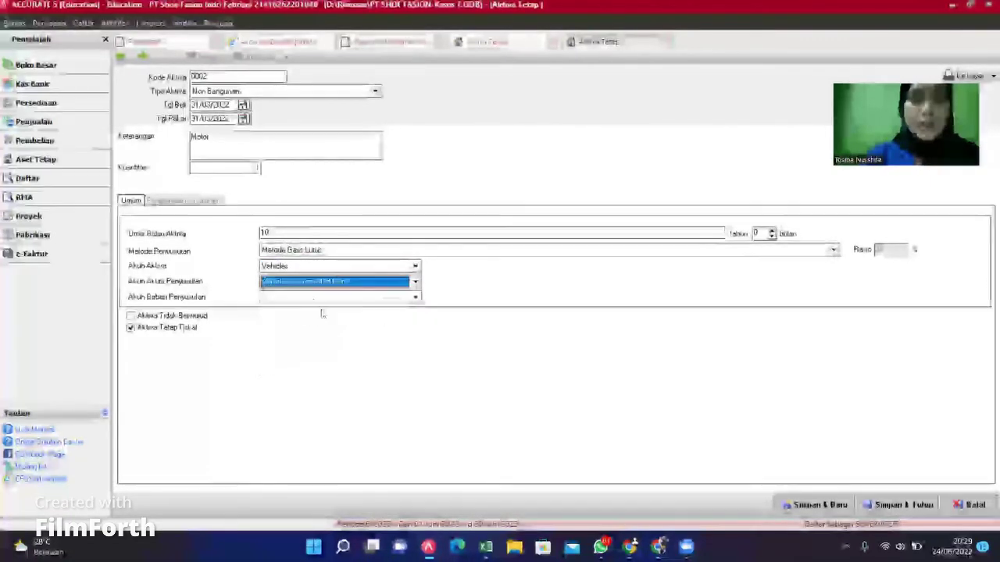
# Step: Set Vehicles Depreciation as the expense account and cross-check the Excel data
pyautogui.click(415, 298)
pyautogui.scroll(-3, 415, 350)
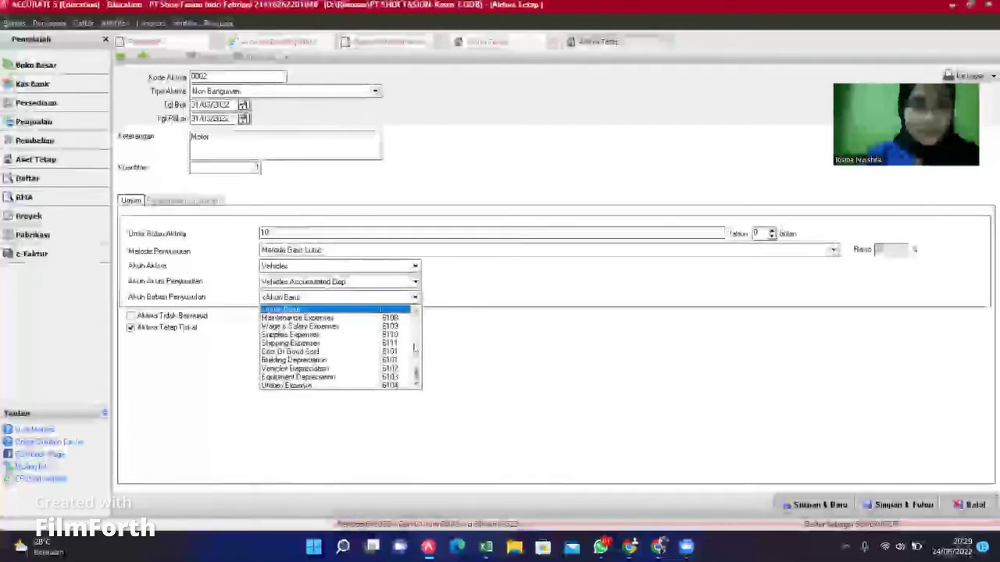
pyautogui.scroll(3, 414, 361)
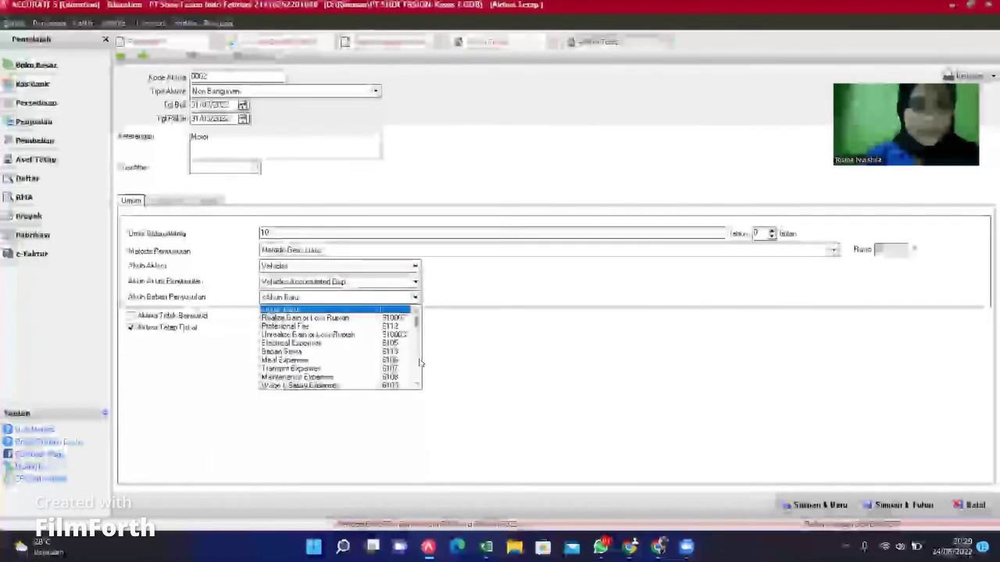
pyautogui.scroll(-3, 421, 363)
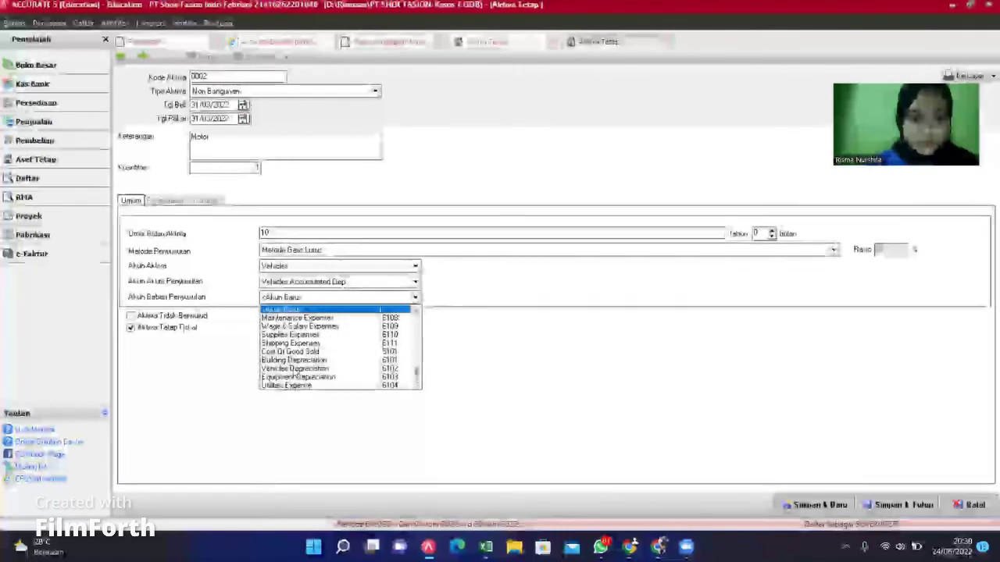
pyautogui.click(305, 375)
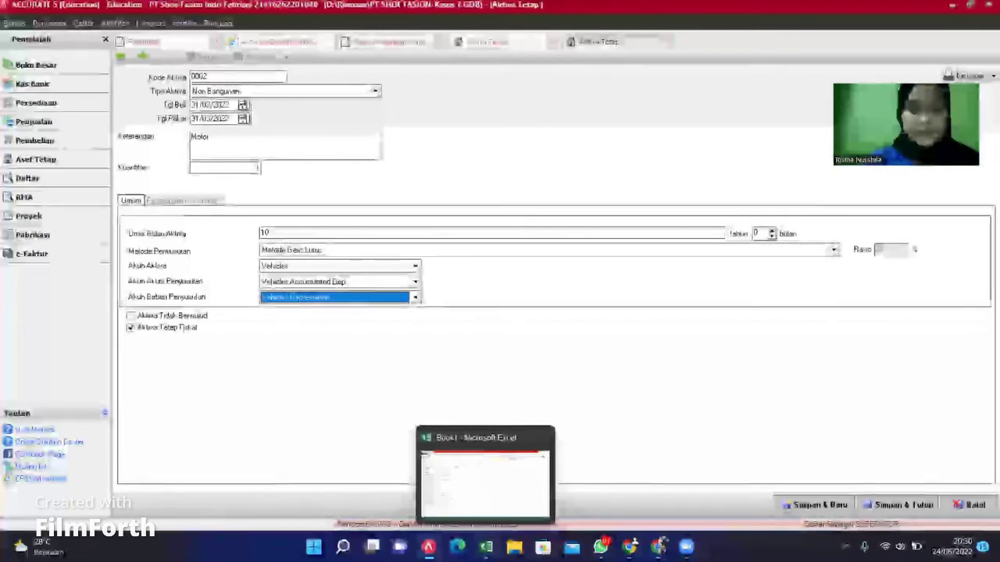
pyautogui.click(486, 547)
pyautogui.click(486, 547)
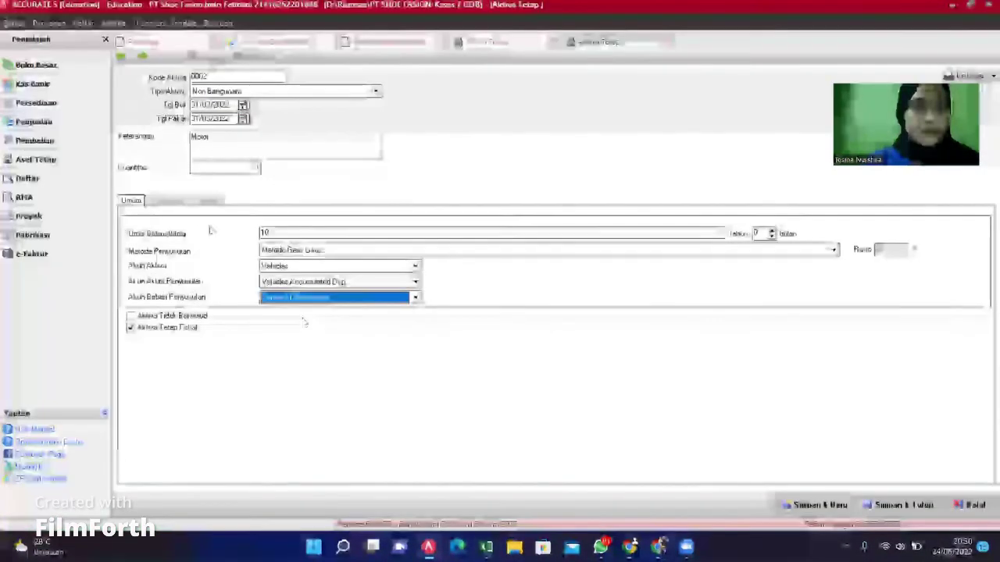
# Step: Add an Opening Balance Equity row to the Motor asset's expenditure table
pyautogui.click(167, 201)
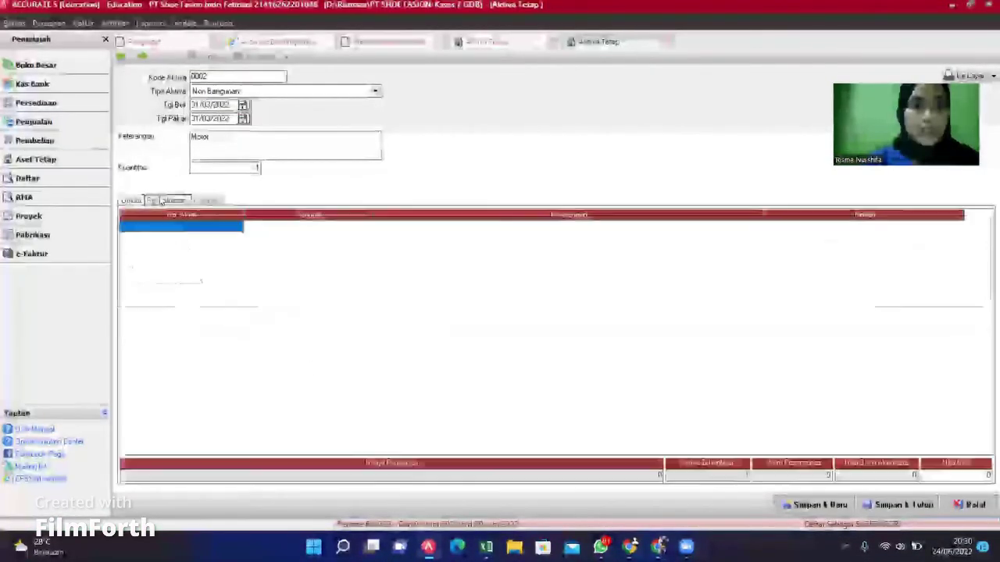
pyautogui.doubleClick(239, 226)
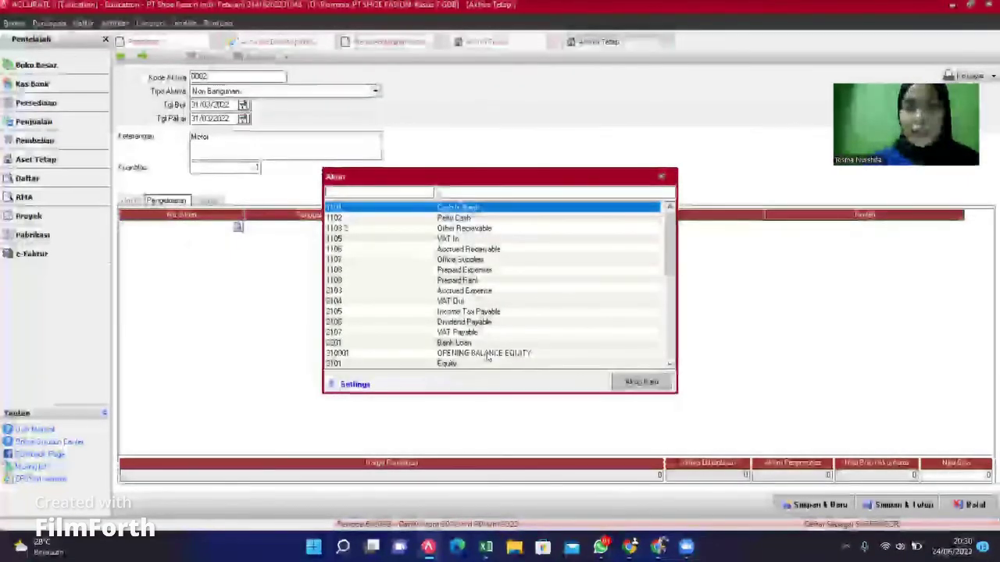
pyautogui.click(488, 353)
pyautogui.doubleClick(487, 354)
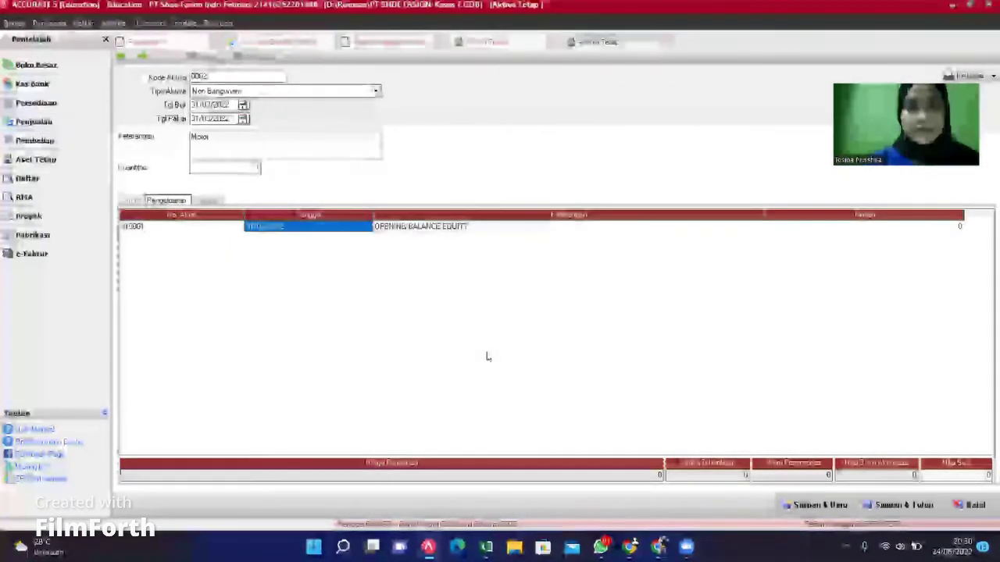
pyautogui.press('Tab')
pyautogui.press('Tab')
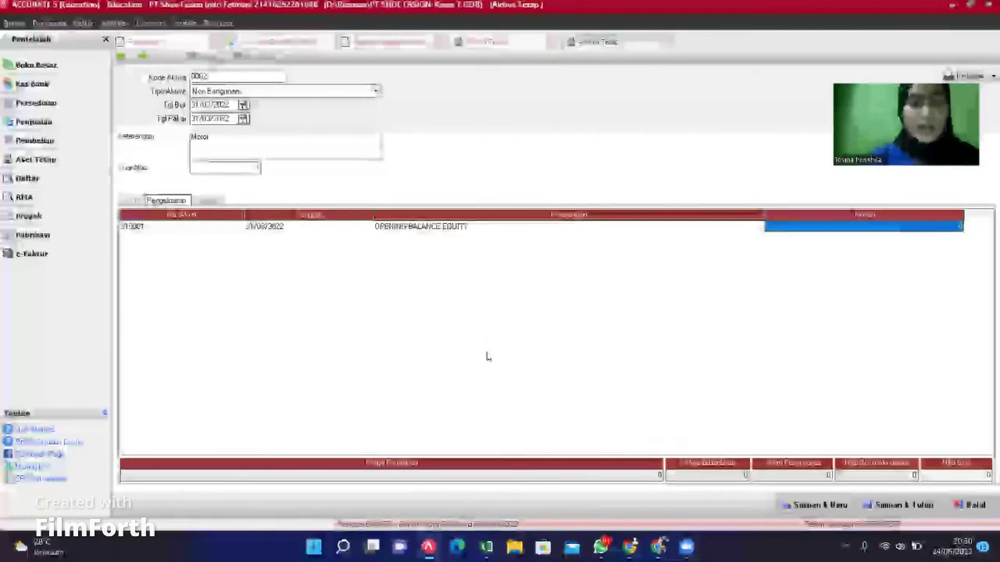
# Step: Enter 15.000.000 as the row value, then save the Motor asset and start a new one
pyautogui.click(782, 231)
pyautogui.write('4')
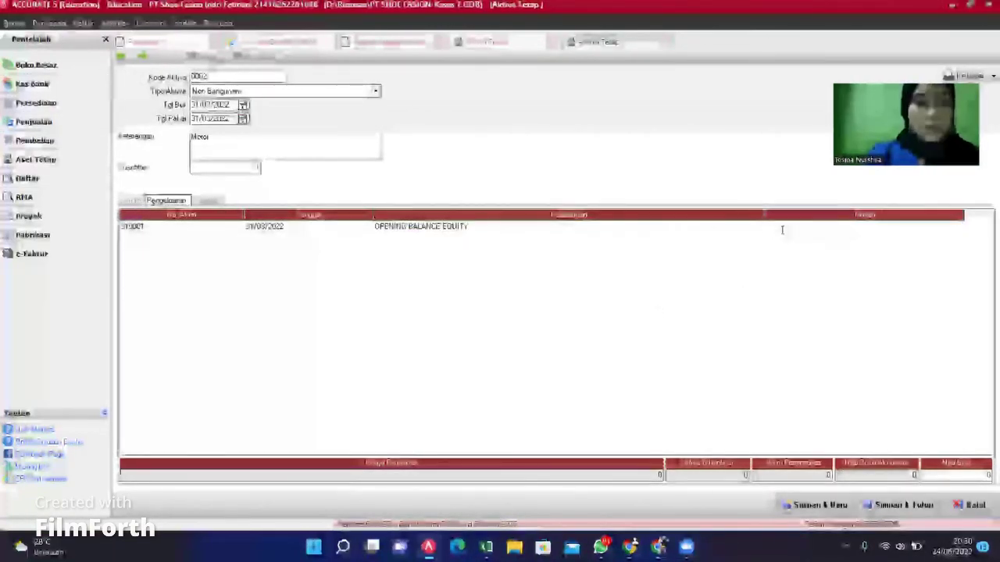
pyautogui.write('5000000')
pyautogui.press('Return')
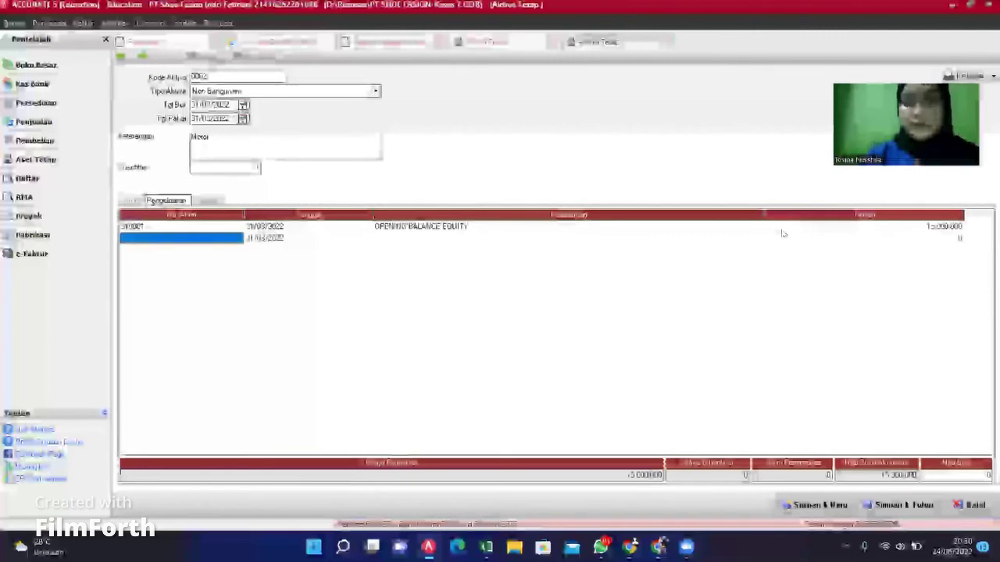
pyautogui.press('Return')
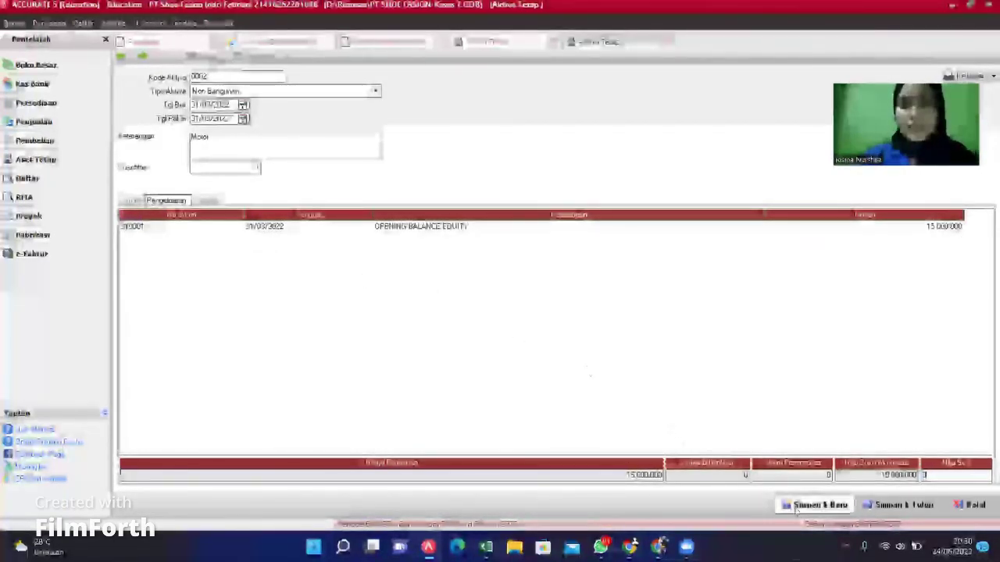
pyautogui.click(803, 511)
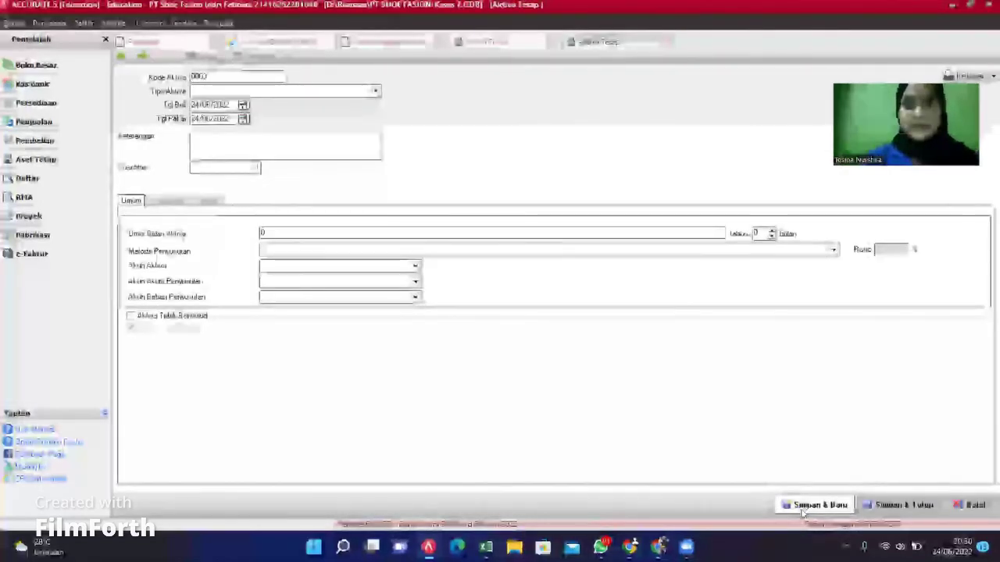
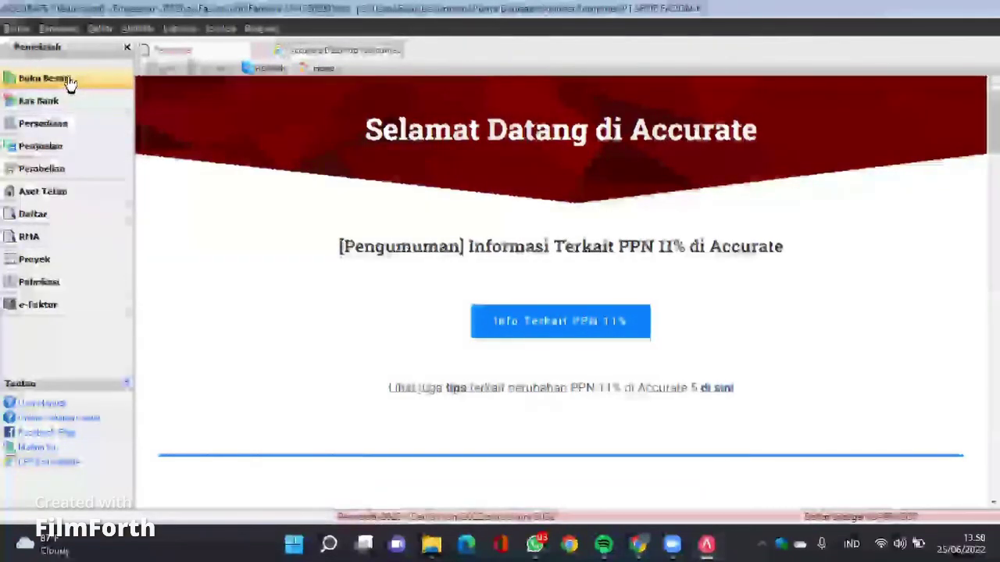
# Step: Open a new Bukti Jurnal Umum voucher from Buku Besar and return to its voucher number
pyautogui.click(70, 80)
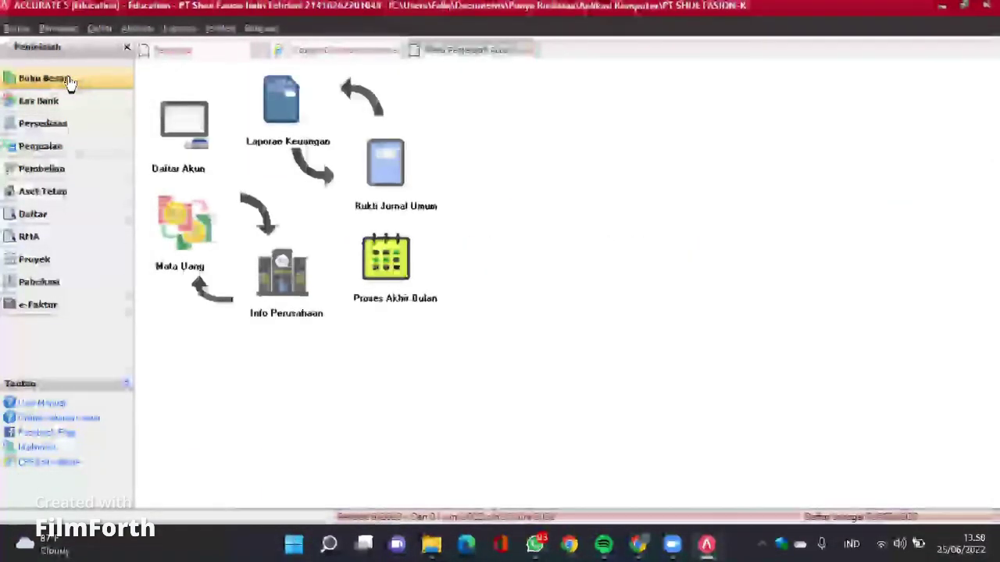
pyautogui.click(386, 164)
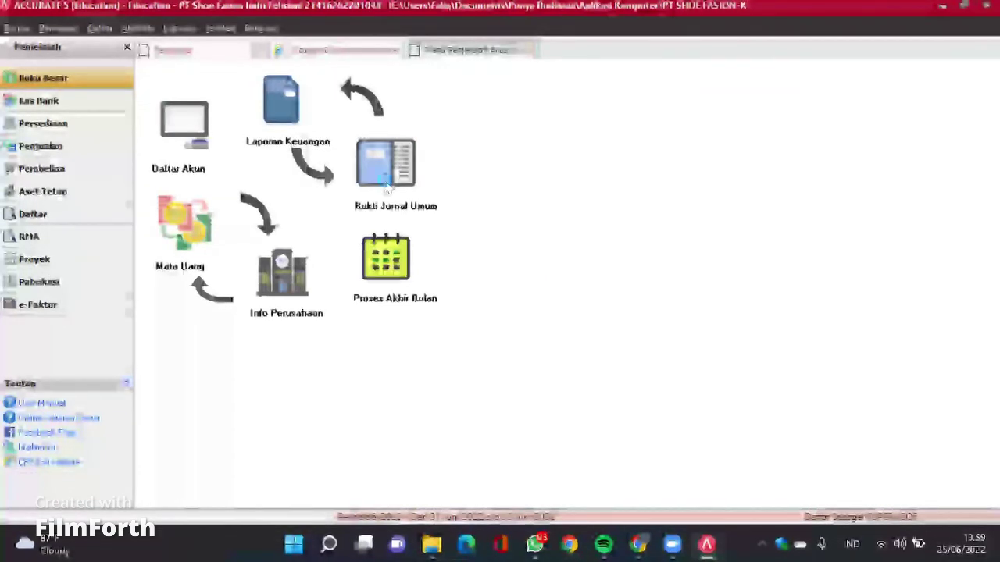
pyautogui.click(271, 127)
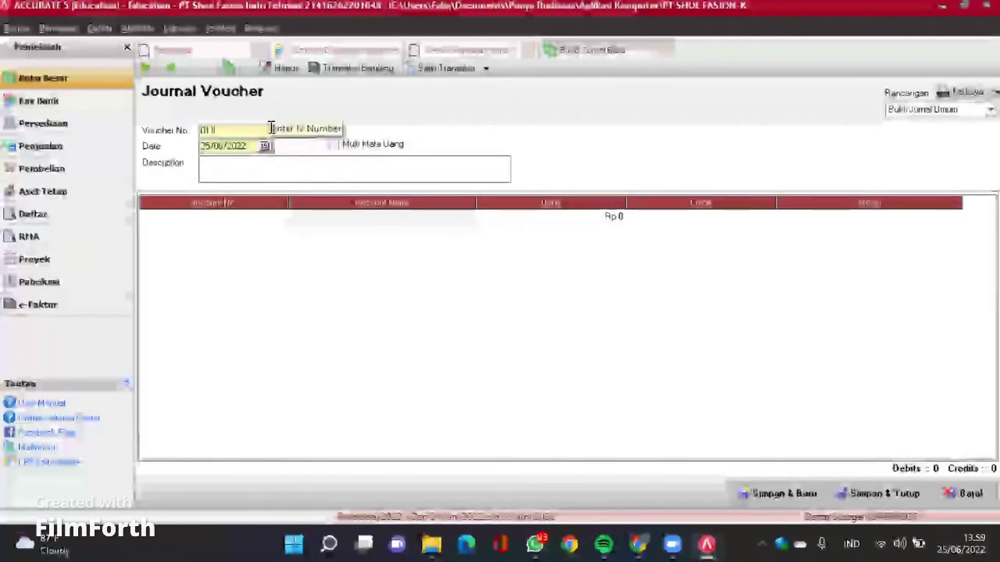
# Step: Give the voucher number 01, date 31/12/2021 and description 'Pengakuan atas beban gaji kepada karyawan dan dipotong pajak pph'
pyautogui.press('BackSpace')
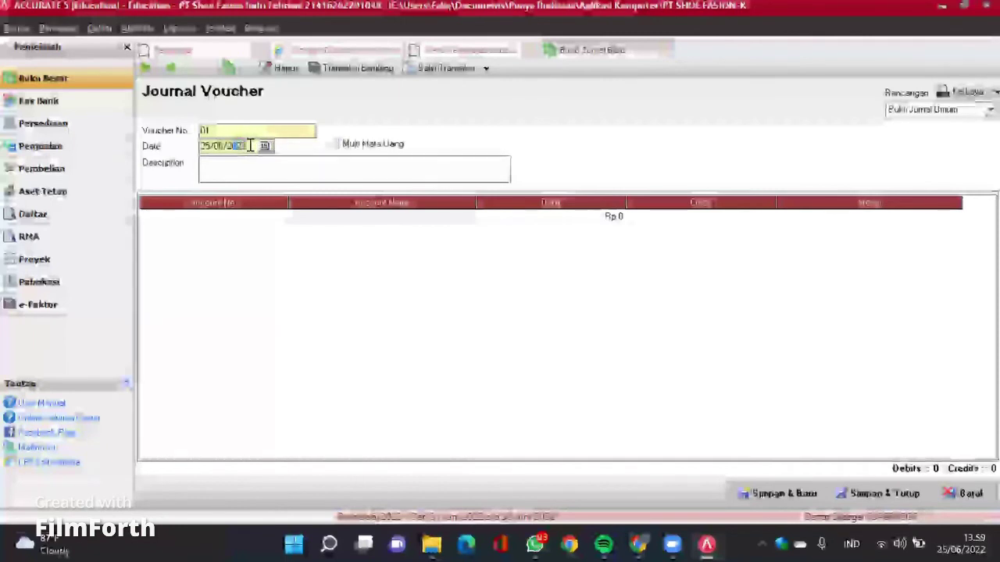
pyautogui.write('311')
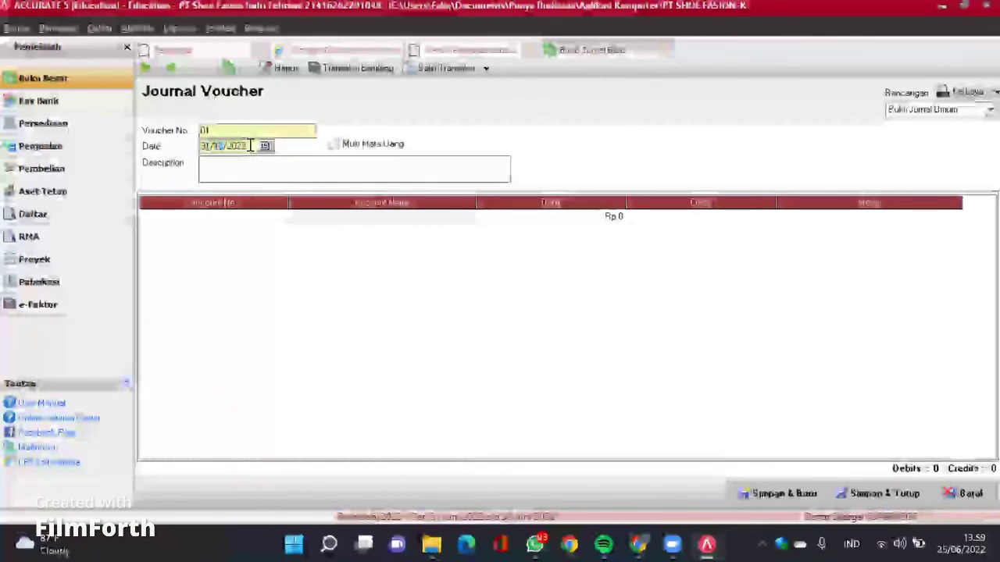
pyautogui.write('1')
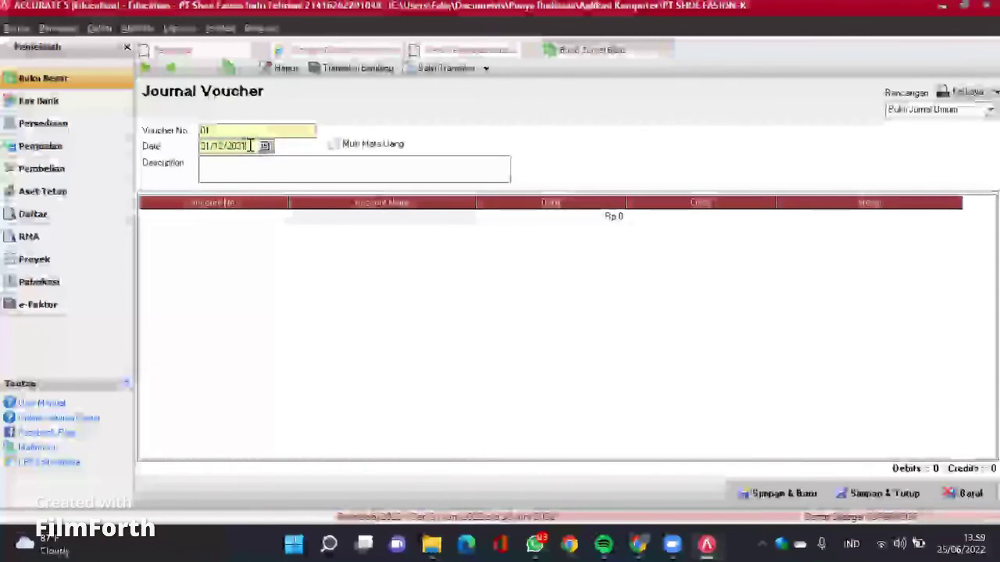
pyautogui.click(241, 177)
pyautogui.write('Pengakuan')
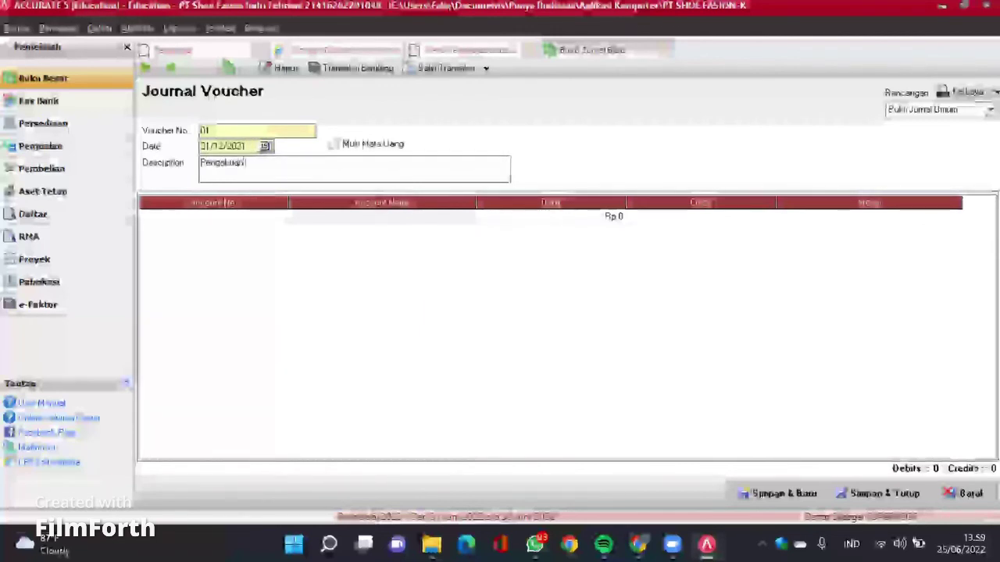
pyautogui.write(' atas beban g')
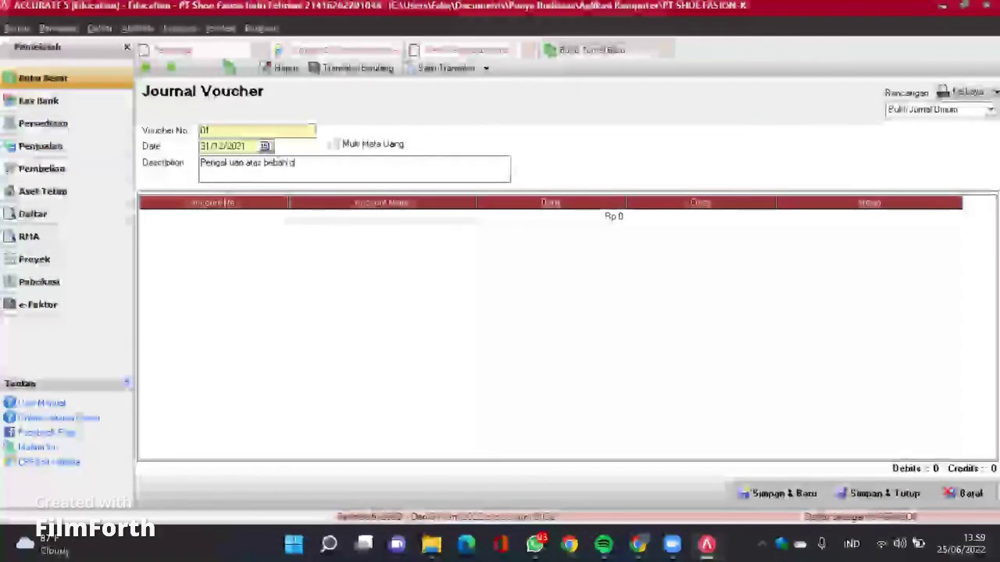
pyautogui.write('aji kepada')
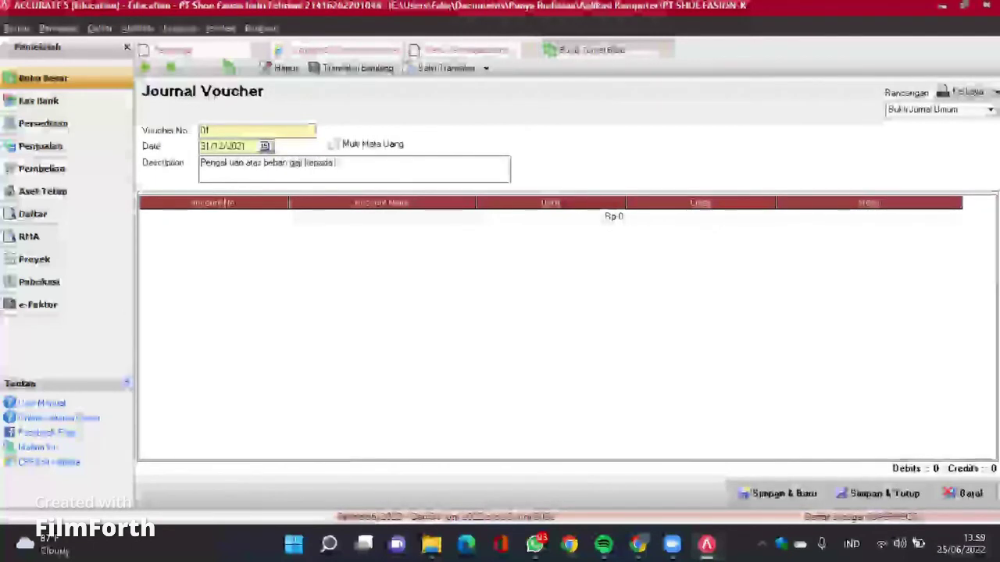
pyautogui.write(' karyawan dan dipoton')
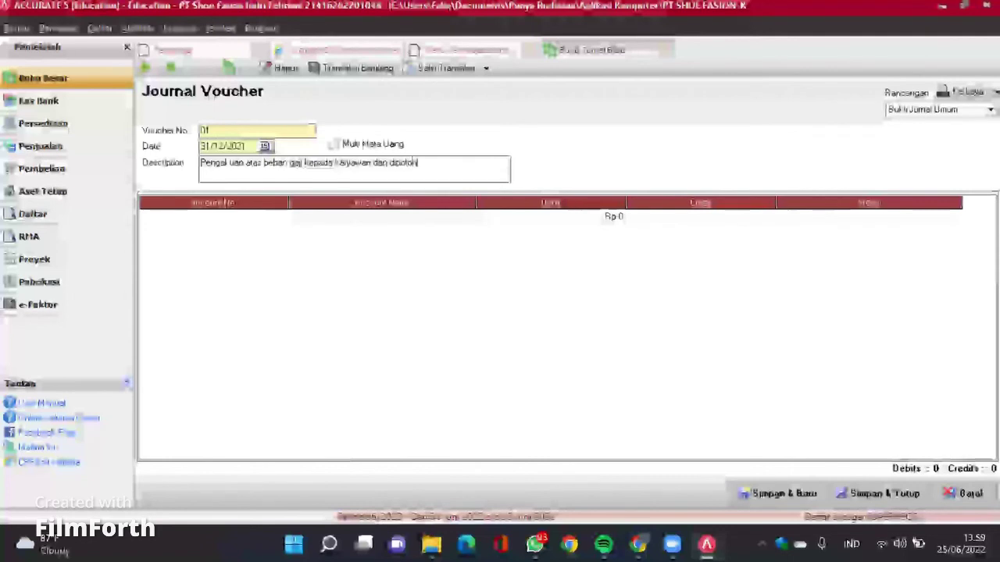
pyautogui.write('g pajak pph 21')
# Step: Debit Wage & Salary Expenses Rp 15.000.000 on the first journal line
pyautogui.click(280, 219)
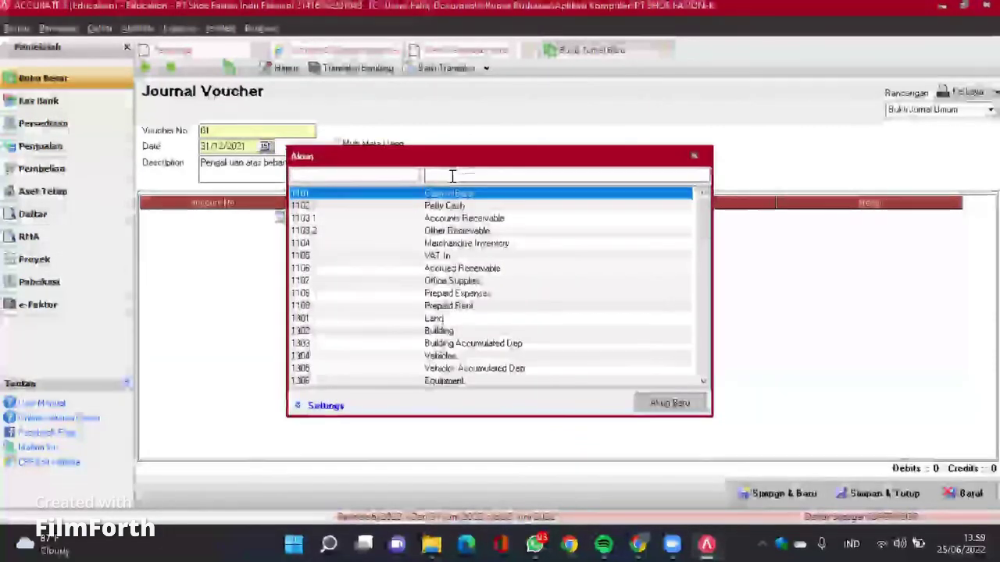
pyautogui.write('Wag')
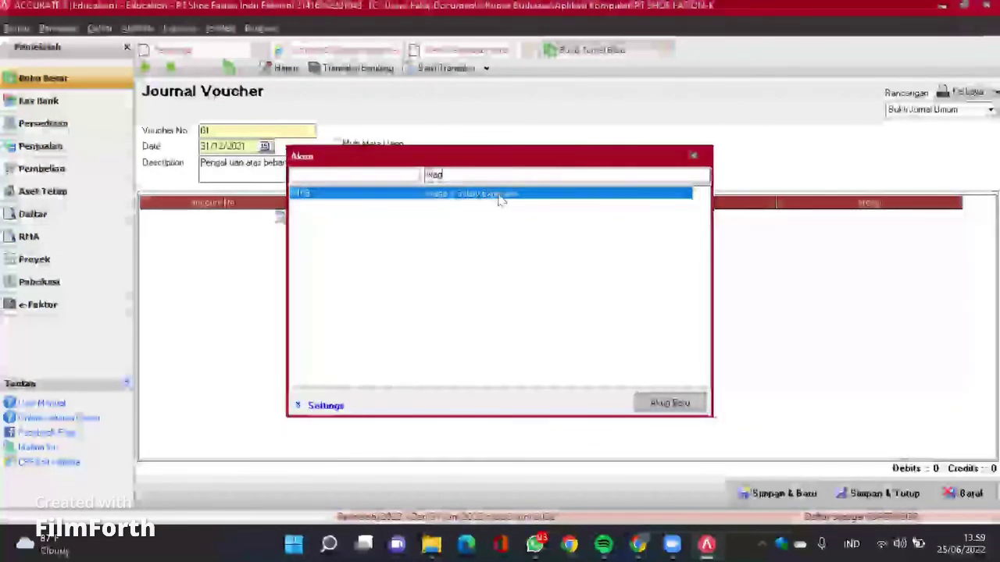
pyautogui.doubleClick(494, 196)
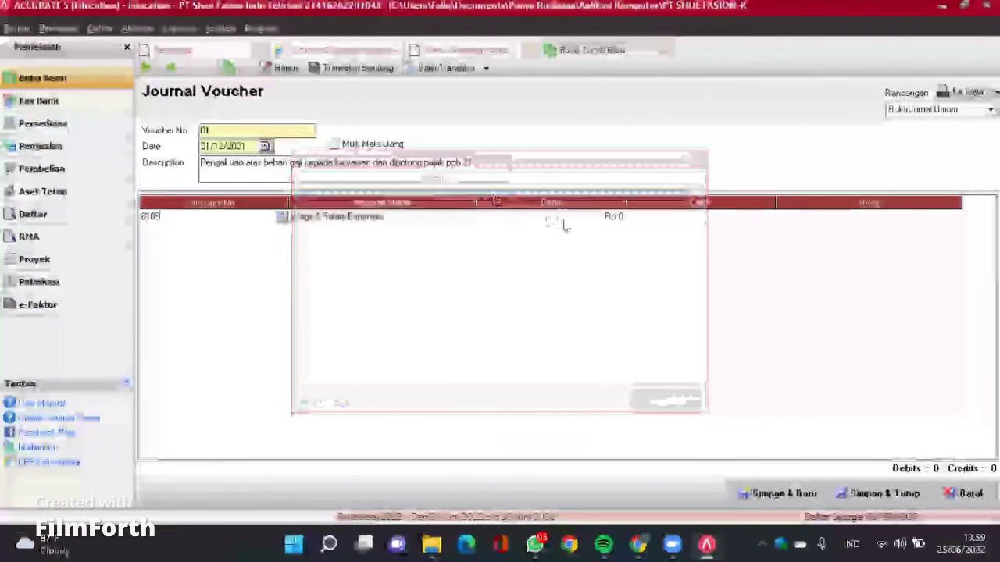
pyautogui.click(564, 224)
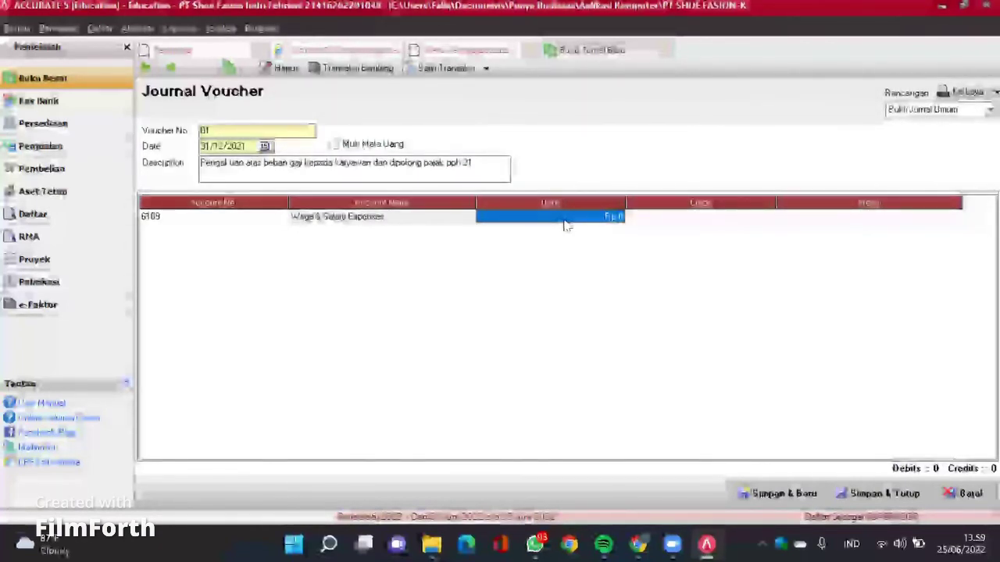
pyautogui.write('15 000 0')
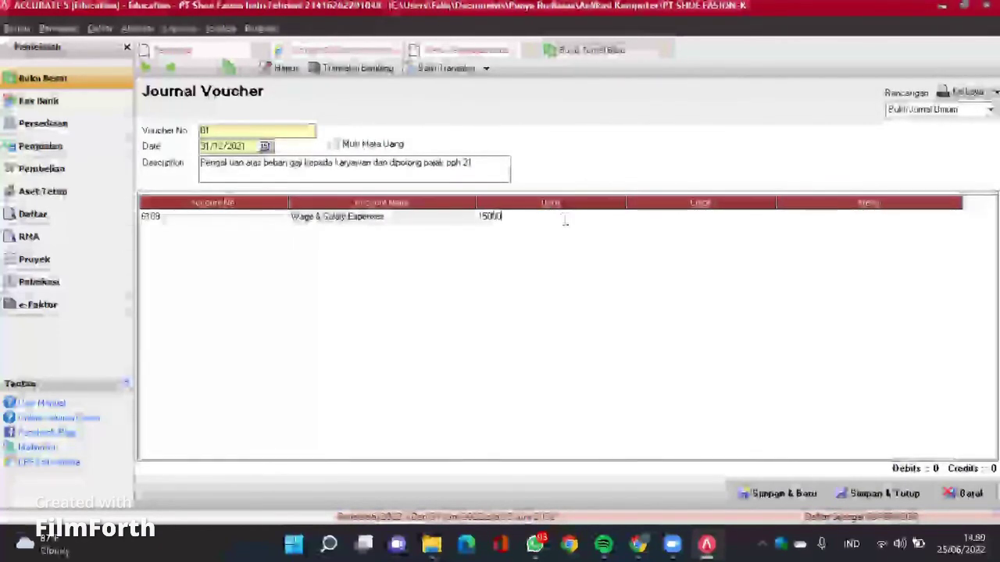
pyautogui.write('00')
pyautogui.press('Tab')
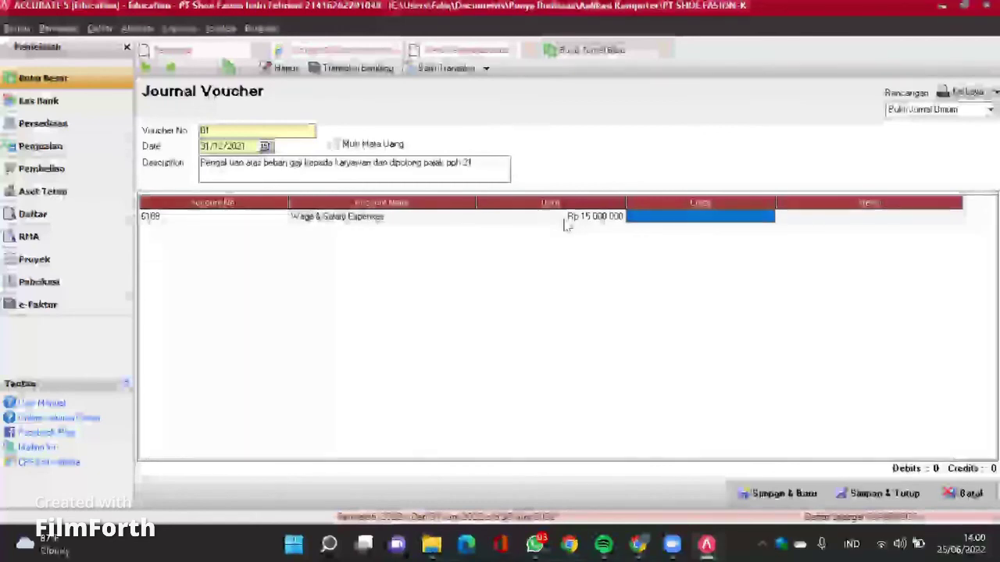
pyautogui.press('Tab')
pyautogui.press('Tab')
# Step: Credit Accrued Expense Rp 12.000.000 on the second journal line
pyautogui.click(273, 233)
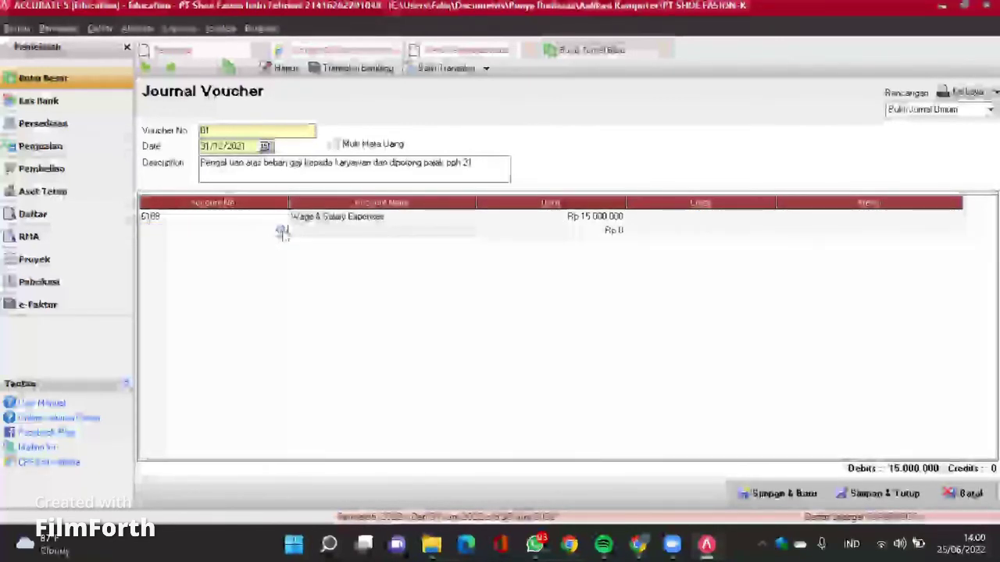
pyautogui.click(280, 231)
pyautogui.click(480, 172)
pyautogui.write('acc')
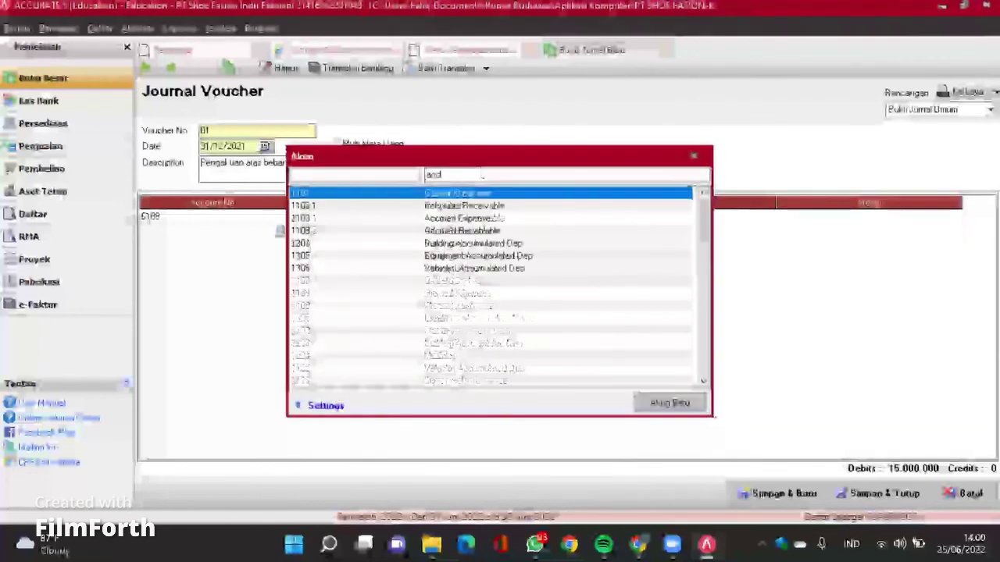
pyautogui.doubleClick(463, 219)
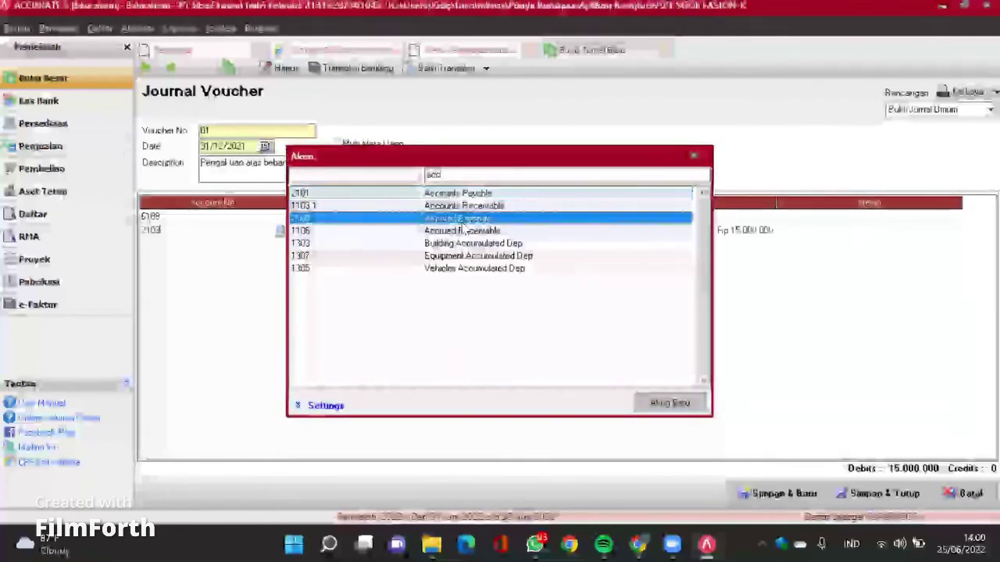
pyautogui.click(685, 233)
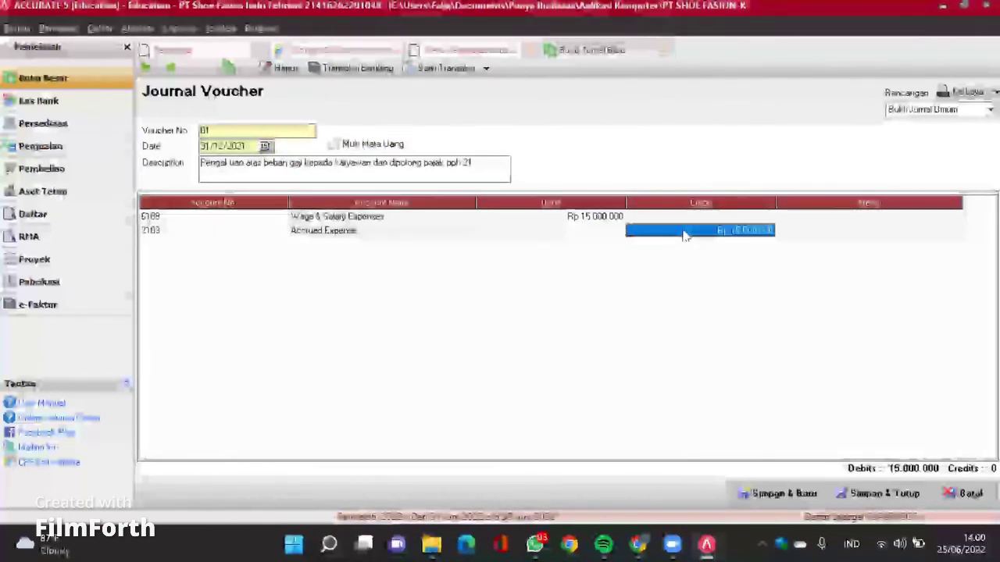
pyautogui.click(685, 234)
pyautogui.press('BackSpace')
pyautogui.press('BackSpace')
pyautogui.press('BackSpace')
pyautogui.press('BackSpace')
pyautogui.press('BackSpace')
pyautogui.press('BackSpace')
pyautogui.press('BackSpace')
pyautogui.press('BackSpace')
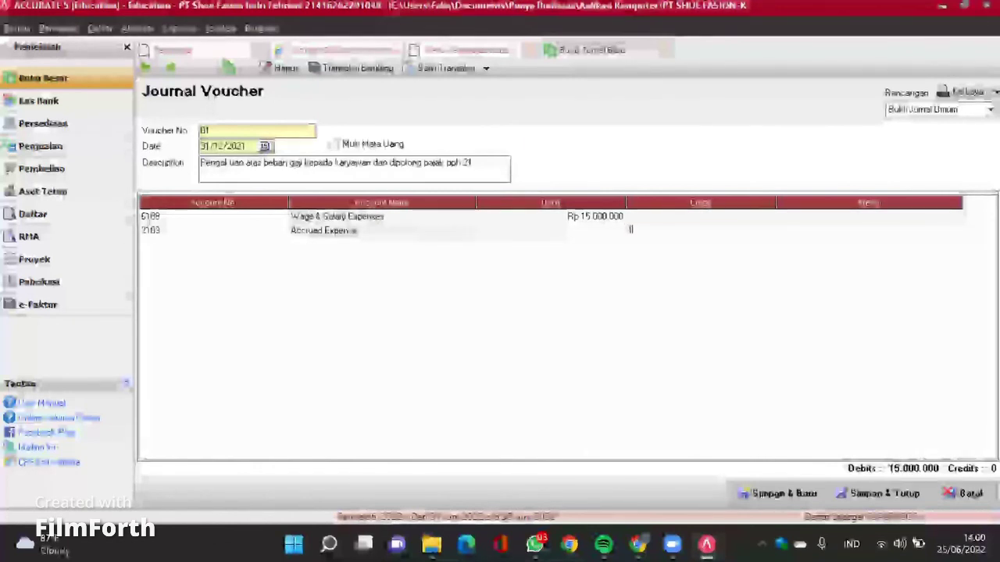
pyautogui.write('1200000')
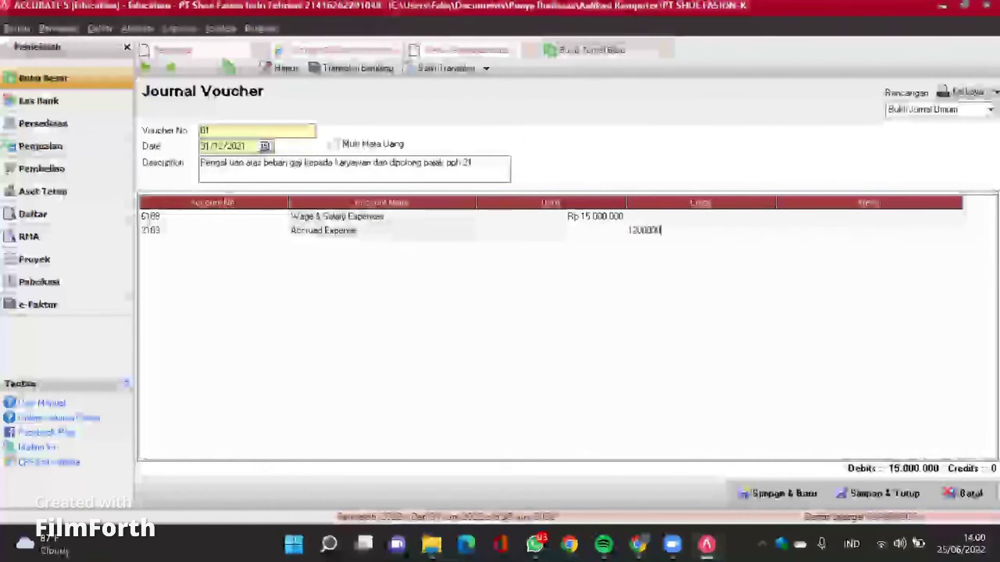
pyautogui.press('Tab')
pyautogui.press('Tab')
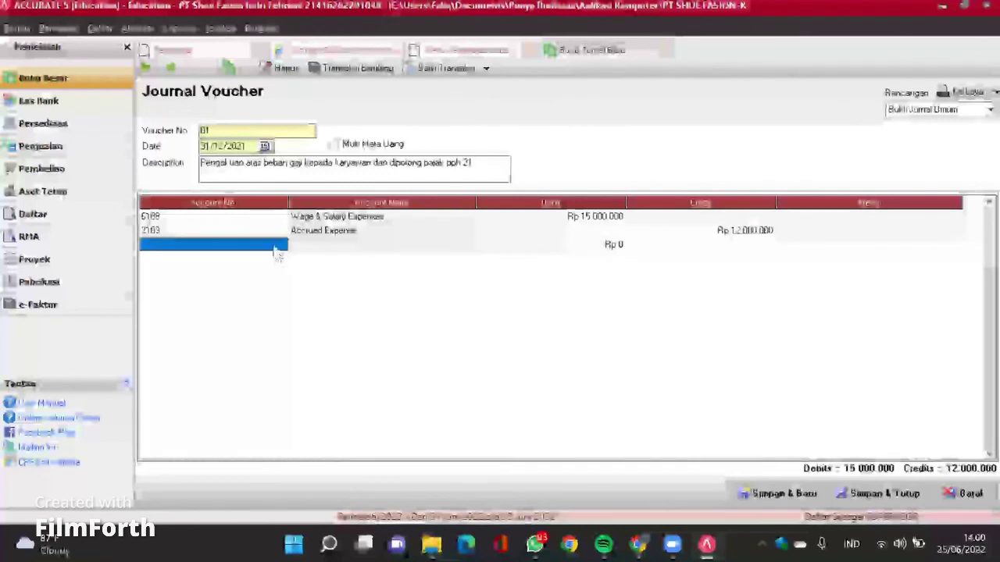
# Step: Put Income Tax Payable (2105) on the third line for the Rp 3.000.000 credit
pyautogui.click(275, 249)
pyautogui.click(279, 244)
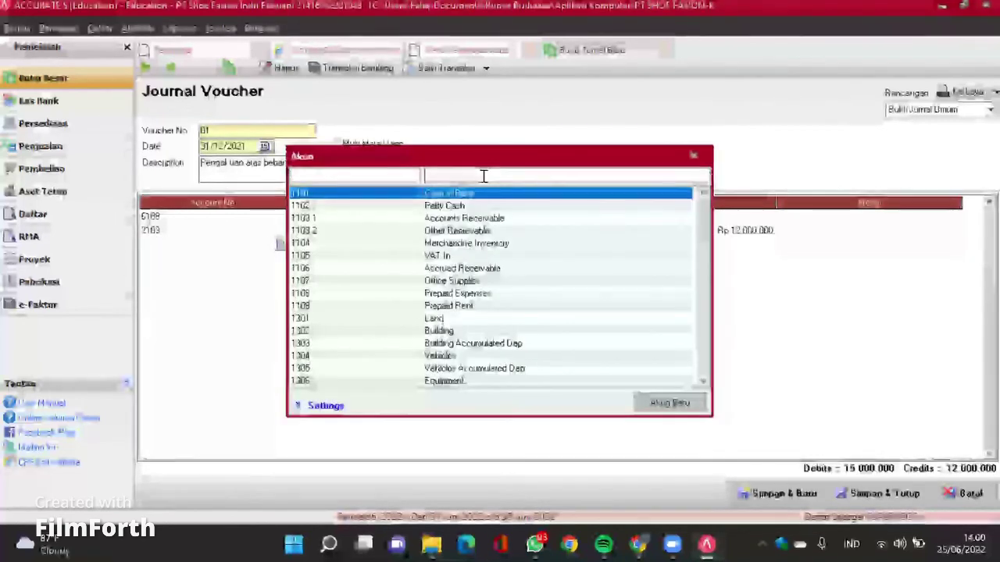
pyautogui.write('inc')
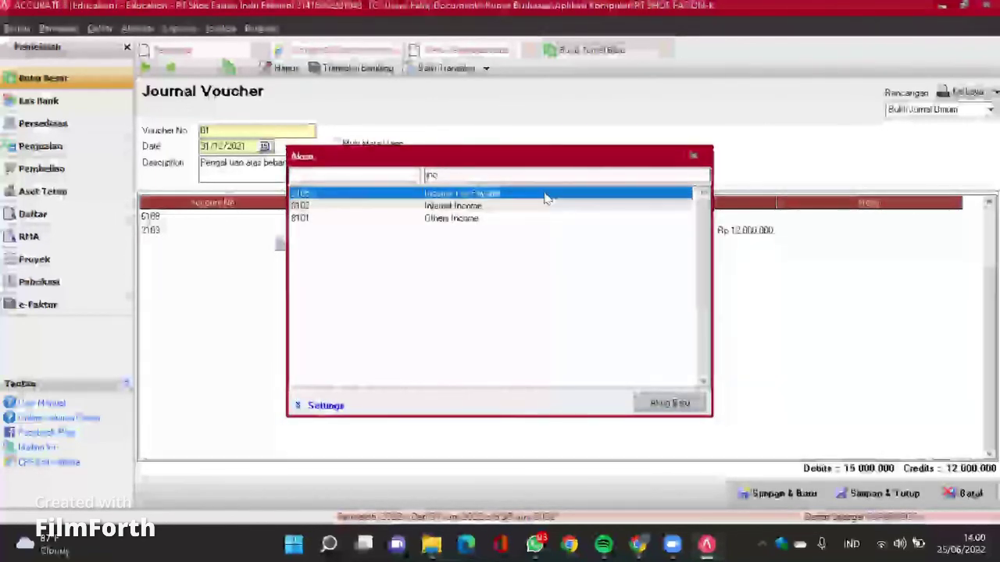
pyautogui.doubleClick(538, 196)
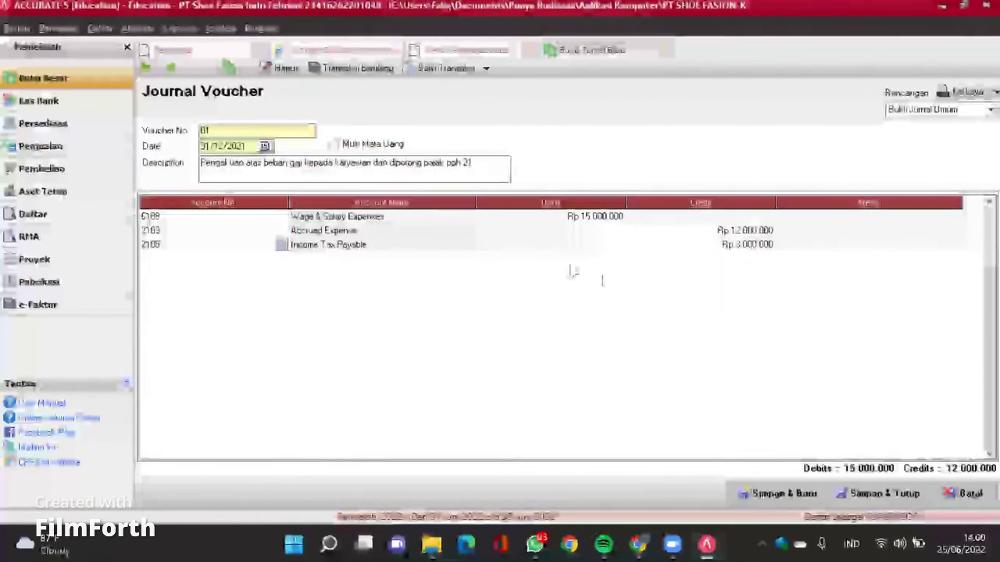
# Step: Save the balanced voucher 01 with Simpan & Baru to get a blank voucher 02
pyautogui.click(777, 494)
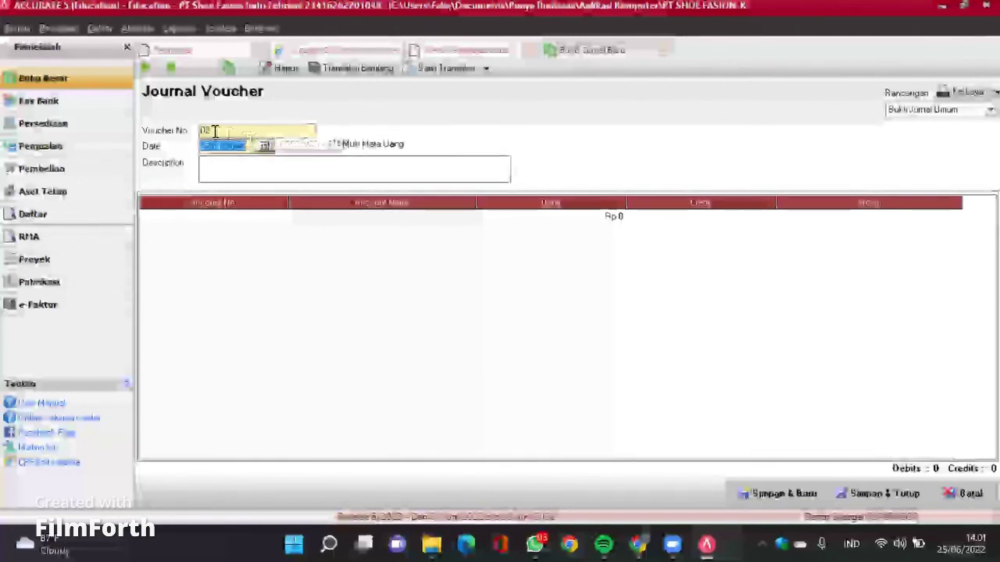
# Step: Date voucher 02 31/12/2021 with description 'hasil opname atas perlengkapan yang tersedia per 31 des'
pyautogui.click(251, 146)
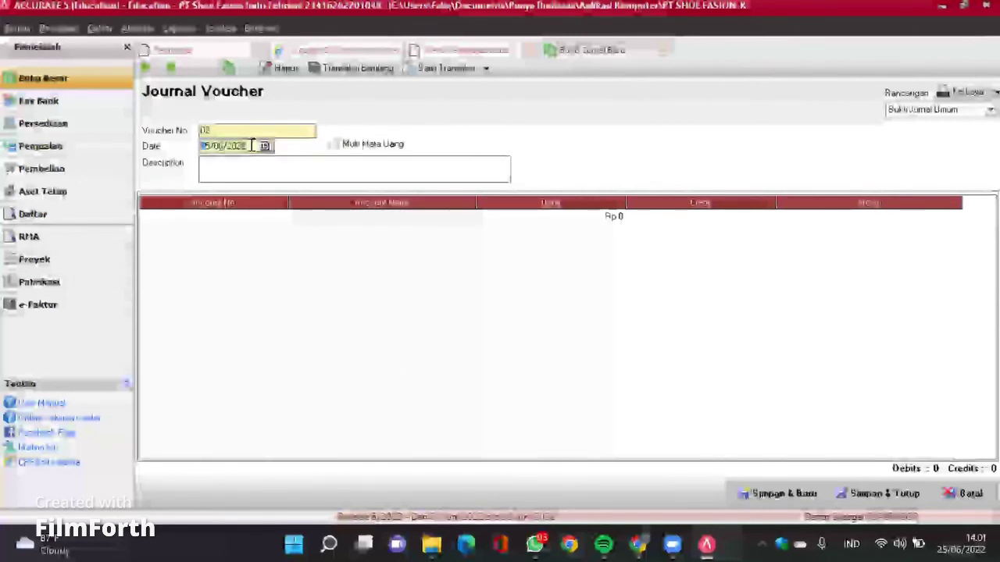
pyautogui.write('31/12')
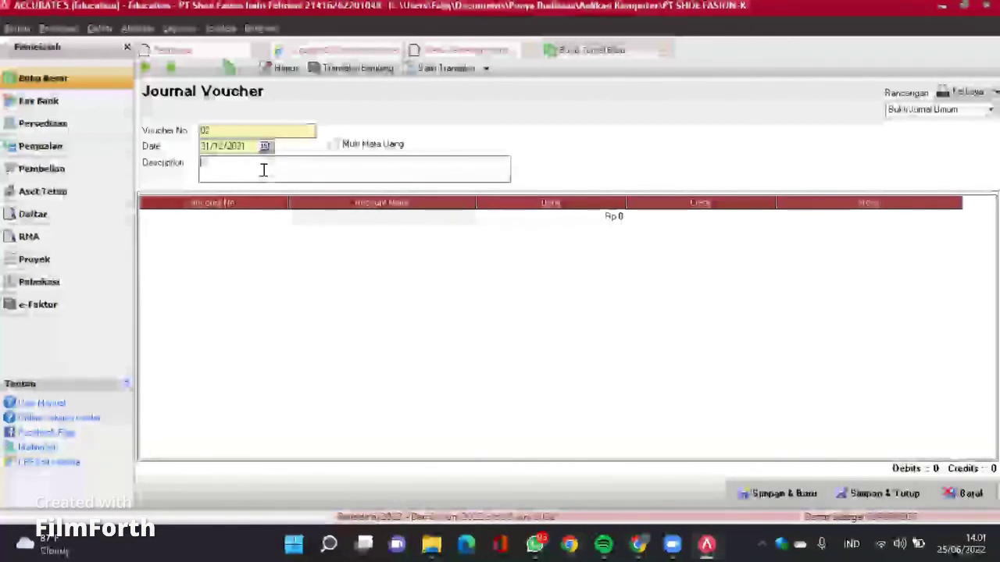
pyautogui.write('hasil opn')
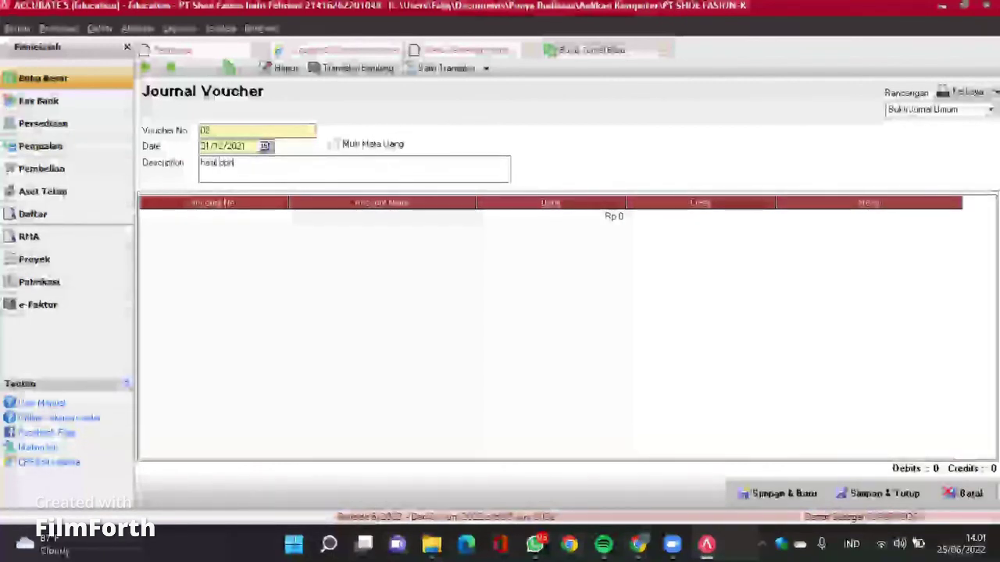
pyautogui.write('ame alat pe')
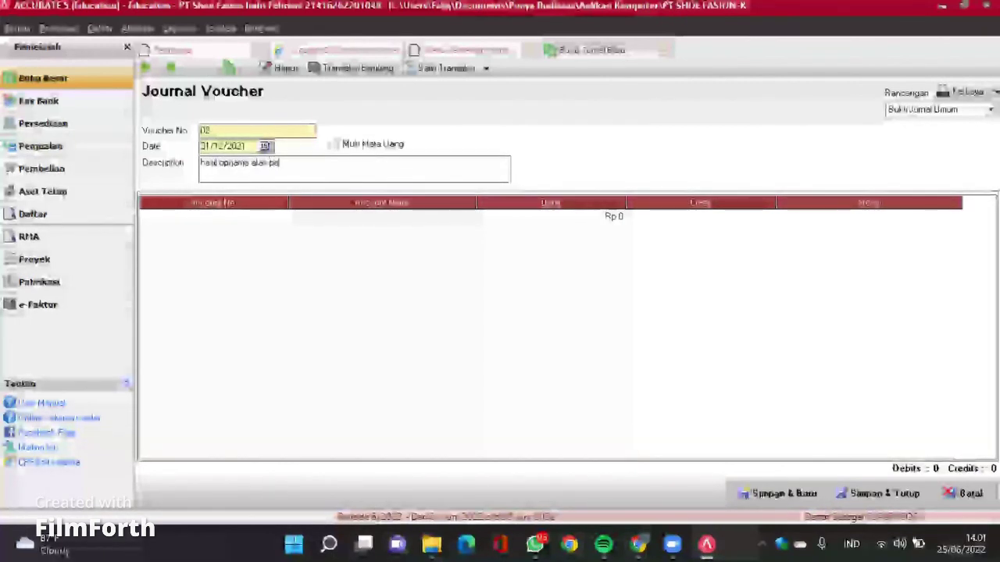
pyautogui.write('rlengkapan yang tersedia per 31 des')
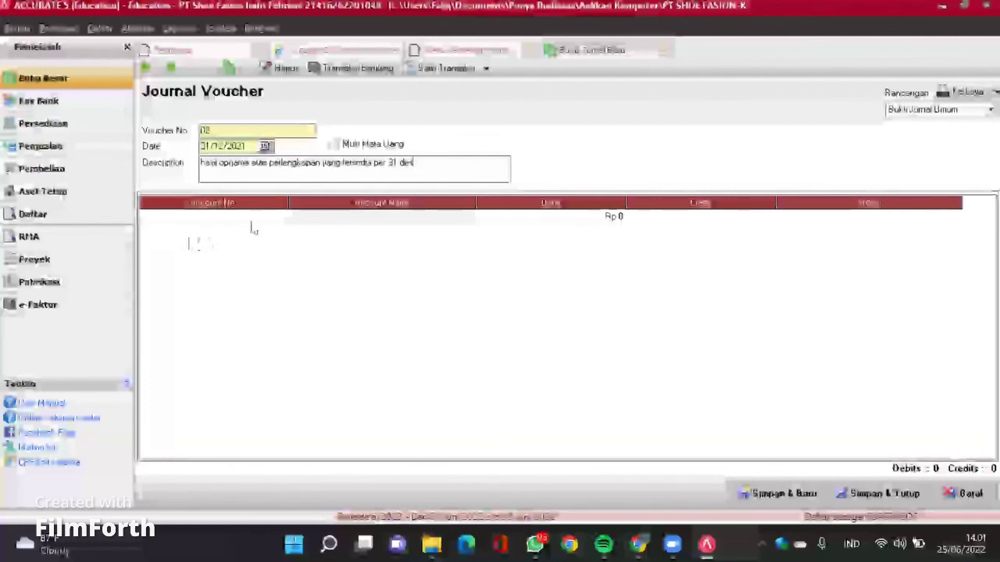
pyautogui.click(291, 224)
# Step: Debit Supplies Expense Rp 900.000 on voucher 02's first line
pyautogui.click(281, 217)
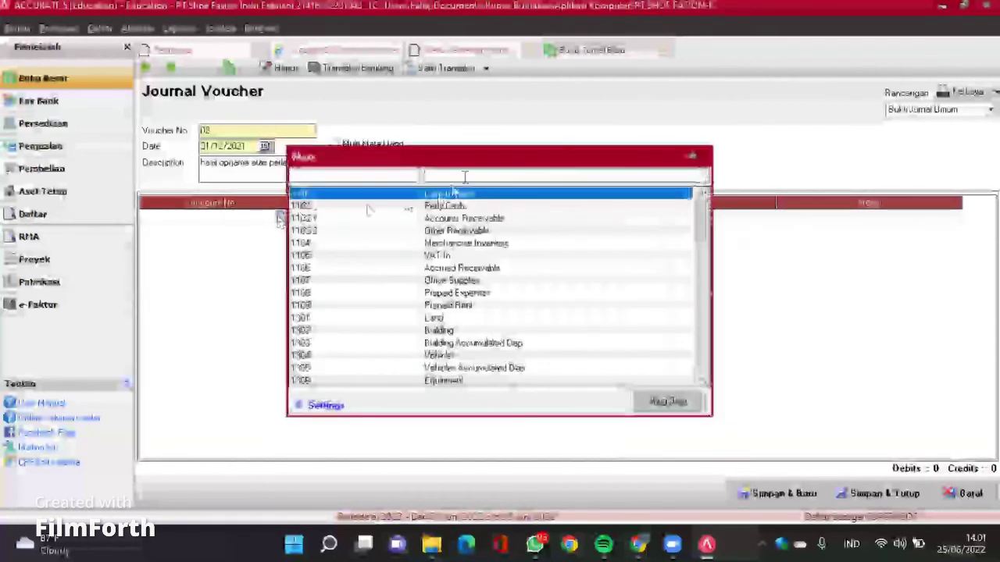
pyautogui.write('suppl')
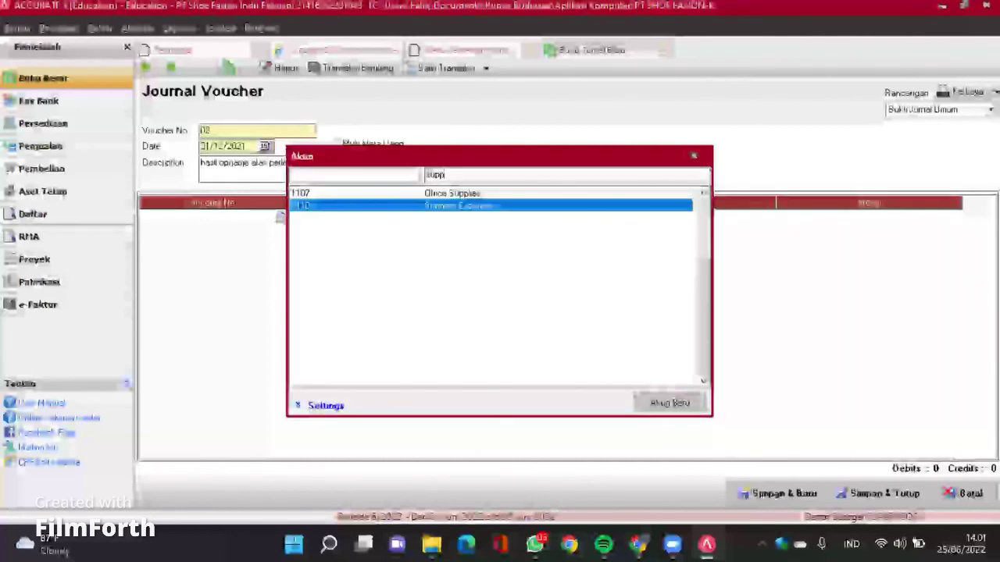
pyautogui.doubleClick(518, 207)
pyautogui.click(565, 220)
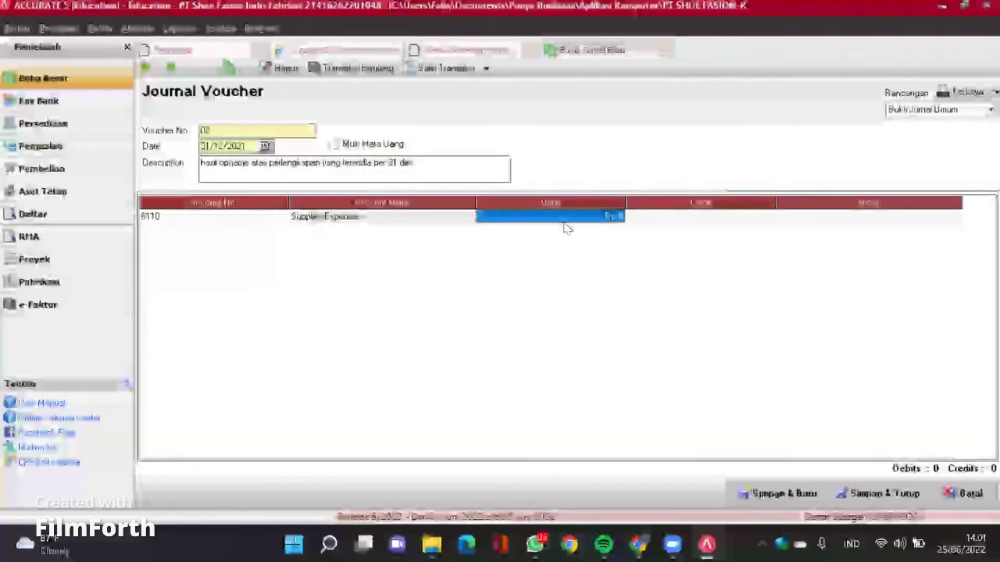
pyautogui.write('5000000')
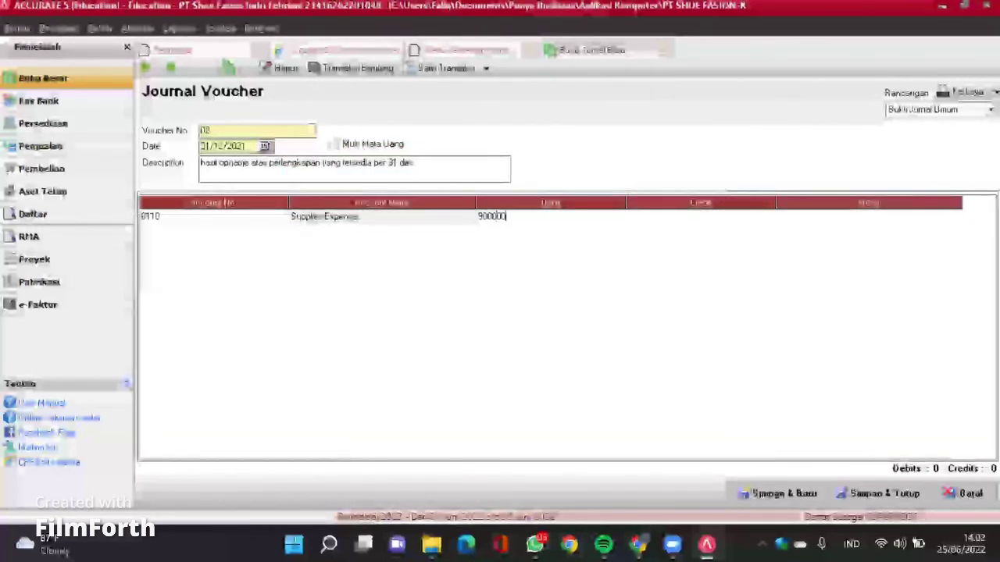
pyautogui.press('Tab')
pyautogui.click(592, 218)
pyautogui.click(591, 217)
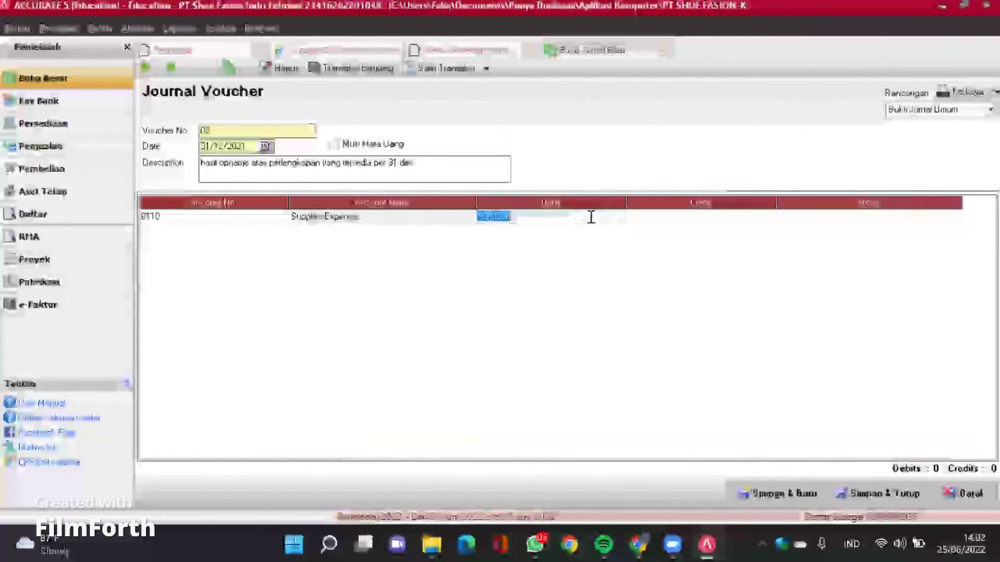
pyautogui.click(592, 217)
pyautogui.write('900000')
pyautogui.press('Tab')
pyautogui.press('Tab')
pyautogui.press('Tab')
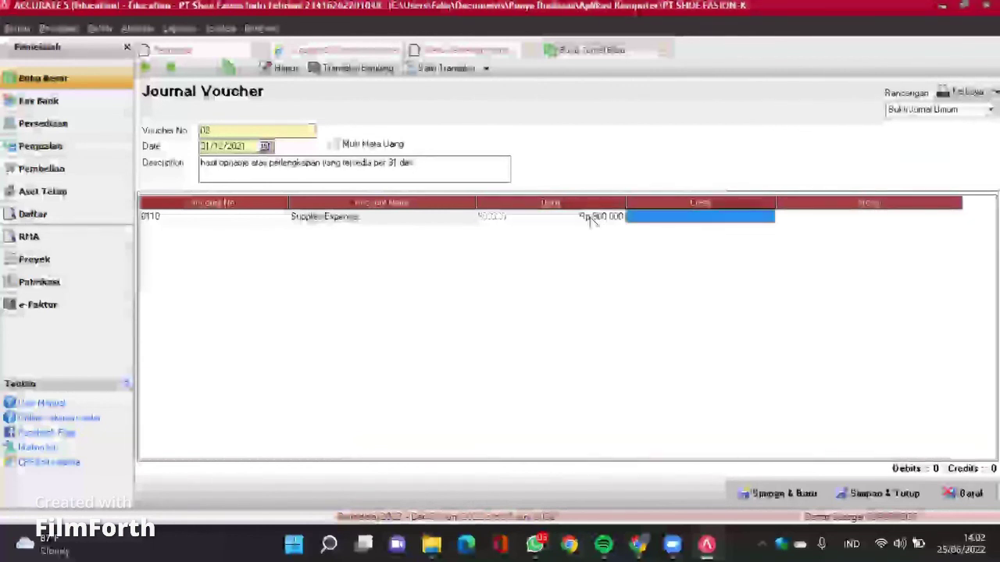
# Step: Add Office Supplies (1107) as the second line's credit account
pyautogui.click(253, 236)
pyautogui.click(281, 233)
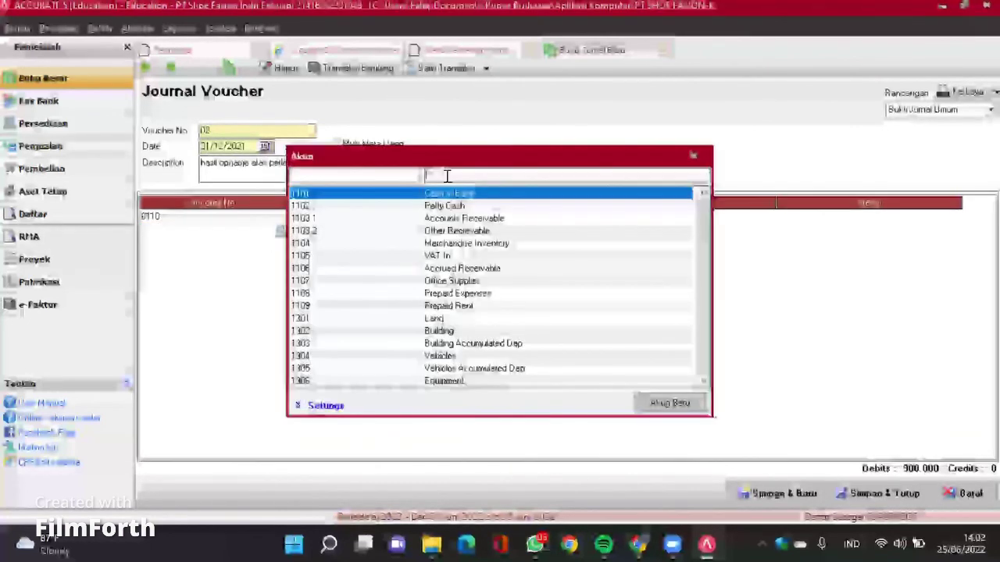
pyautogui.write('off')
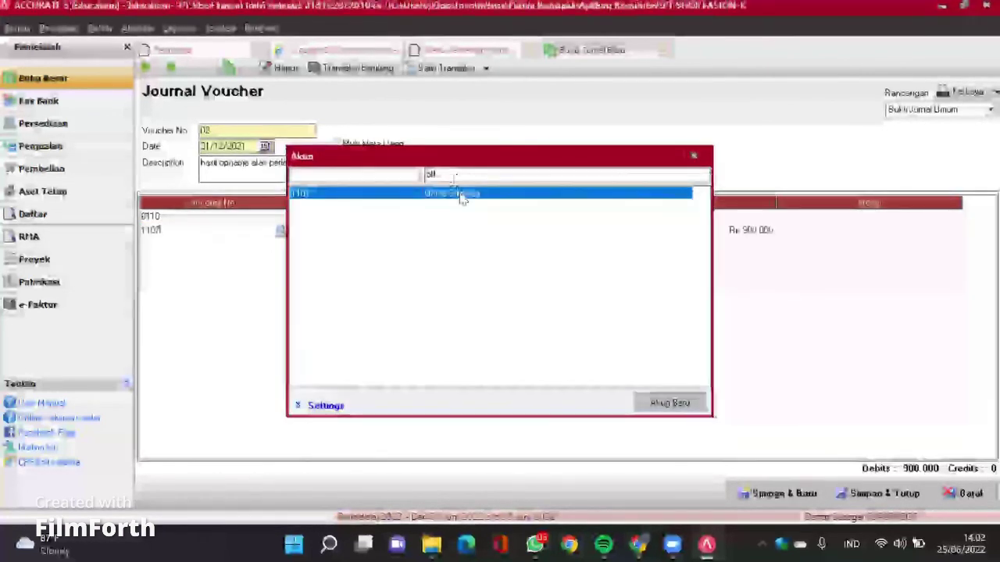
pyautogui.doubleClick(461, 194)
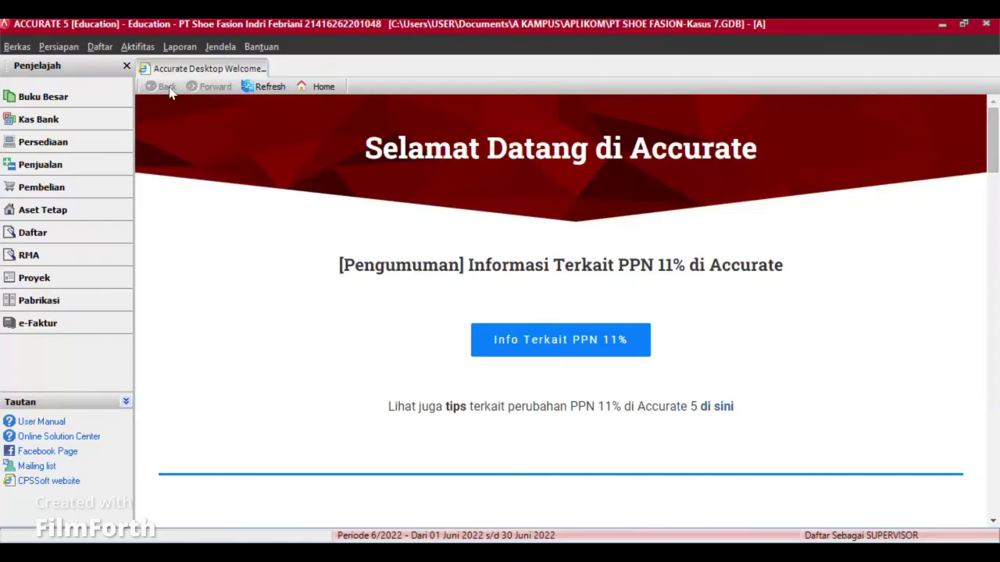
# Step: Open the general journal report's settings from the Buku Besar report group
pyautogui.click(181, 47)
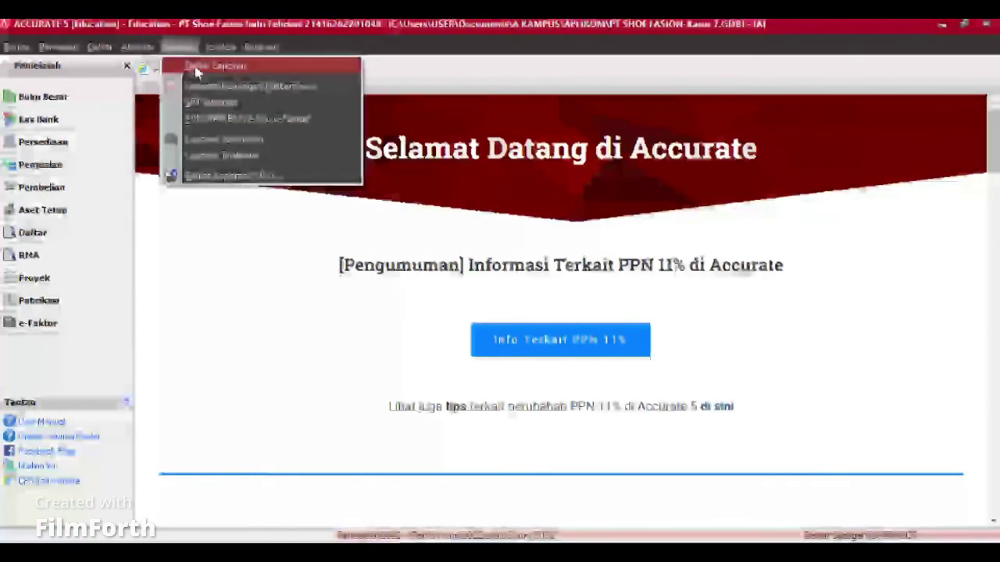
pyautogui.click(197, 68)
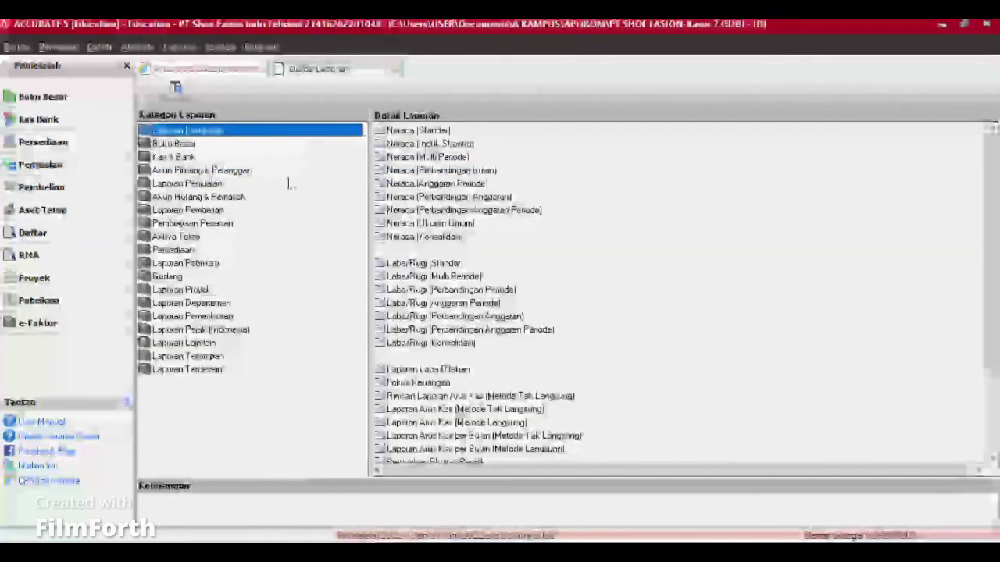
pyautogui.click(178, 145)
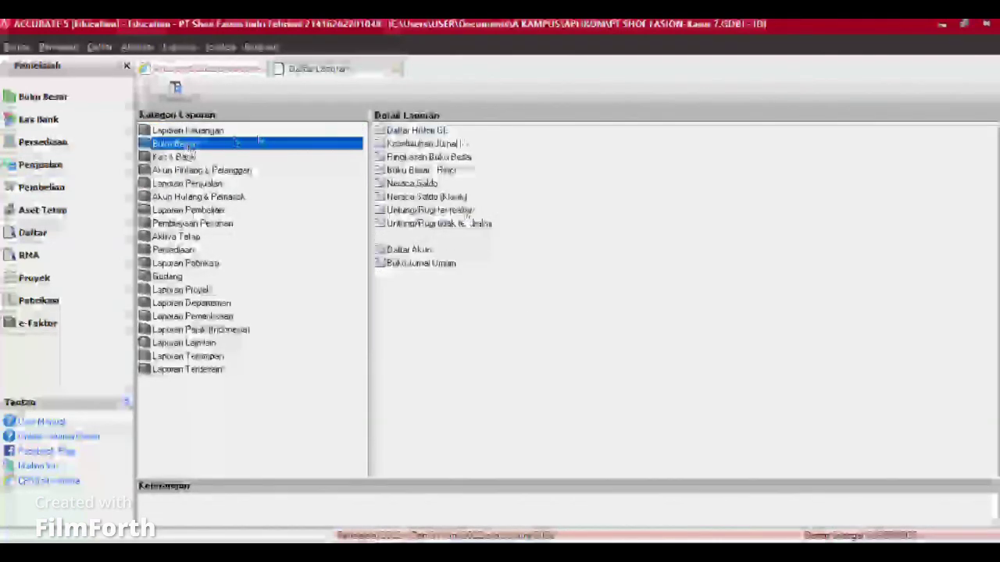
pyautogui.click(426, 264)
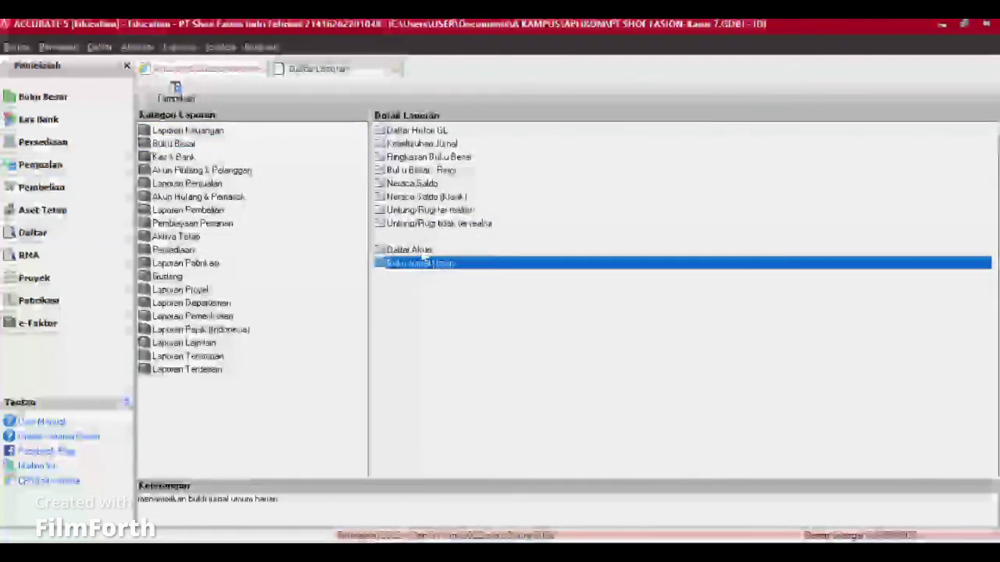
pyautogui.doubleClick(428, 264)
# Step: Set the report period from 01/12/2021 to 31/12/2021 and generate it
pyautogui.moveTo(441, 169); pyautogui.dragTo(353, 177)
pyautogui.write('01/0')
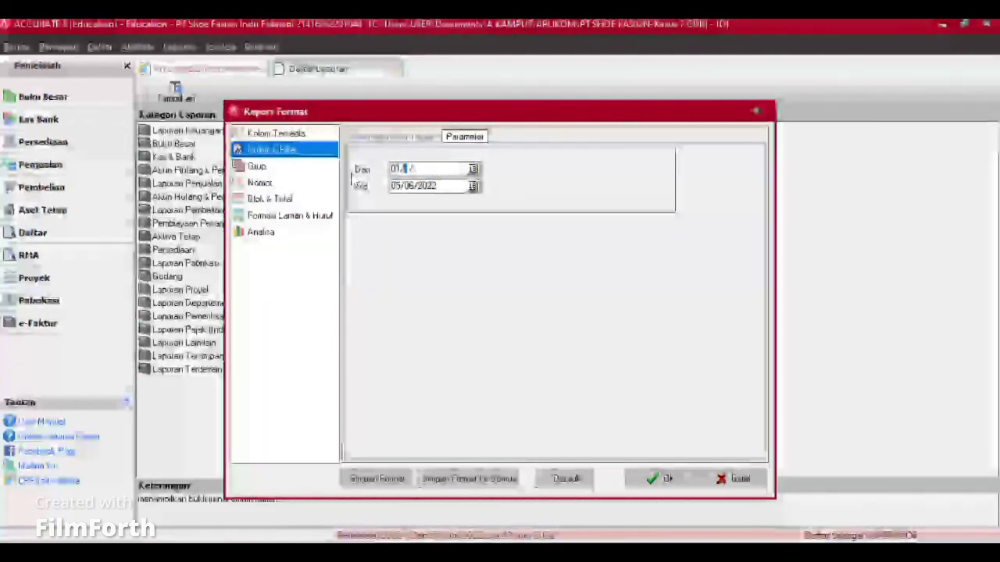
pyautogui.write('2/202')
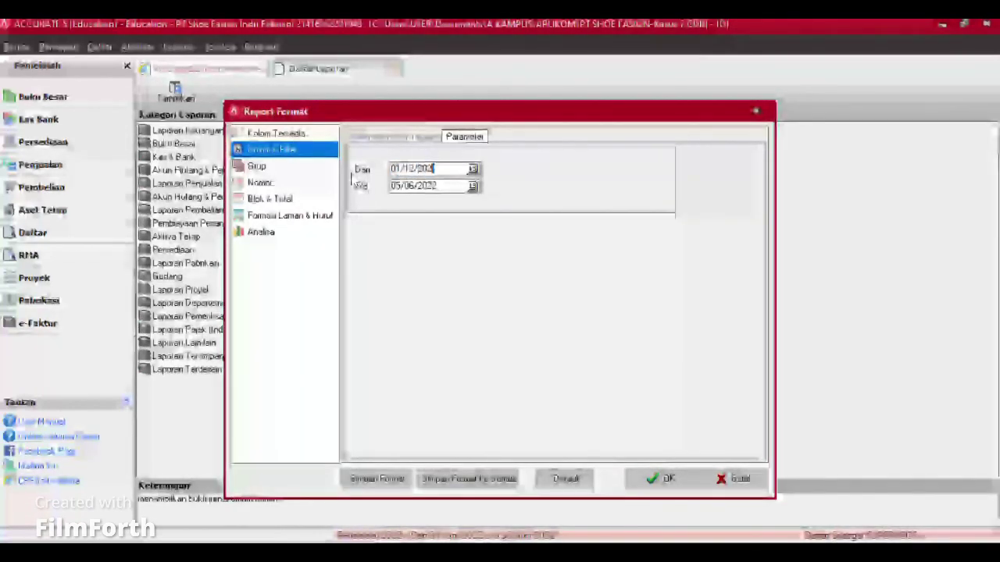
pyautogui.write('1')
pyautogui.moveTo(445, 186); pyautogui.dragTo(354, 185)
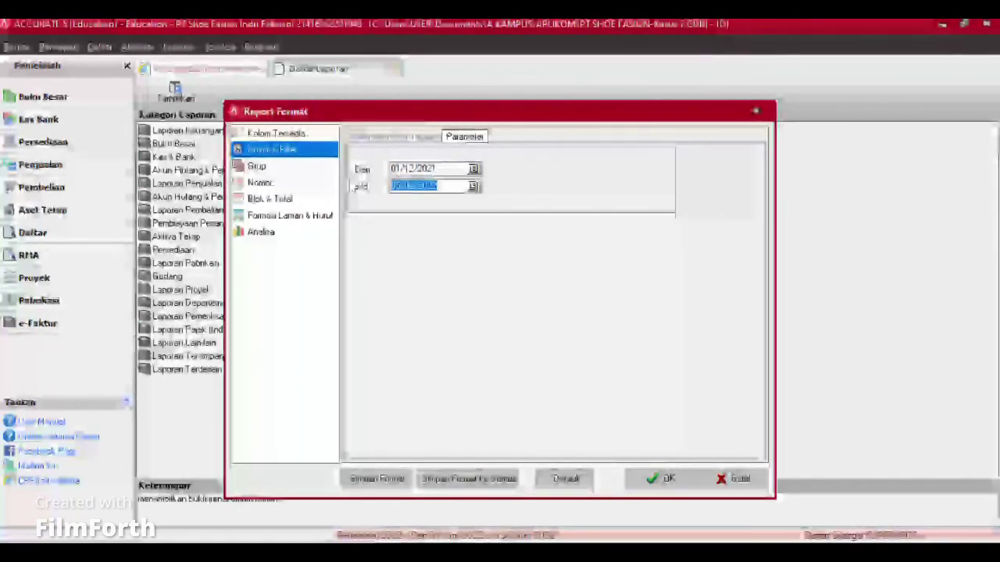
pyautogui.press('BackSpace')
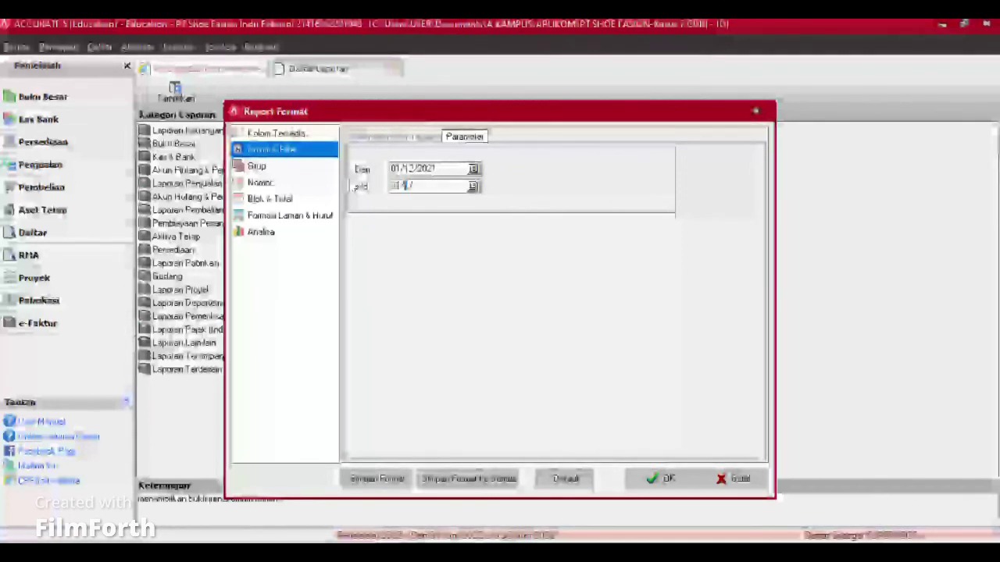
pyautogui.write('31/1')
pyautogui.click(664, 477)
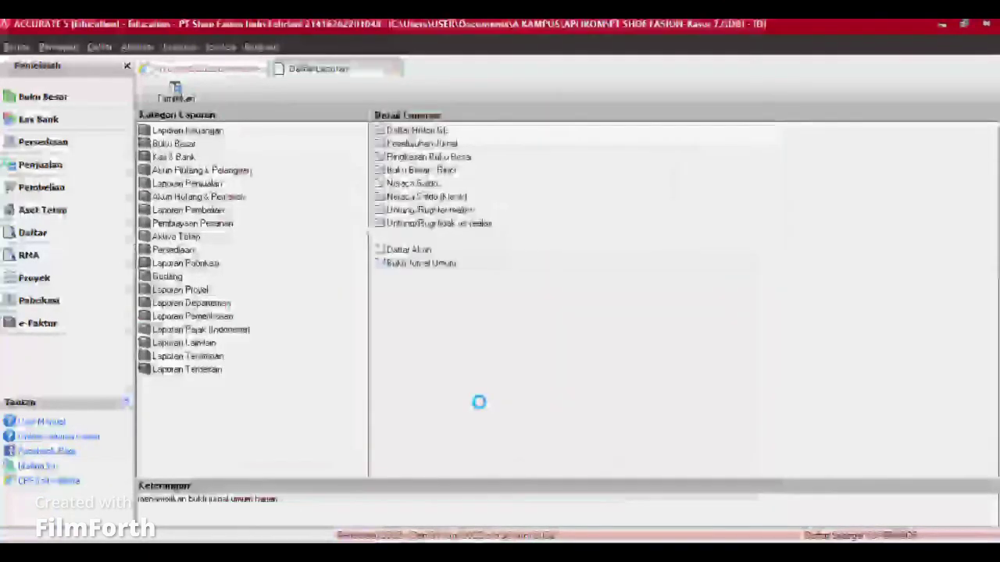
pyautogui.scroll(-11, 775, 289)
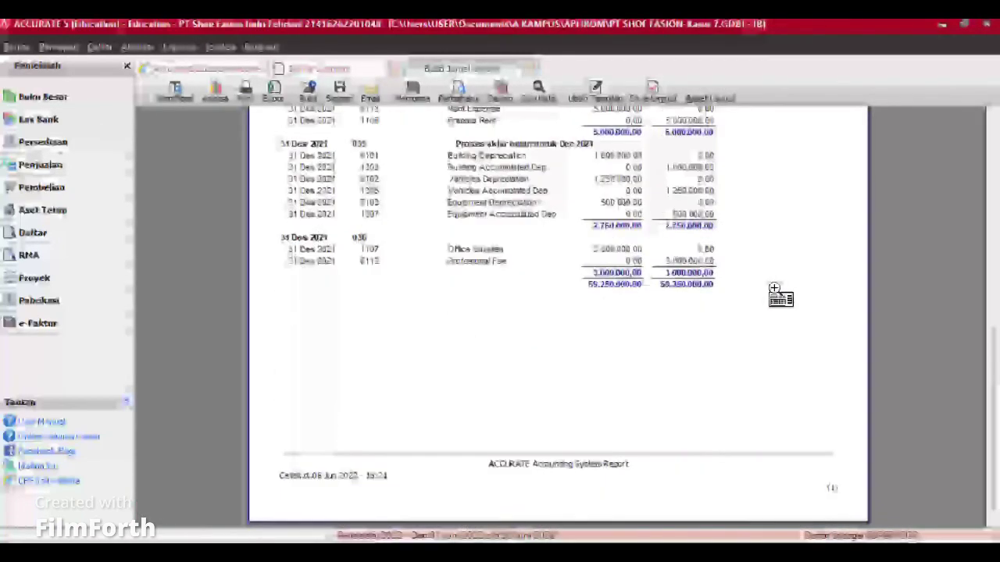
pyautogui.scroll(6, 775, 289)
pyautogui.scroll(5, 775, 293)
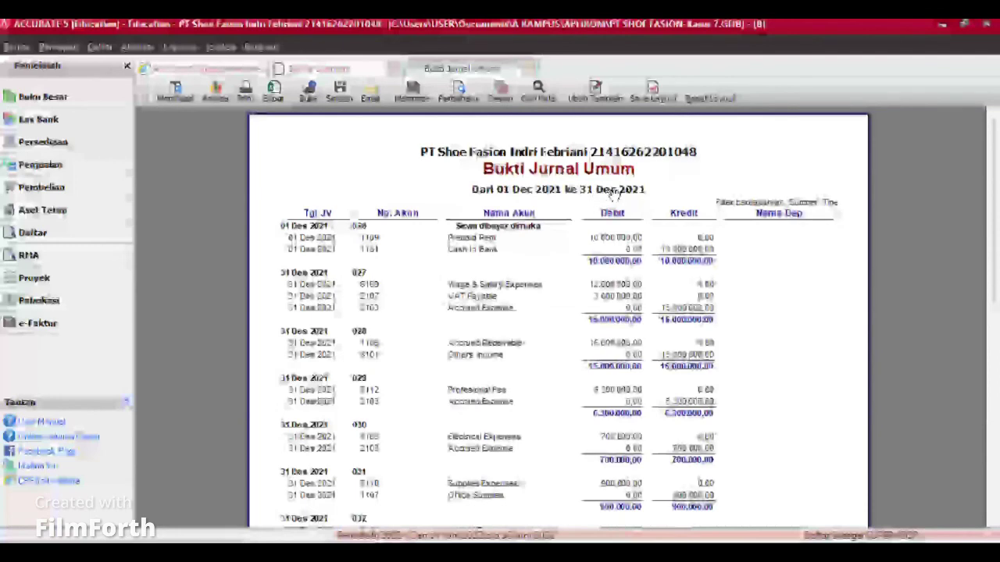
pyautogui.scroll(-10, 606, 313)
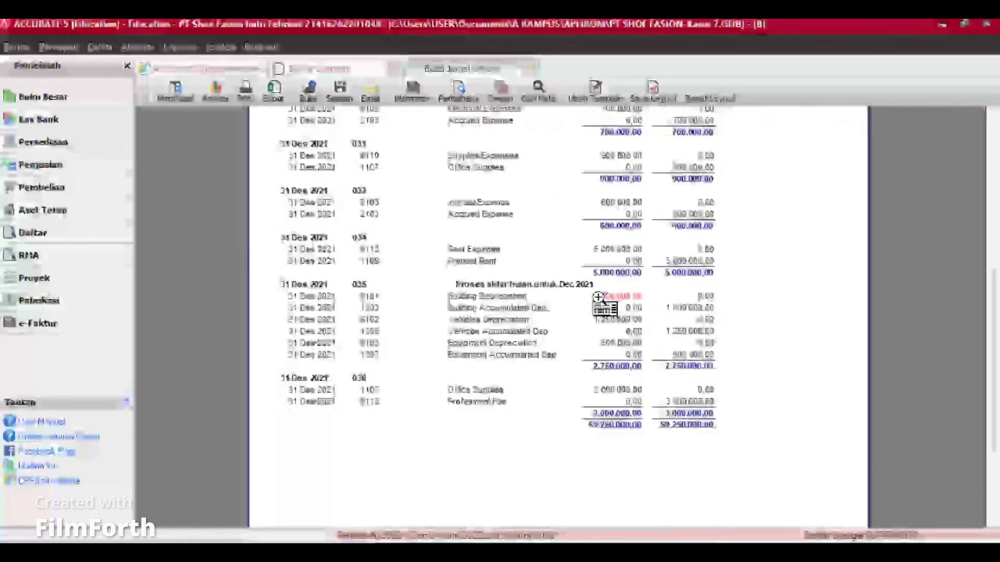
pyautogui.scroll(5, 600, 301)
pyautogui.scroll(5, 598, 297)
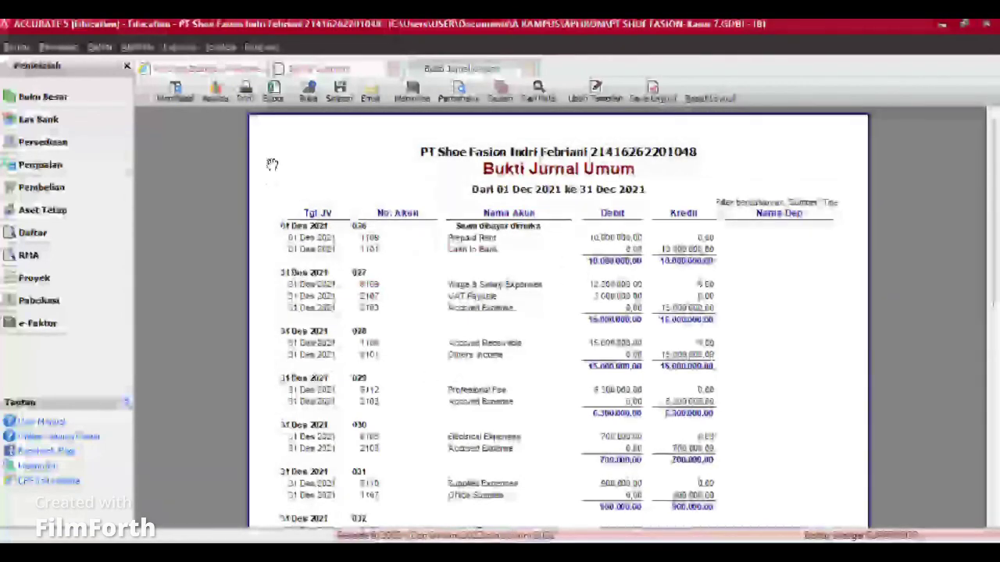
pyautogui.click(244, 89)
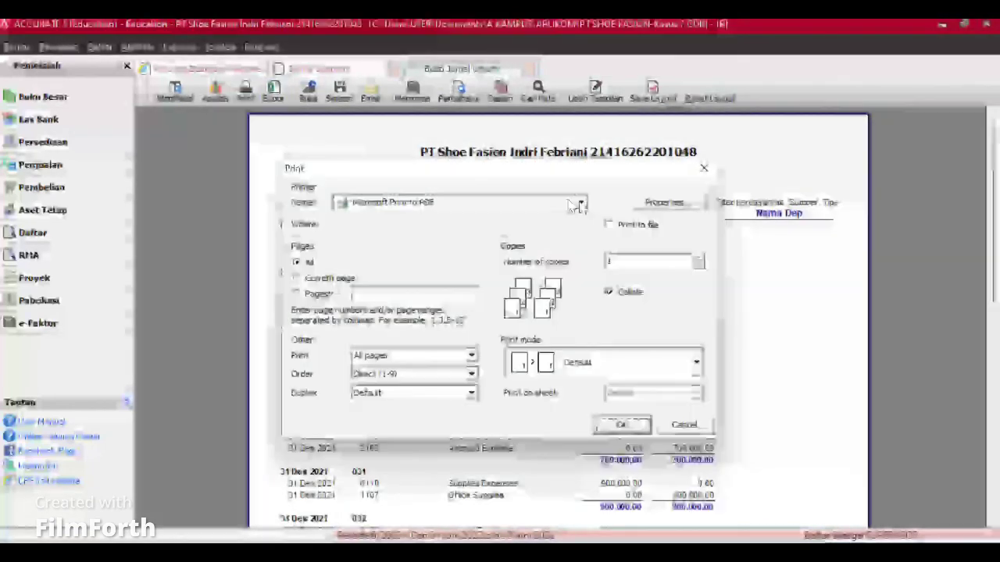
pyautogui.click(580, 203)
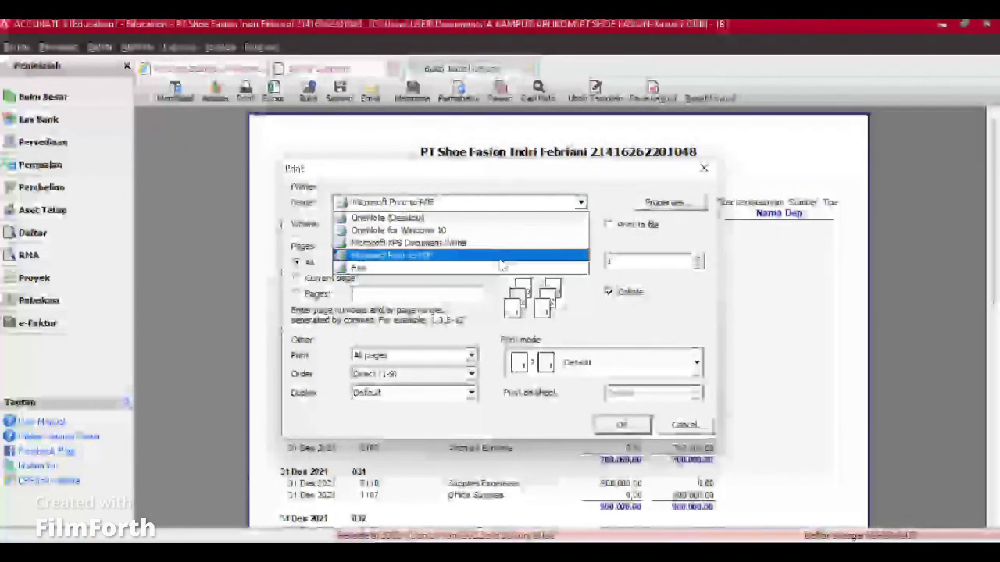
pyautogui.click(665, 322)
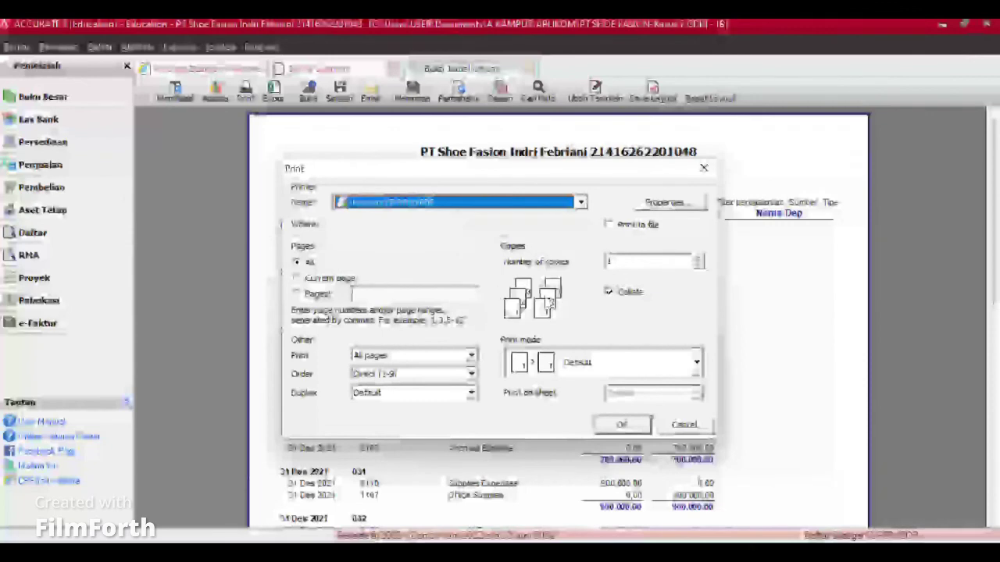
pyautogui.click(685, 424)
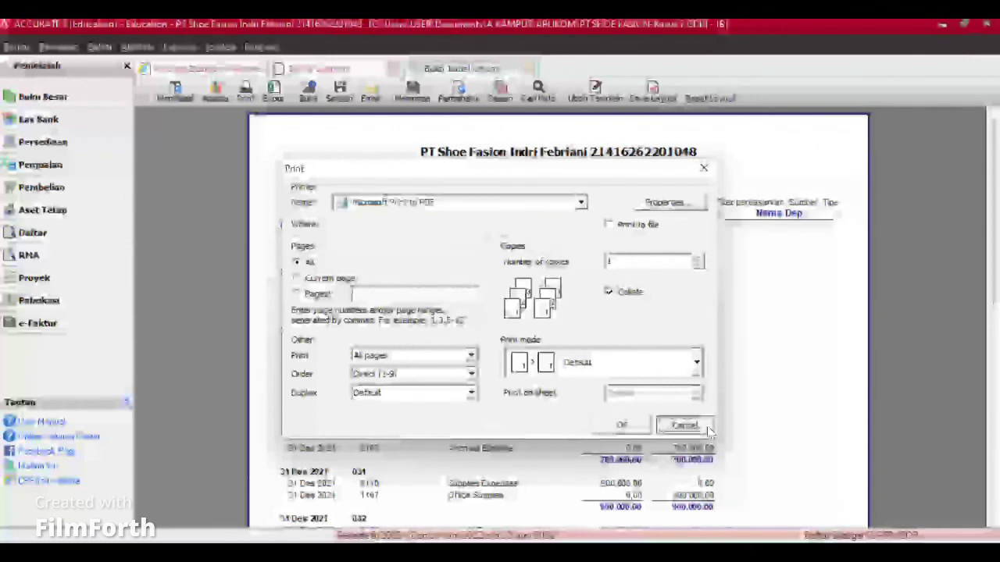
# Step: Export the Bukti Jurnal Umum report to a PDF file named LAPORAN 2
pyautogui.click(339, 91)
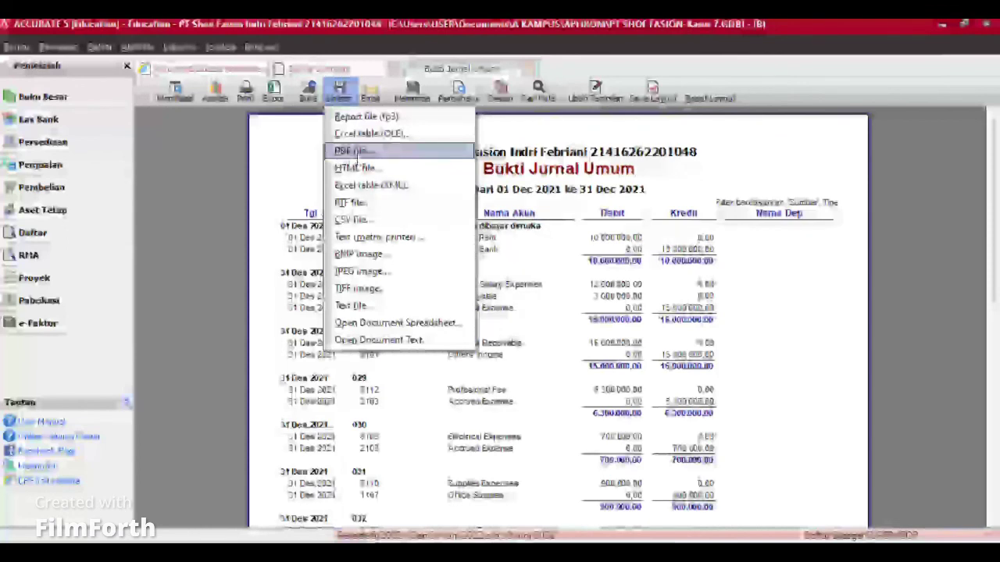
pyautogui.click(362, 153)
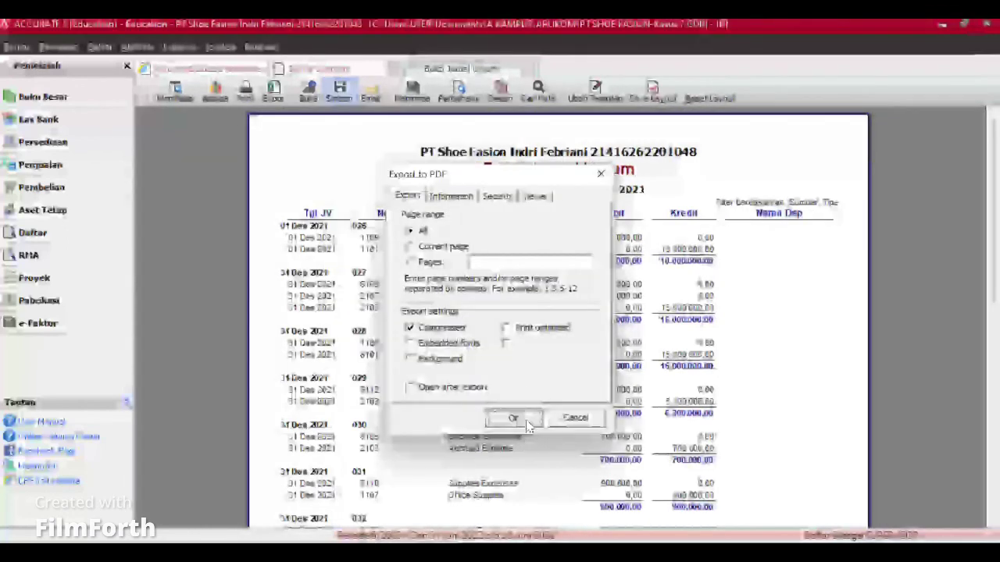
pyautogui.click(517, 418)
pyautogui.write('L')
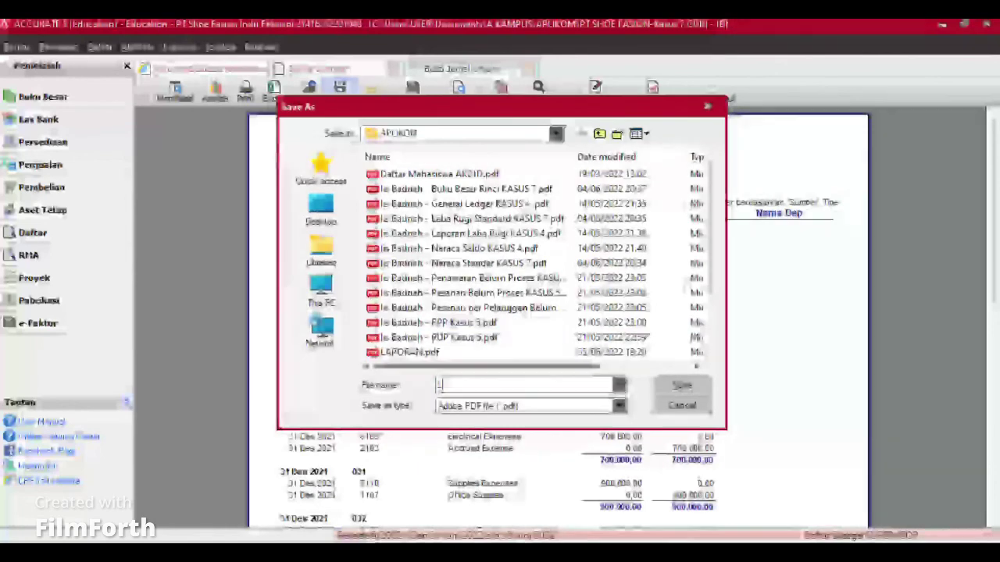
pyautogui.write('APORAN')
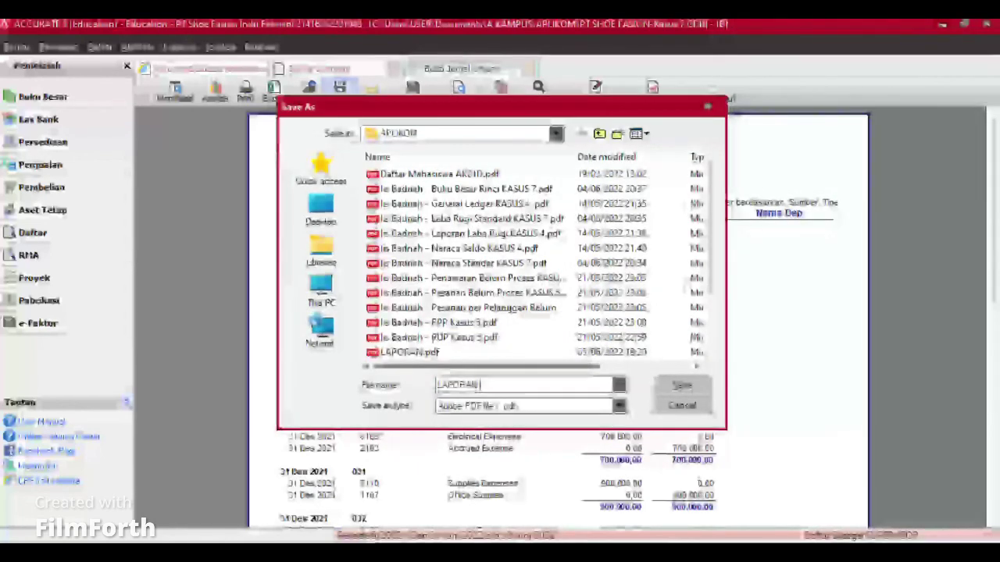
pyautogui.write(' 2')
pyautogui.click(684, 386)
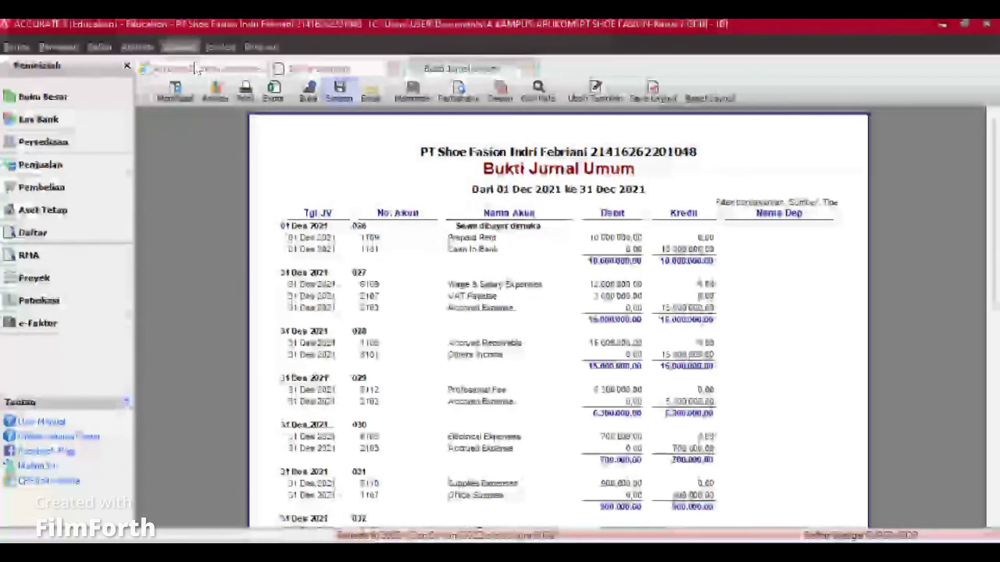
# Step: Generate and review the Neraca (Standar) balance sheet as of 31 Dec 2021
pyautogui.click(180, 47)
pyautogui.click(202, 69)
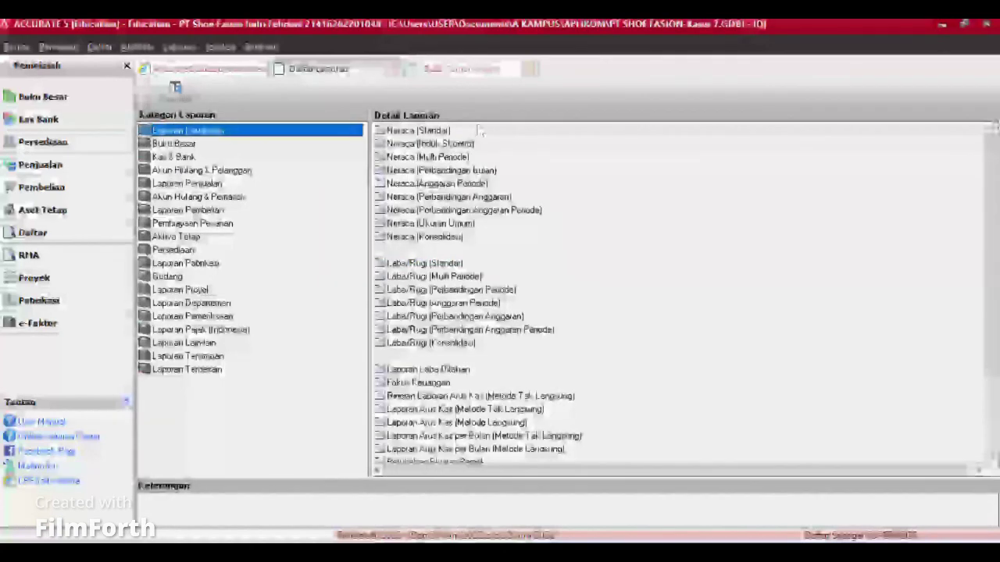
pyautogui.click(435, 132)
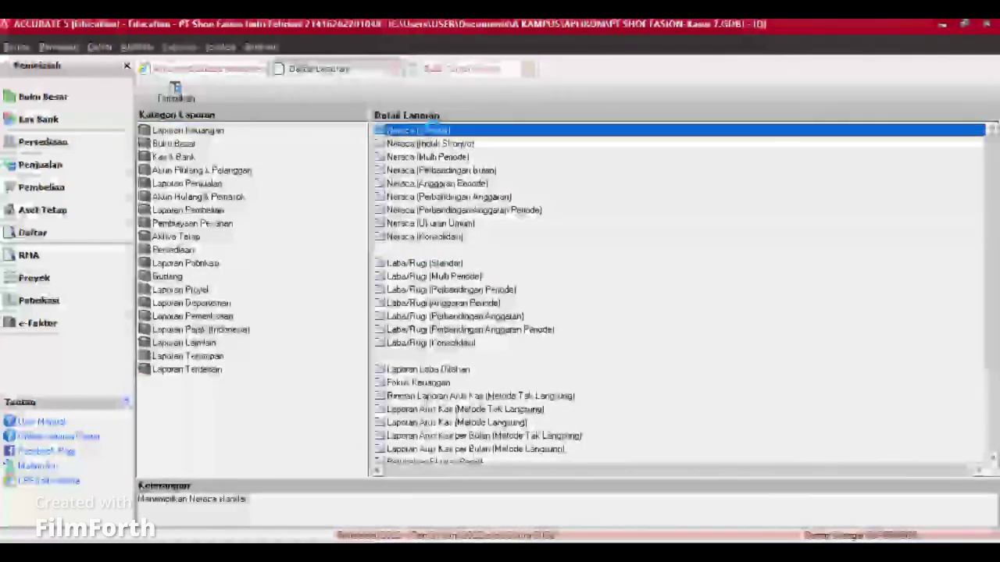
pyautogui.doubleClick(431, 132)
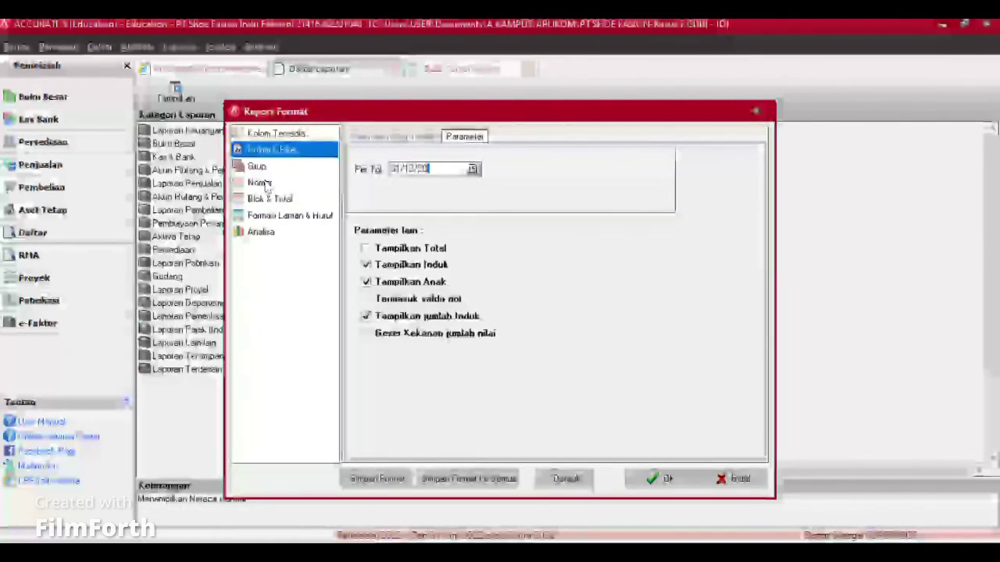
pyautogui.click(680, 476)
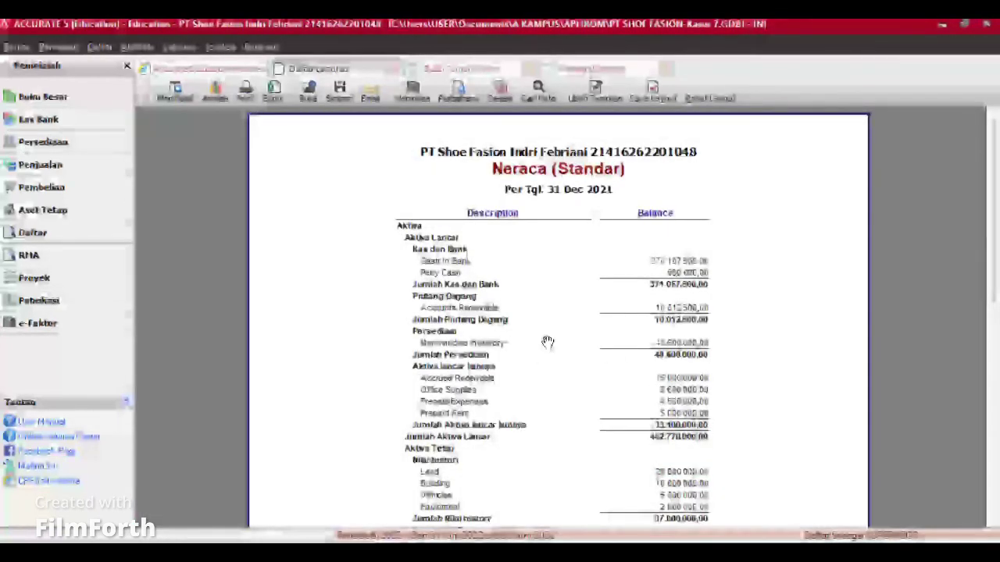
pyautogui.scroll(-3, 547, 342)
pyautogui.scroll(-5, 548, 342)
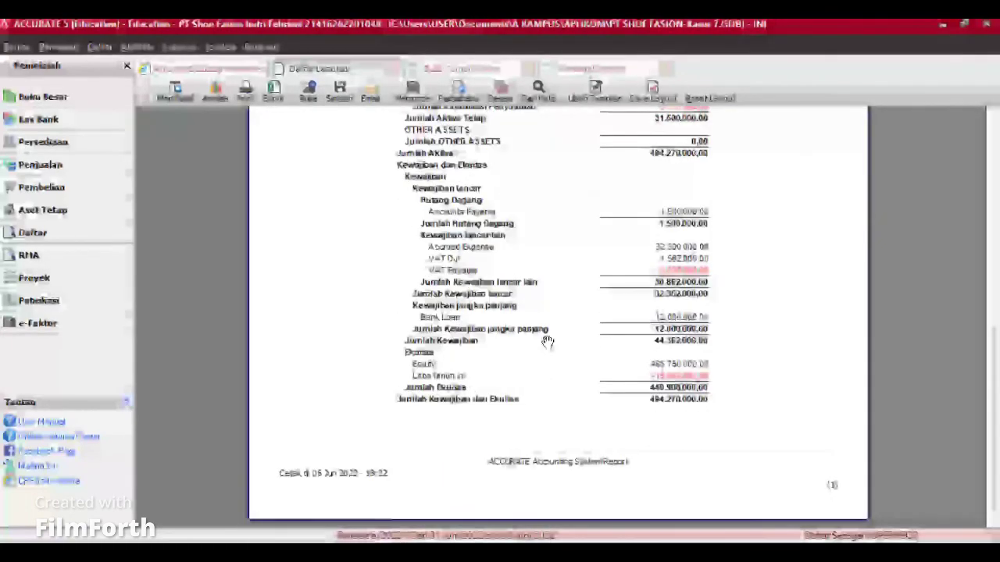
pyautogui.scroll(3, 548, 342)
pyautogui.scroll(5, 547, 342)
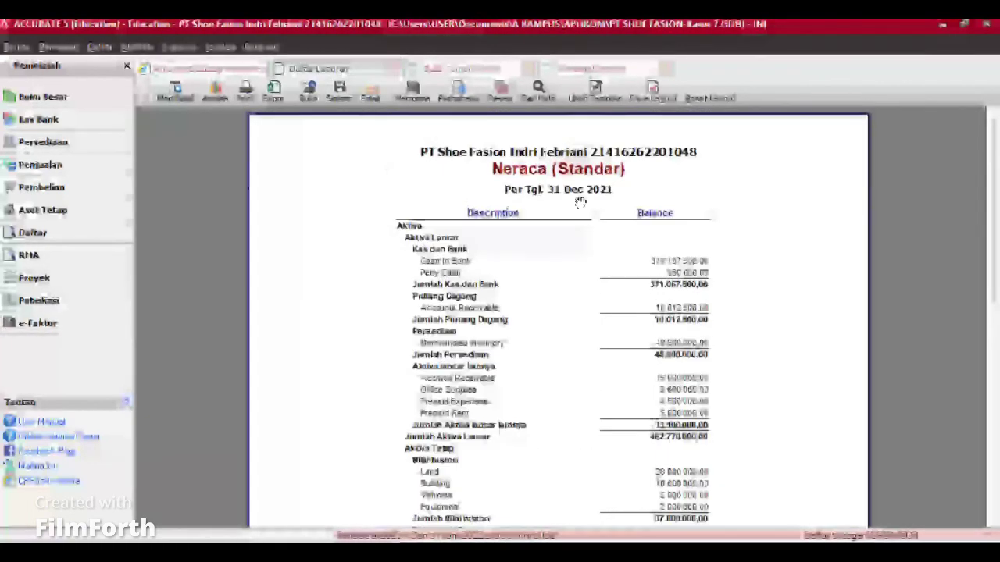
# Step: Reopen Laporan > Daftar Laporan to browse the reports list again
pyautogui.click(179, 48)
pyautogui.click(197, 66)
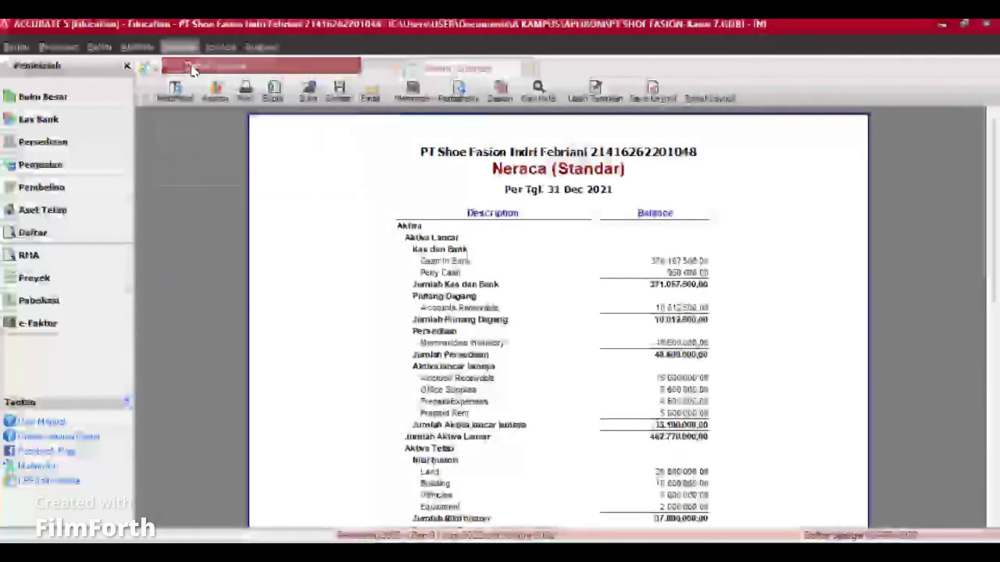
pyautogui.scroll(-3, 456, 157)
pyautogui.scroll(3, 456, 158)
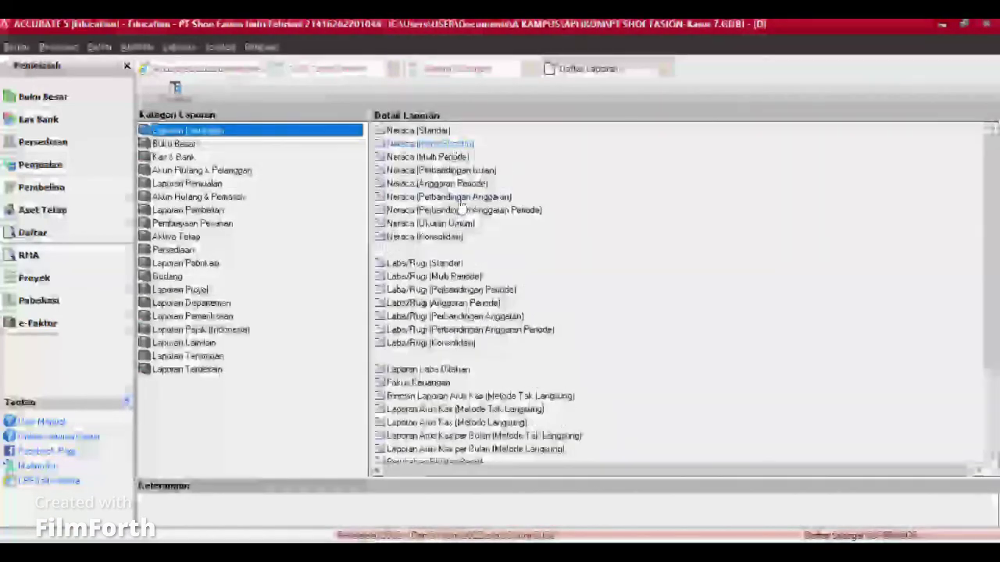